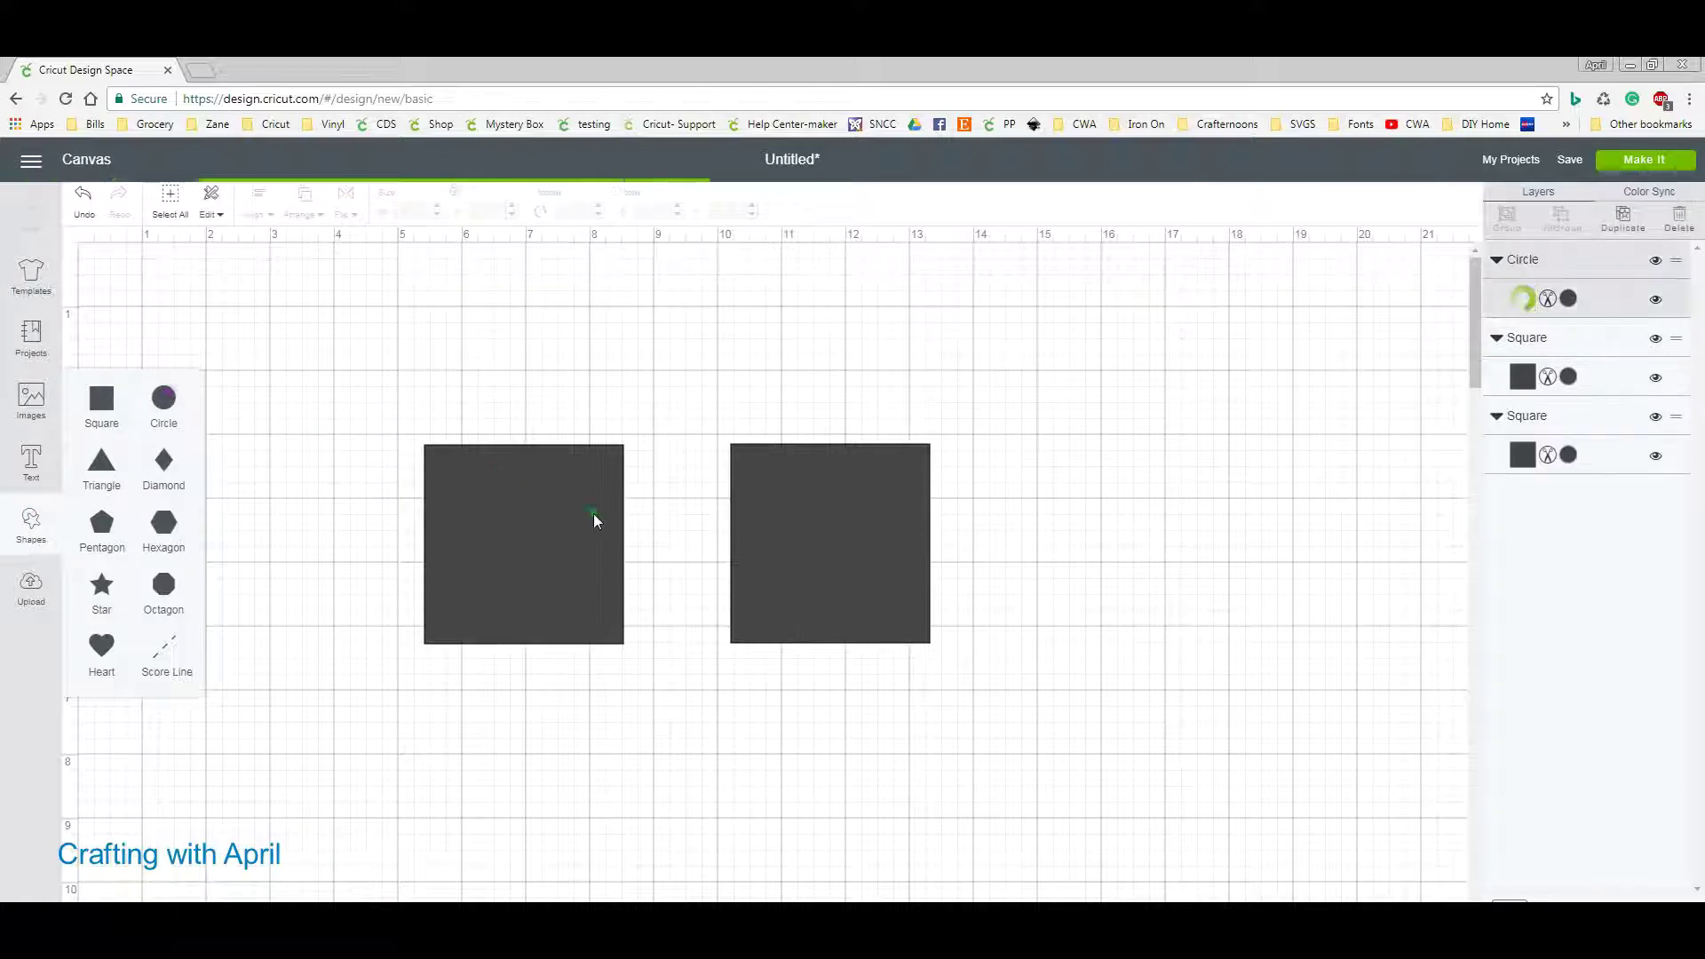
# Move the circle beside the second square and set the first square's size to 4.25 by 4.25 inches.
pyautogui.moveTo(355, 571); pyautogui.dragTo(990, 551)
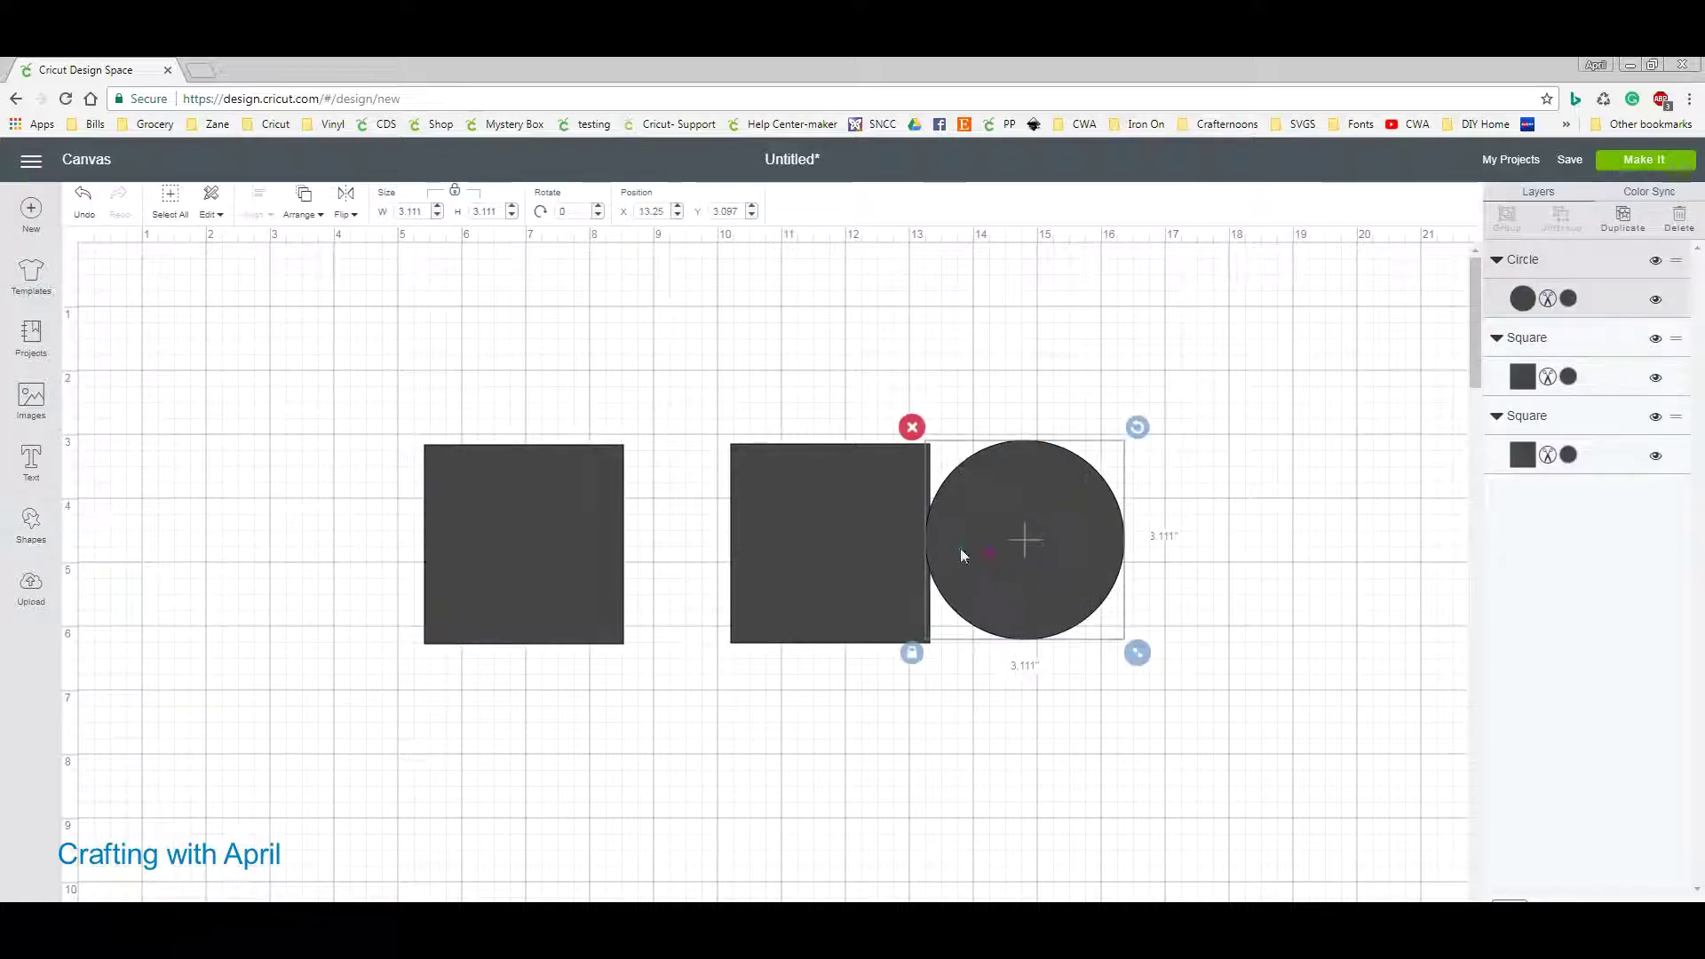
pyautogui.moveTo(526, 555); pyautogui.dragTo(401, 525)
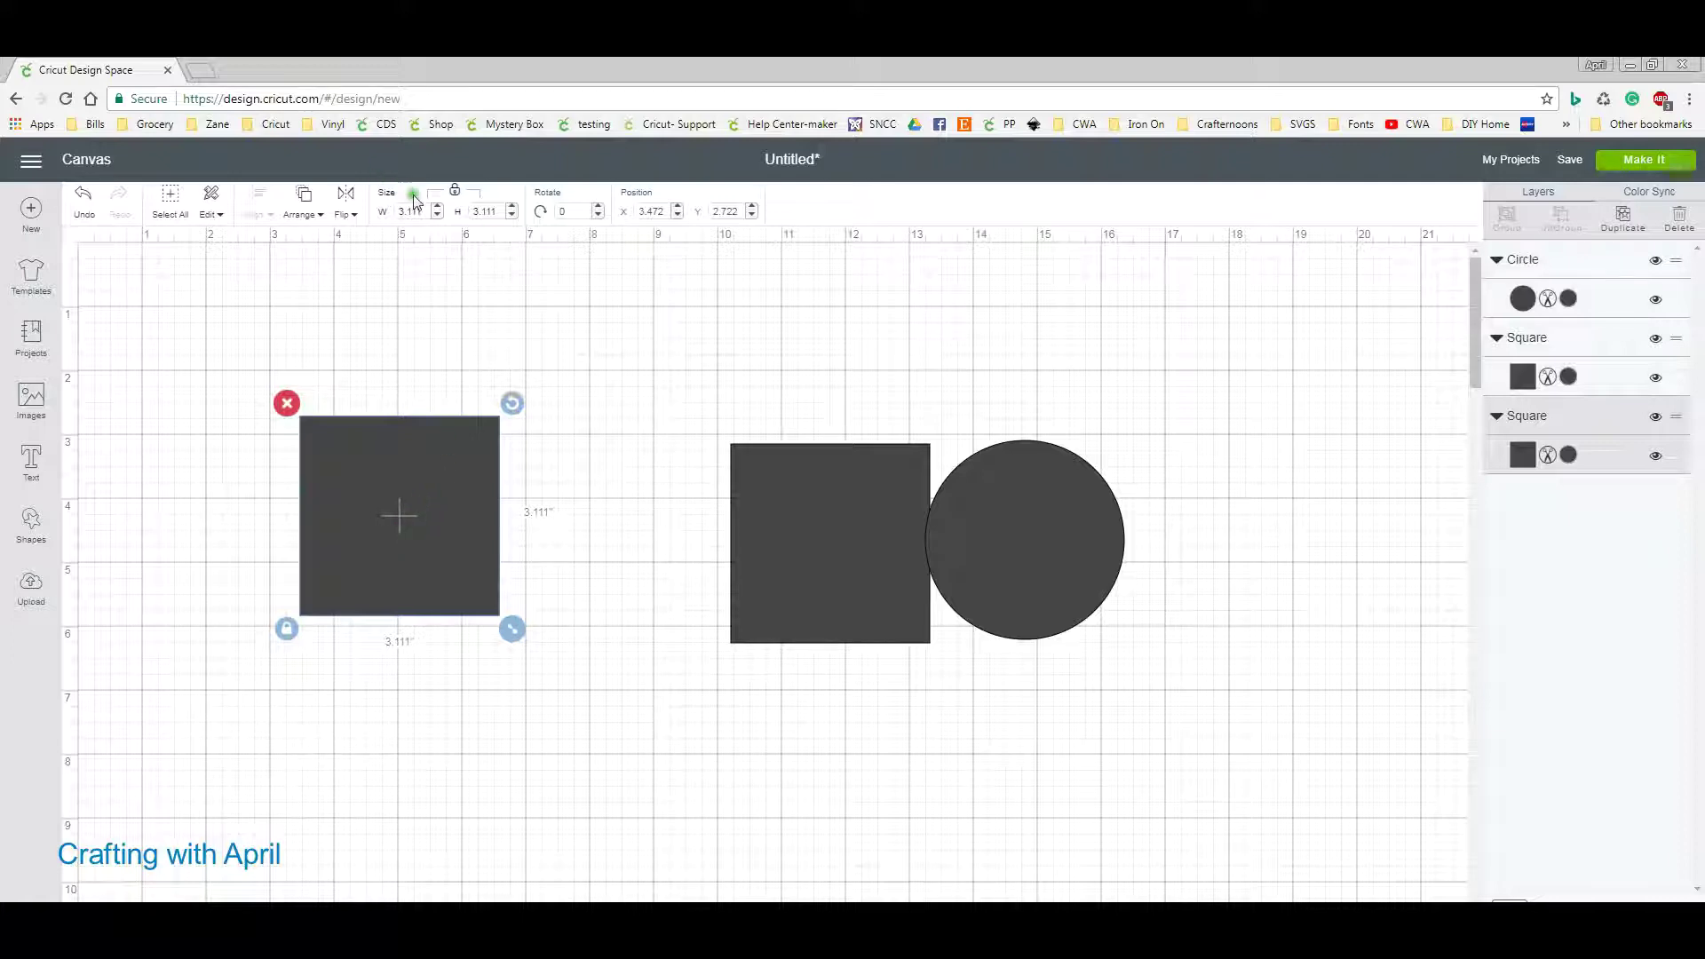
pyautogui.doubleClick(399, 213)
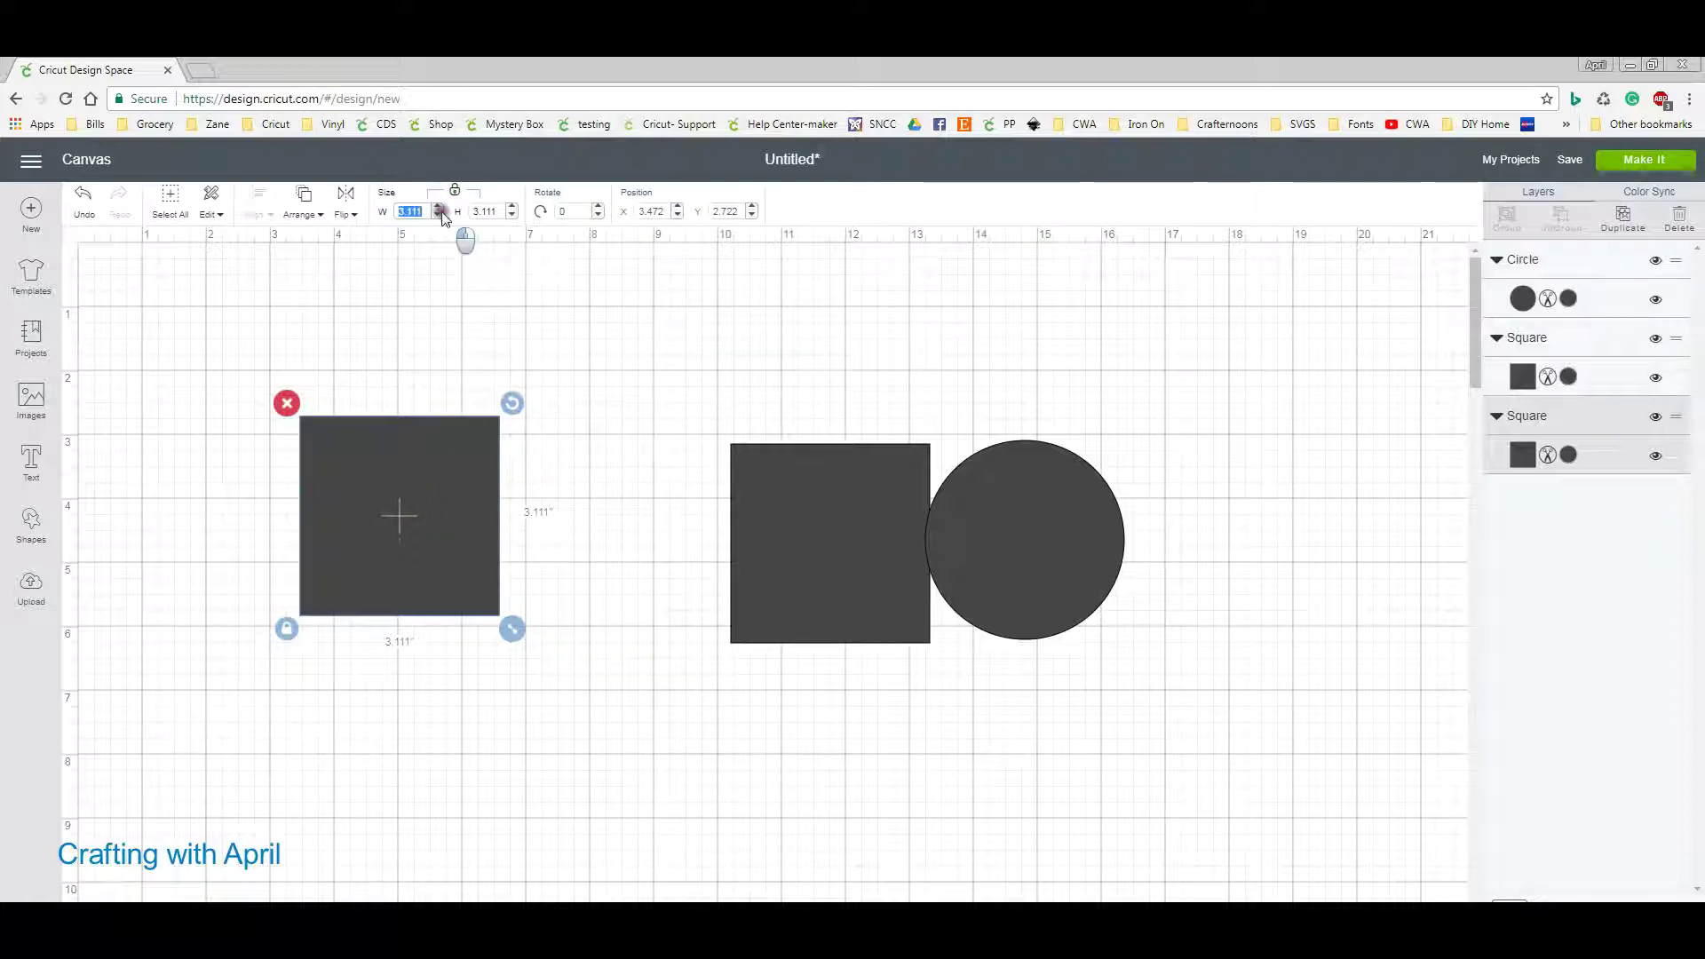
pyautogui.write('4.25')
pyautogui.press('Return')
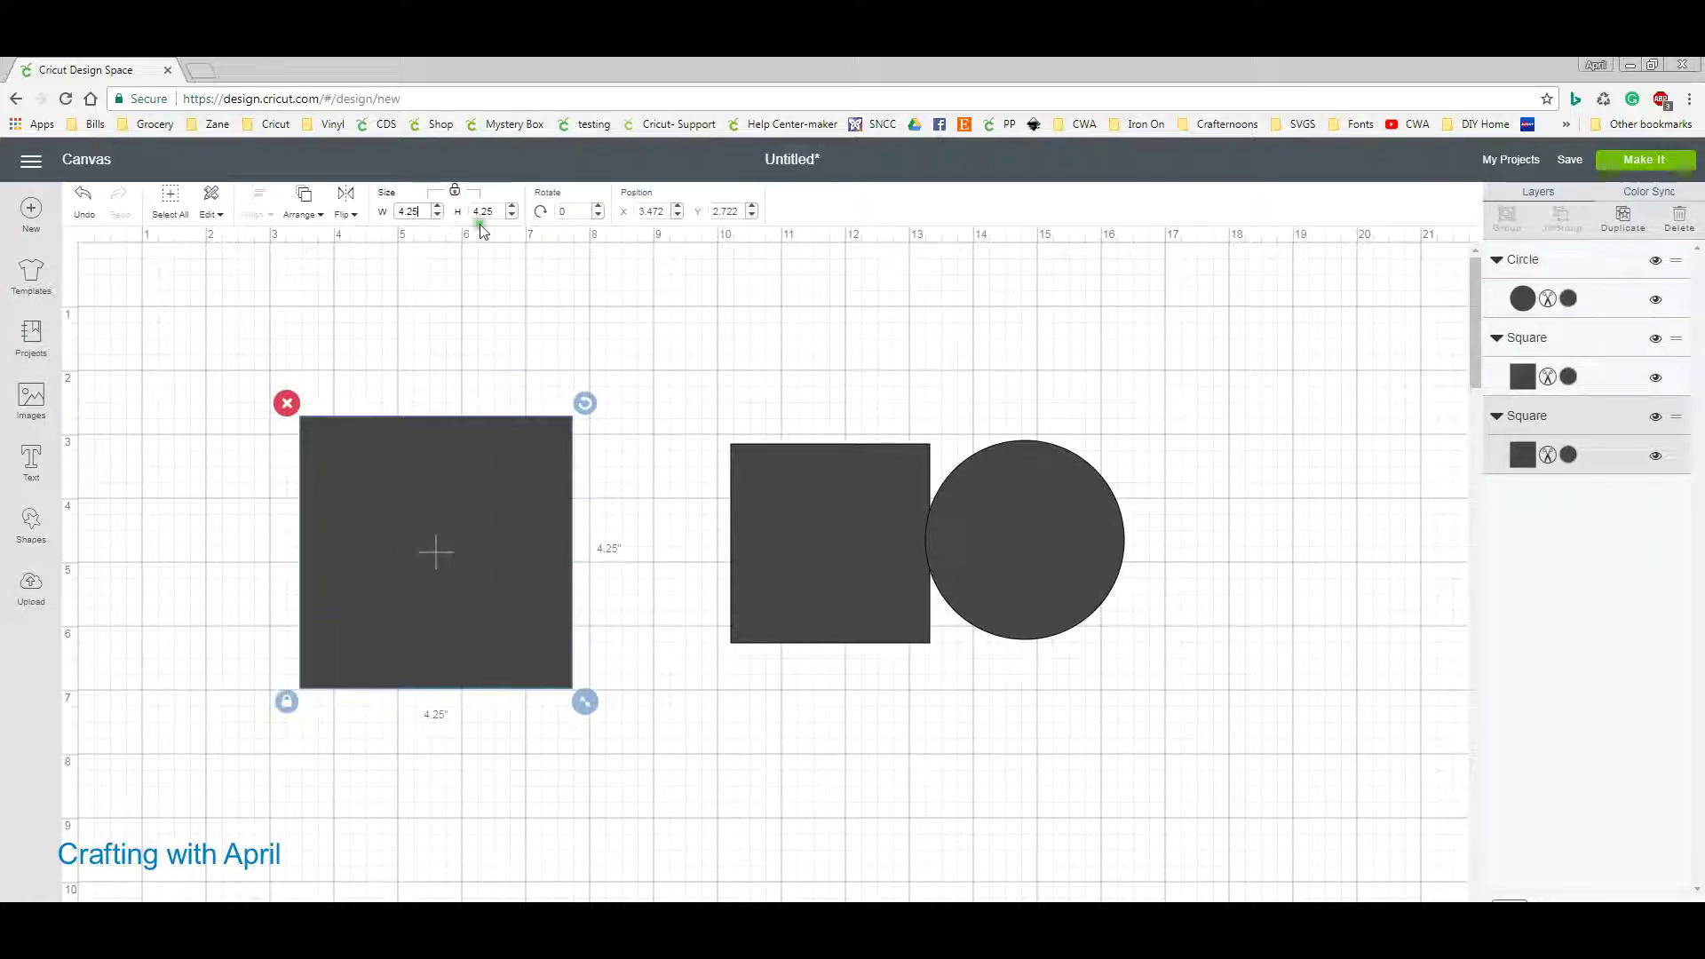
# Delete the smaller square and replace it with a duplicate of the 4.25-inch square placed beside the original.
pyautogui.click(801, 482)
pyautogui.press('Delete')
pyautogui.click(506, 476)
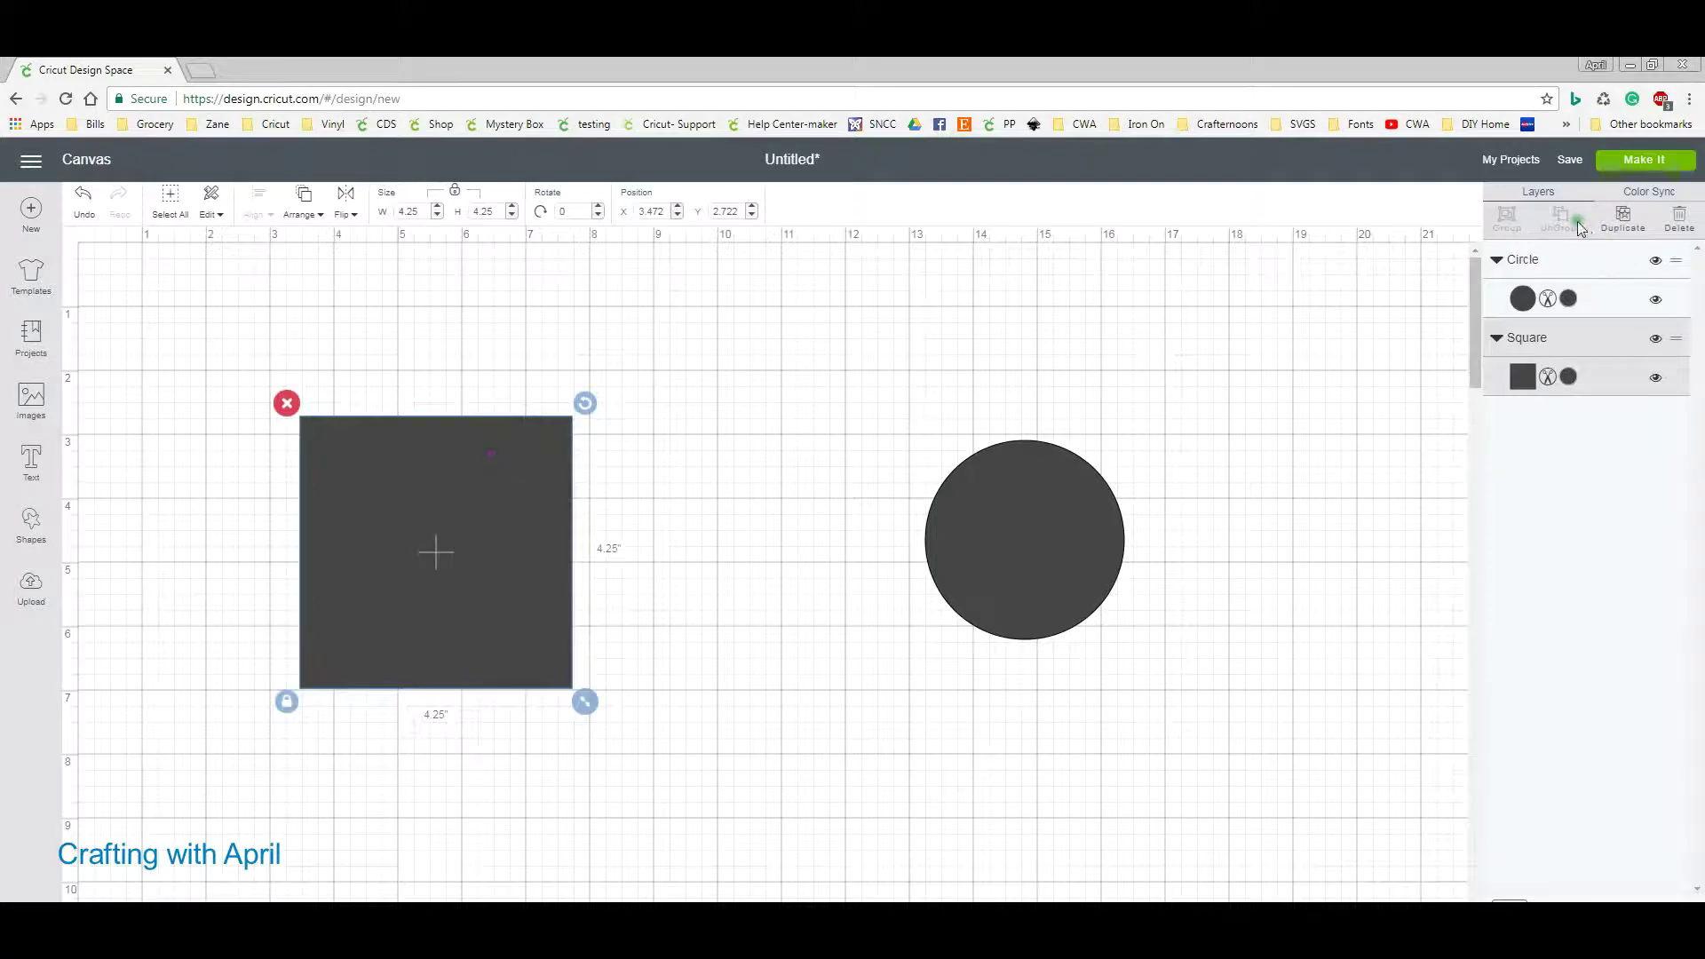
pyautogui.click(1631, 218)
pyautogui.moveTo(528, 569); pyautogui.dragTo(785, 536)
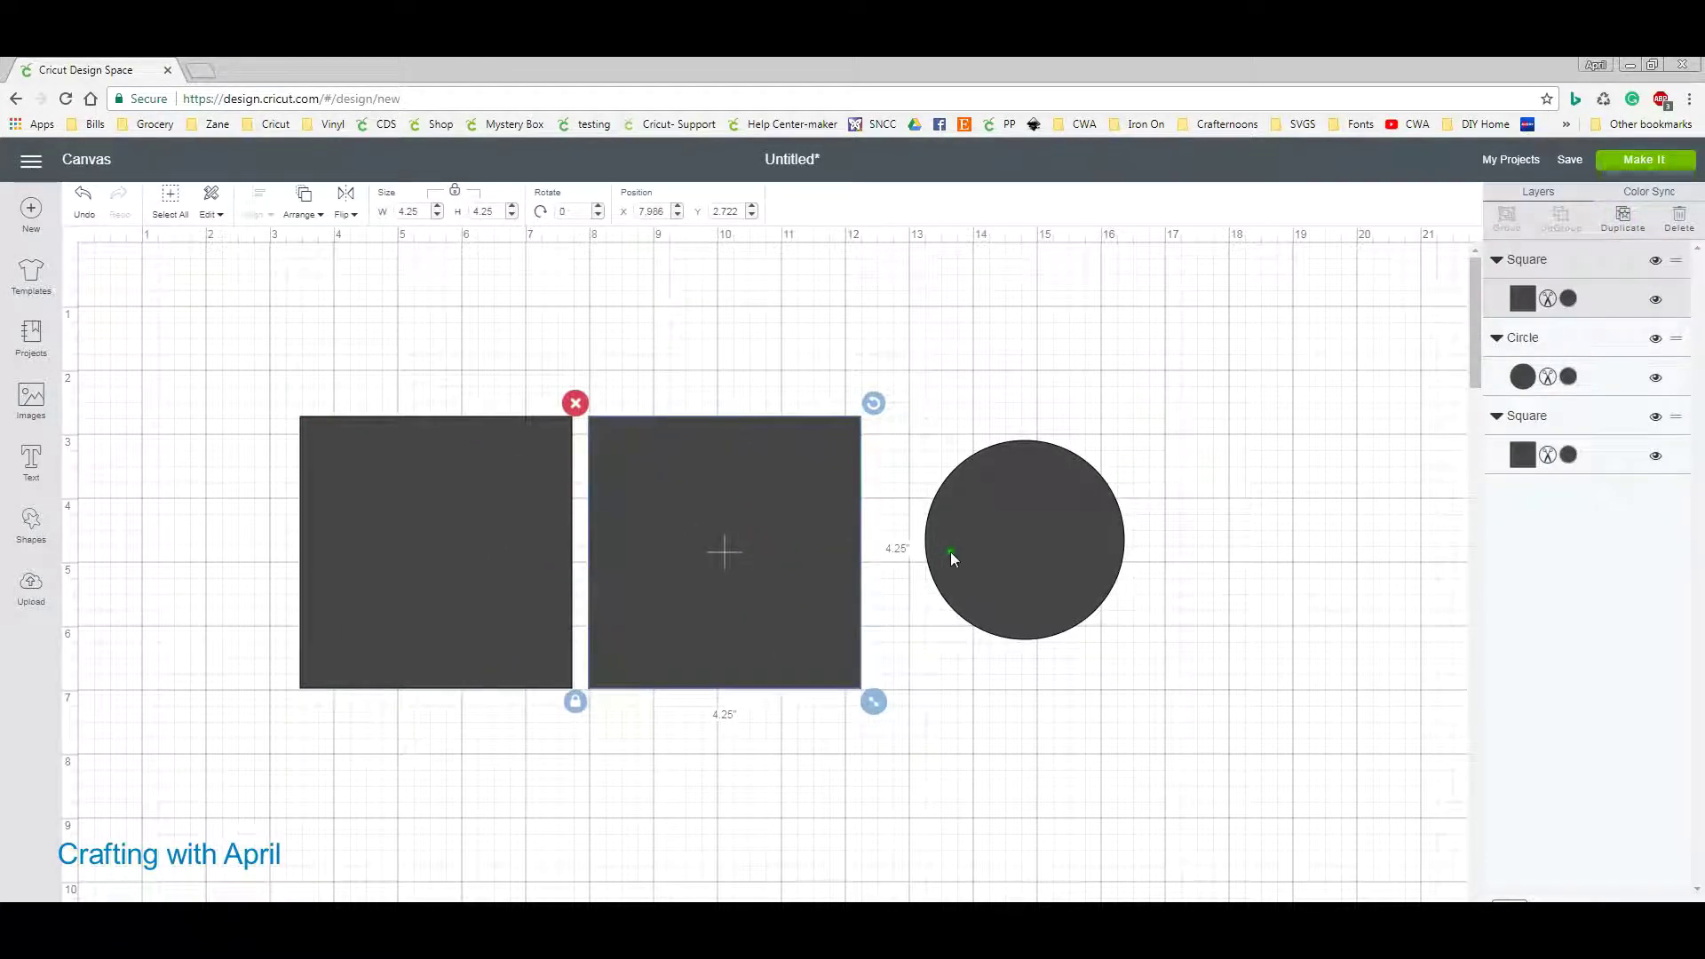
# Duplicate the circle and set the copy aside, away from the squares.
pyautogui.click(1027, 545)
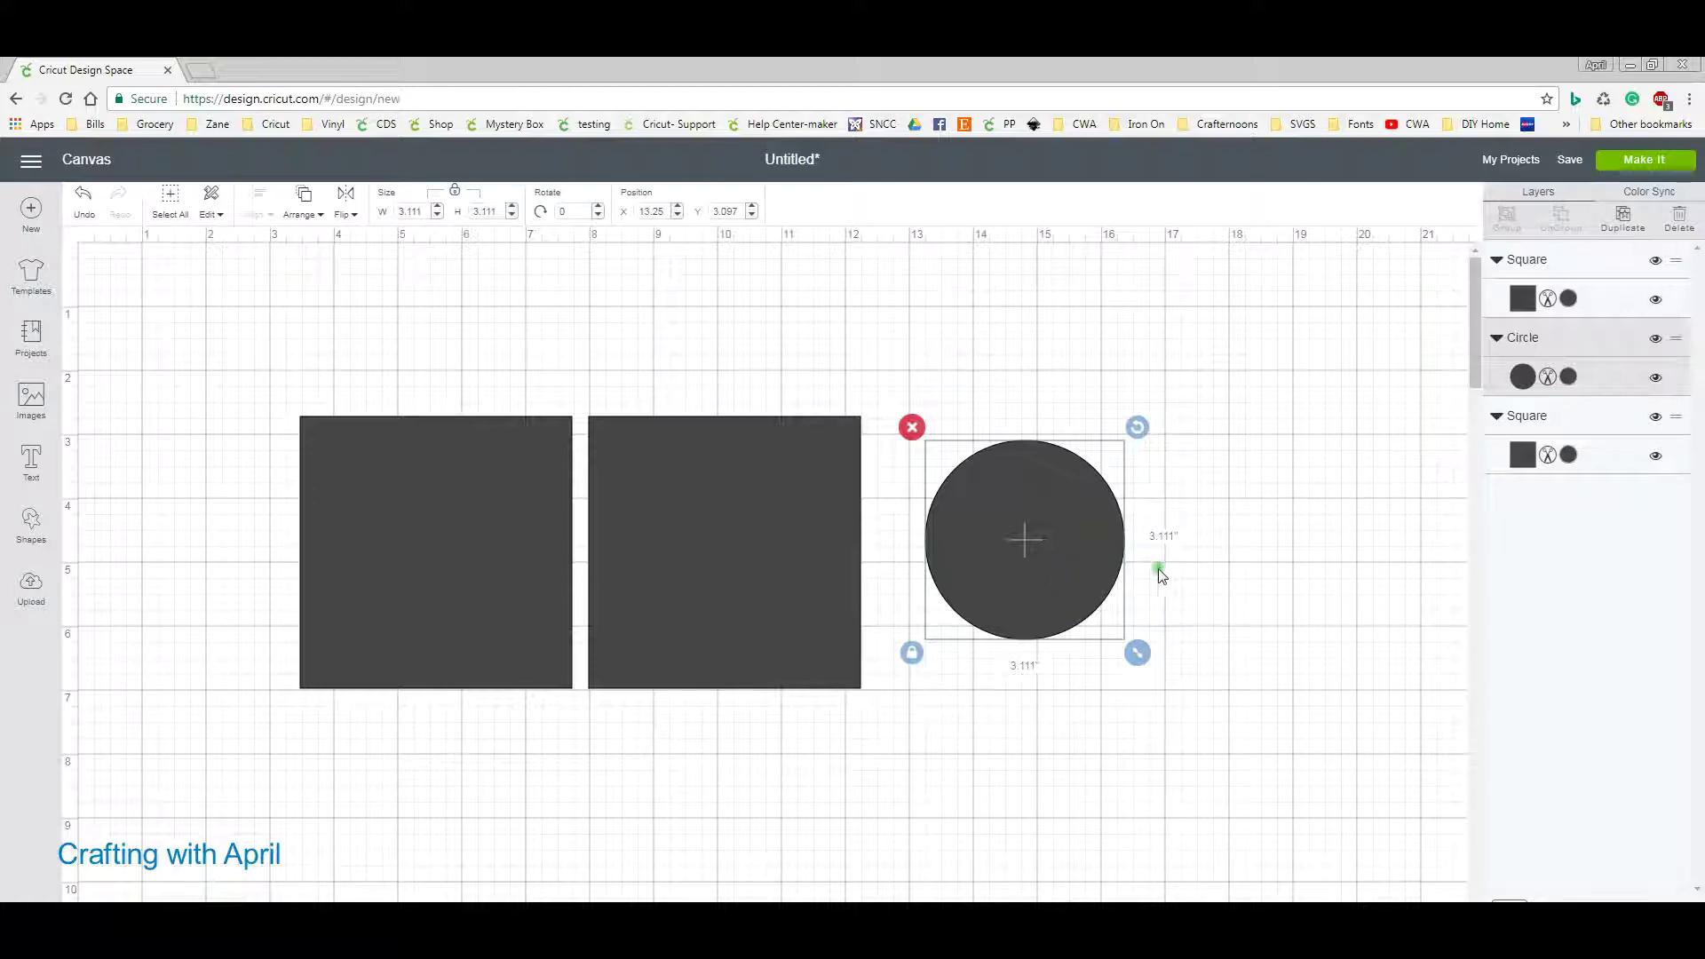
pyautogui.click(1610, 220)
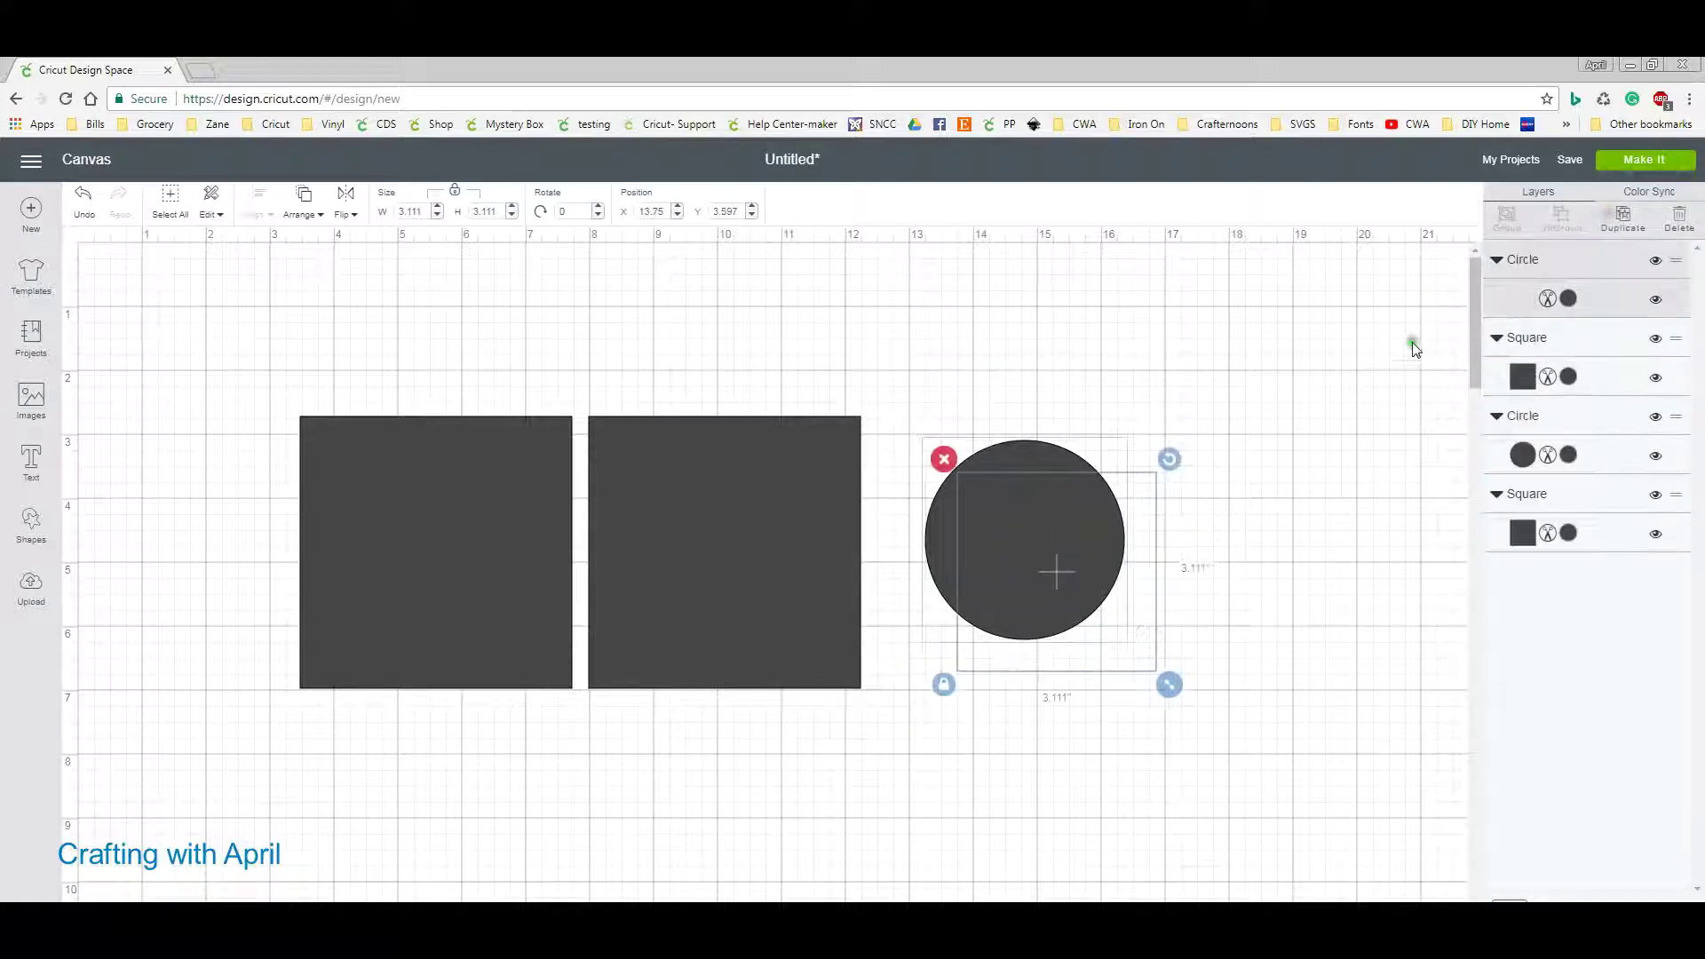
pyautogui.click(1072, 552)
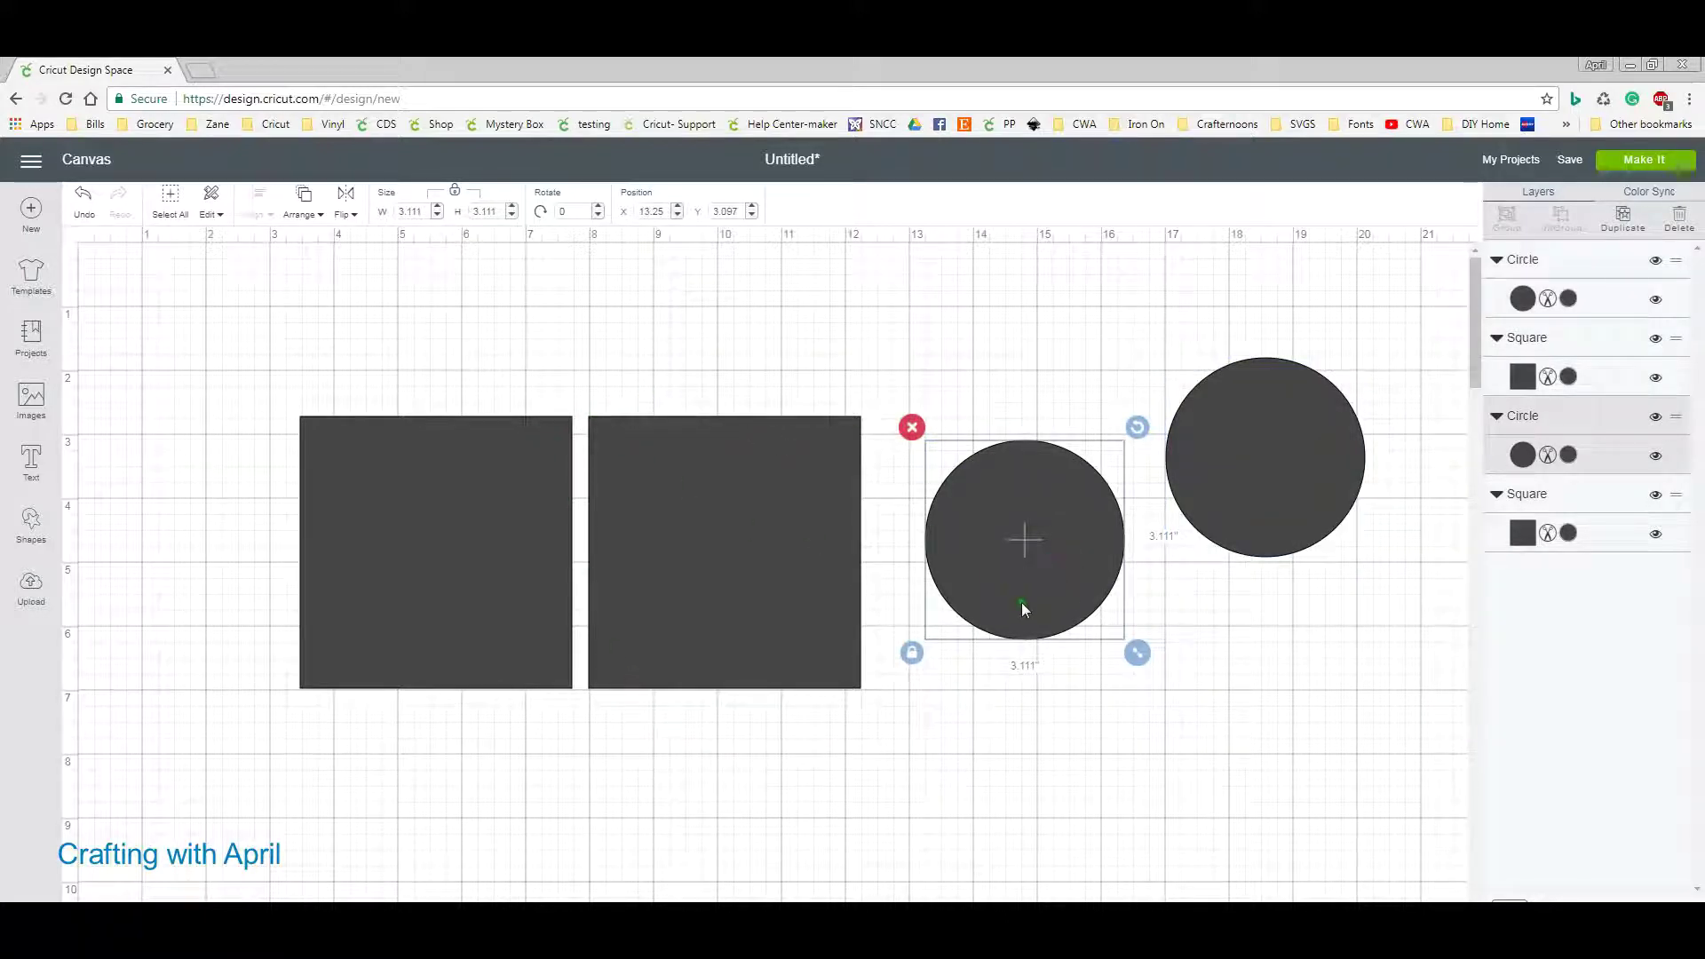
# Unlock the original circle's proportions and shape it into an ellipse 4.25 inches wide and about 1.35 inches tall across the second square's top edge.
pyautogui.click(912, 653)
pyautogui.moveTo(1138, 654); pyautogui.dragTo(755, 445)
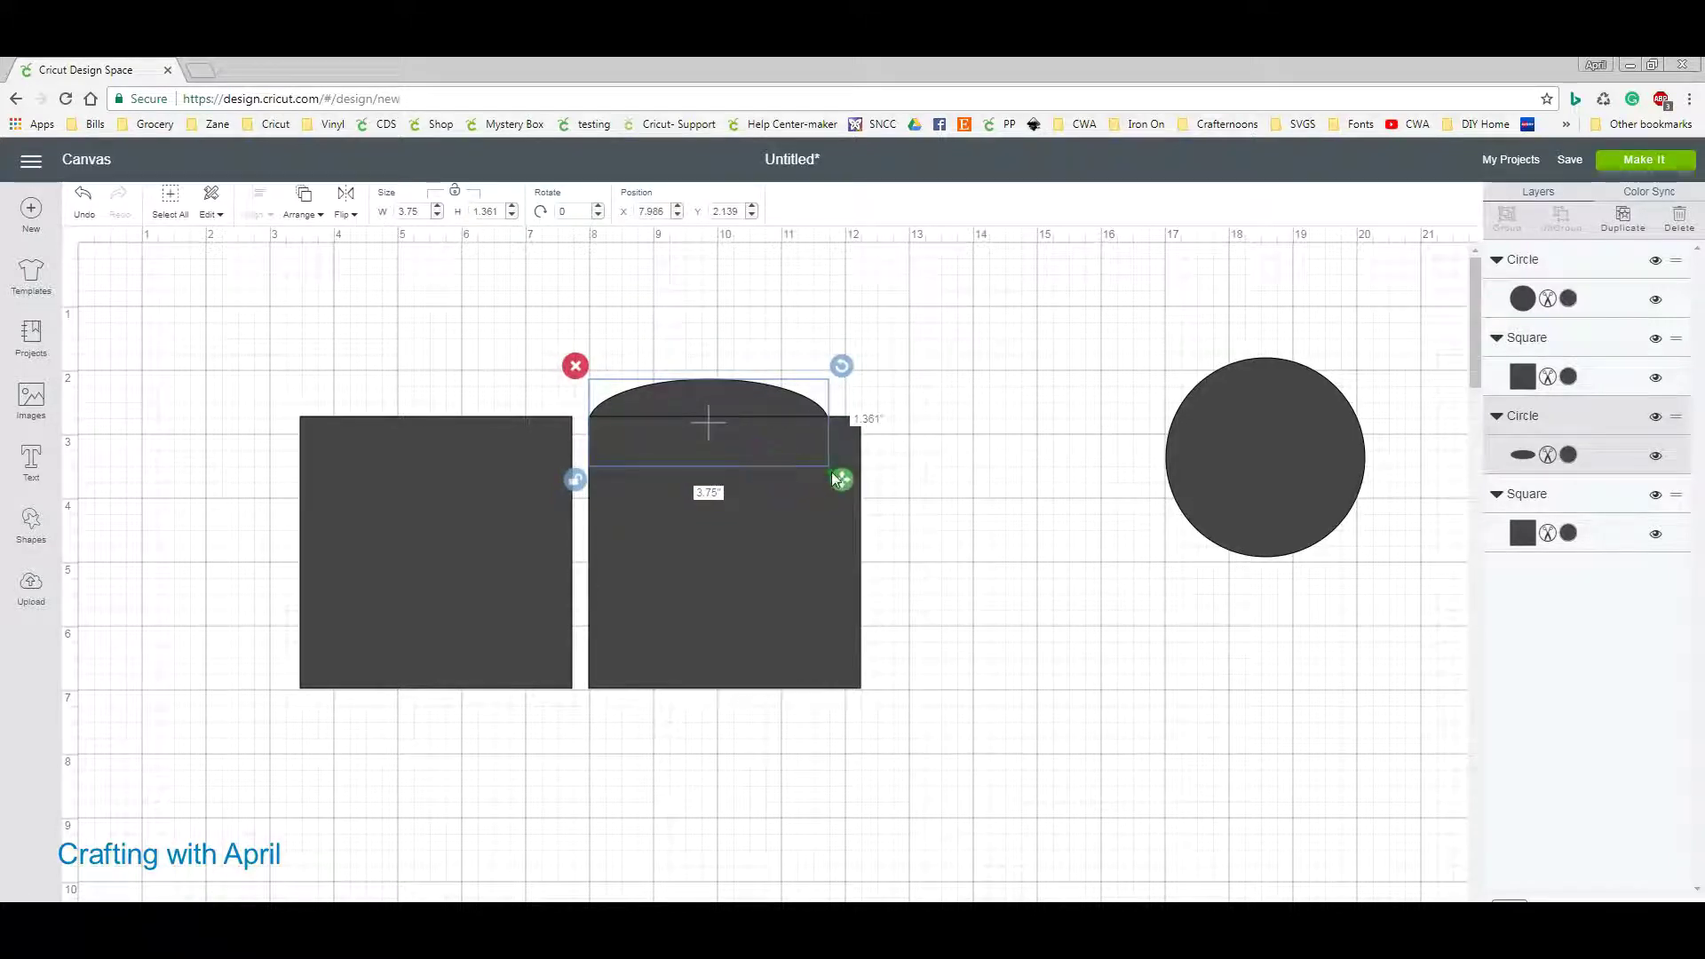
pyautogui.moveTo(836, 479); pyautogui.dragTo(875, 480)
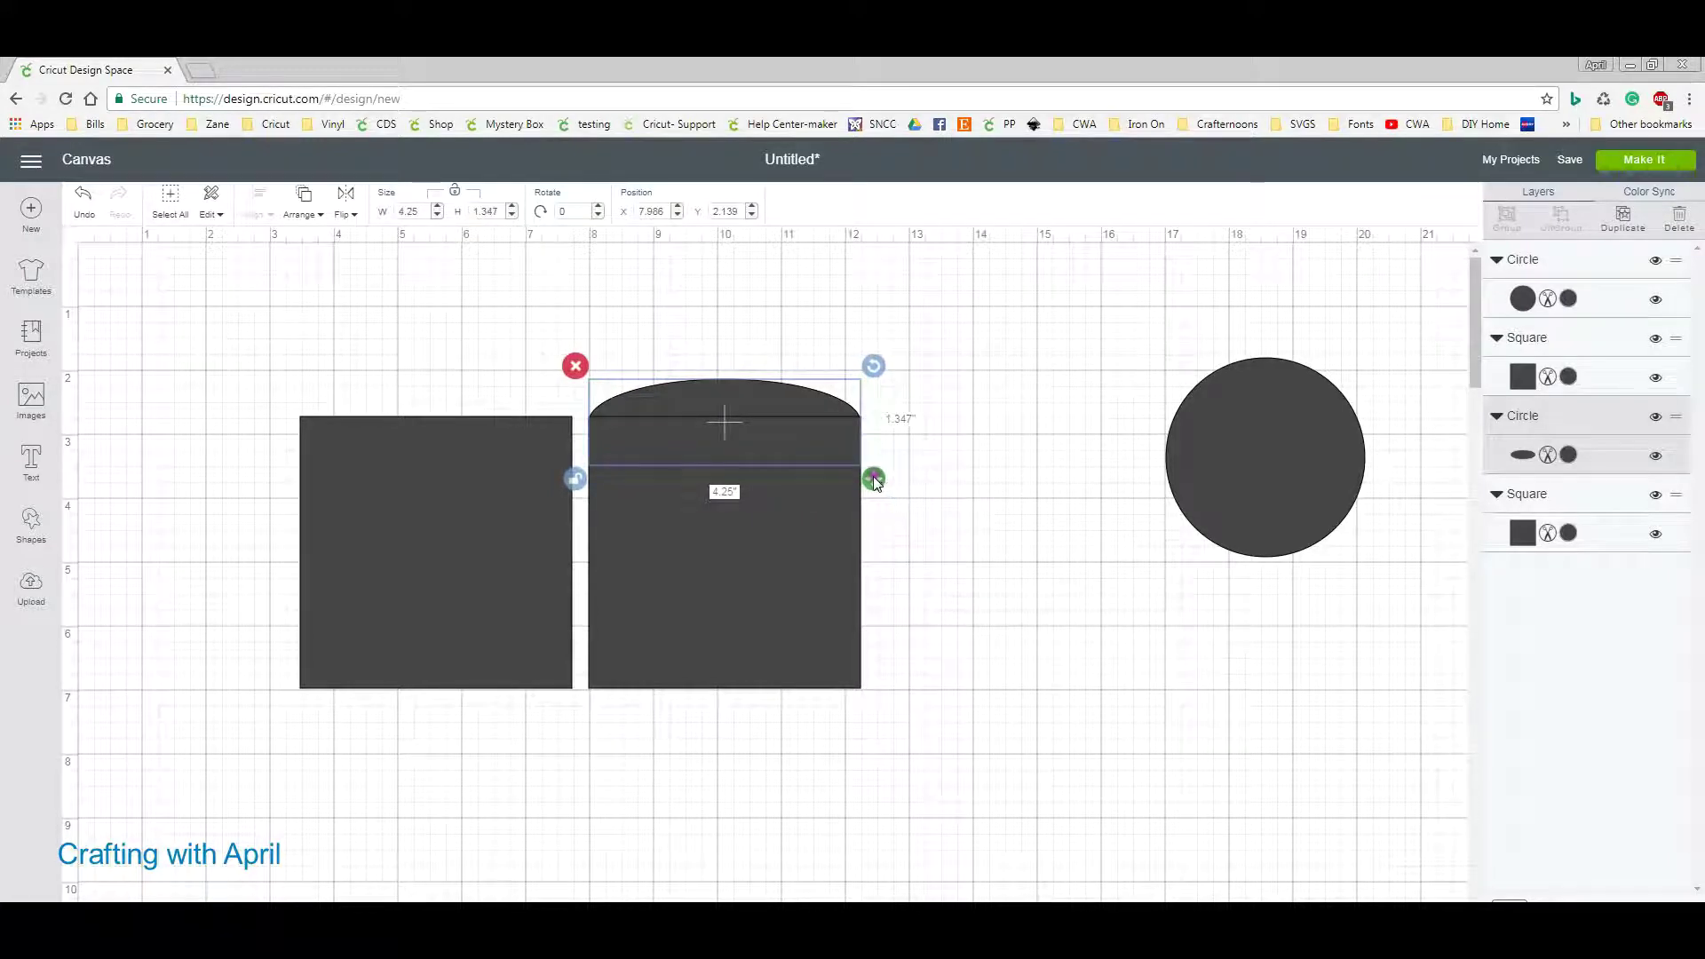
pyautogui.moveTo(764, 403); pyautogui.dragTo(764, 402)
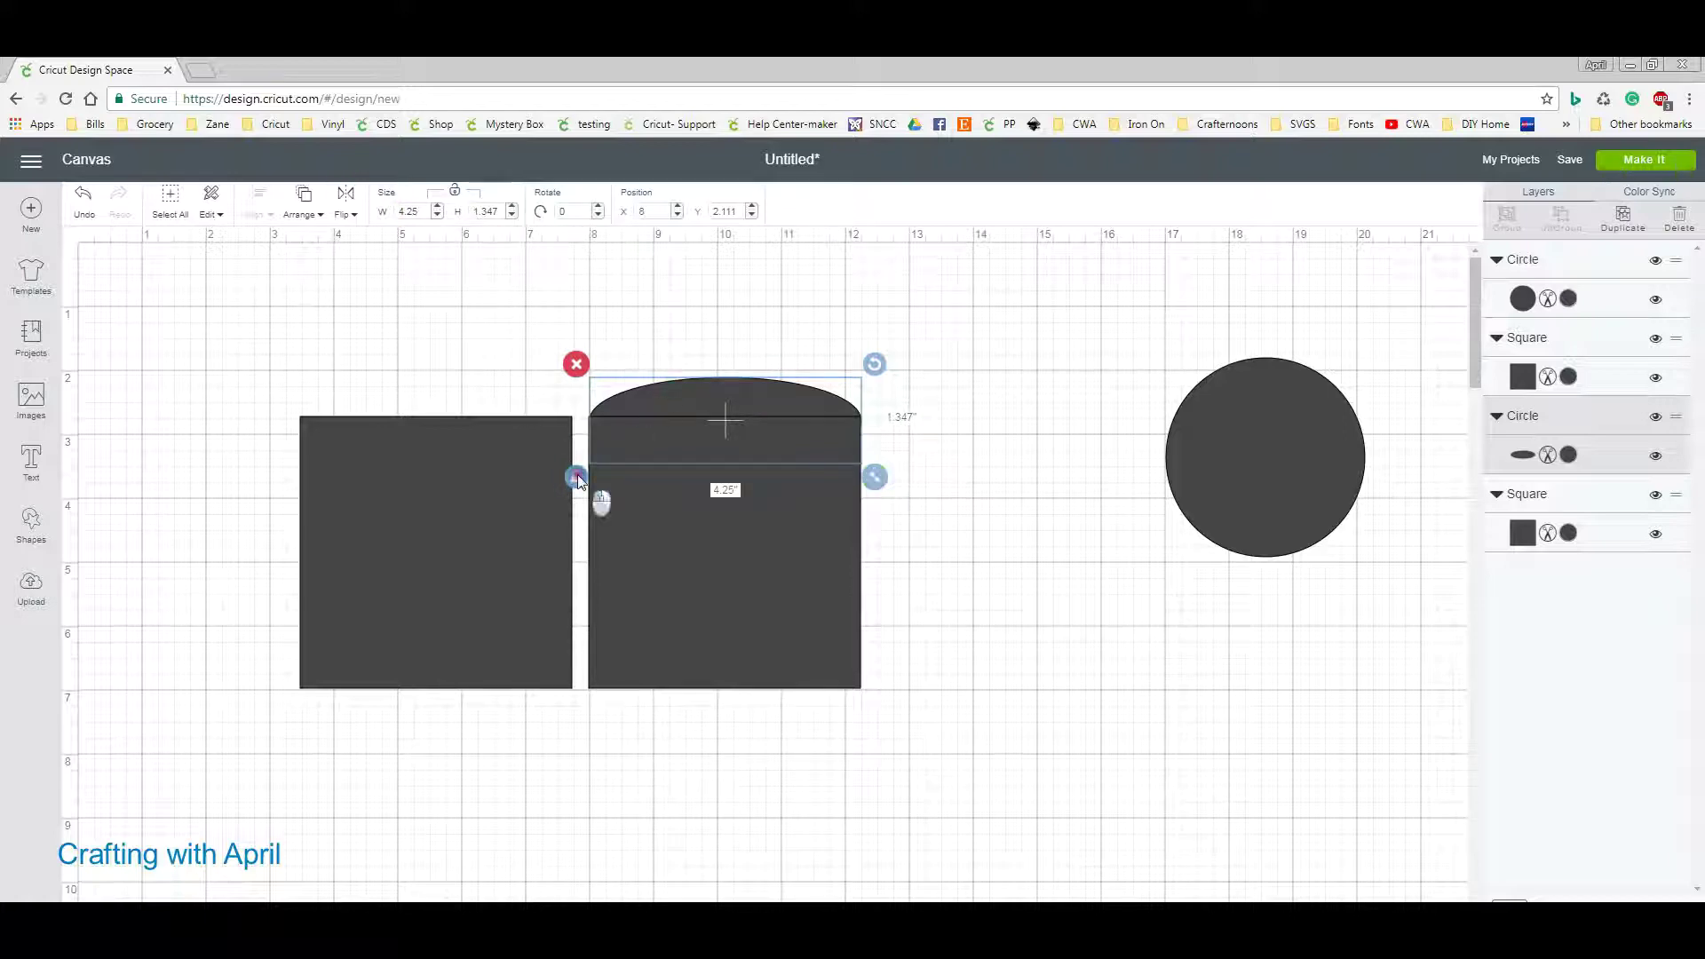
# Select the ellipse together with the second square and set their combined width to 4.25 inches.
pyautogui.keyDown('shift'); pyautogui.click(733, 567); pyautogui.keyUp('shift')
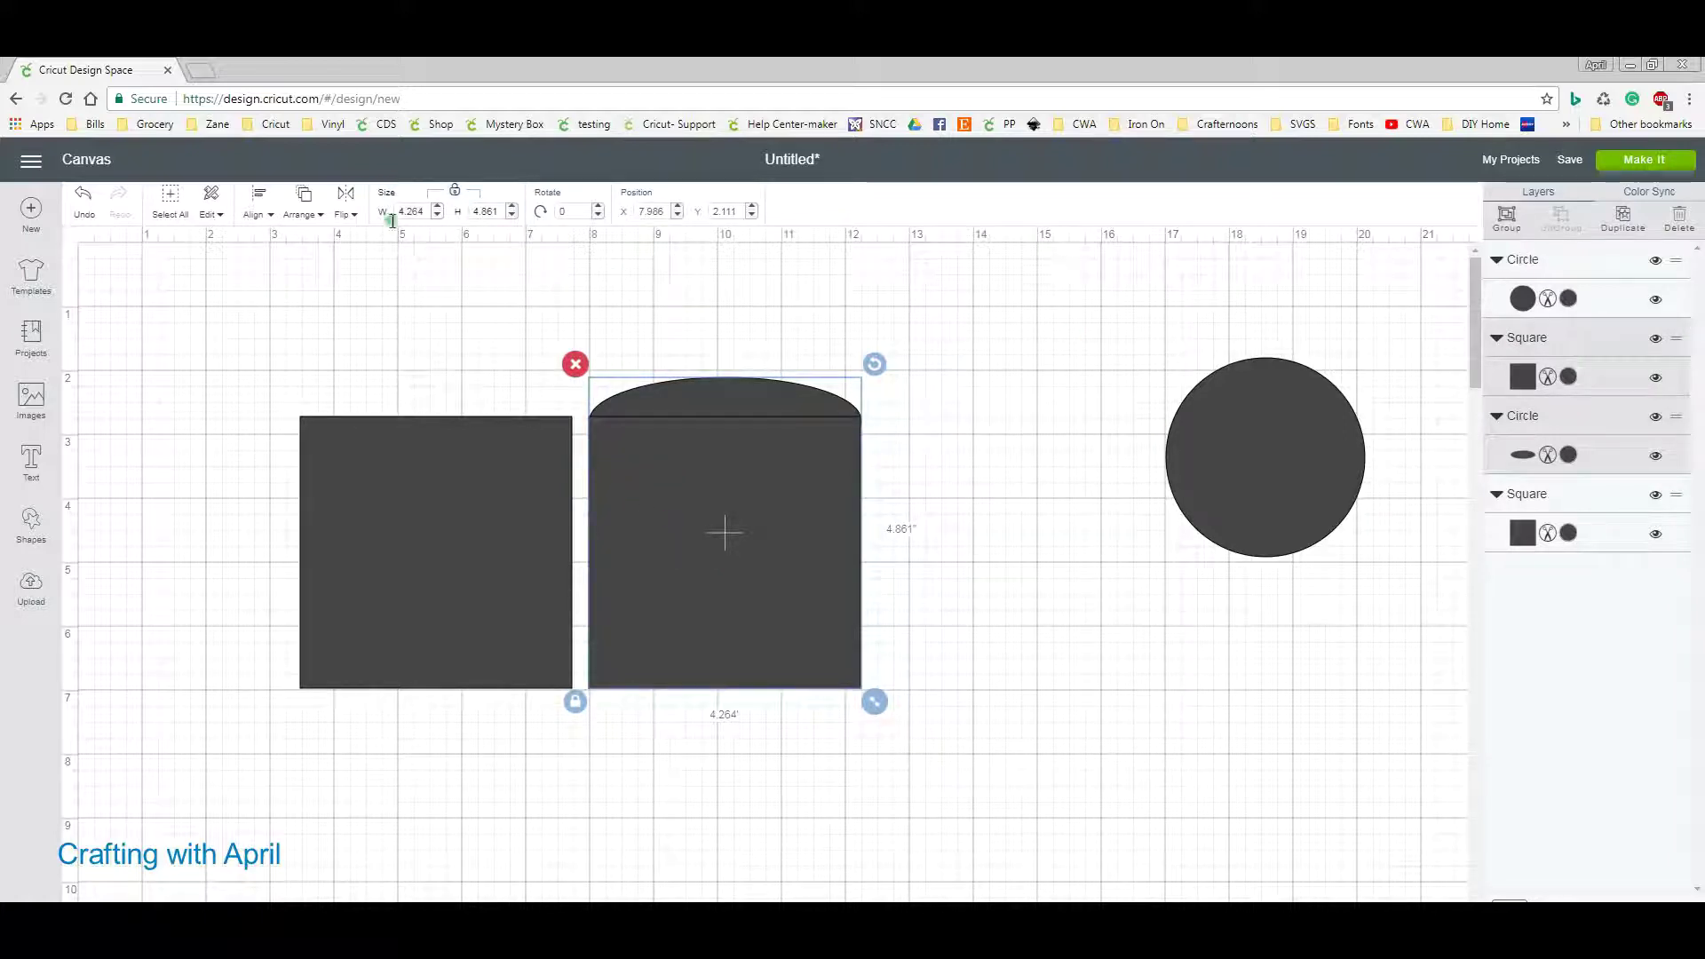
pyautogui.click(428, 209)
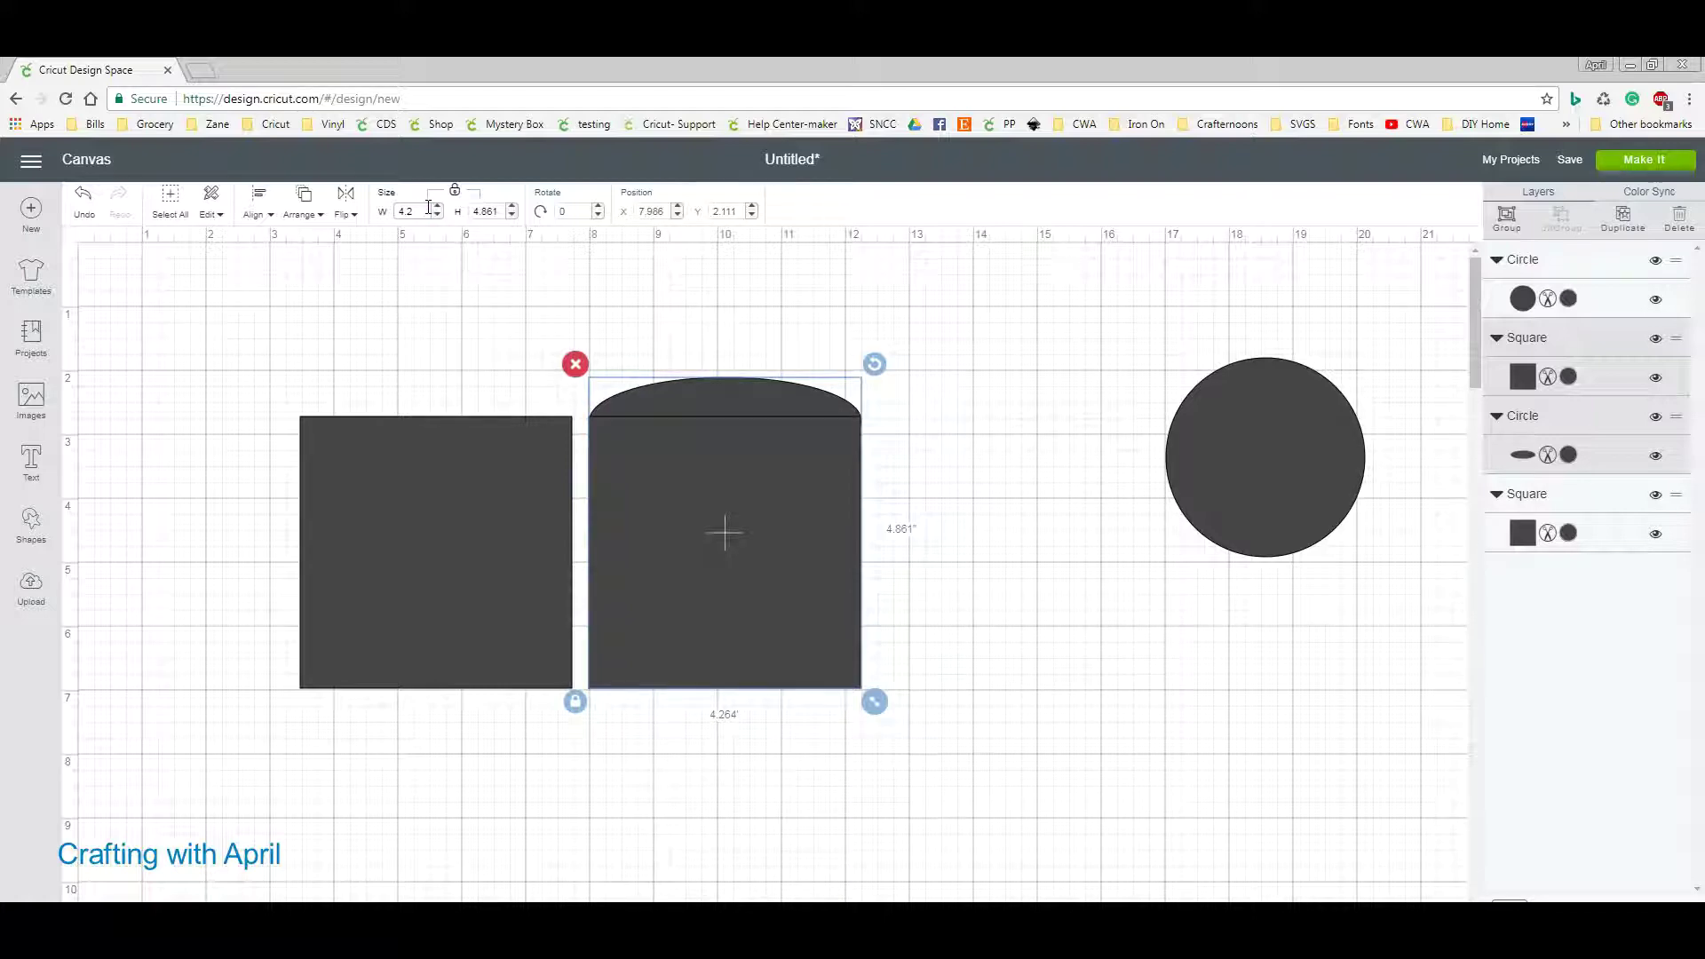
pyautogui.press('Return')
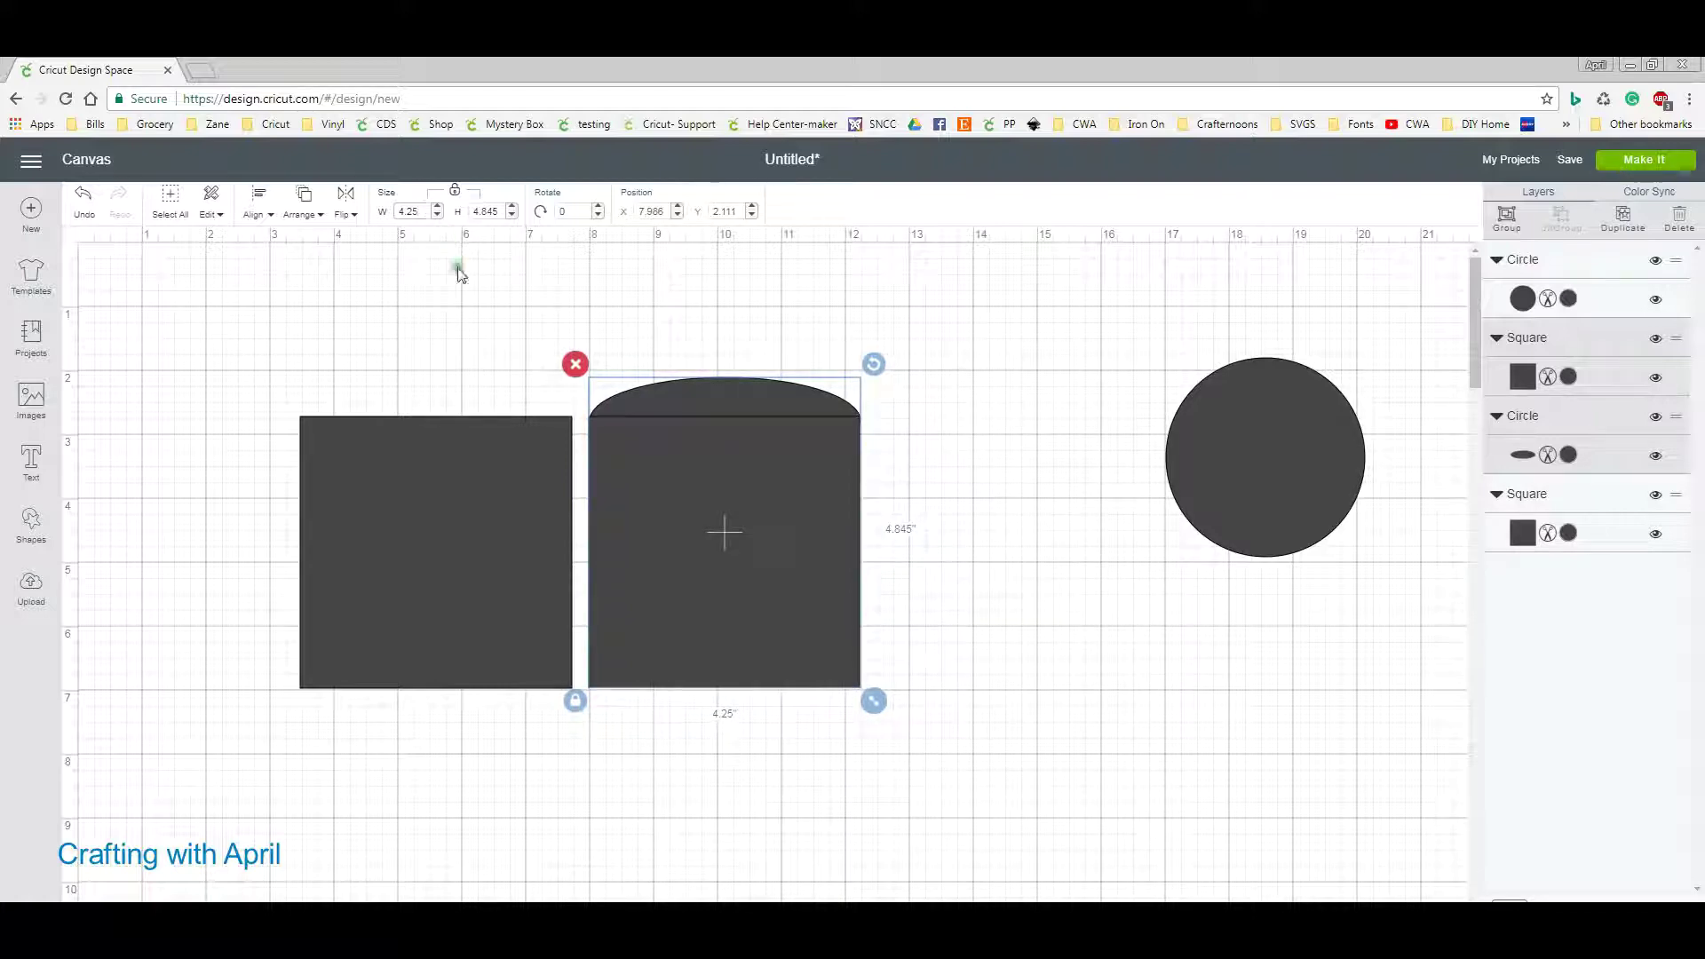
# Align the ellipse and the second square with Center Horizontally.
pyautogui.click(669, 407)
pyautogui.click(645, 325)
pyautogui.moveTo(678, 316); pyautogui.dragTo(829, 586)
pyautogui.click(254, 215)
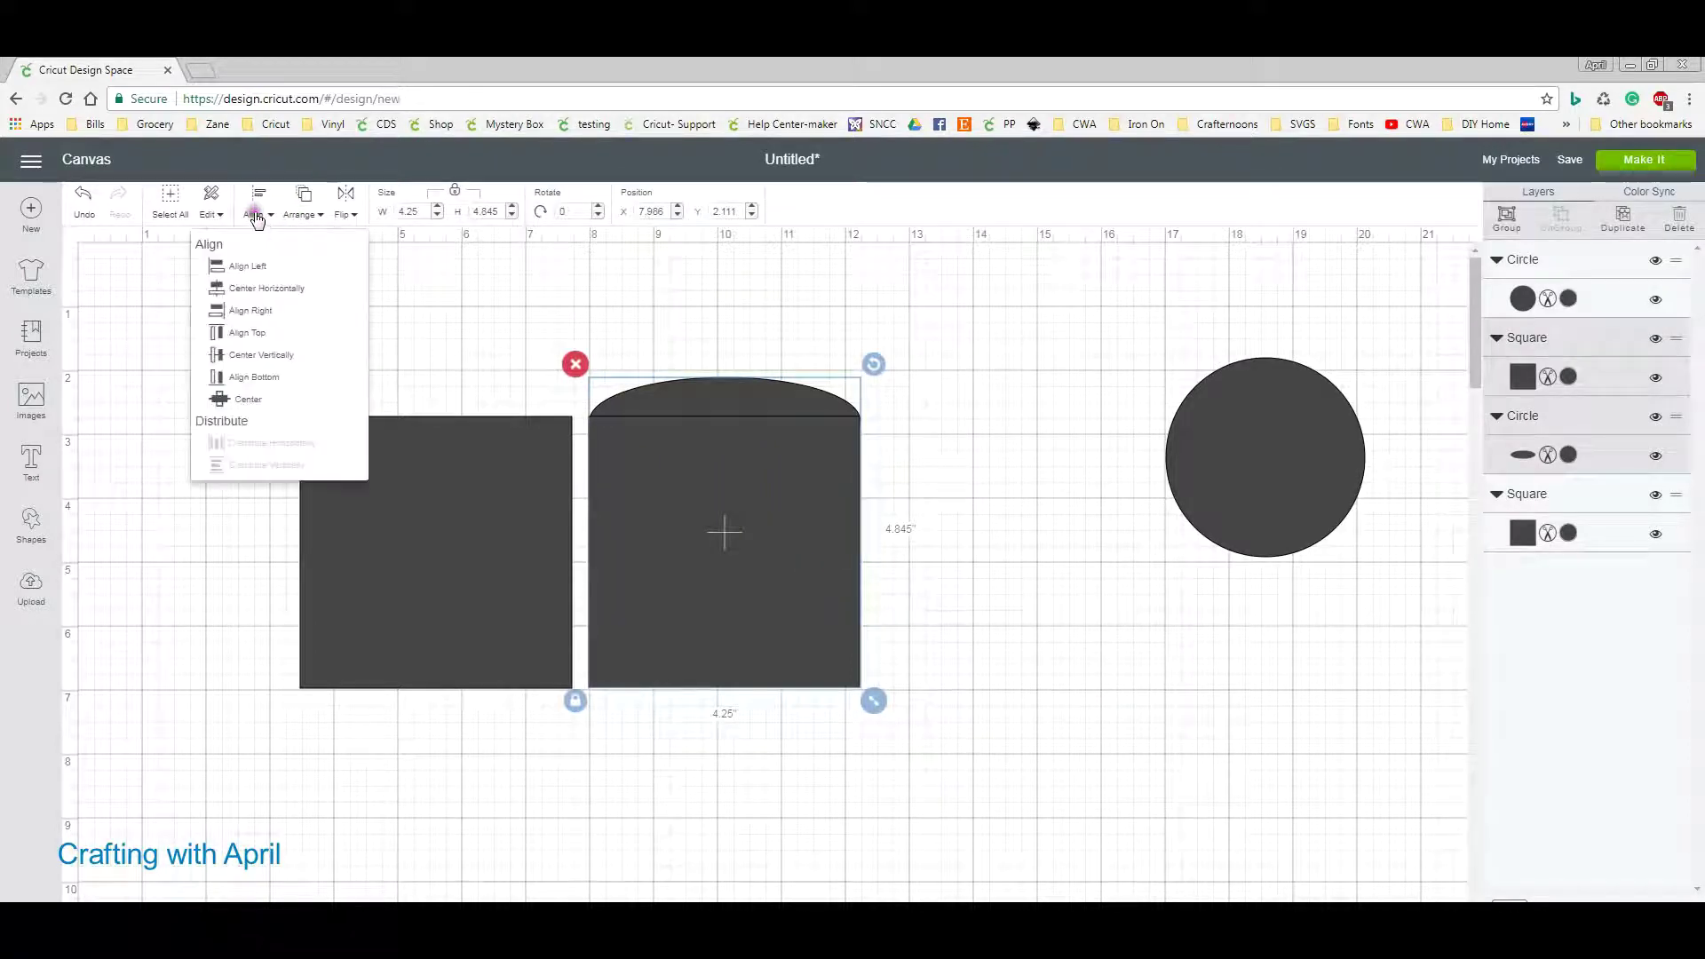
pyautogui.click(257, 312)
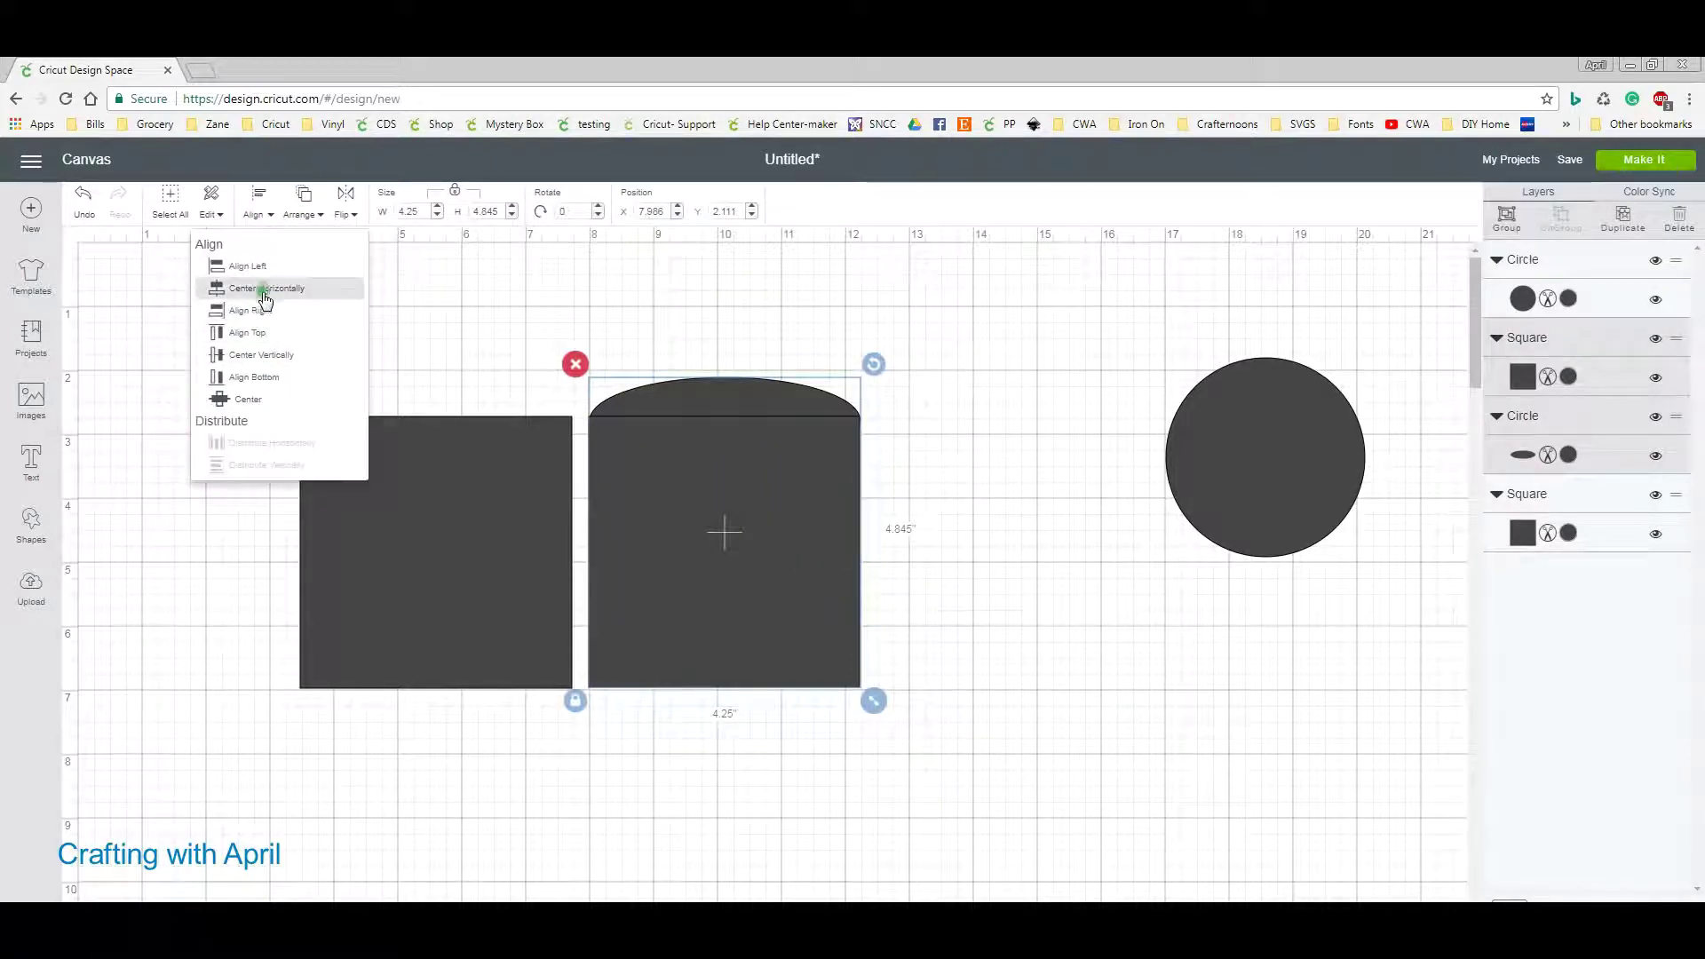
pyautogui.click(954, 430)
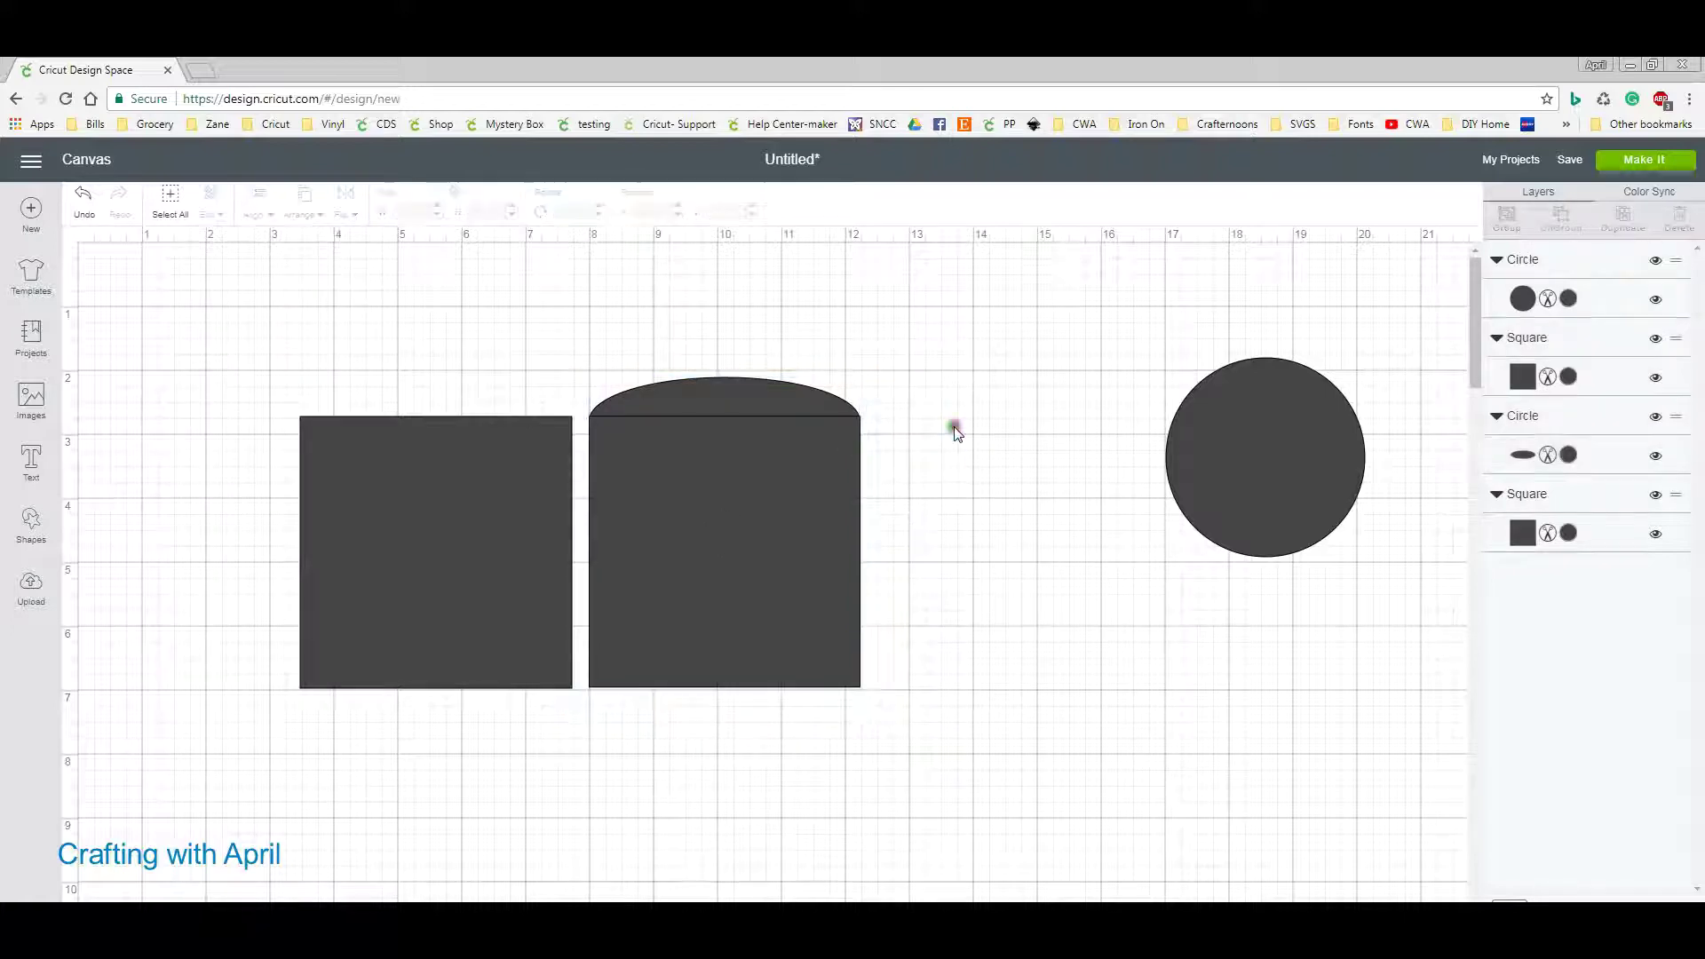
# Duplicate the ellipse twice, setting one copy aside and placing the other across the second square's bottom edge.
pyautogui.click(784, 401)
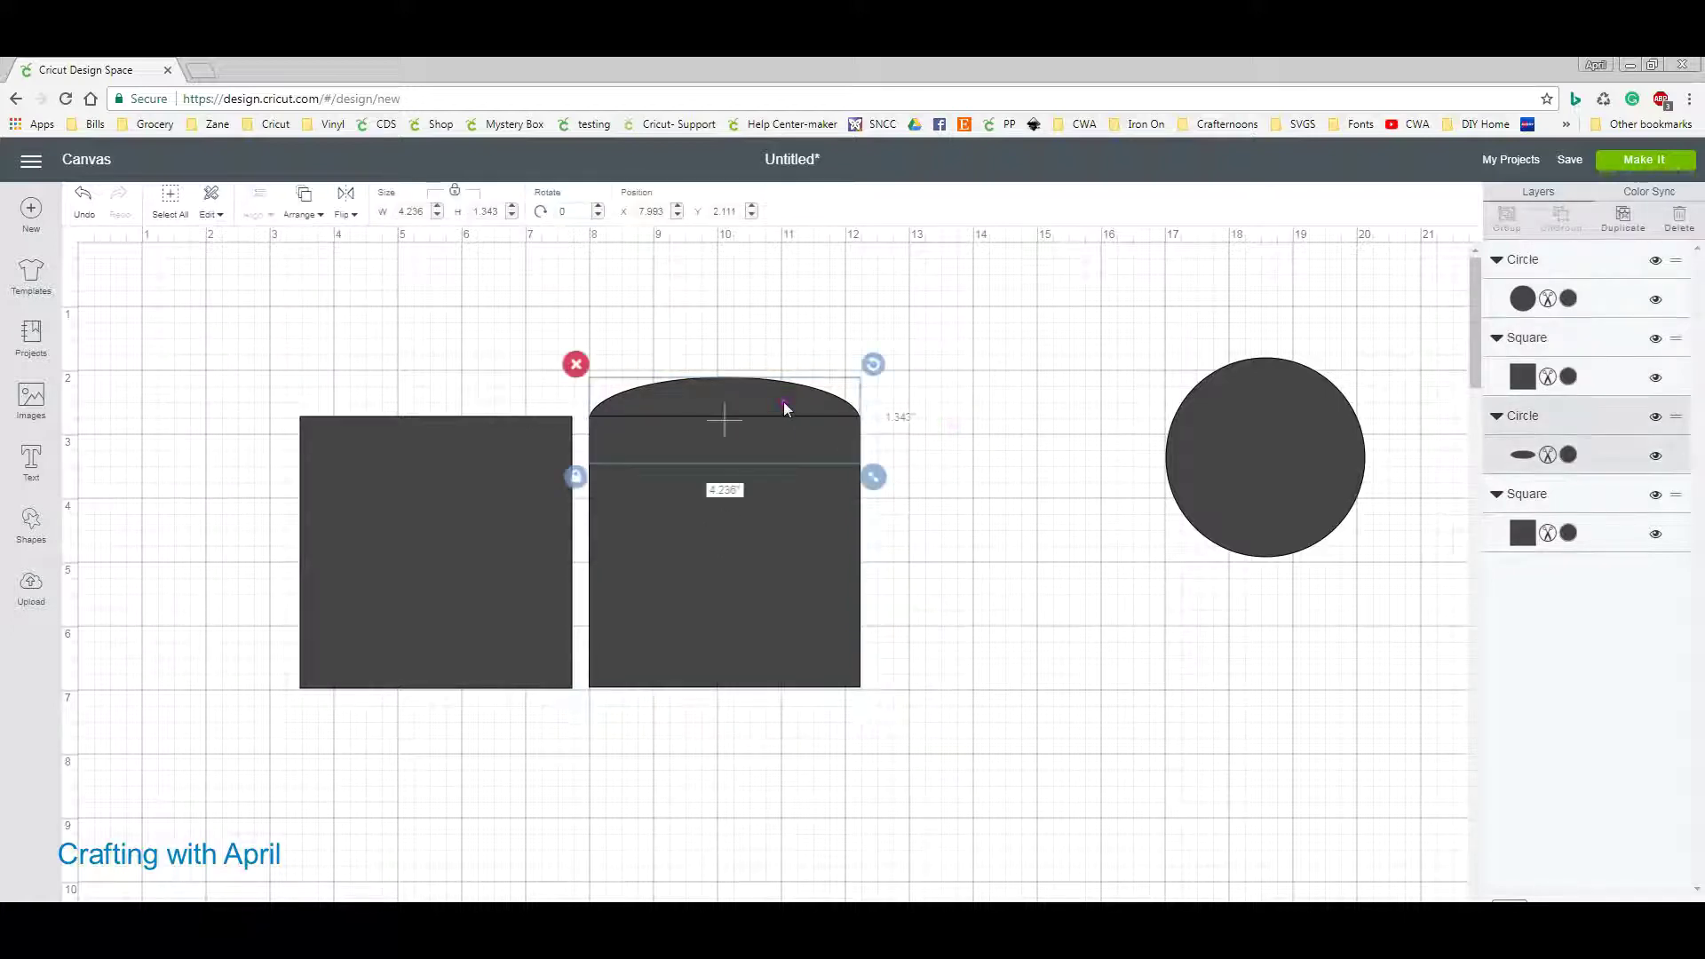
pyautogui.click(1616, 226)
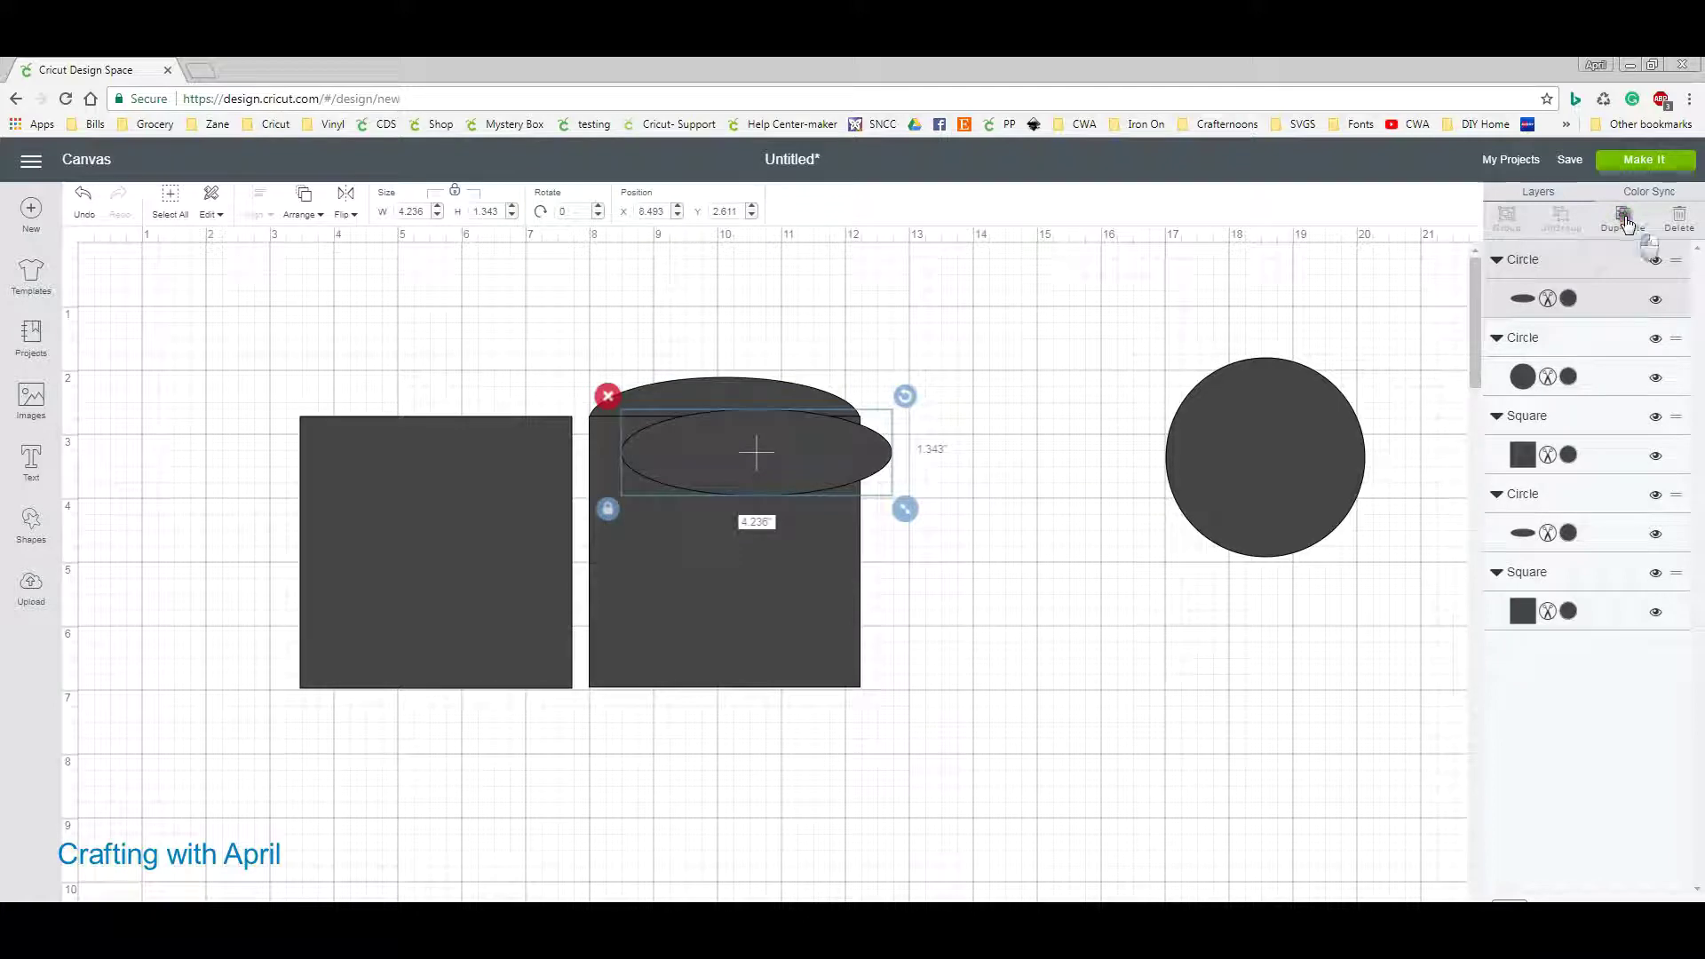
pyautogui.moveTo(825, 431); pyautogui.dragTo(1085, 304)
pyautogui.moveTo(819, 469); pyautogui.dragTo(758, 679)
pyautogui.click(967, 672)
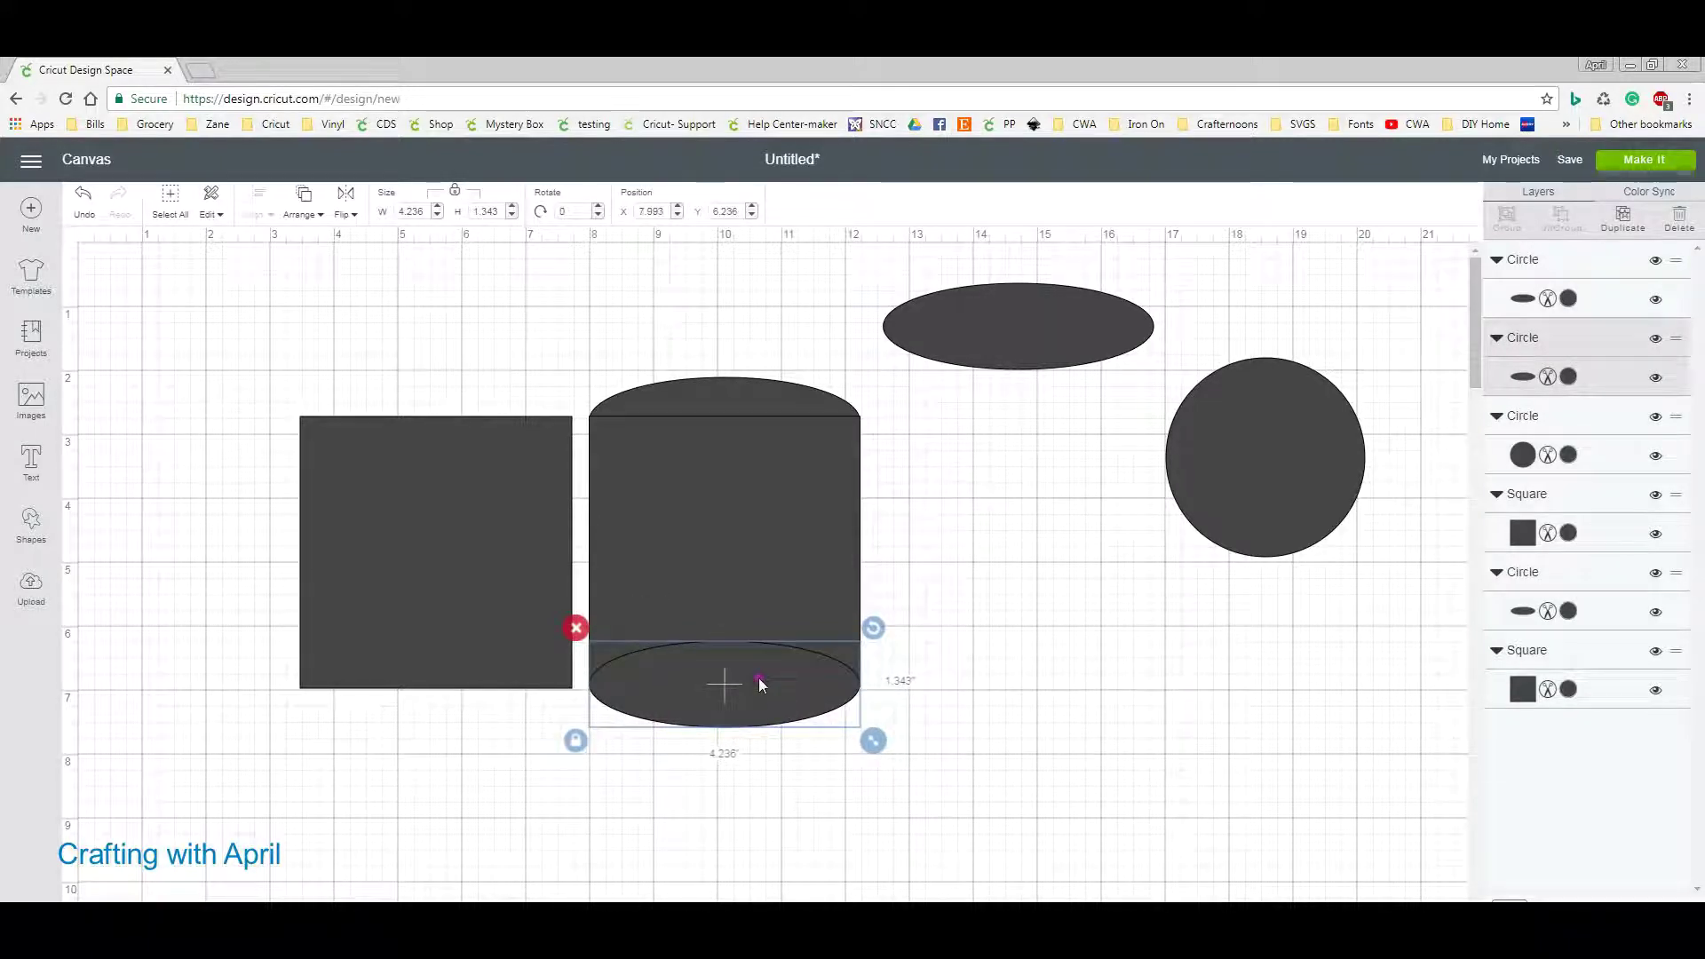
pyautogui.click(957, 690)
pyautogui.click(844, 695)
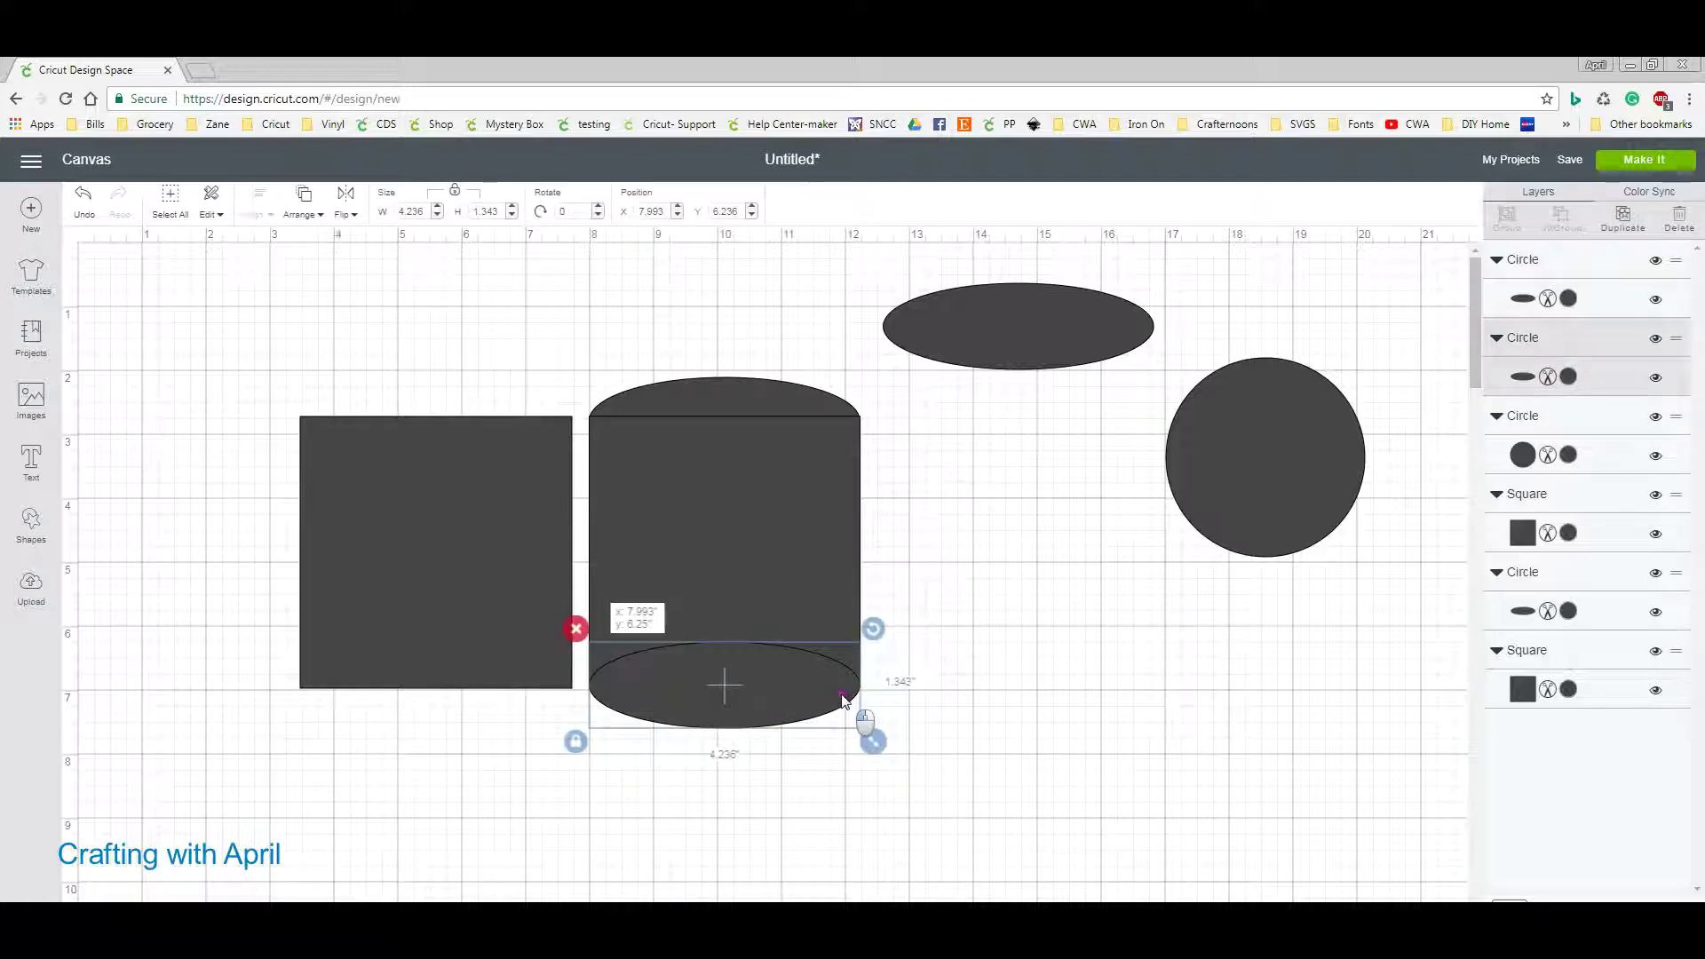
pyautogui.click(973, 689)
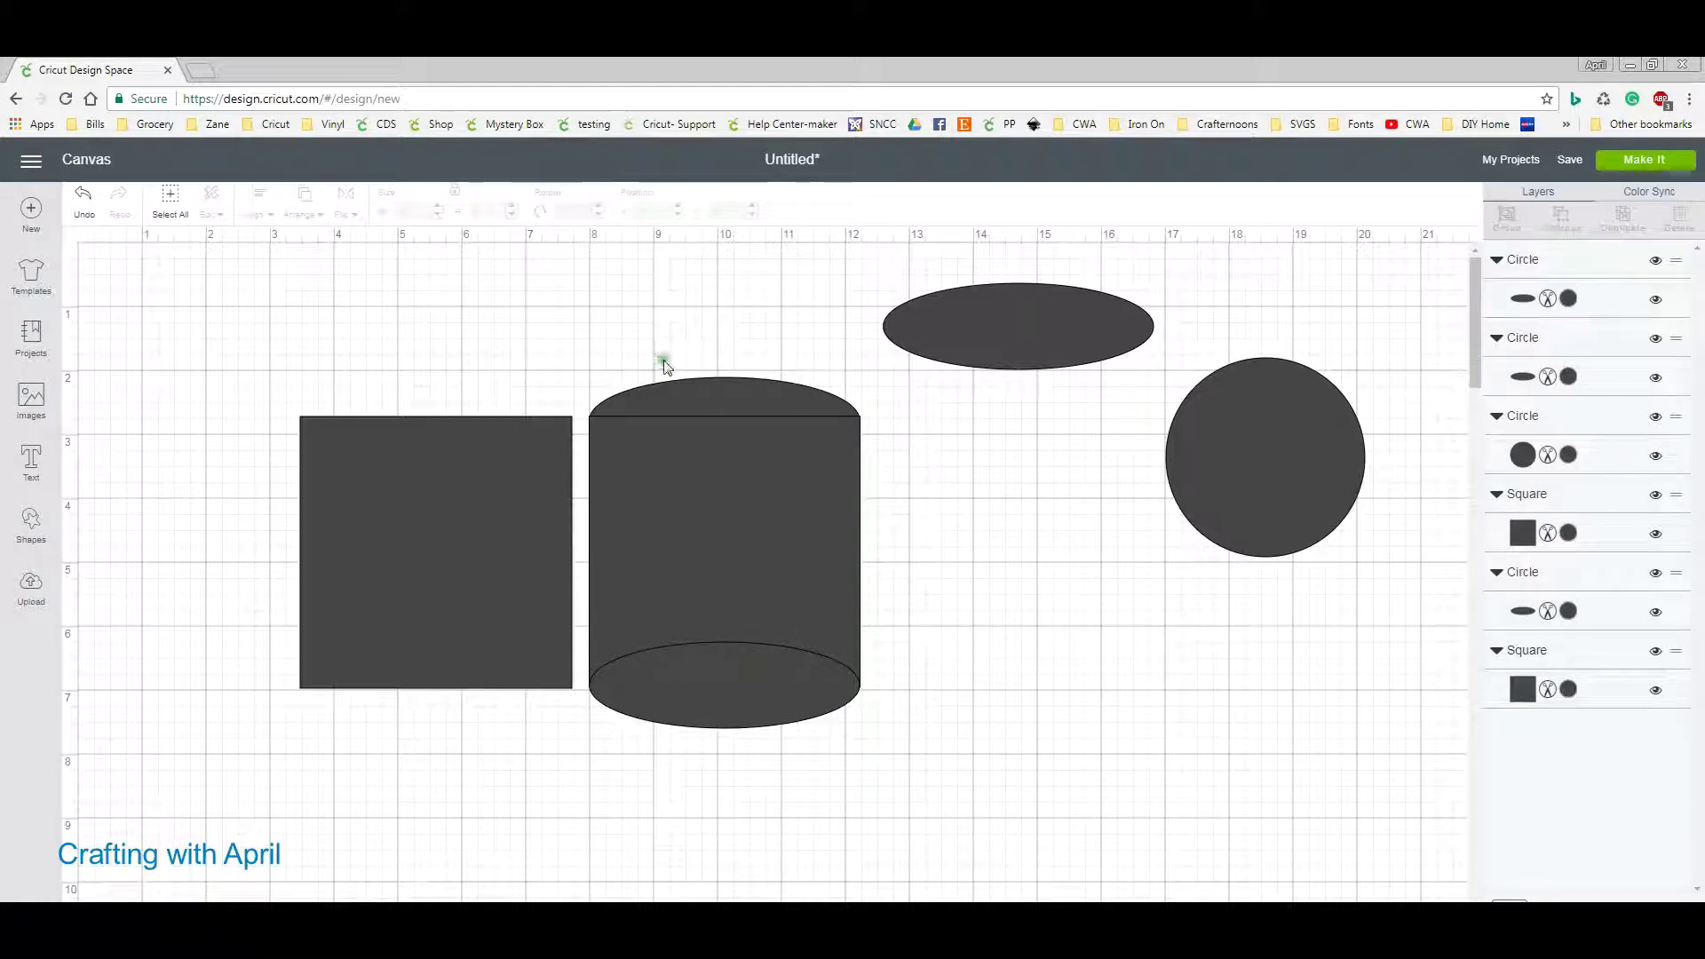
# Move the upper ellipse to the front of the stack and delete the spare 4.25-inch square.
pyautogui.click(695, 391)
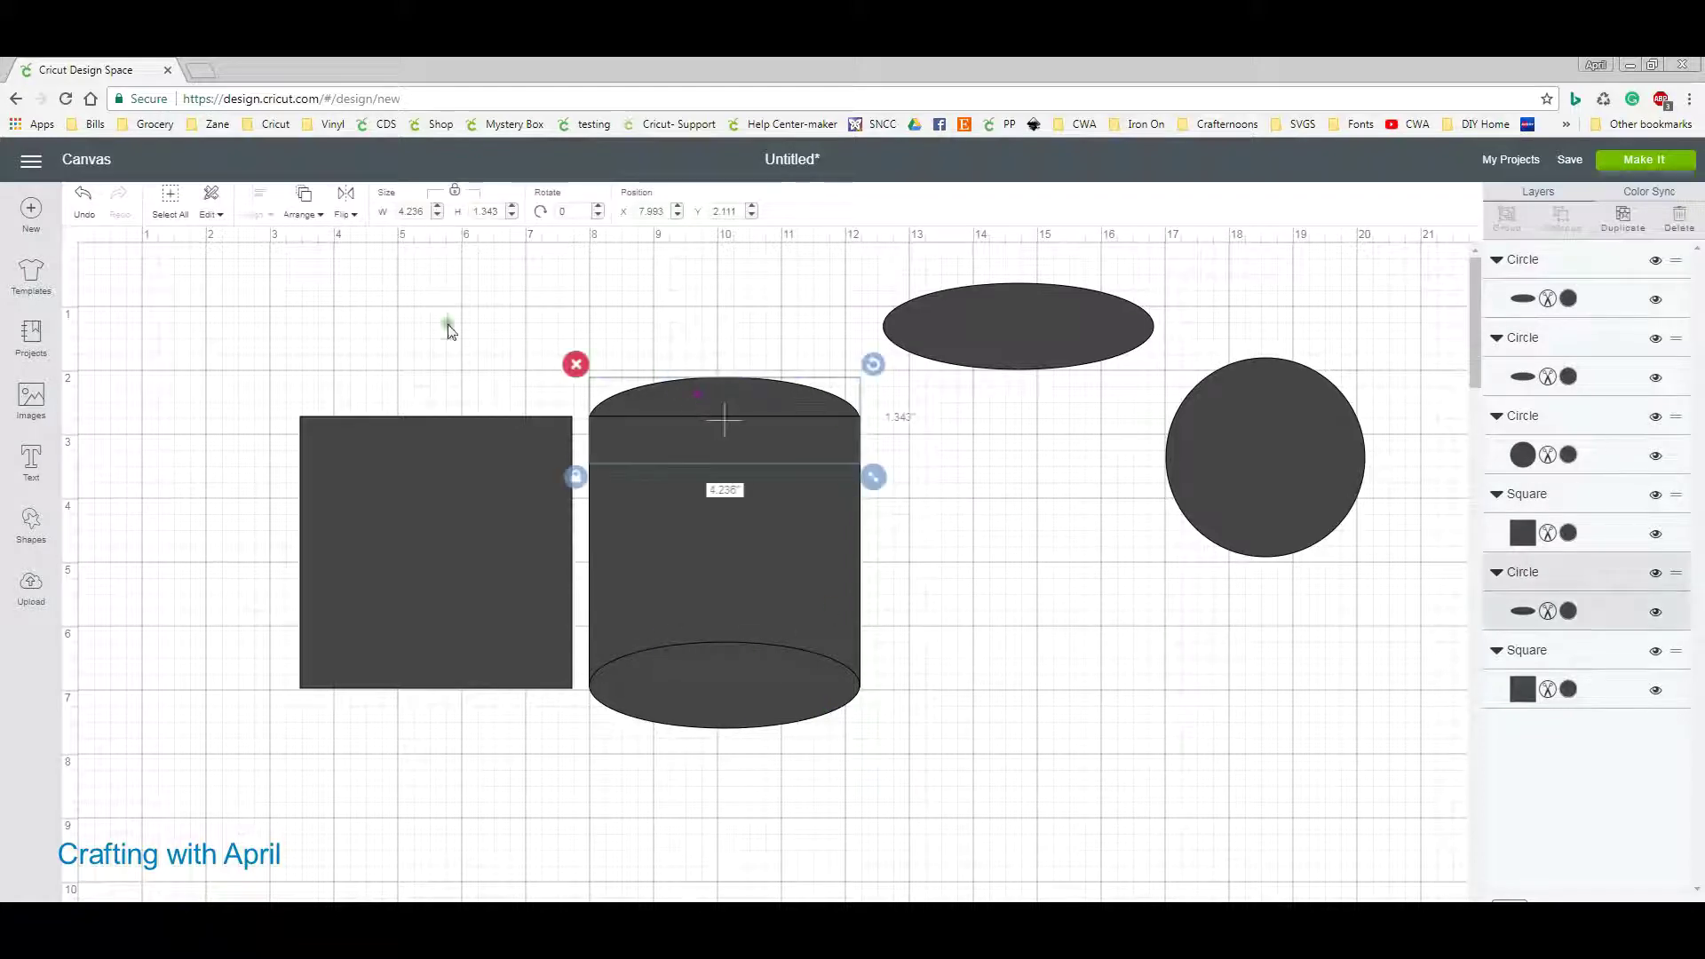
pyautogui.click(299, 217)
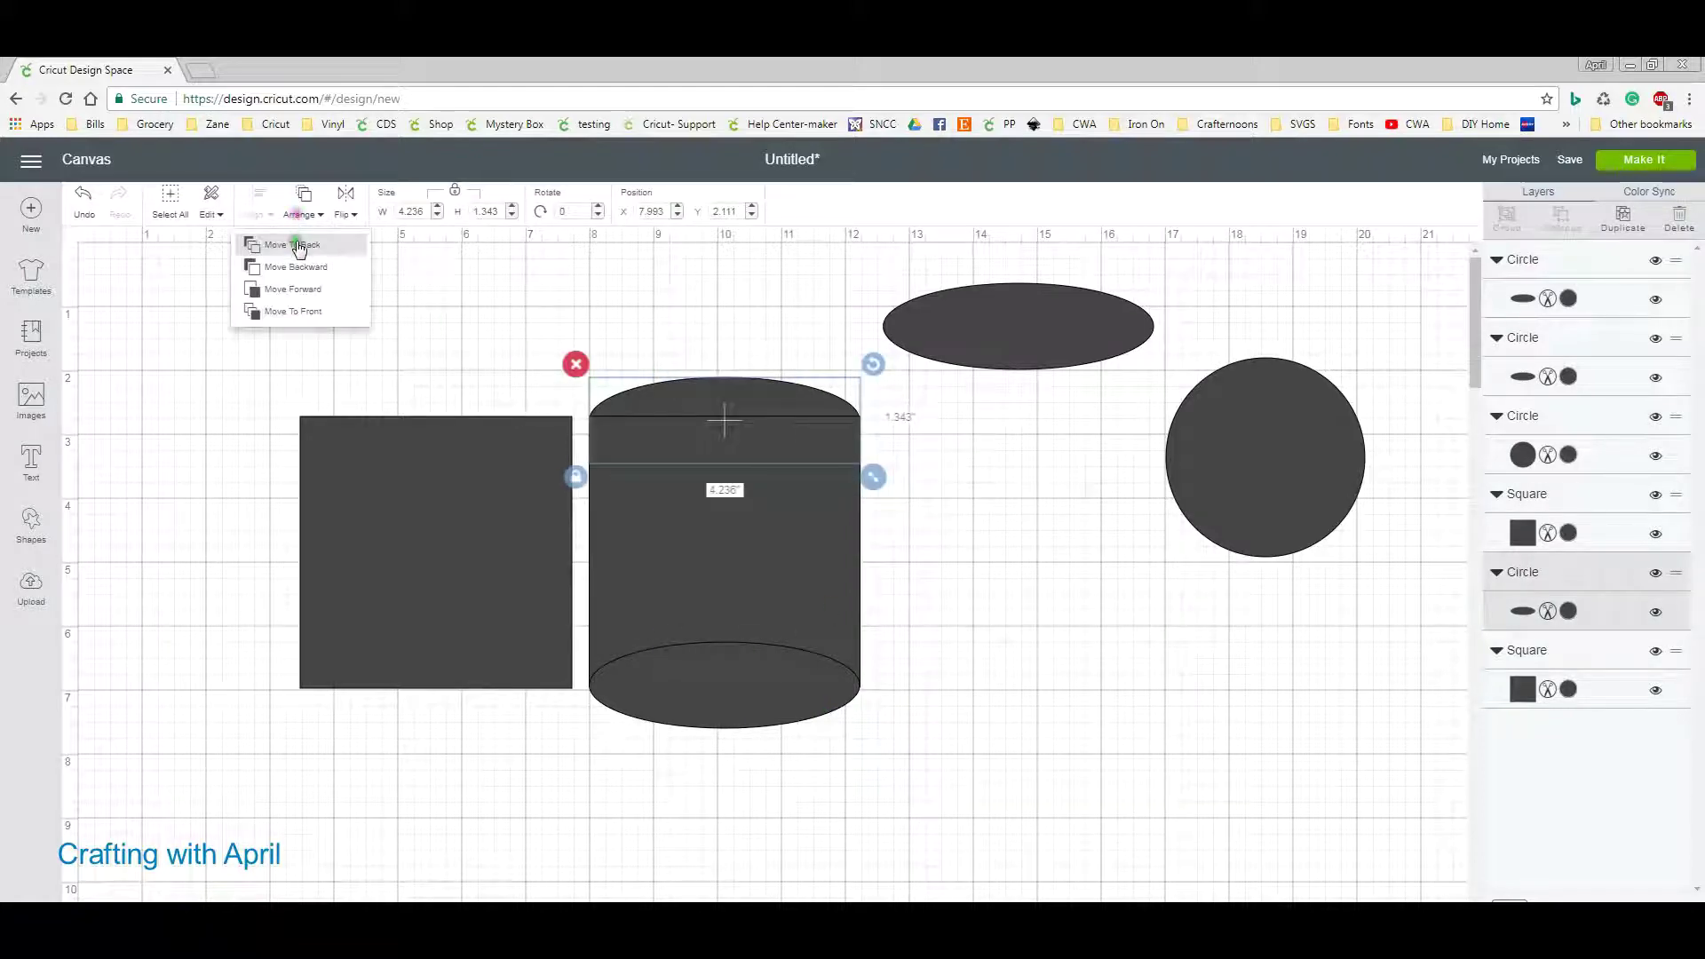
pyautogui.click(310, 311)
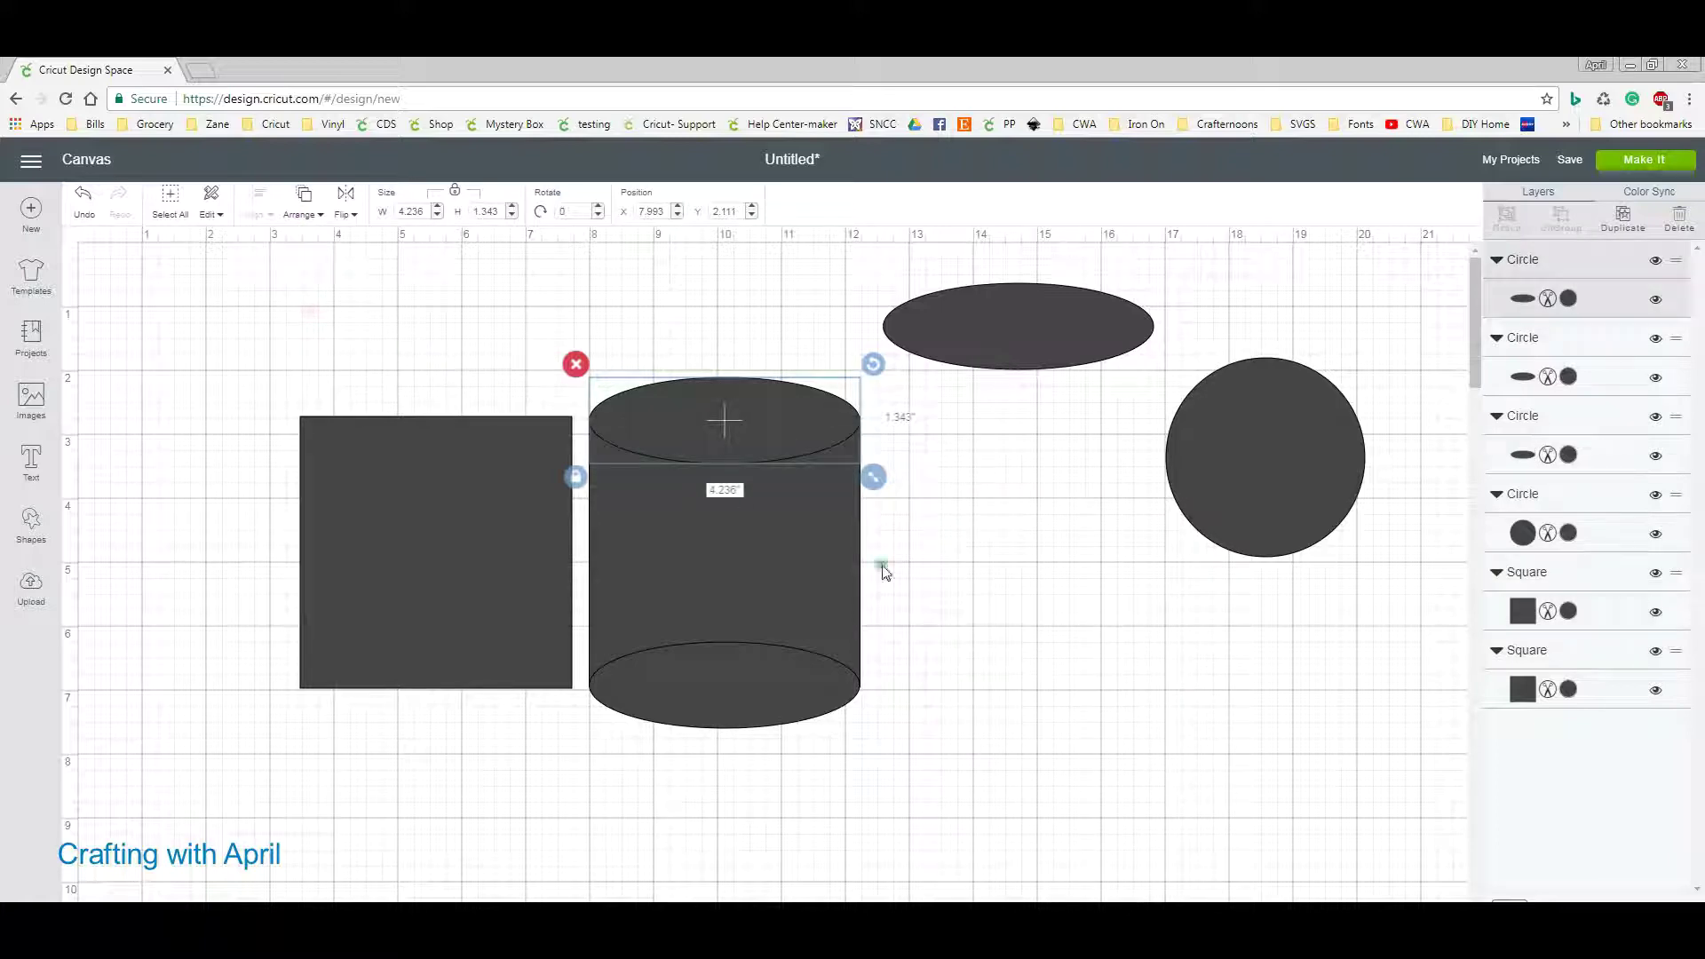
pyautogui.click(1013, 611)
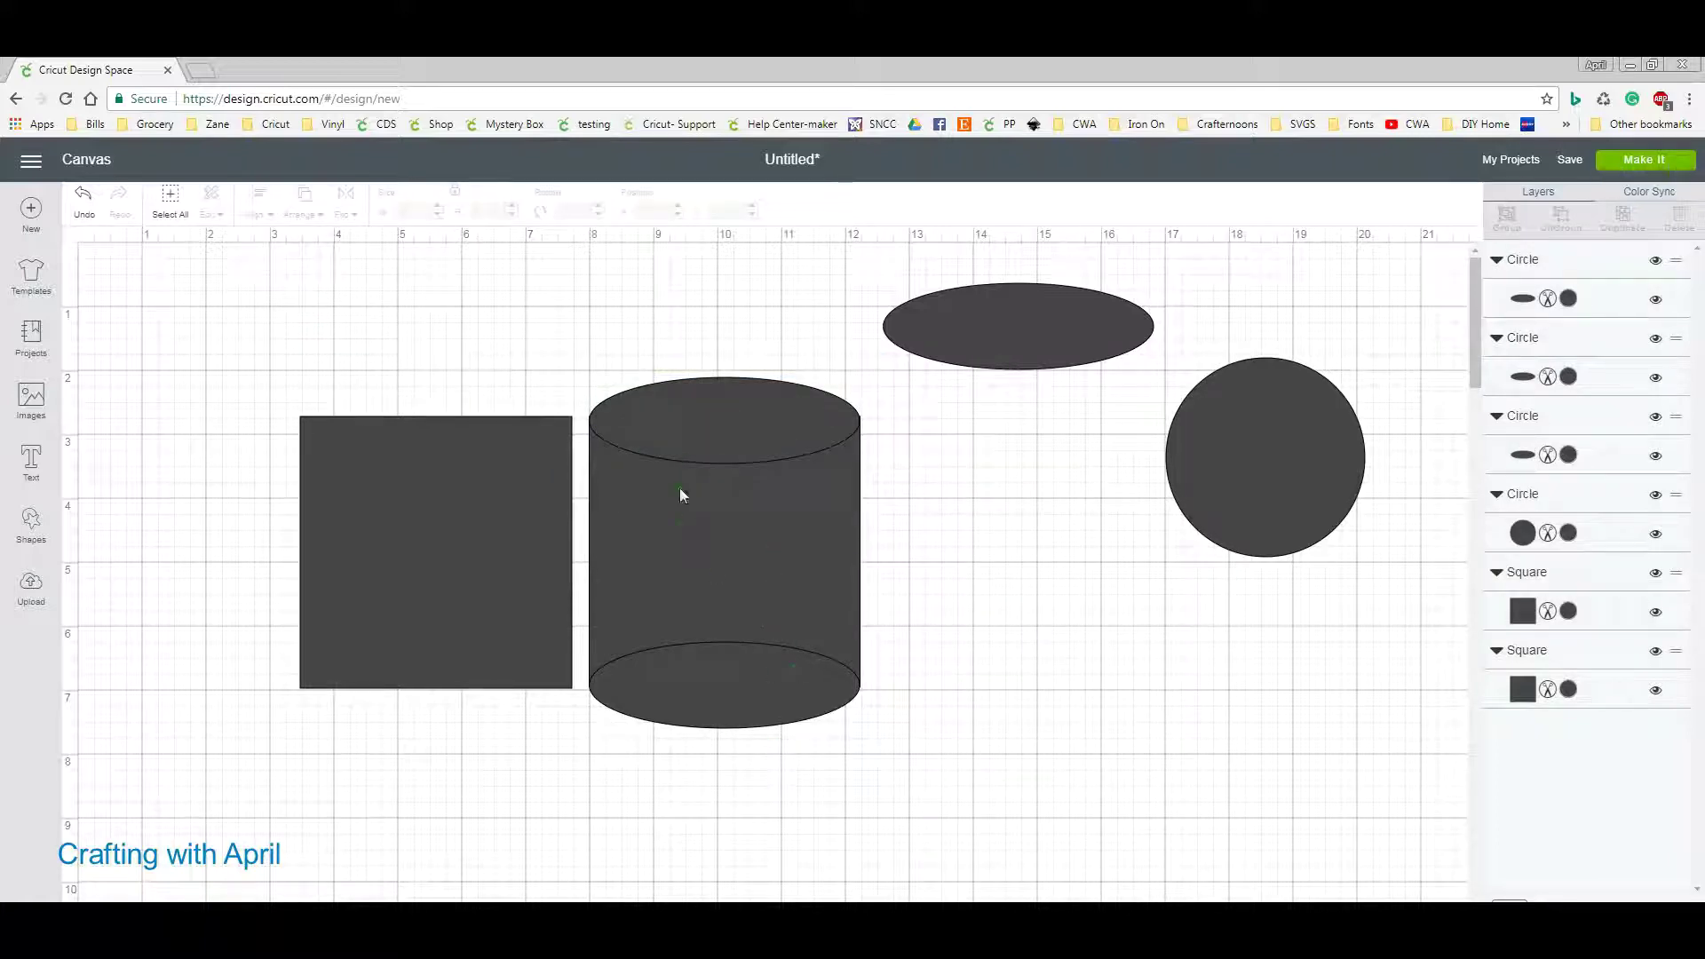
pyautogui.click(526, 565)
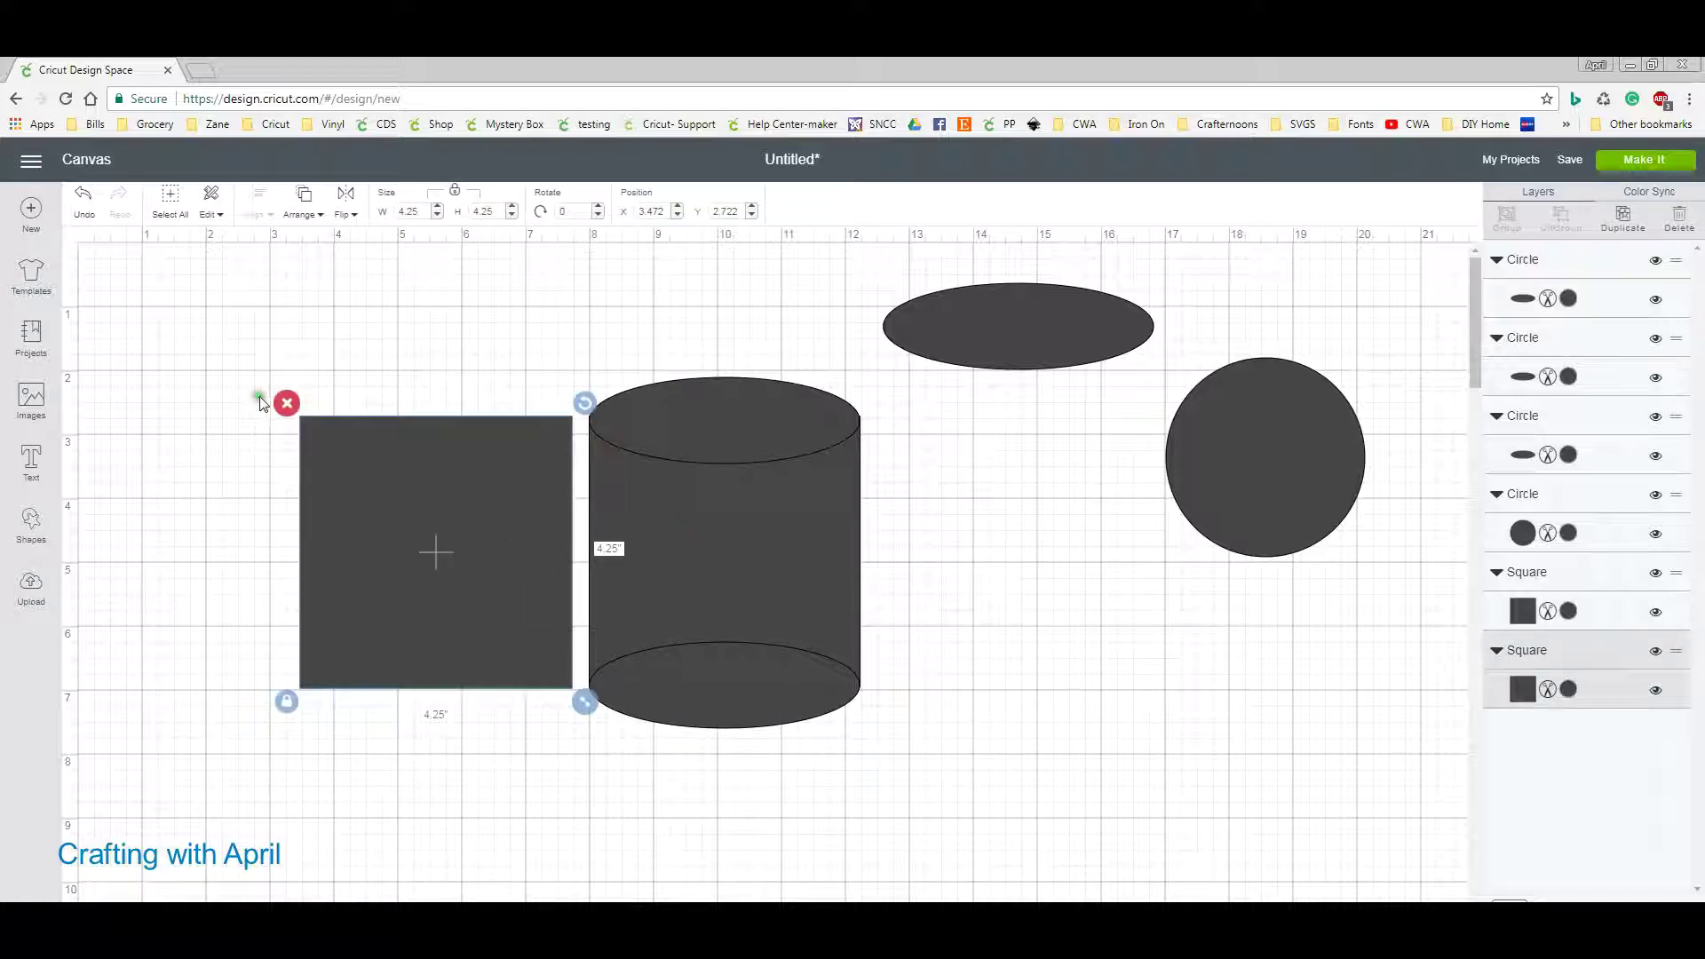
pyautogui.click(285, 402)
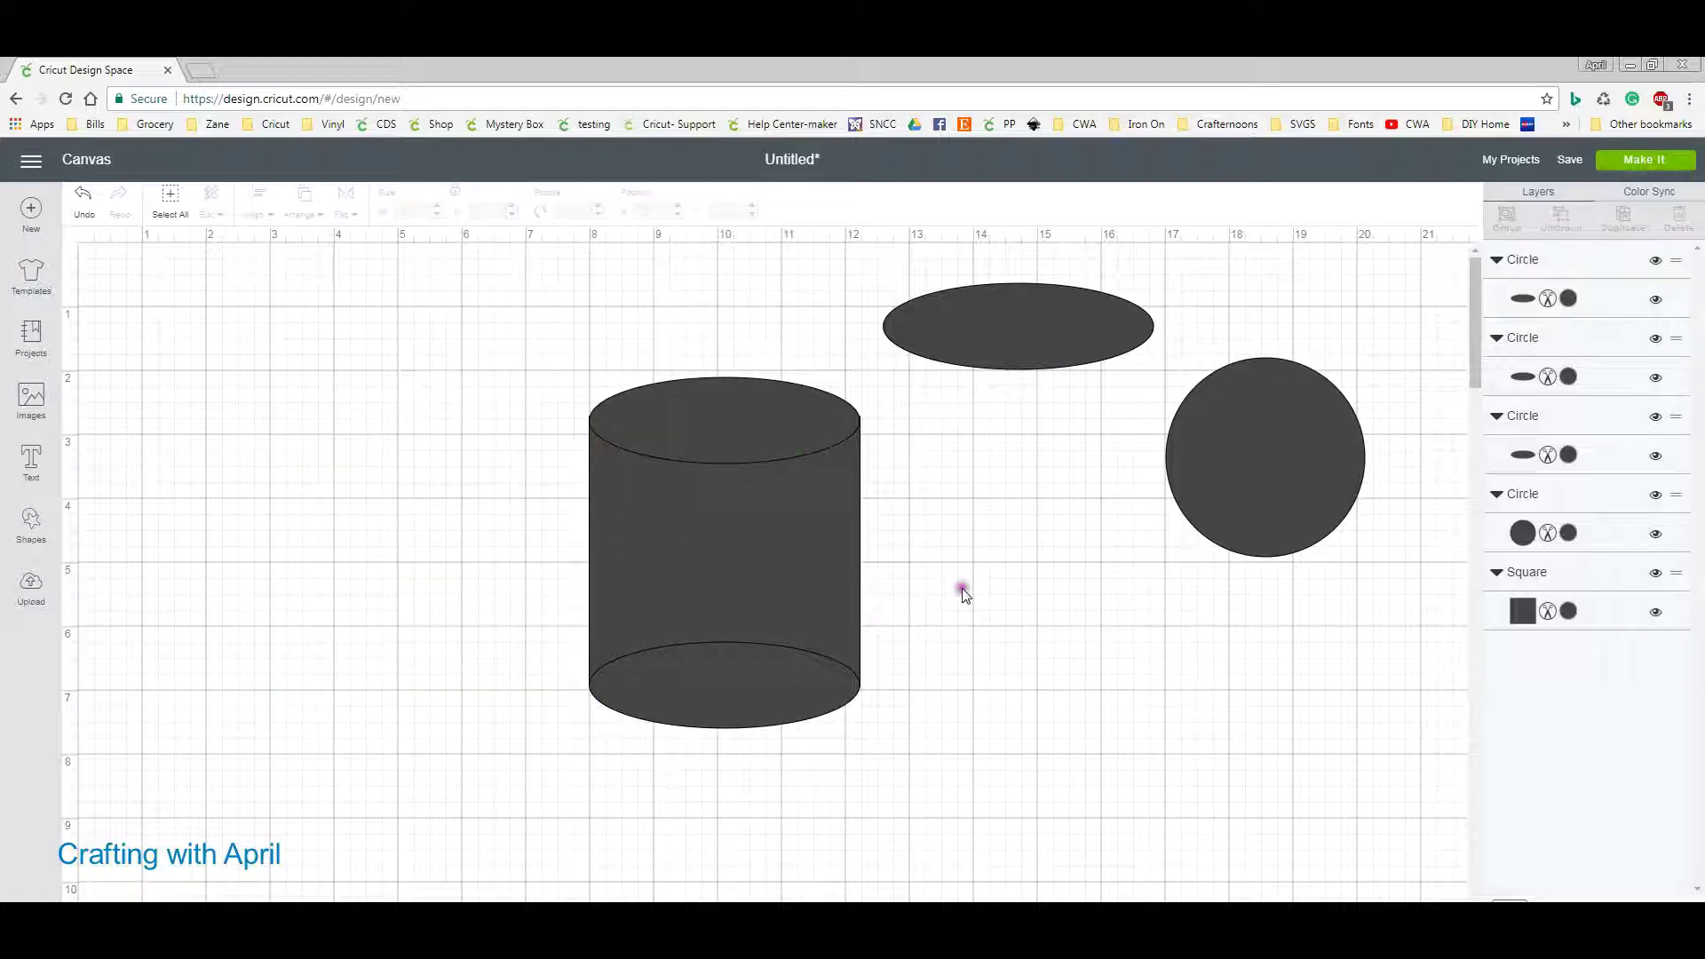
# Center the square and its upper and lower ellipses horizontally, and weld them into one shape.
pyautogui.moveTo(555, 368); pyautogui.dragTo(919, 751)
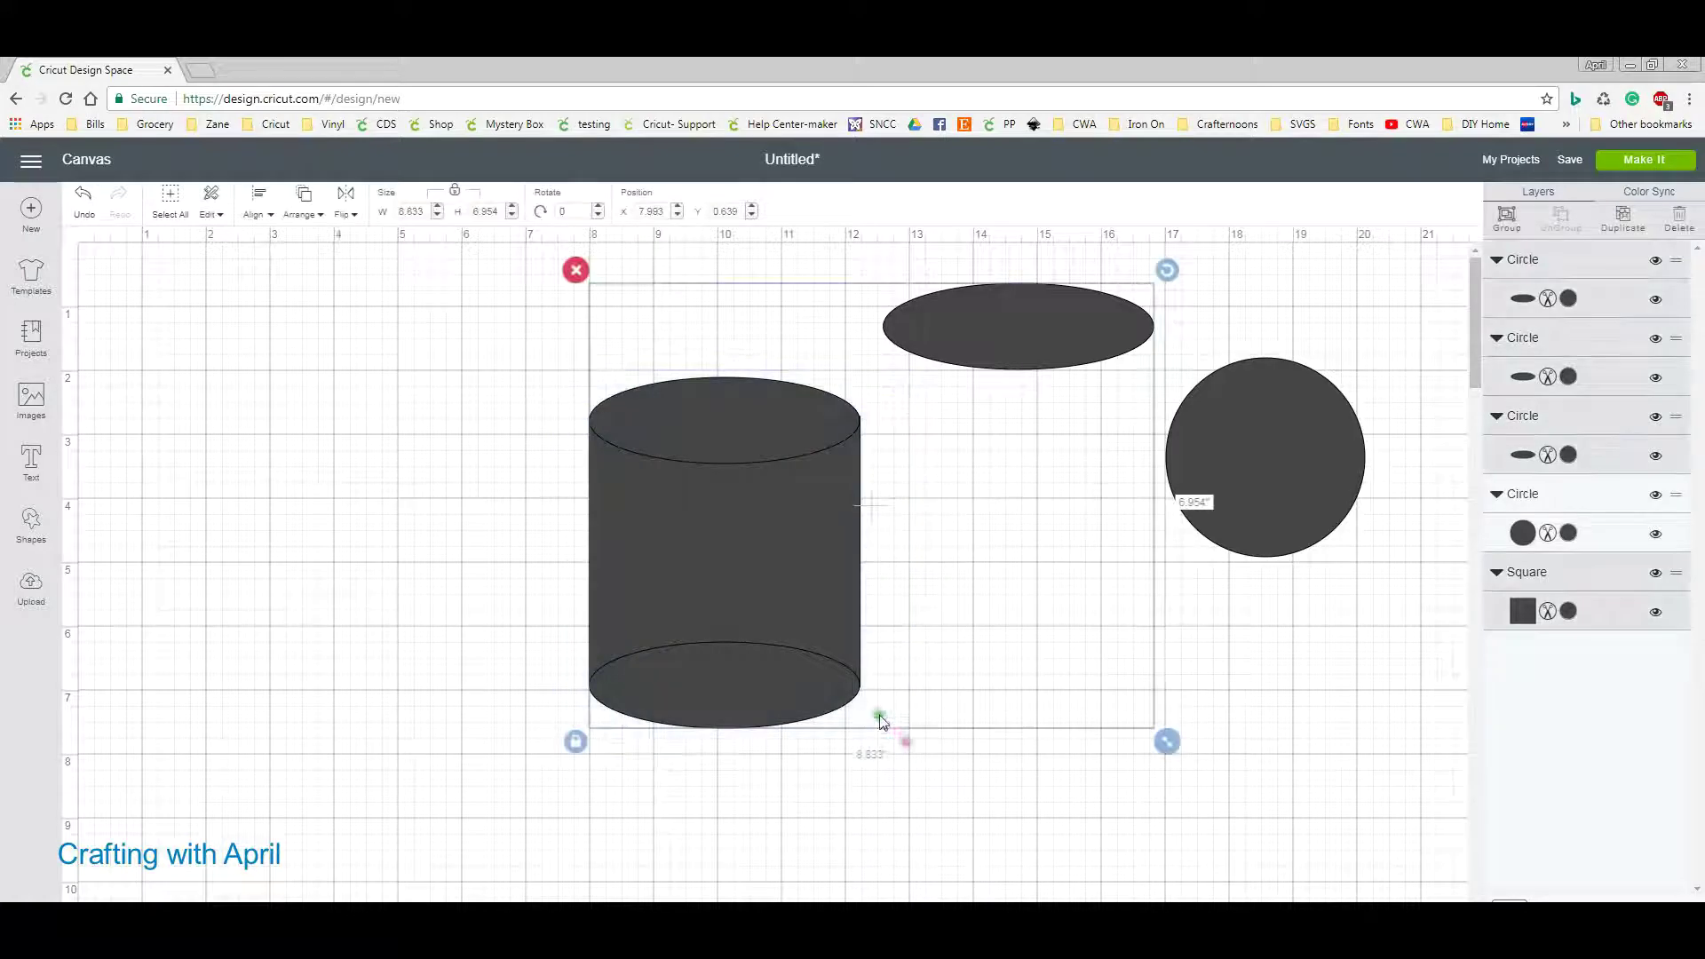
pyautogui.click(1256, 799)
pyautogui.moveTo(576, 318); pyautogui.dragTo(695, 751)
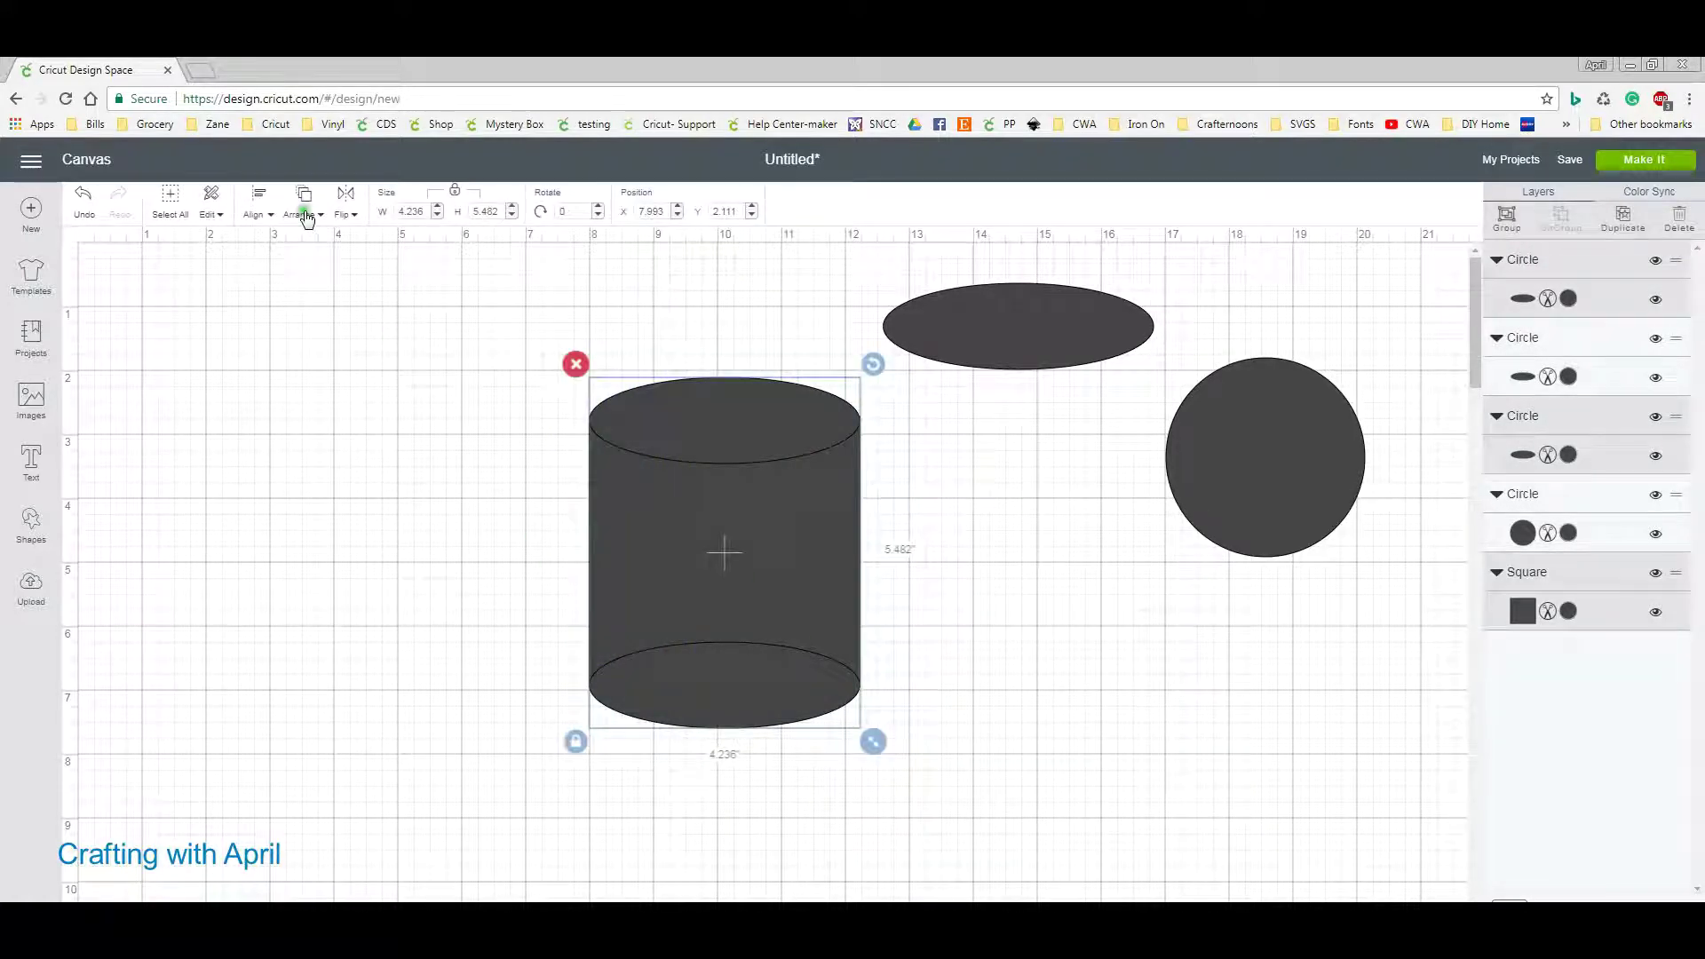
pyautogui.click(266, 216)
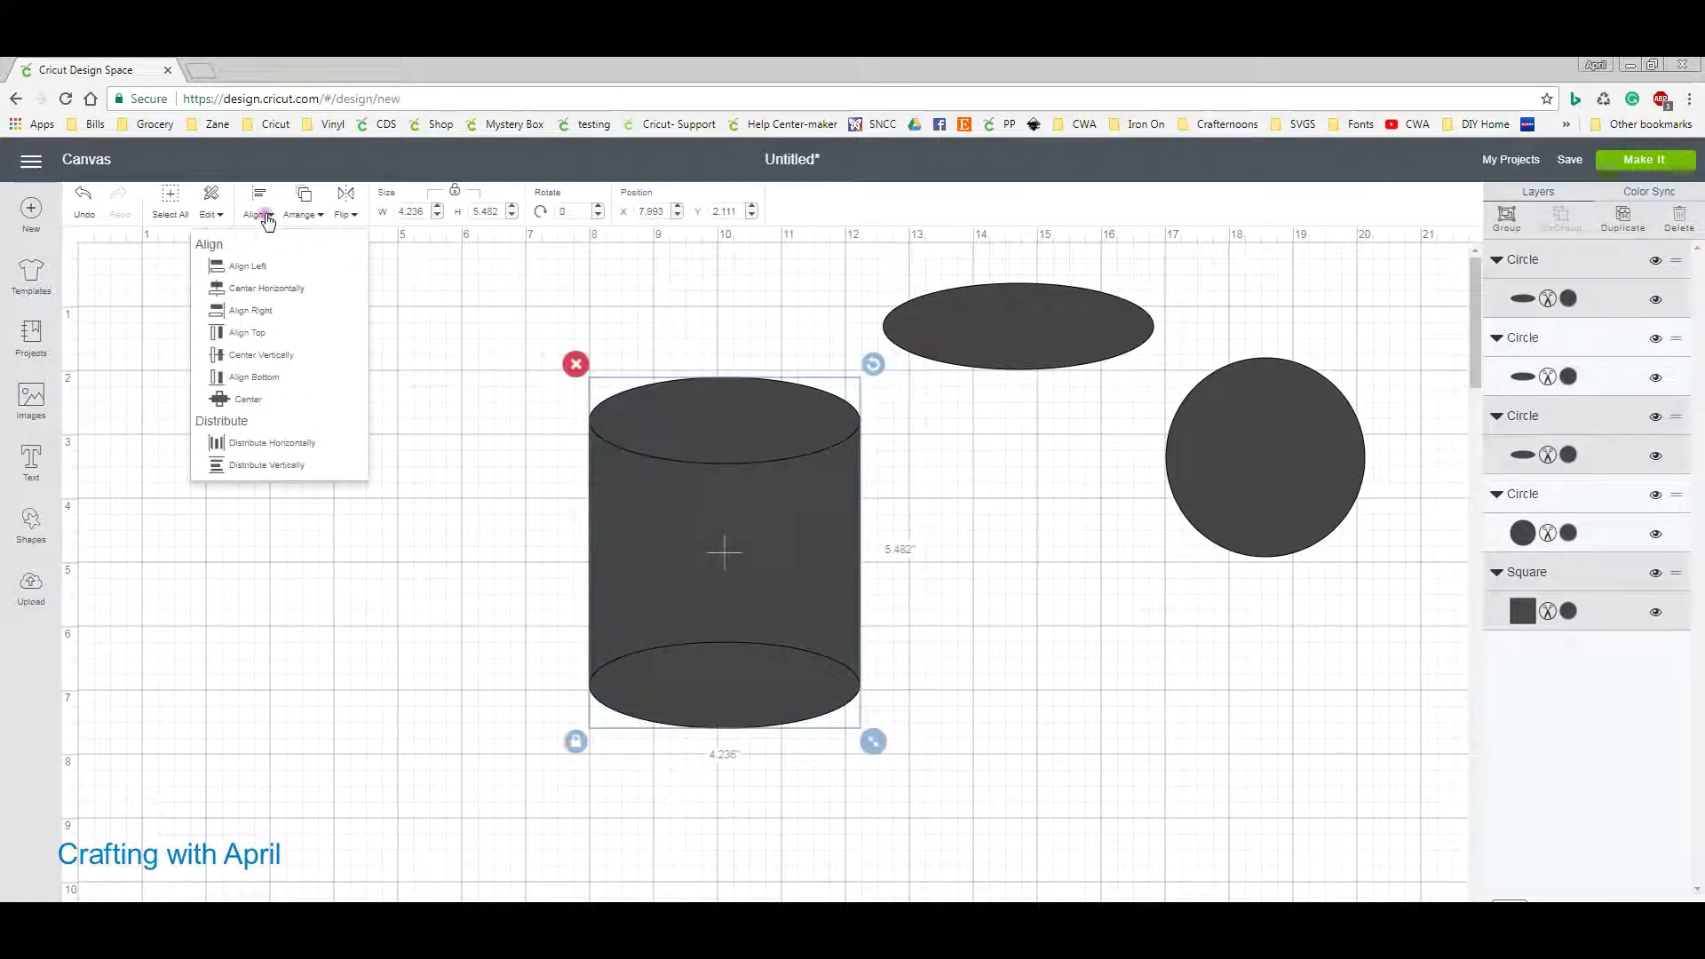
pyautogui.click(269, 290)
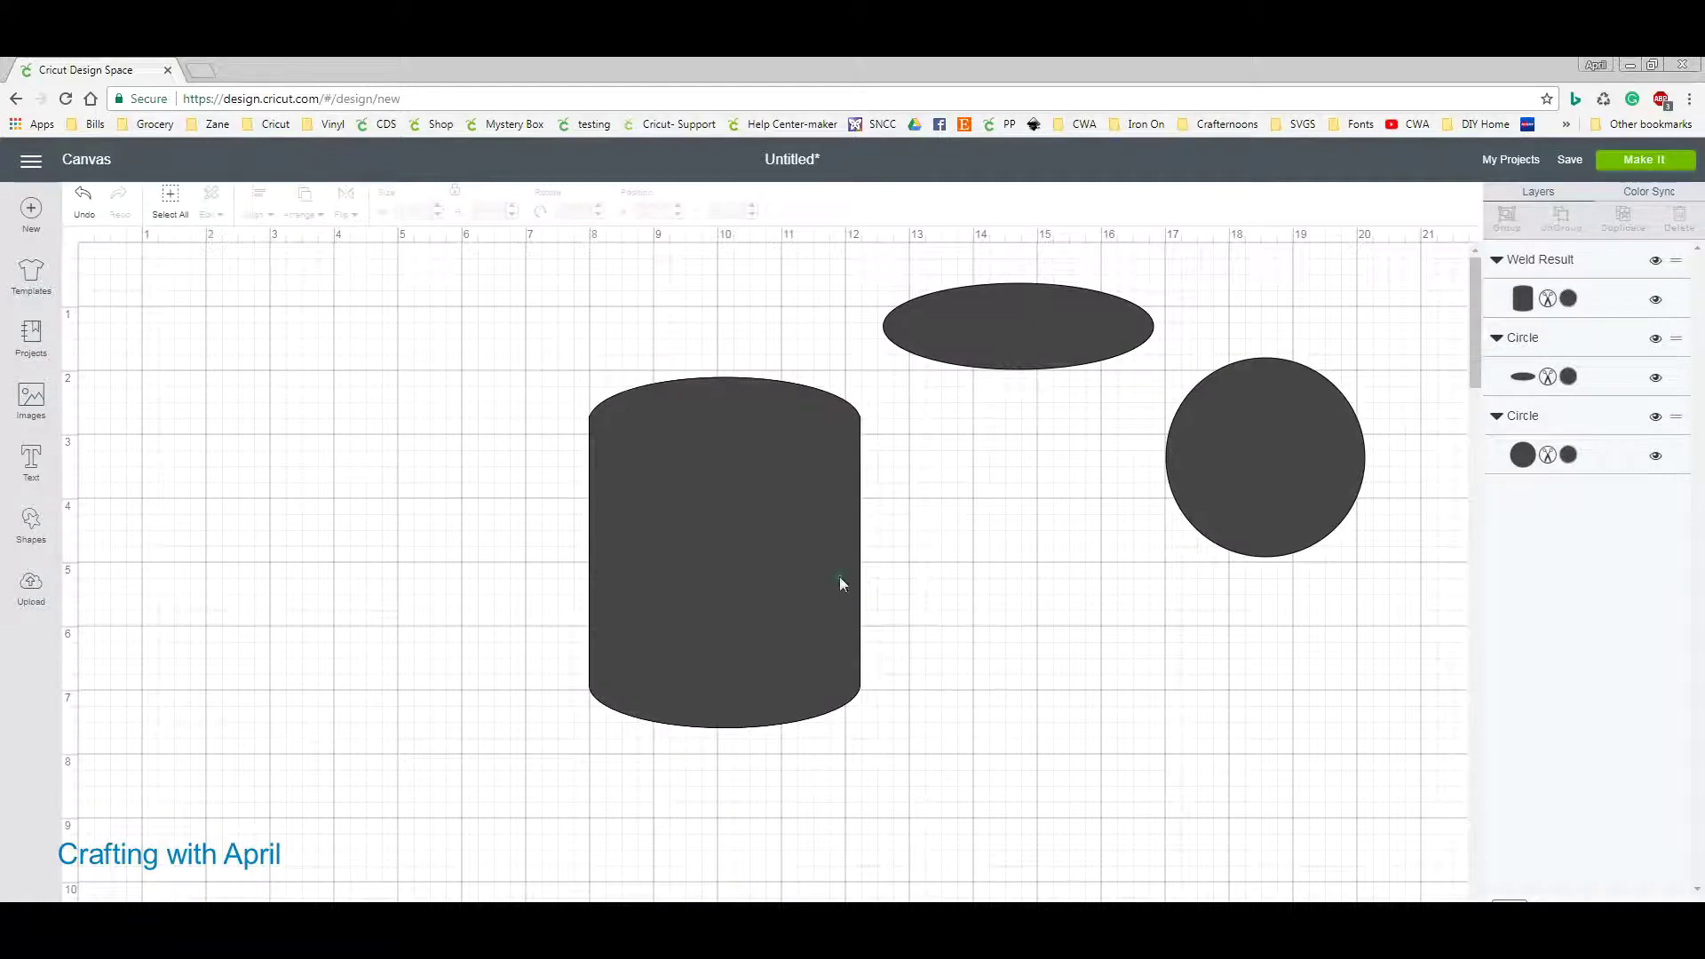
# Duplicate the welded shape and place the copy directly beside the original, level with it.
pyautogui.click(795, 497)
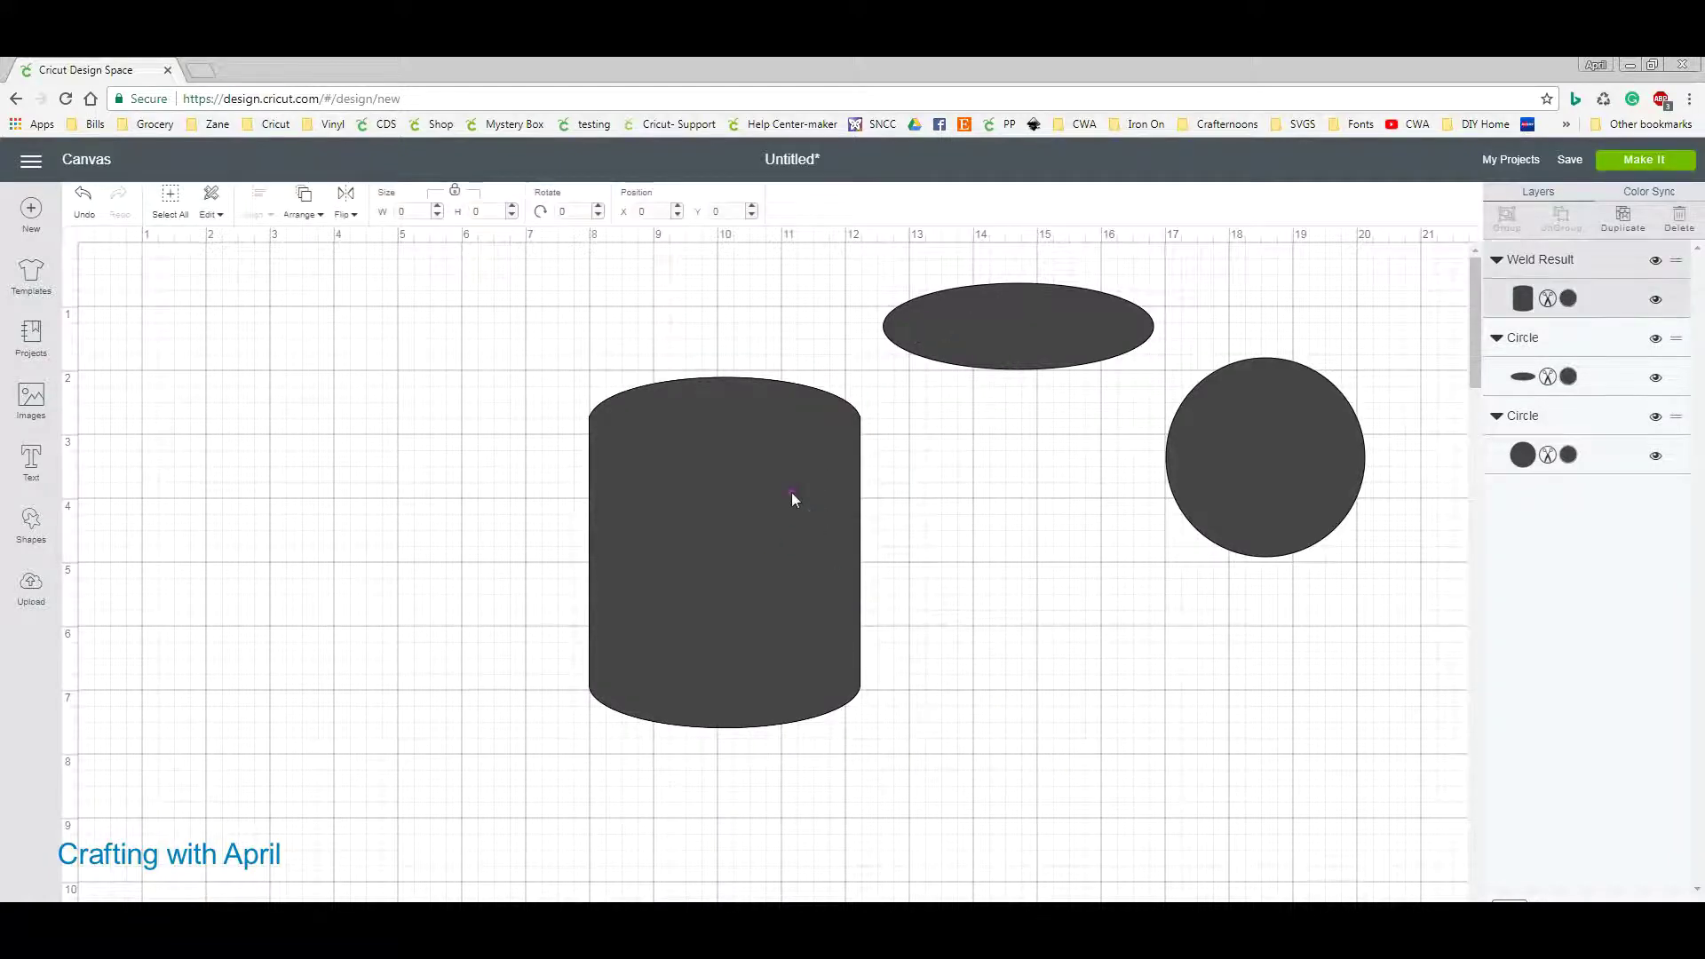
pyautogui.click(1623, 218)
pyautogui.moveTo(834, 597); pyautogui.dragTo(531, 566)
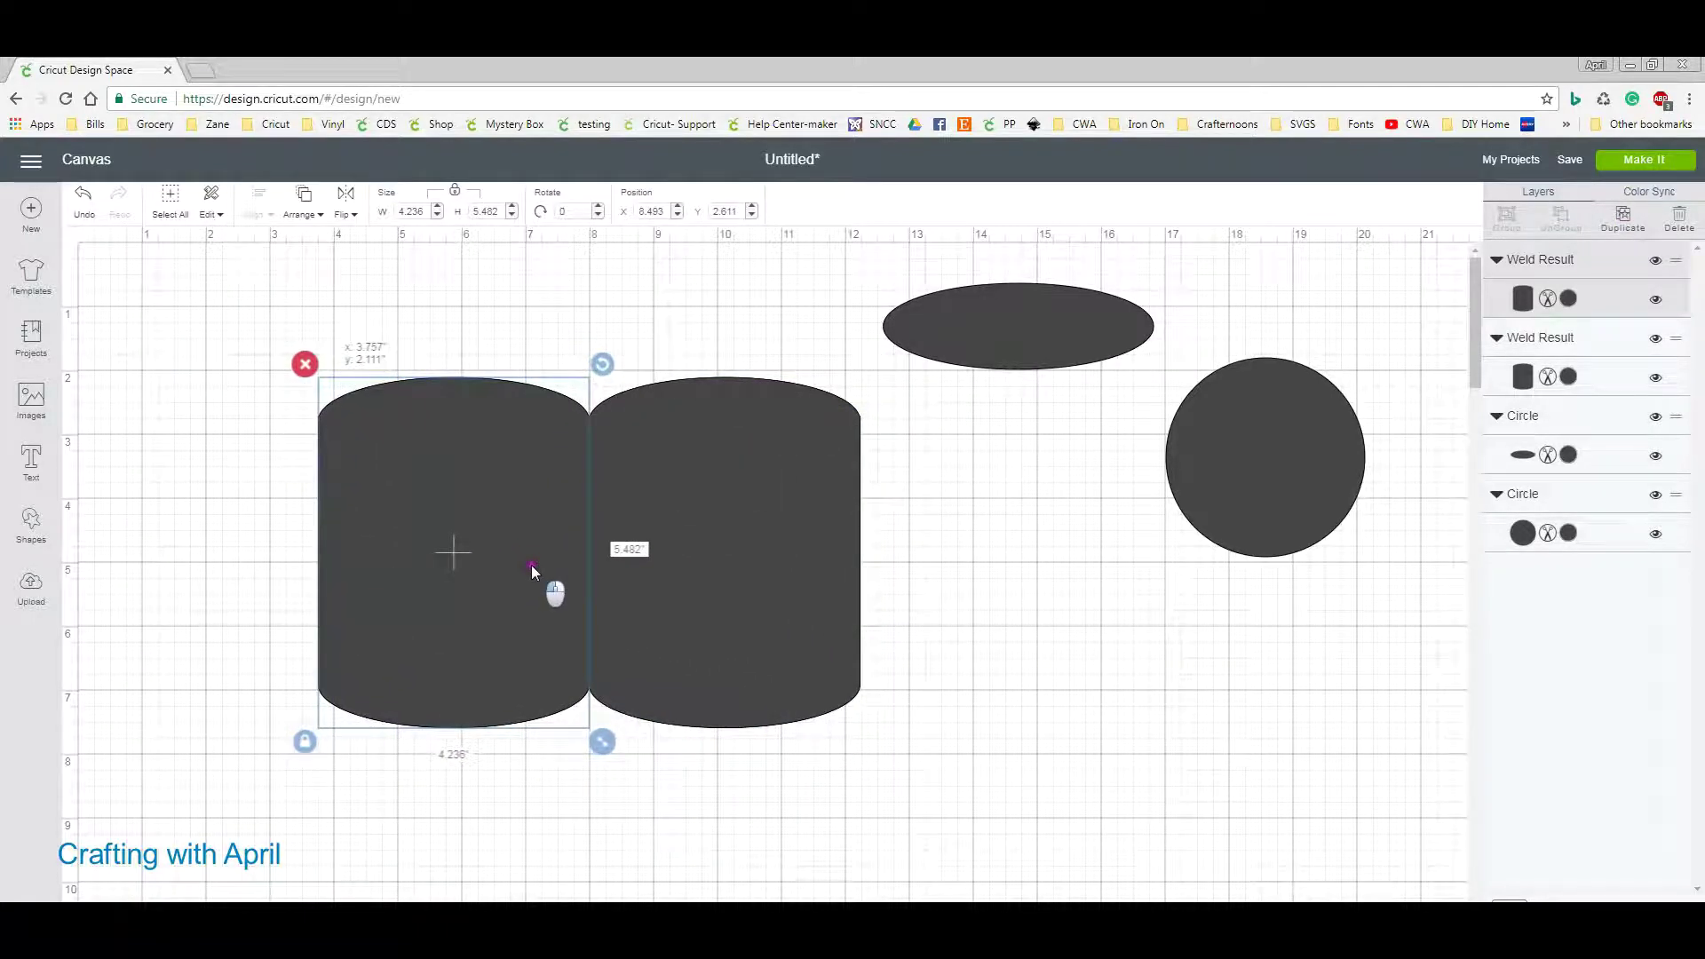
# Align the tops of the two side-by-side welded shapes and weld them into one double-width shape.
pyautogui.click(1054, 674)
pyautogui.moveTo(255, 351); pyautogui.dragTo(897, 727)
pyautogui.click(897, 662)
pyautogui.moveTo(299, 374); pyautogui.dragTo(857, 768)
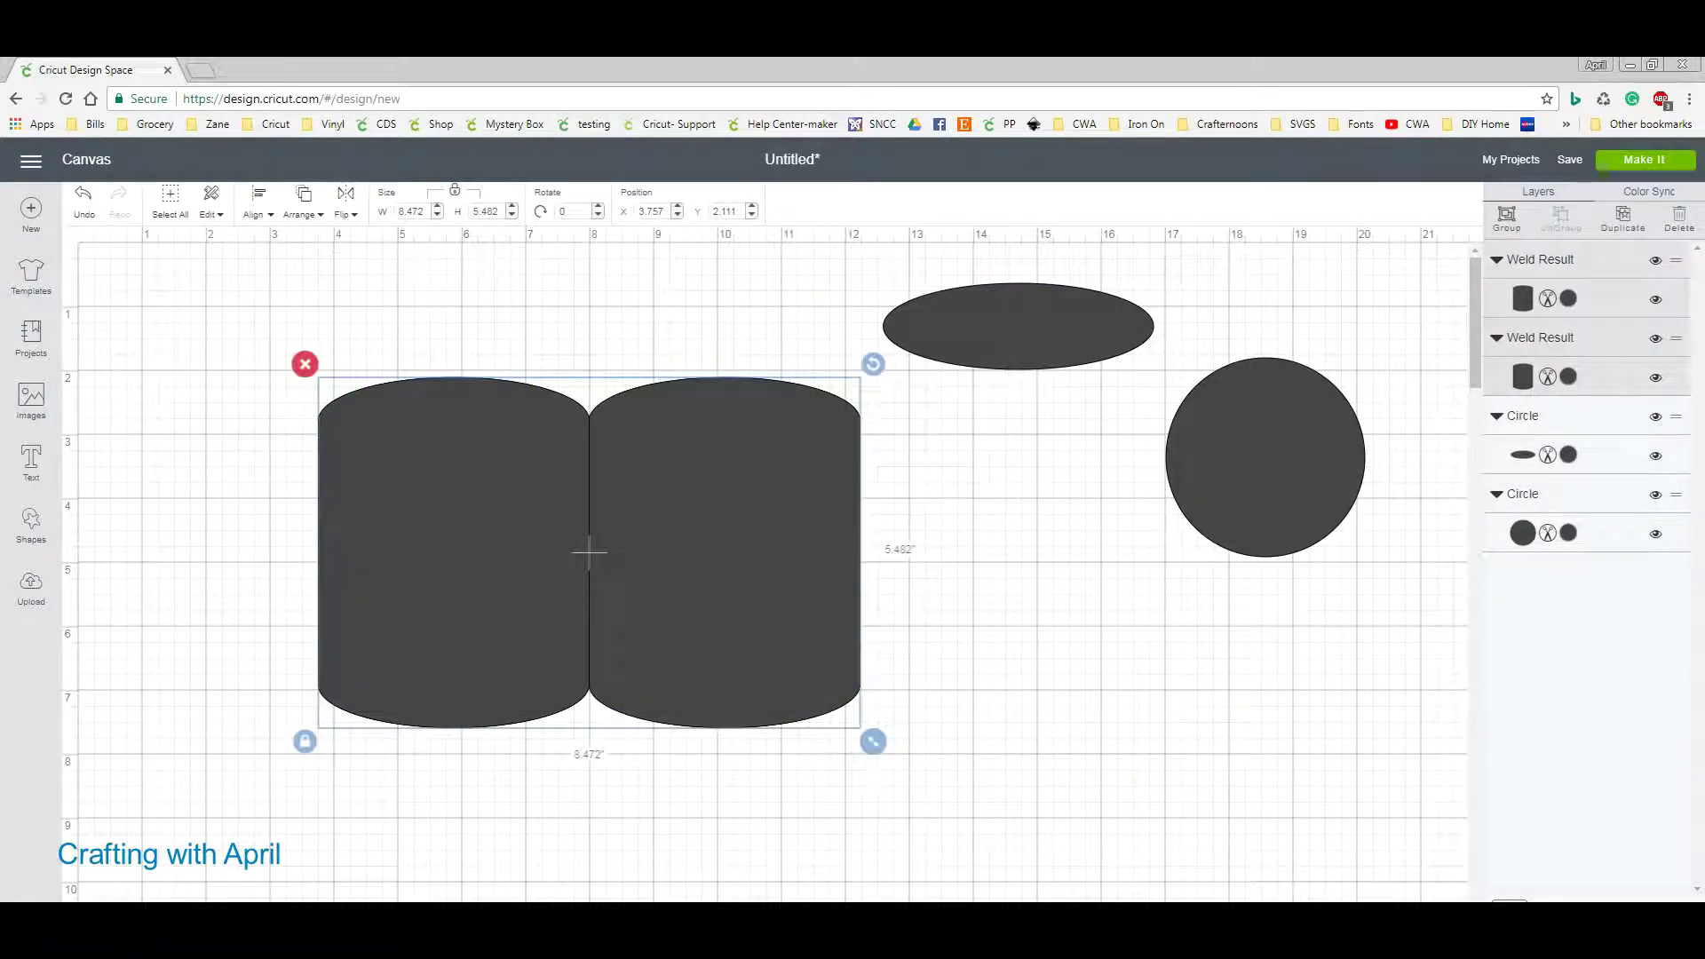
pyautogui.click(266, 216)
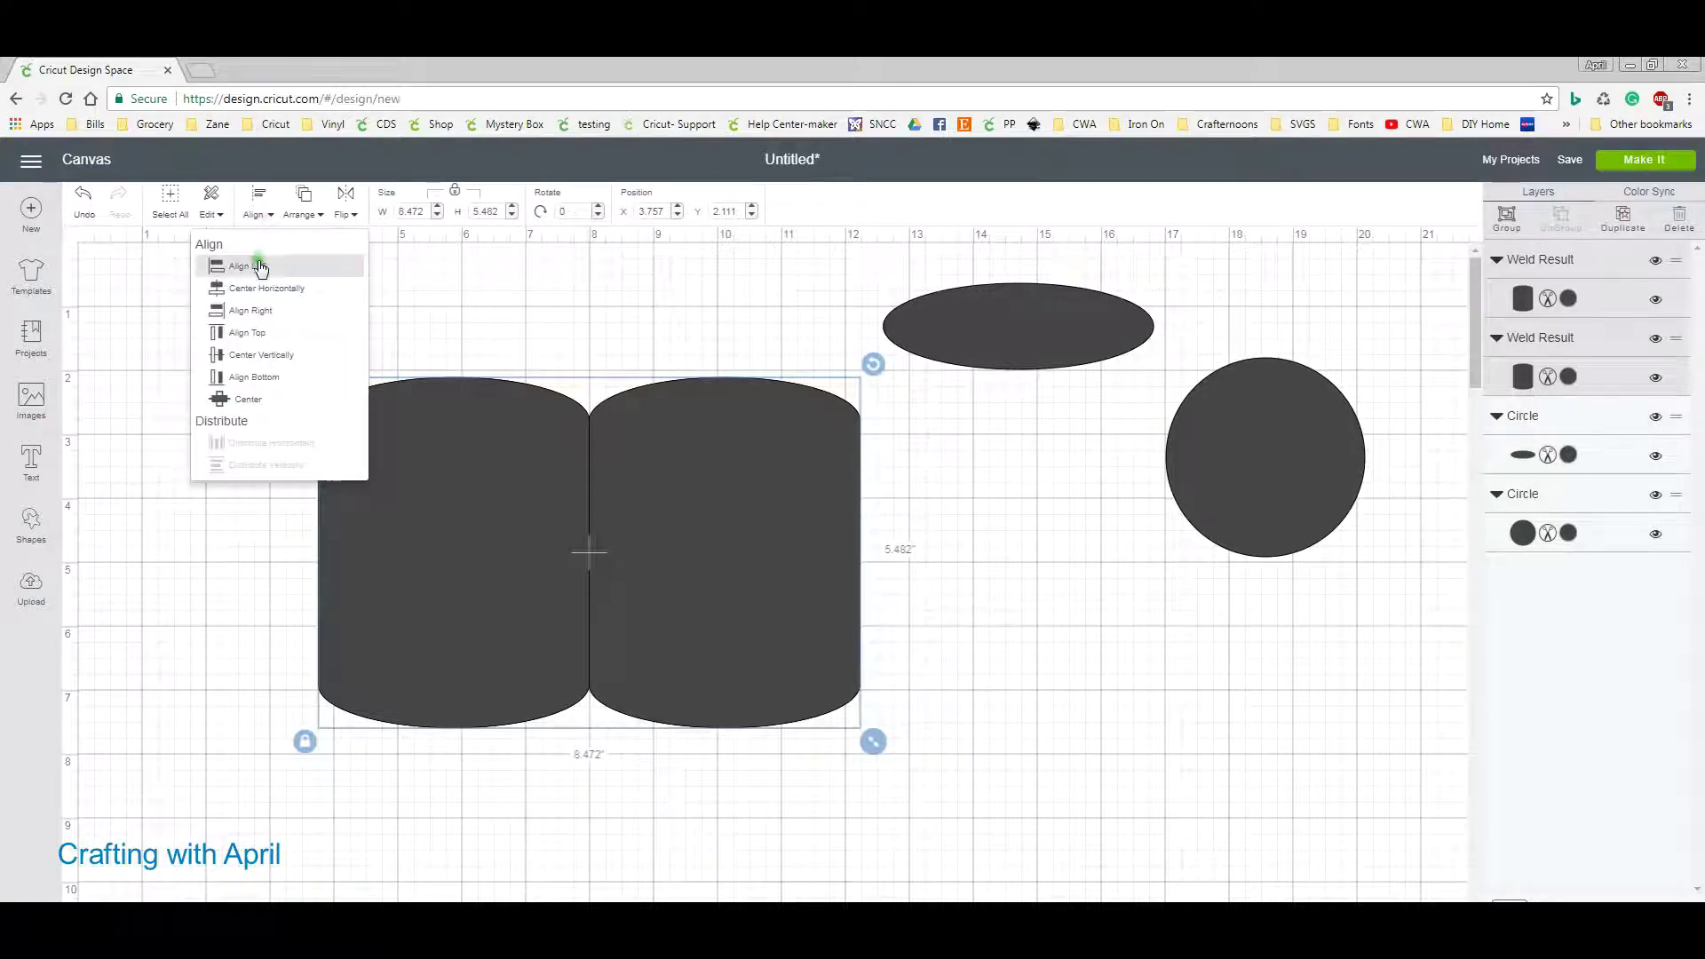
pyautogui.click(249, 334)
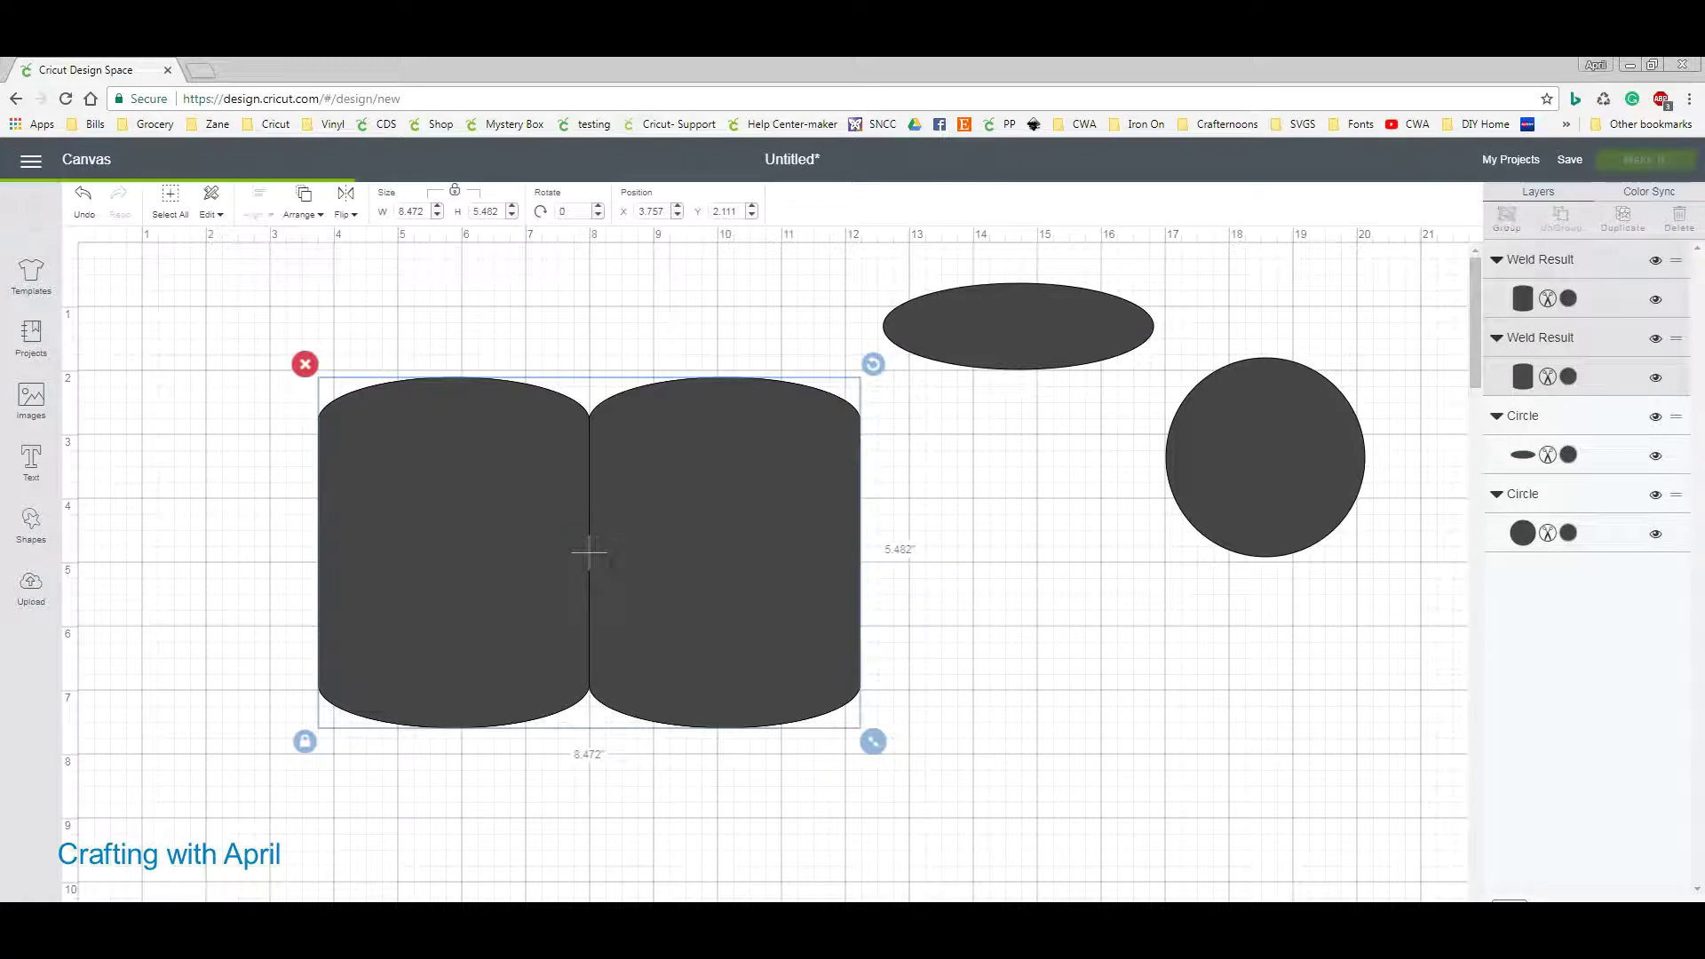
pyautogui.click(894, 872)
# Place the spare ellipse over the double shape's upper-left curve, align their tops, and slice the two.
pyautogui.moveTo(1052, 323); pyautogui.dragTo(488, 421)
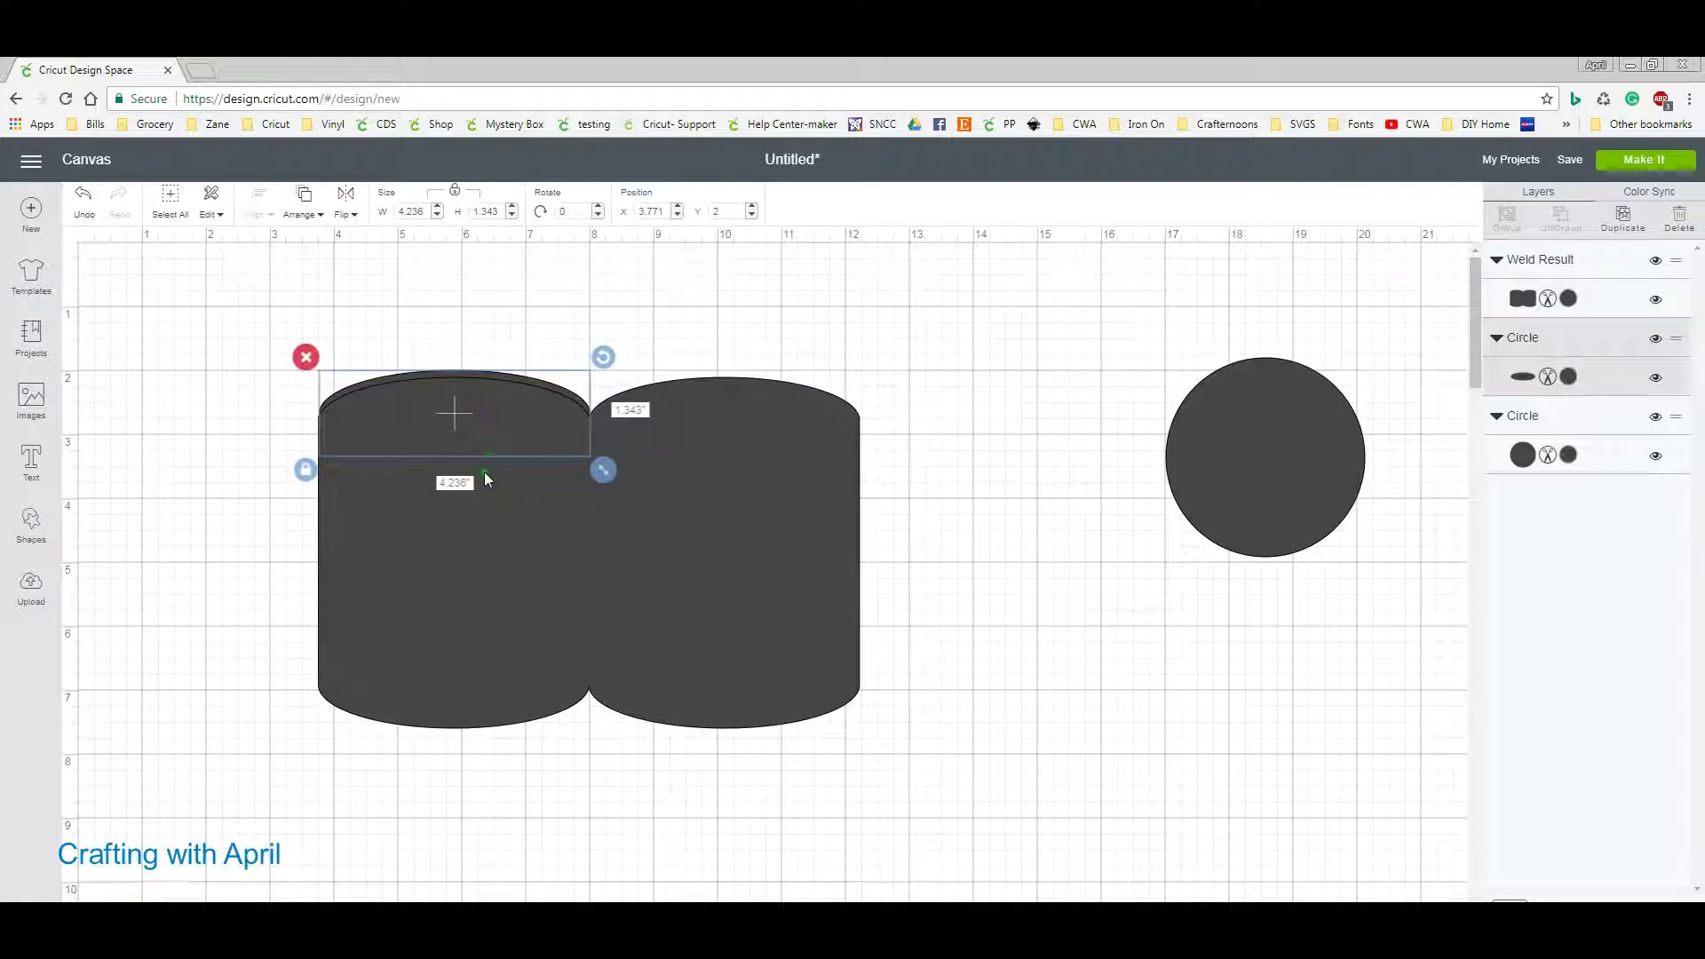
pyautogui.keyDown('shift'); pyautogui.click(481, 624); pyautogui.keyUp('shift')
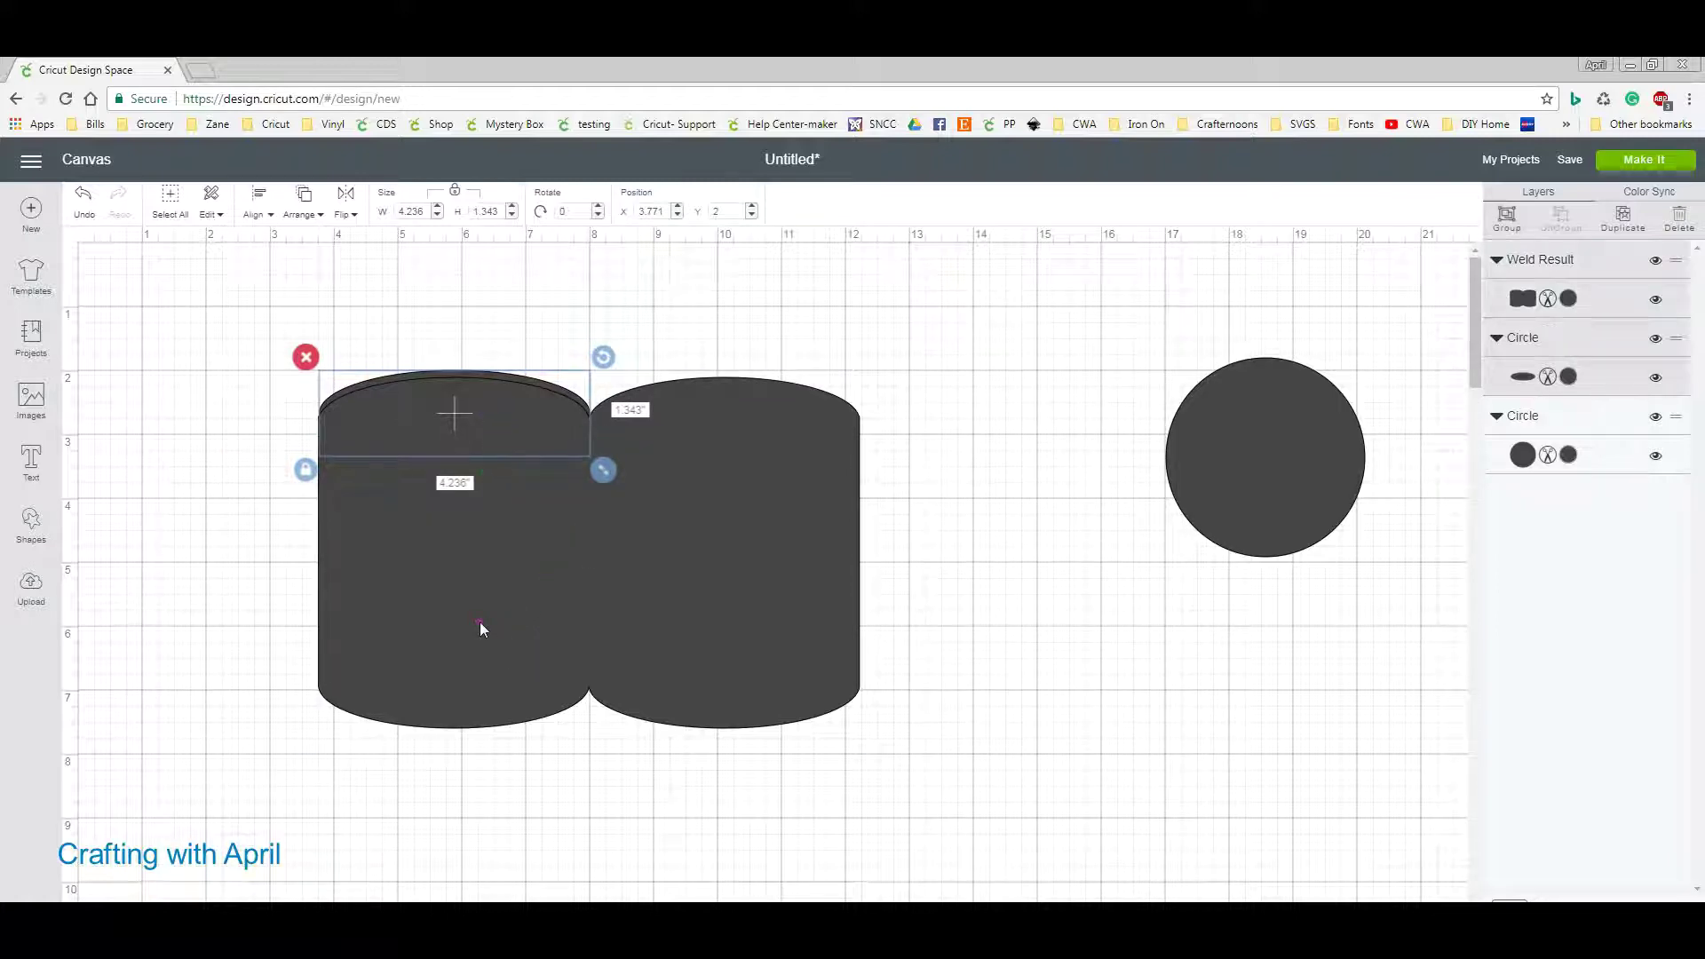
pyautogui.click(262, 220)
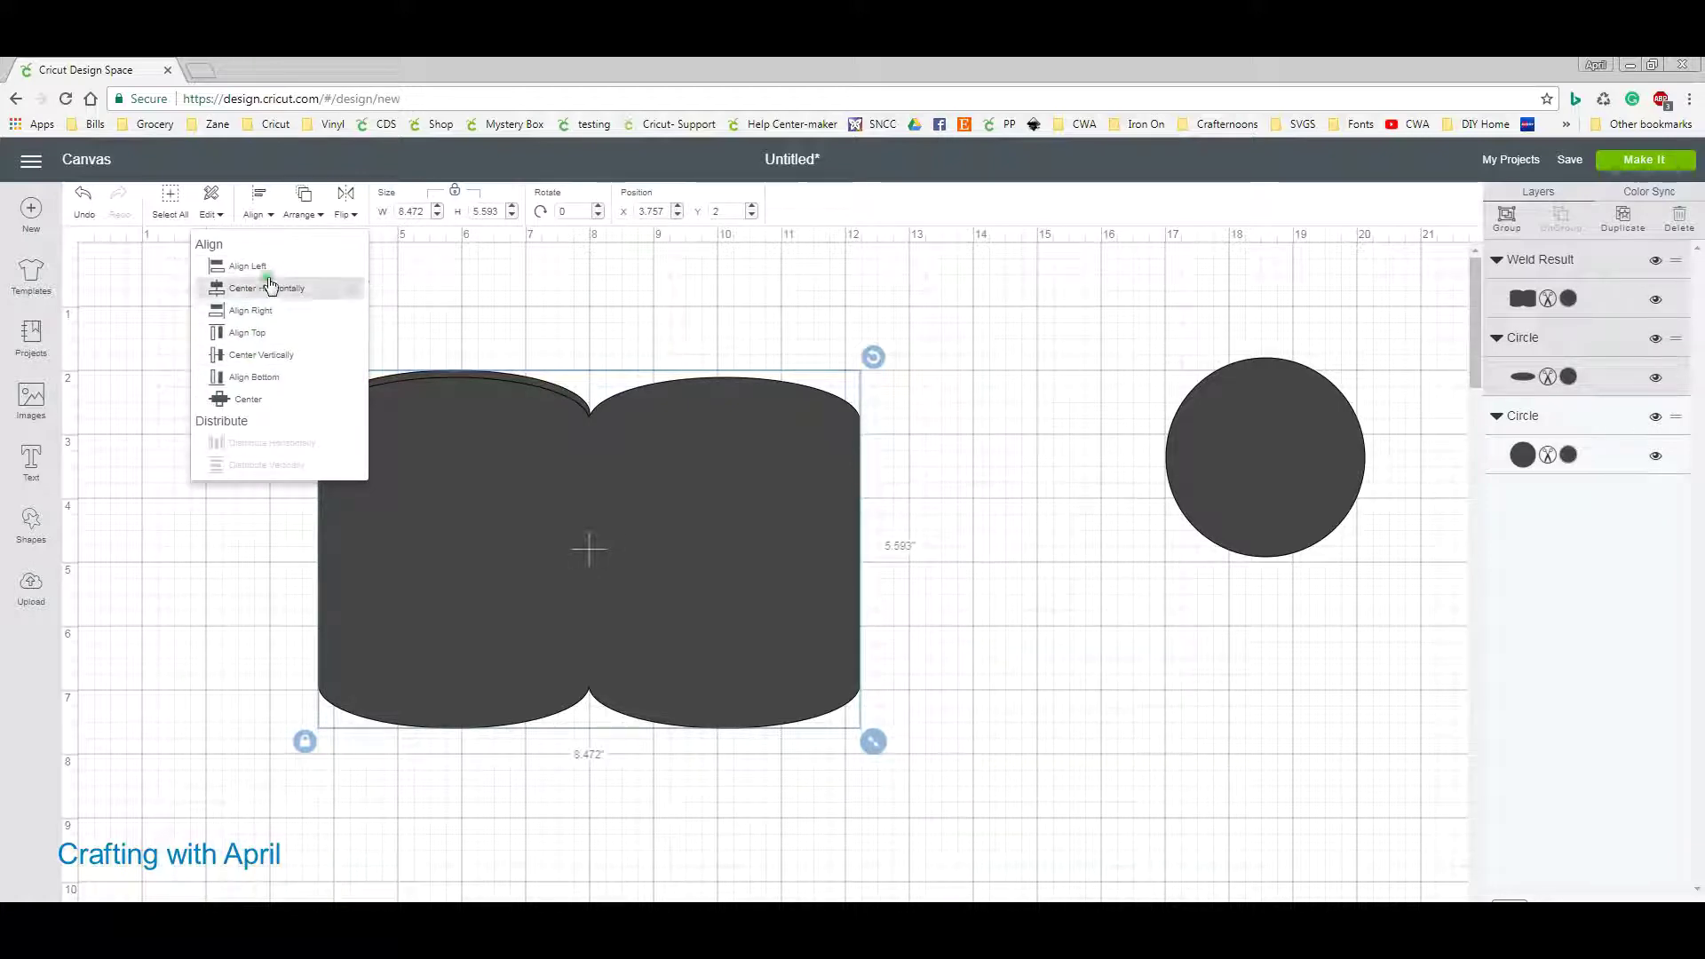
pyautogui.click(269, 286)
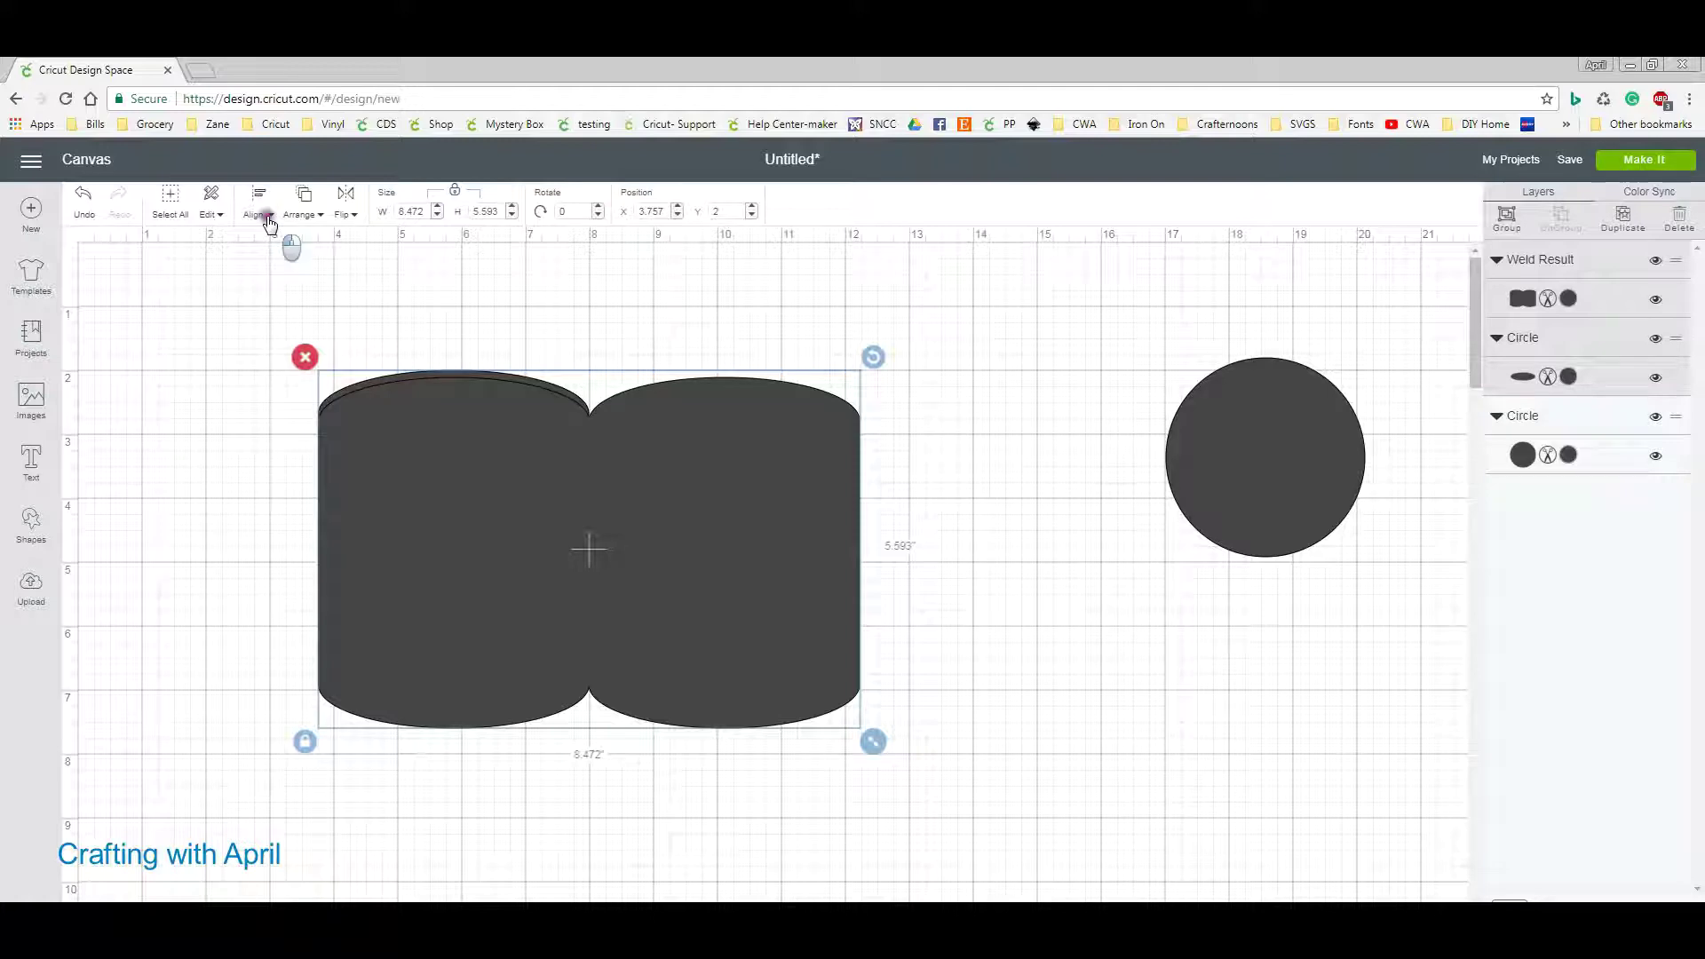
pyautogui.click(269, 220)
pyautogui.click(252, 334)
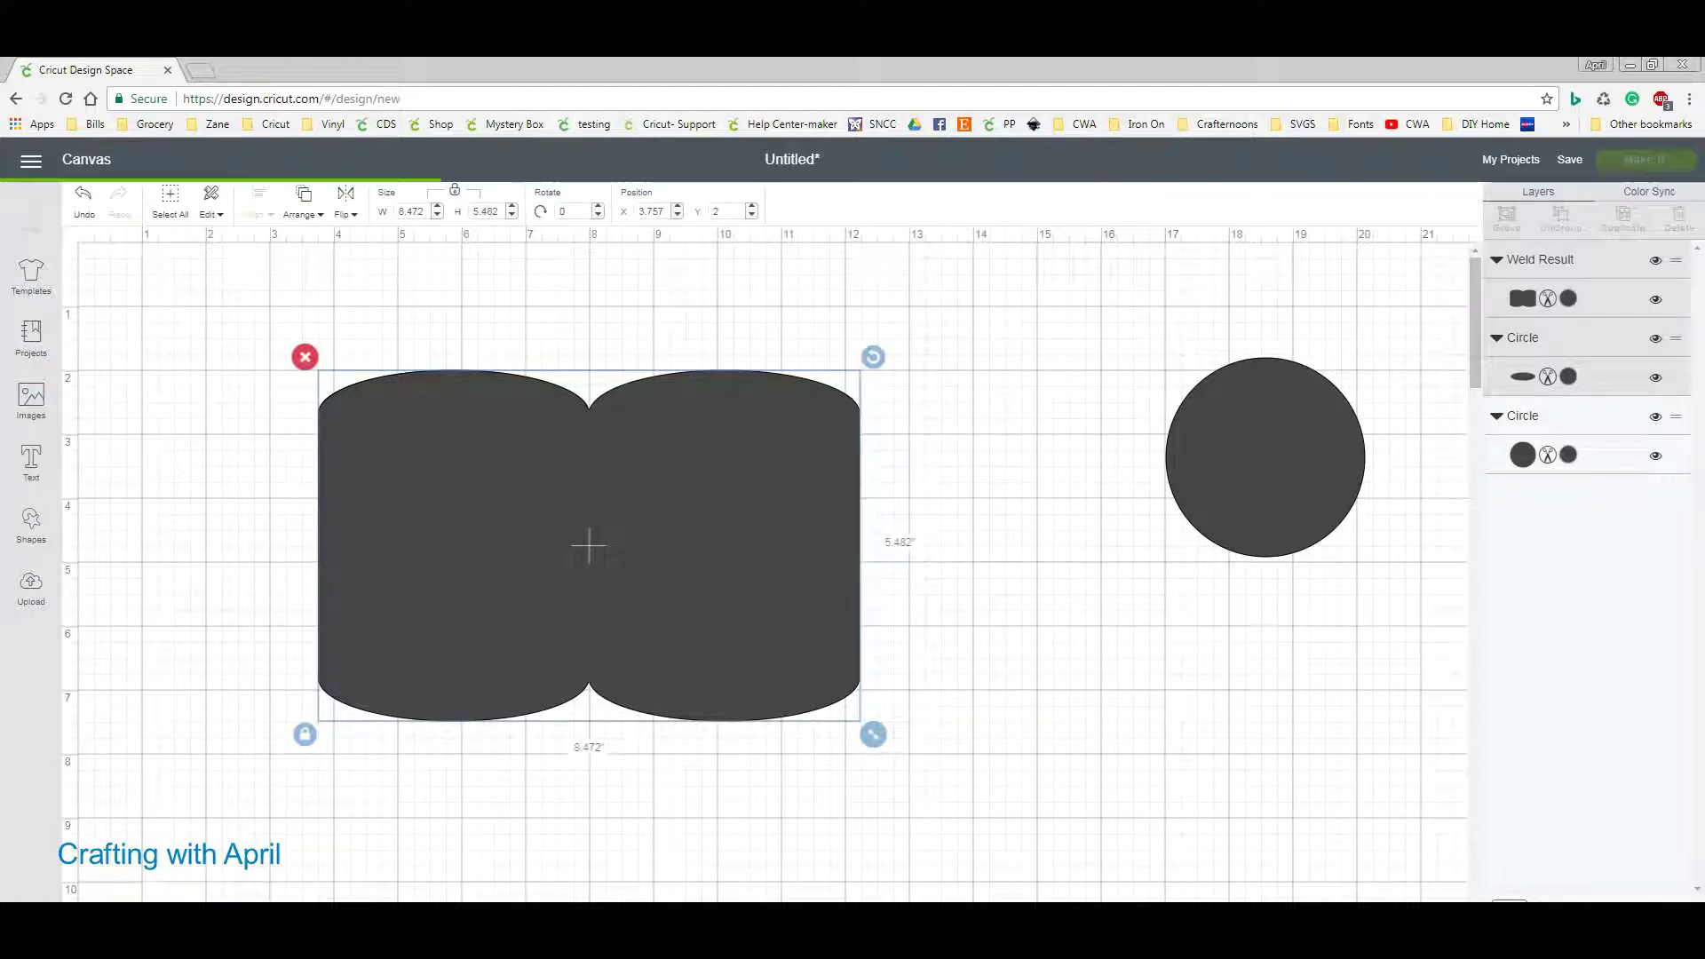
# Delete the sliced-out ellipse pieces and move the remaining double shape clear of the handle area.
pyautogui.click(509, 430)
pyautogui.click(305, 357)
pyautogui.click(393, 410)
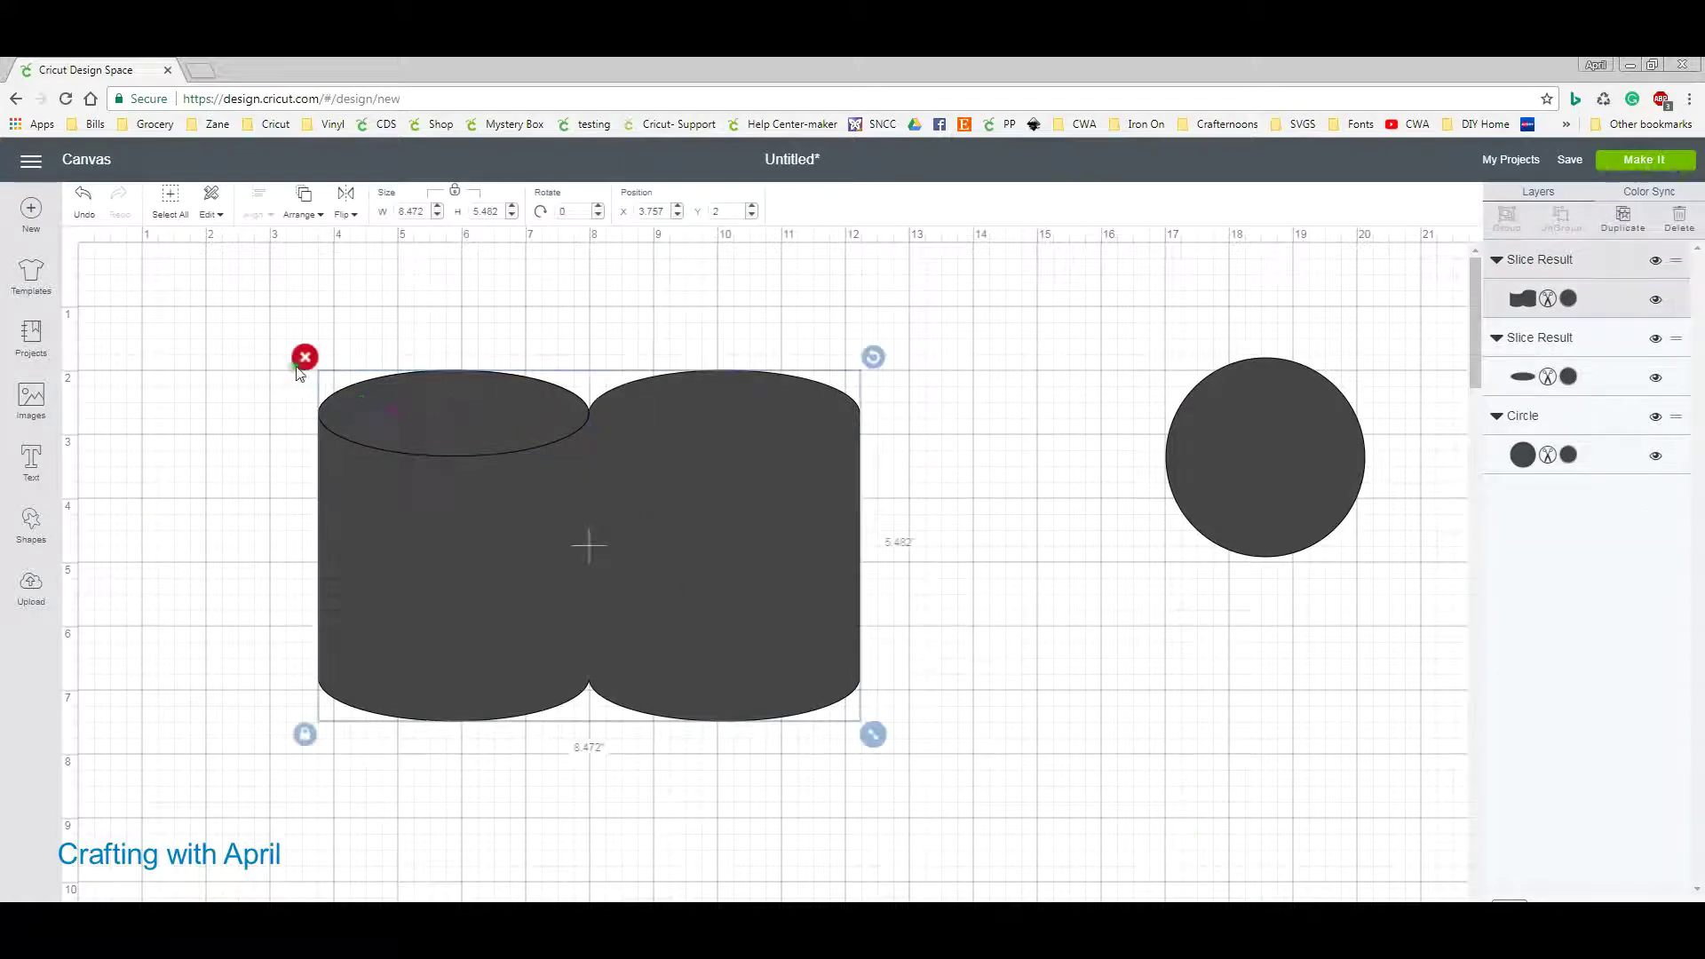
pyautogui.click(732, 320)
pyautogui.click(469, 401)
pyautogui.moveTo(500, 525); pyautogui.dragTo(681, 604)
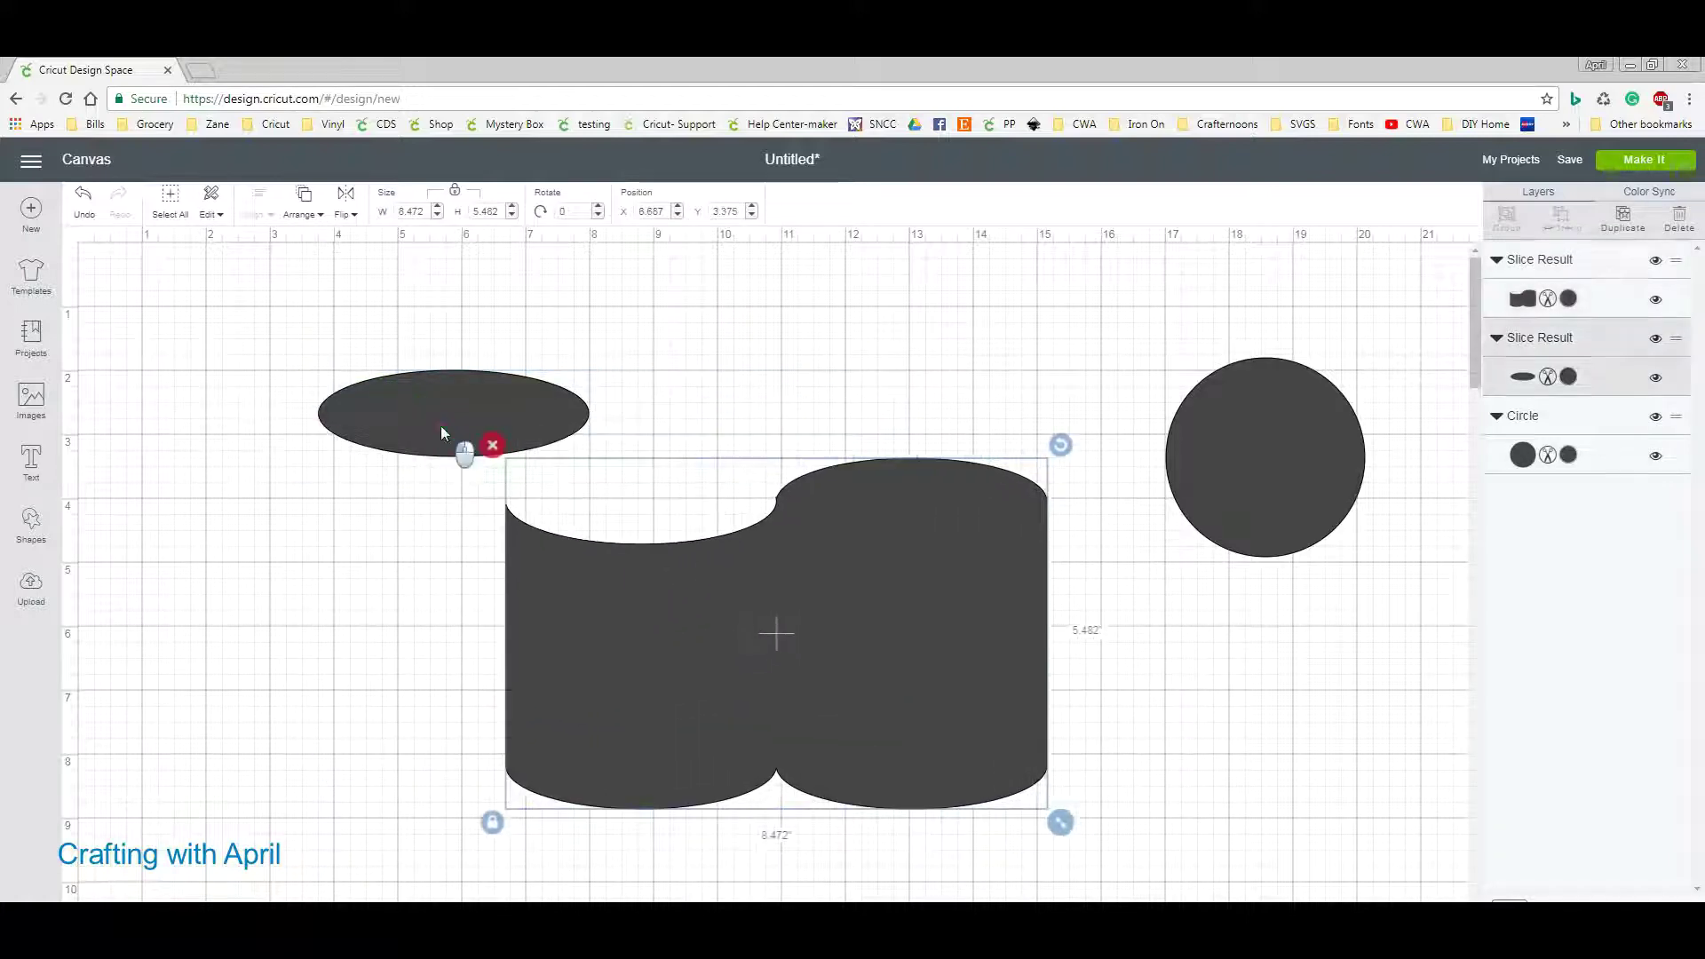
pyautogui.click(441, 424)
pyautogui.click(304, 357)
pyautogui.moveTo(865, 569); pyautogui.dragTo(652, 495)
# Unlock the circle's proportions, reshape it into a tall ellipse about 1.778 by 3.472 inches, and place it beside the double shape.
pyautogui.click(1311, 500)
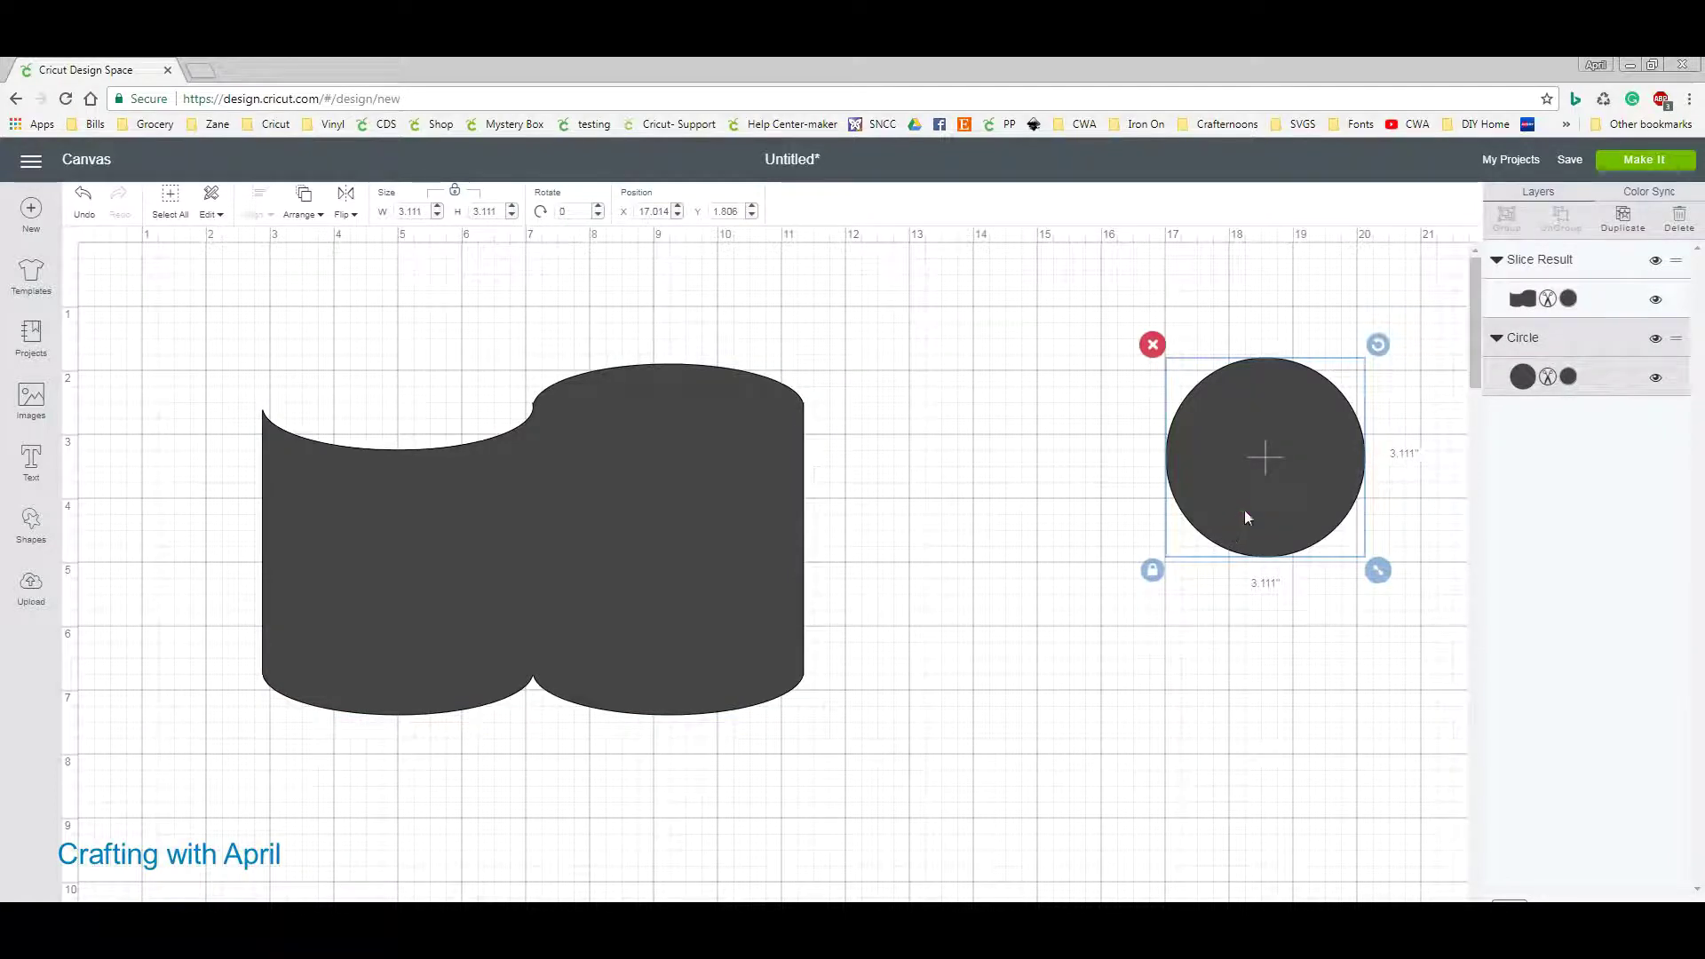
pyautogui.click(1152, 572)
pyautogui.moveTo(1378, 571); pyautogui.dragTo(1298, 577)
pyautogui.moveTo(1222, 518); pyautogui.dragTo(845, 584)
pyautogui.moveTo(889, 664); pyautogui.dragTo(921, 666)
pyautogui.moveTo(865, 615); pyautogui.dragTo(1039, 614)
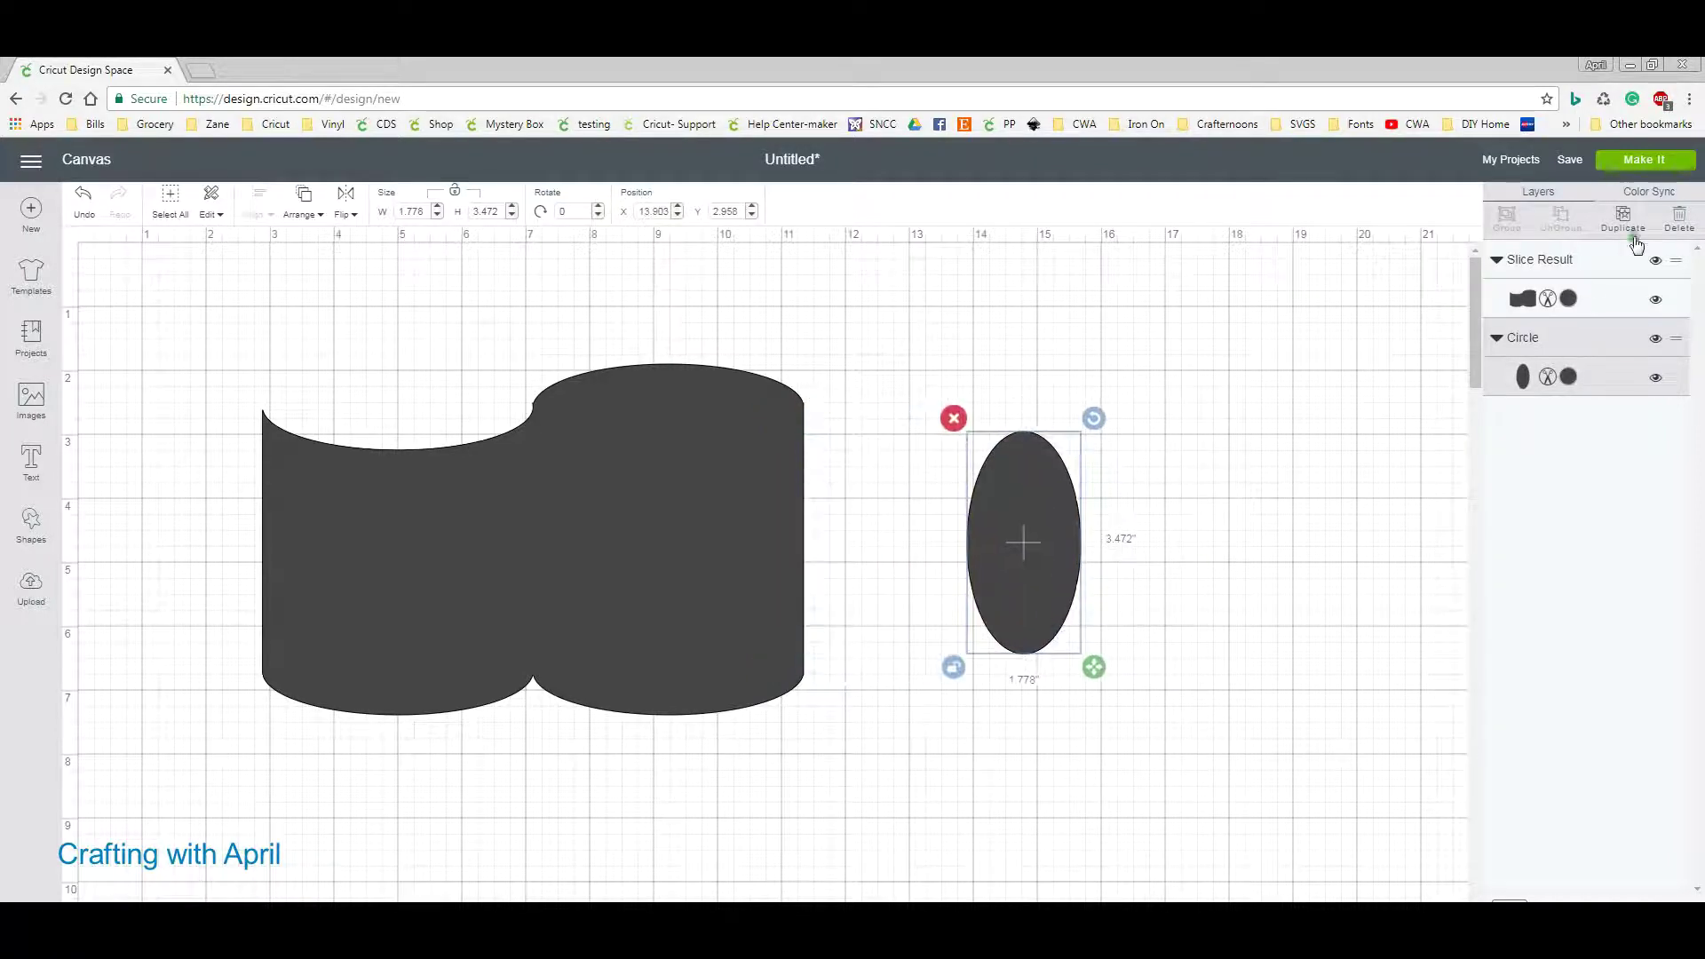
# Duplicate the tall ellipse, shrink the copy proportionally, and position it inside the original.
pyautogui.click(1622, 218)
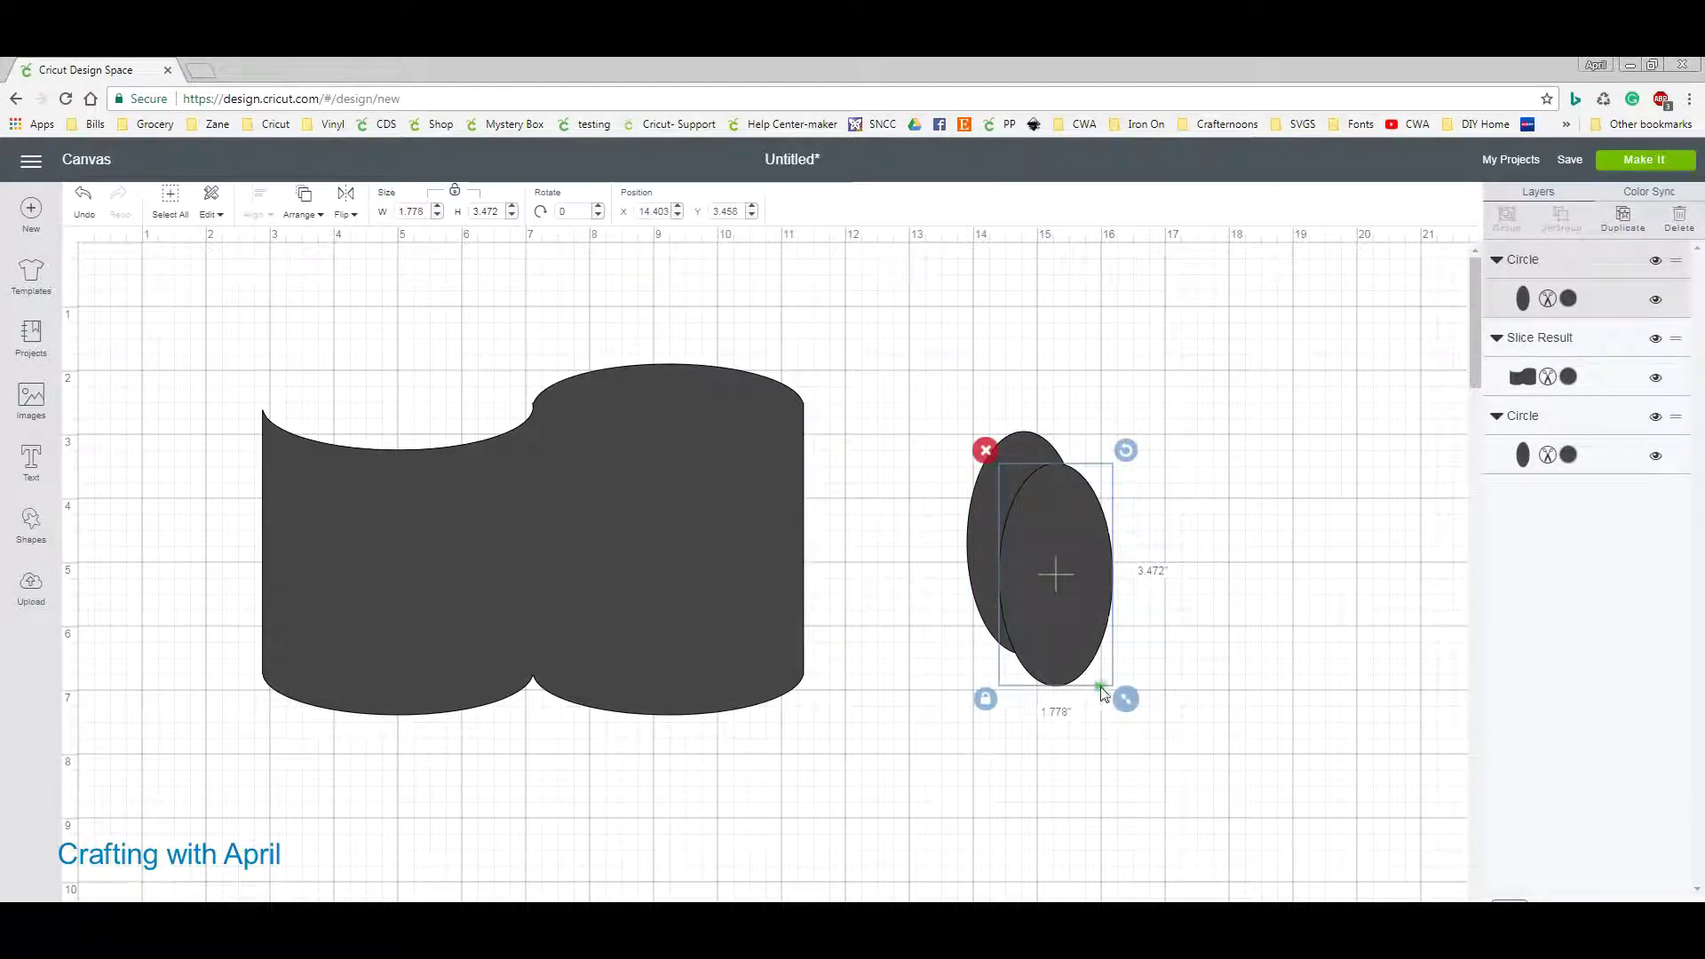
pyautogui.moveTo(1135, 706); pyautogui.dragTo(1094, 637)
pyautogui.moveTo(1033, 570); pyautogui.dragTo(1015, 575)
pyautogui.click(1174, 638)
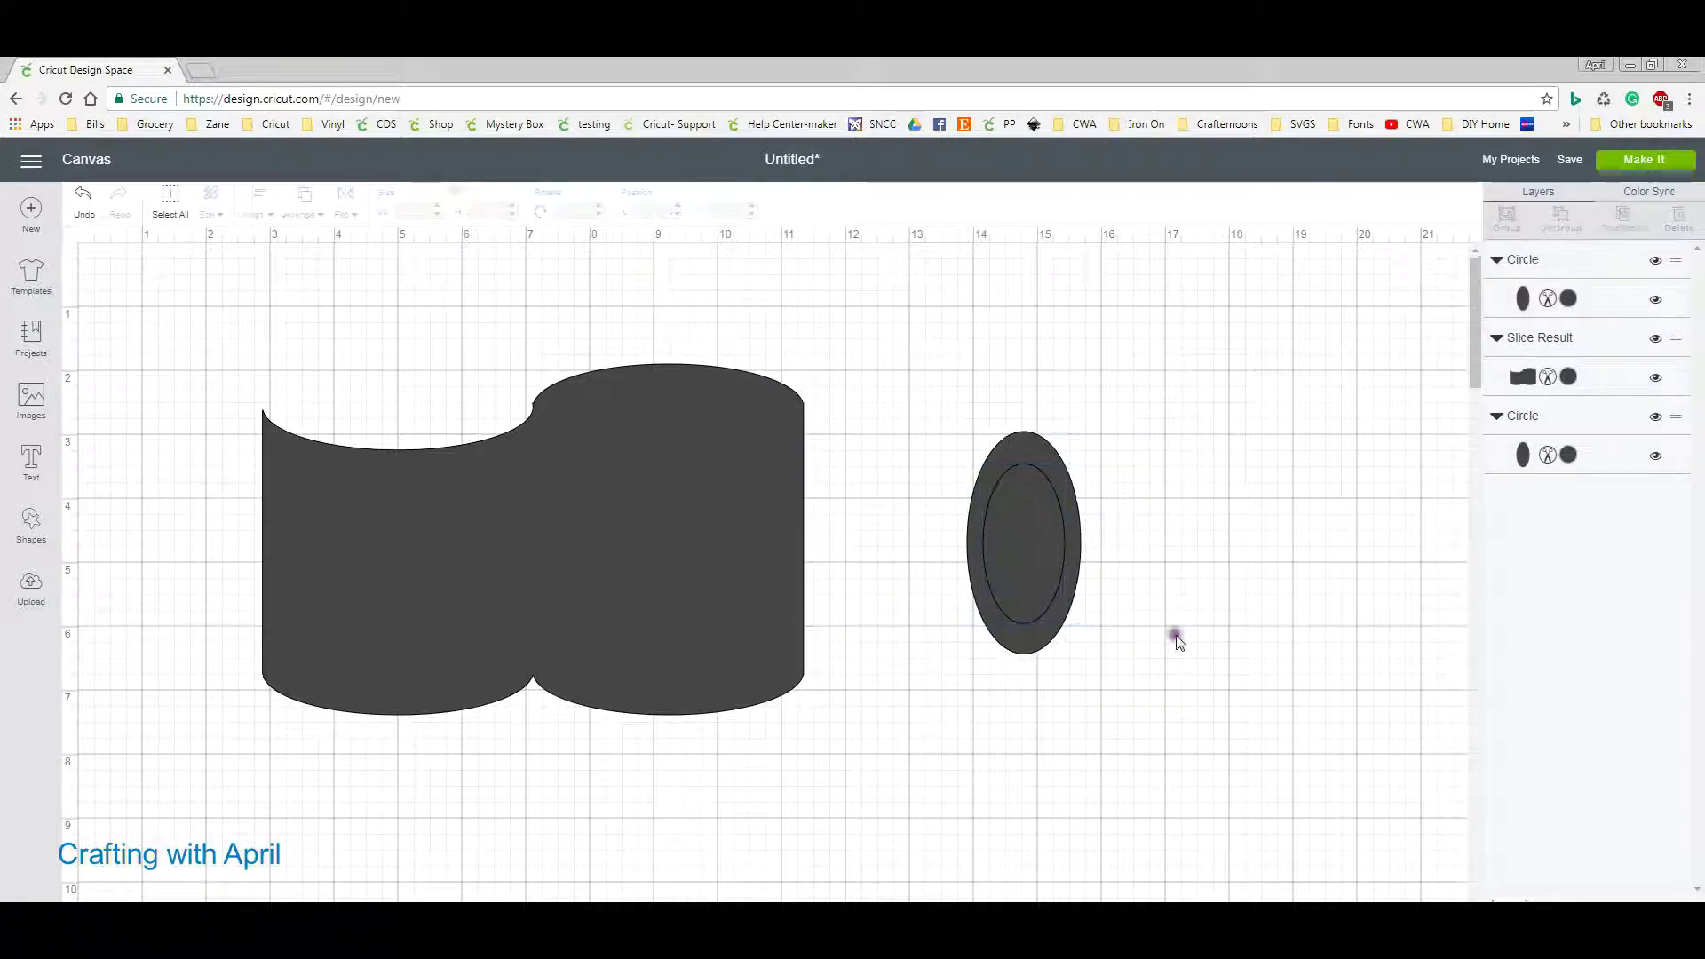
# Center the two tall ellipses on each other and slice the smaller one out of the larger.
pyautogui.moveTo(932, 396); pyautogui.dragTo(1102, 622)
pyautogui.click(257, 214)
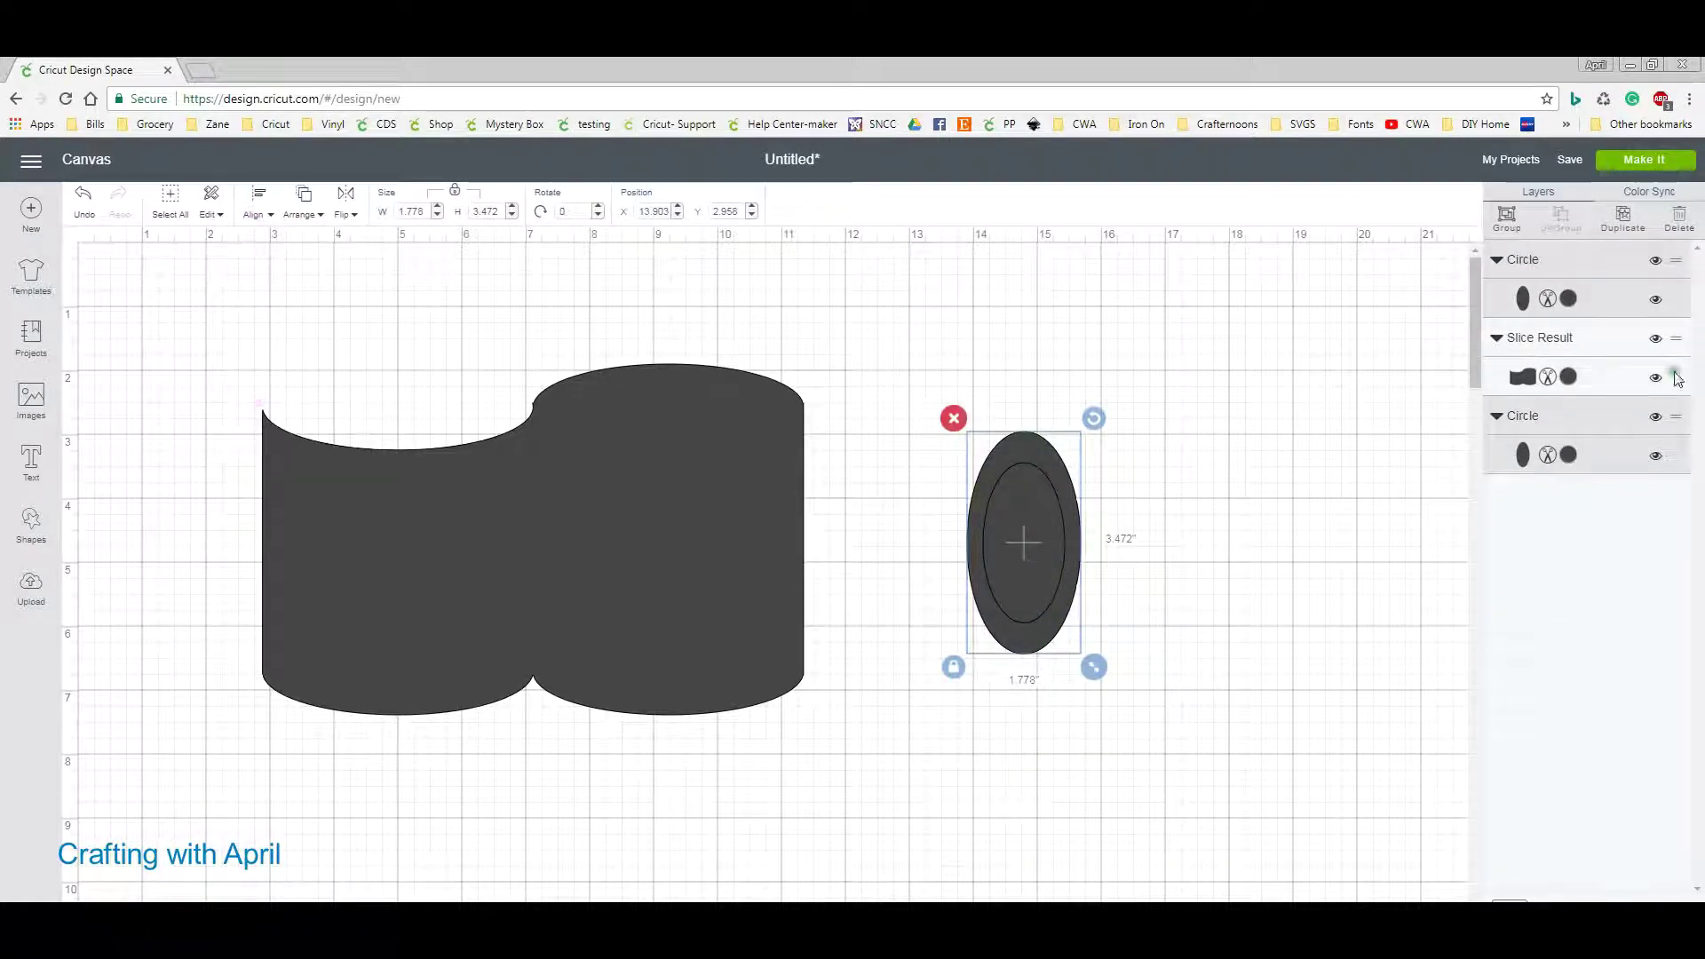
pyautogui.click(1507, 949)
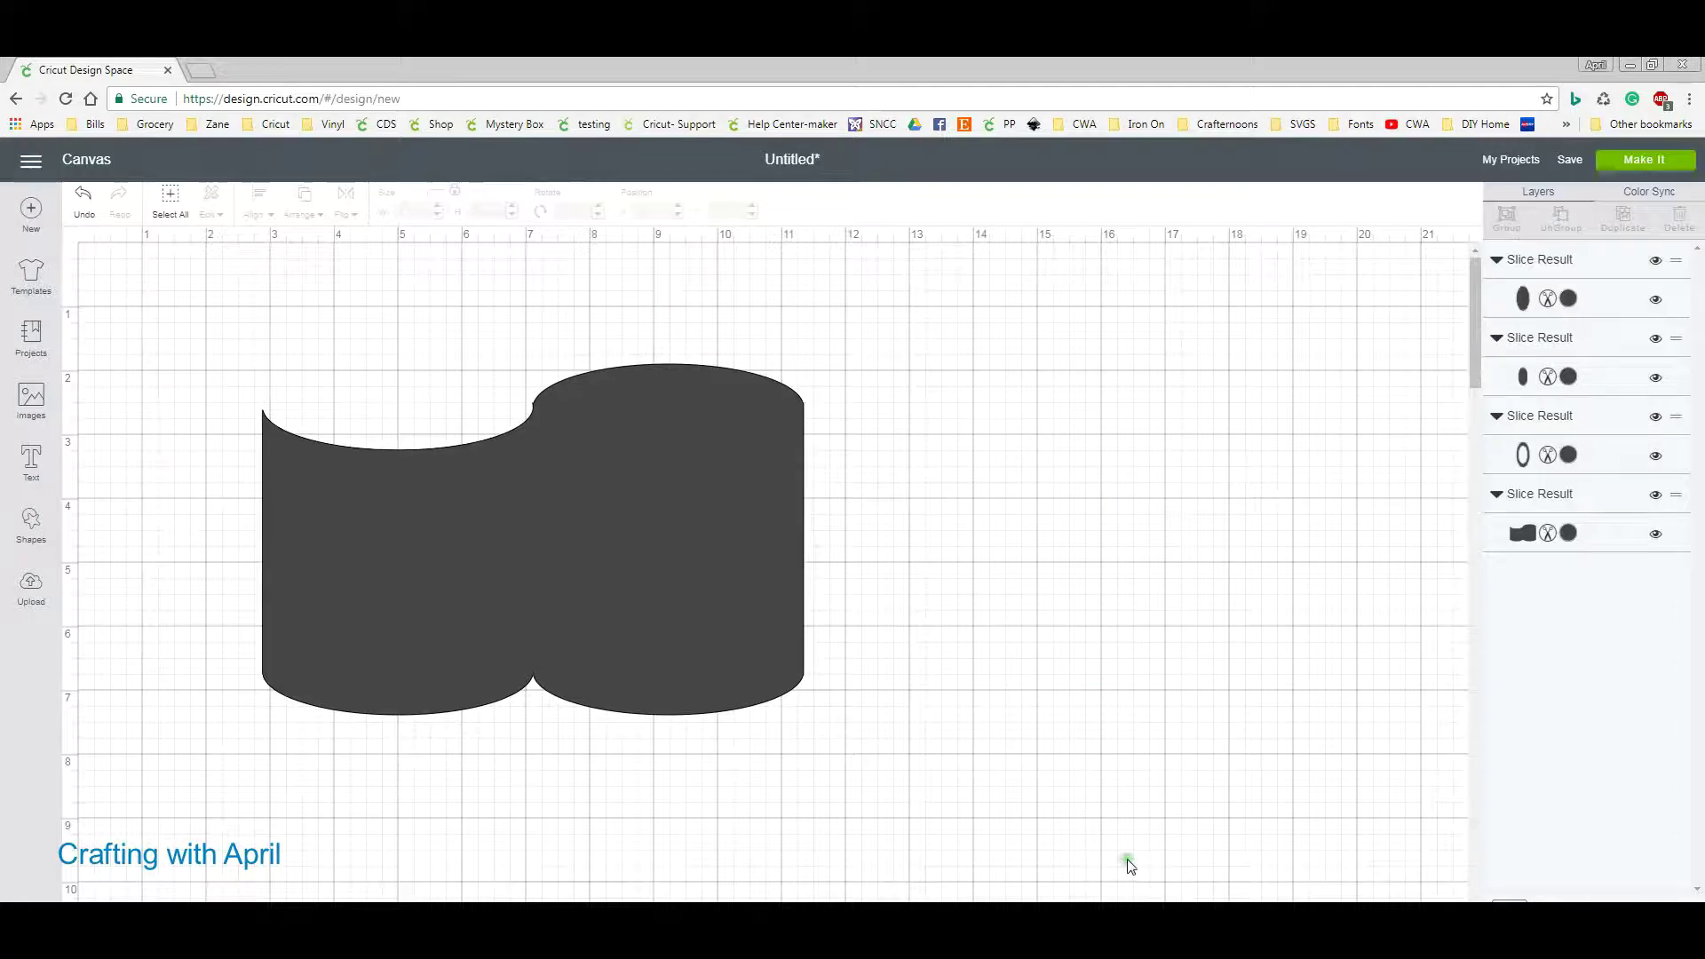
# Delete the two solid ellipses left by the slice and place the ring over the double shape's right edge as a handle.
pyautogui.moveTo(1068, 502); pyautogui.dragTo(951, 616)
pyautogui.moveTo(943, 413); pyautogui.dragTo(1150, 691)
pyautogui.click(1256, 648)
pyautogui.moveTo(955, 419); pyautogui.dragTo(1041, 520)
pyautogui.click(966, 451)
pyautogui.moveTo(934, 616); pyautogui.dragTo(873, 498)
pyautogui.click(1013, 528)
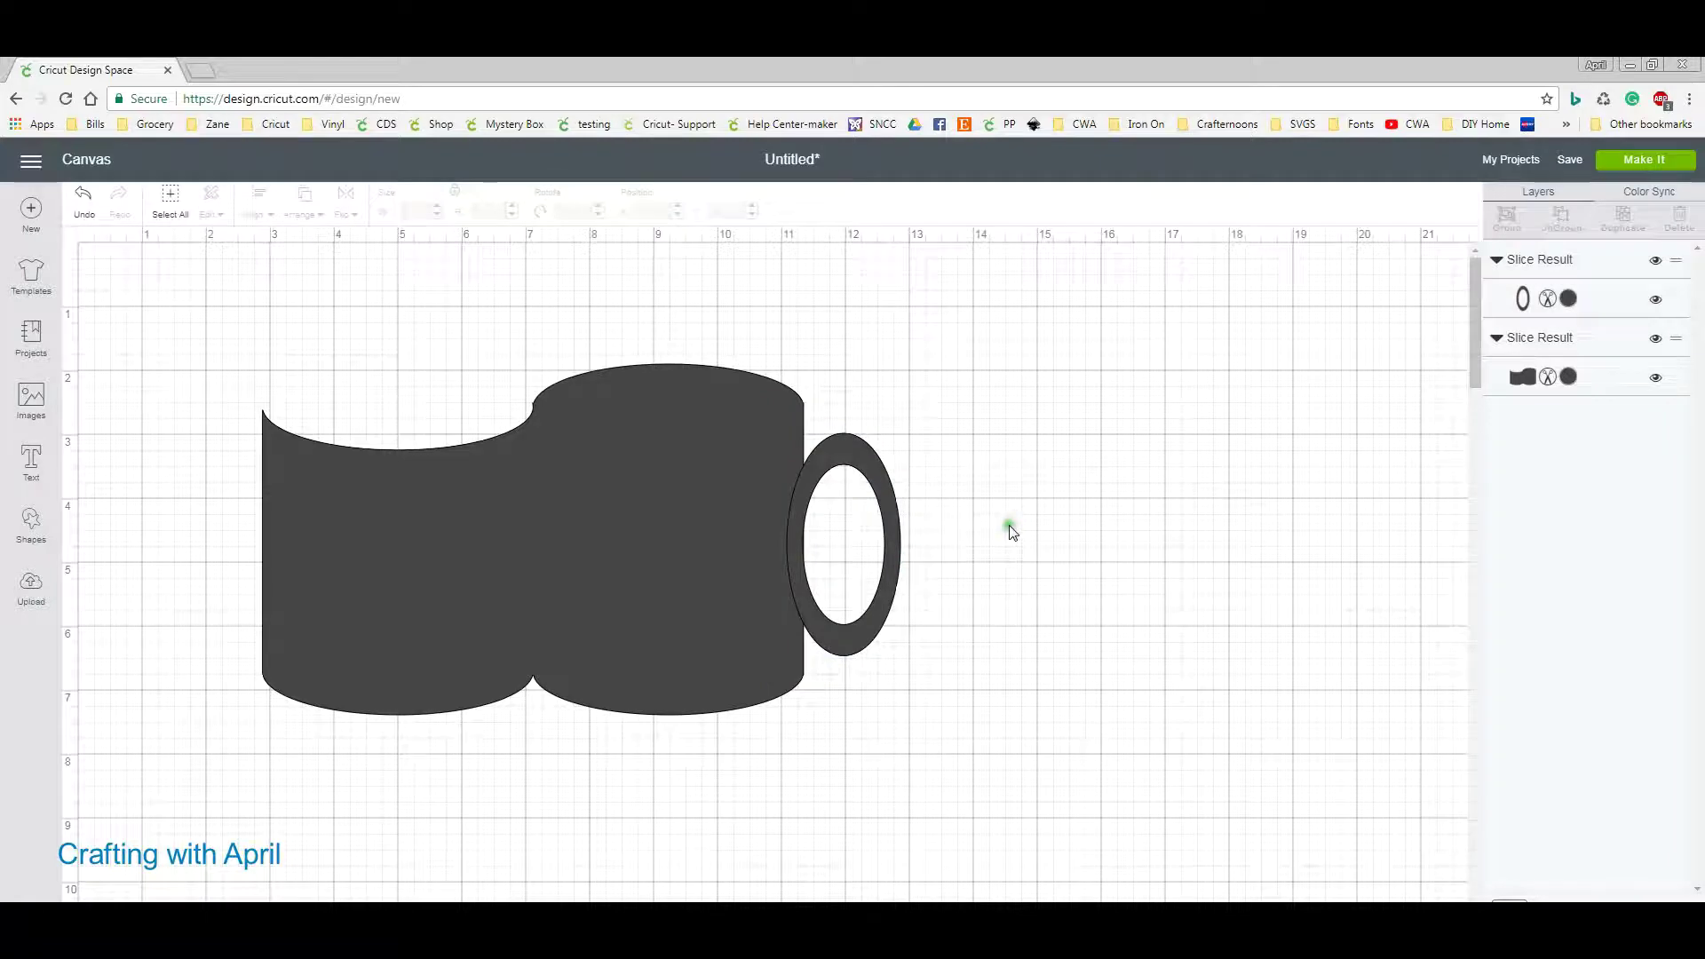
# Try the full Center alignment on the double shape and handle ring, and undo it.
pyautogui.click(749, 604)
pyautogui.keyDown('shift'); pyautogui.click(887, 511); pyautogui.keyUp('shift')
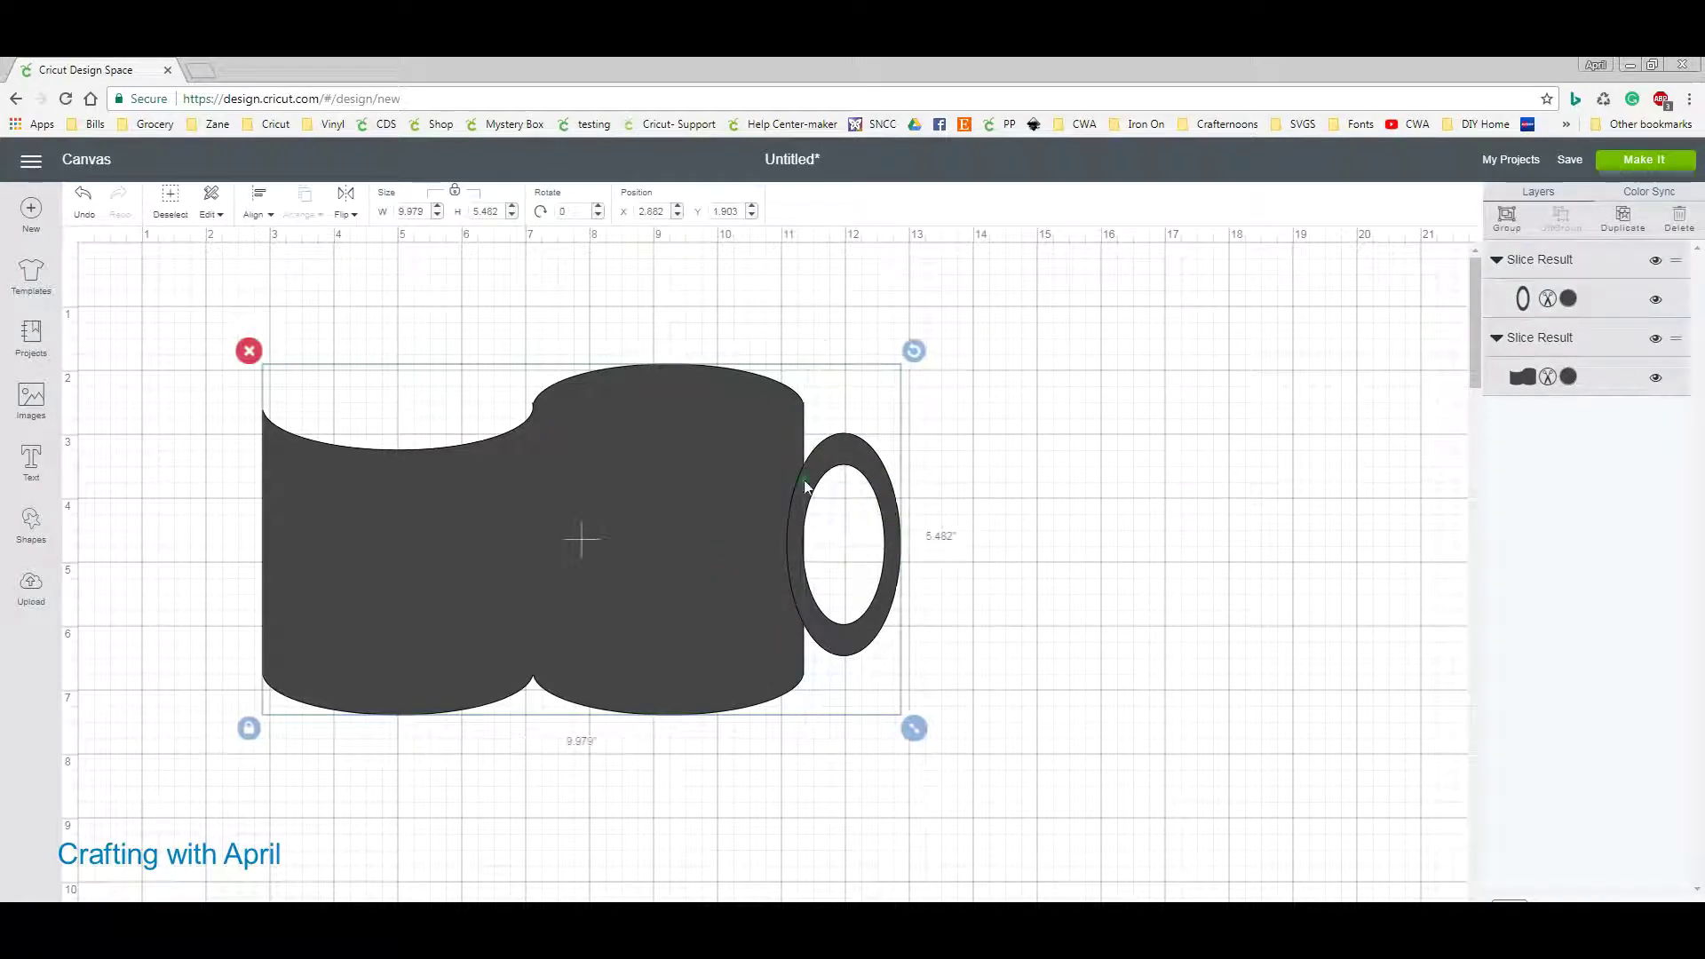
pyautogui.click(263, 214)
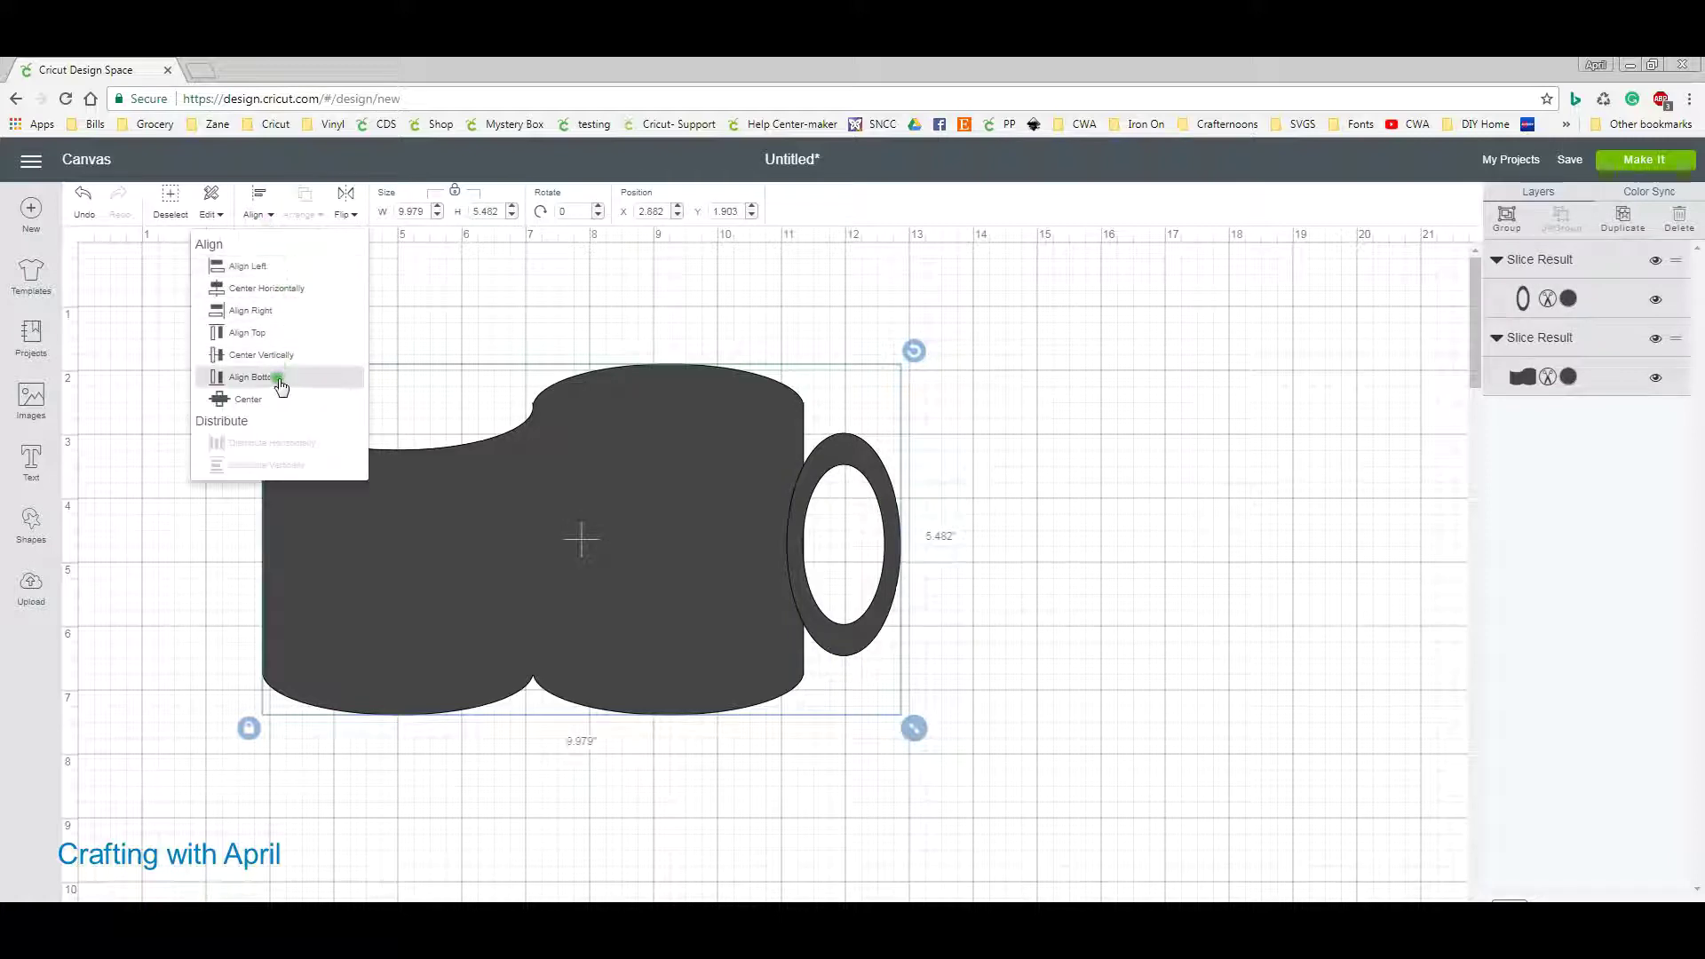
pyautogui.click(275, 404)
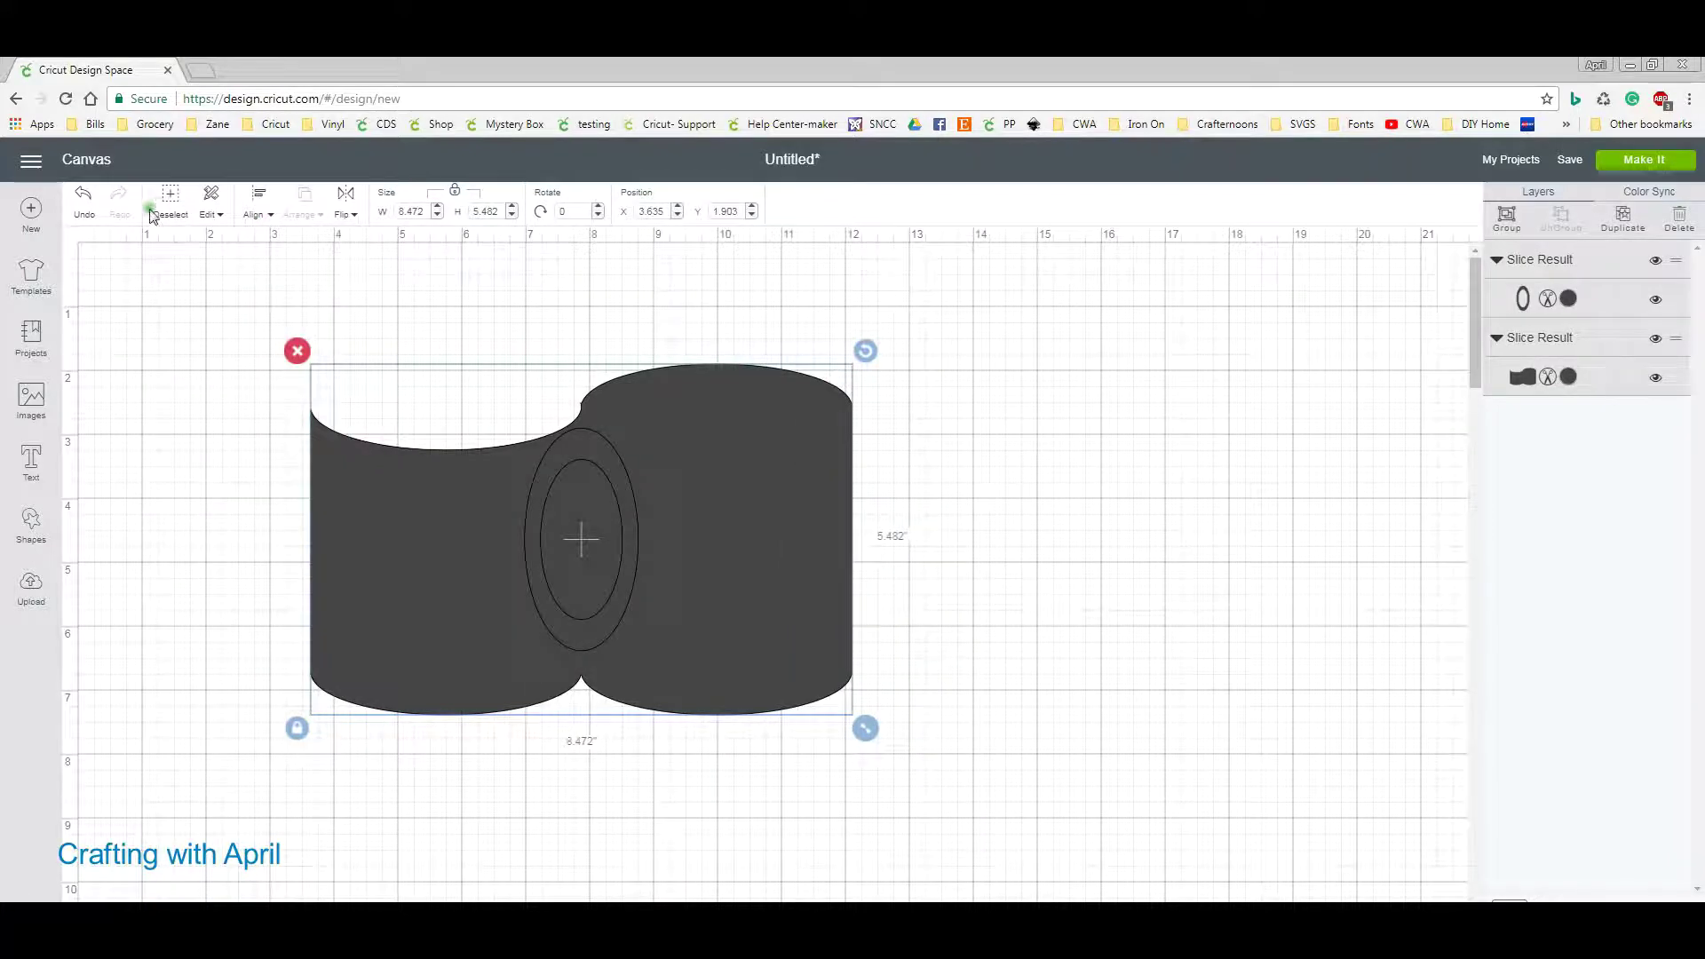
pyautogui.click(82, 203)
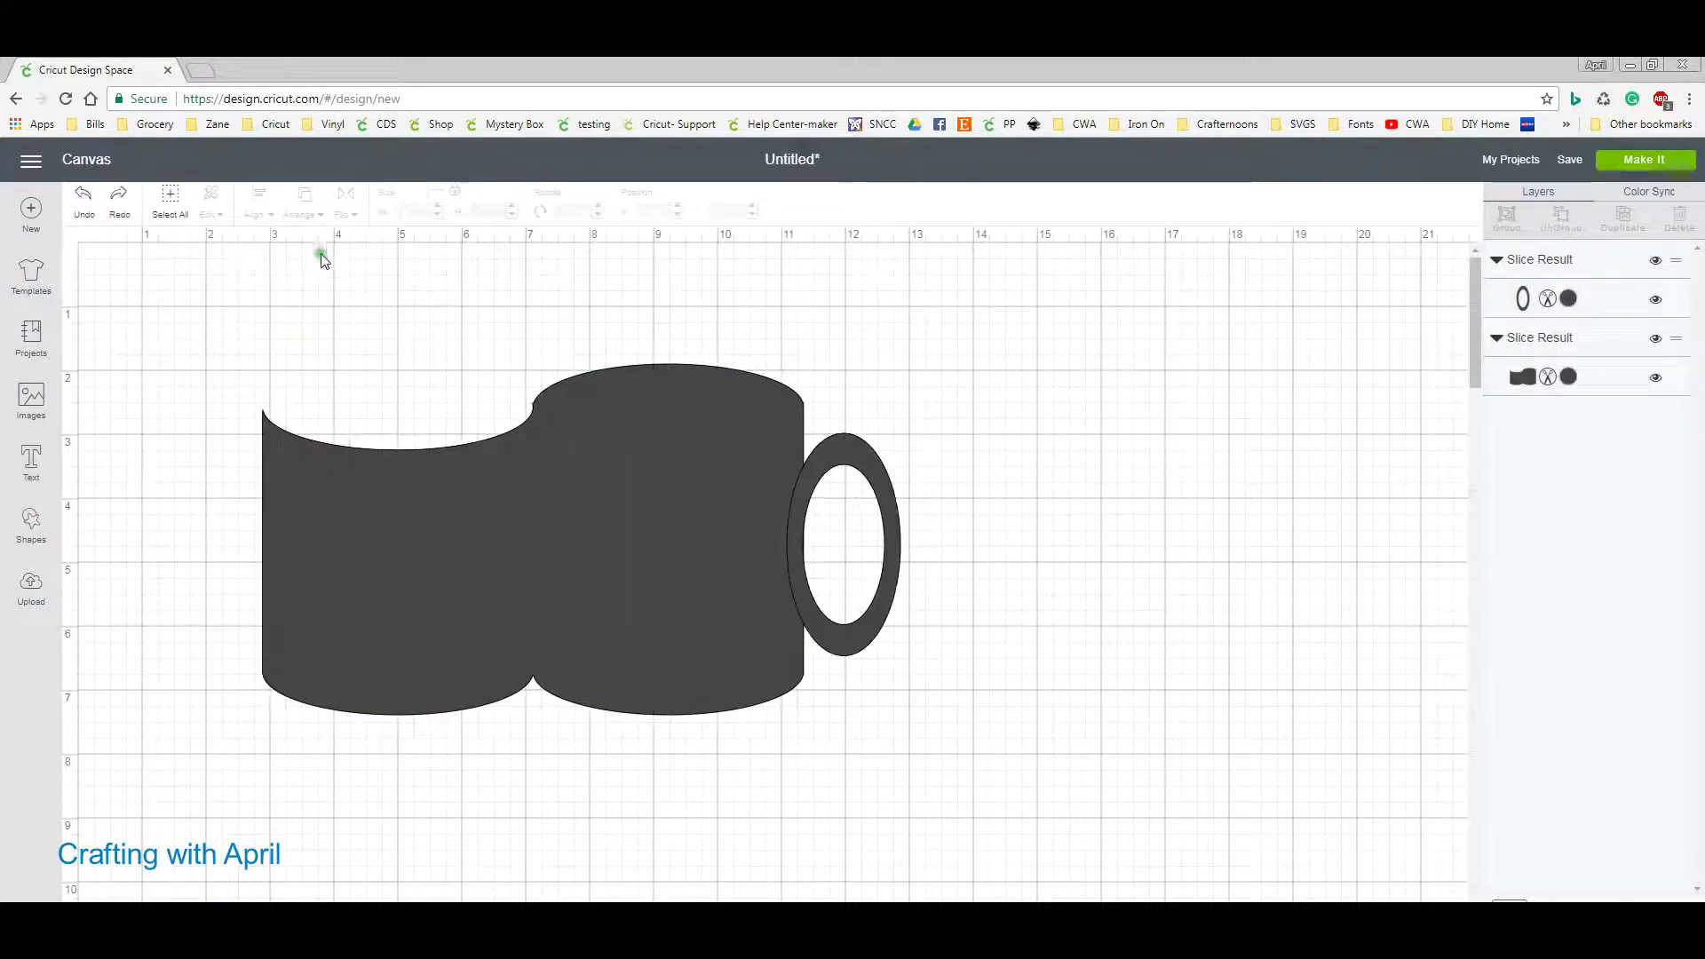
# Center the handle ring and double shape vertically, and weld them into one mug shape.
pyautogui.moveTo(634, 355); pyautogui.dragTo(632, 444)
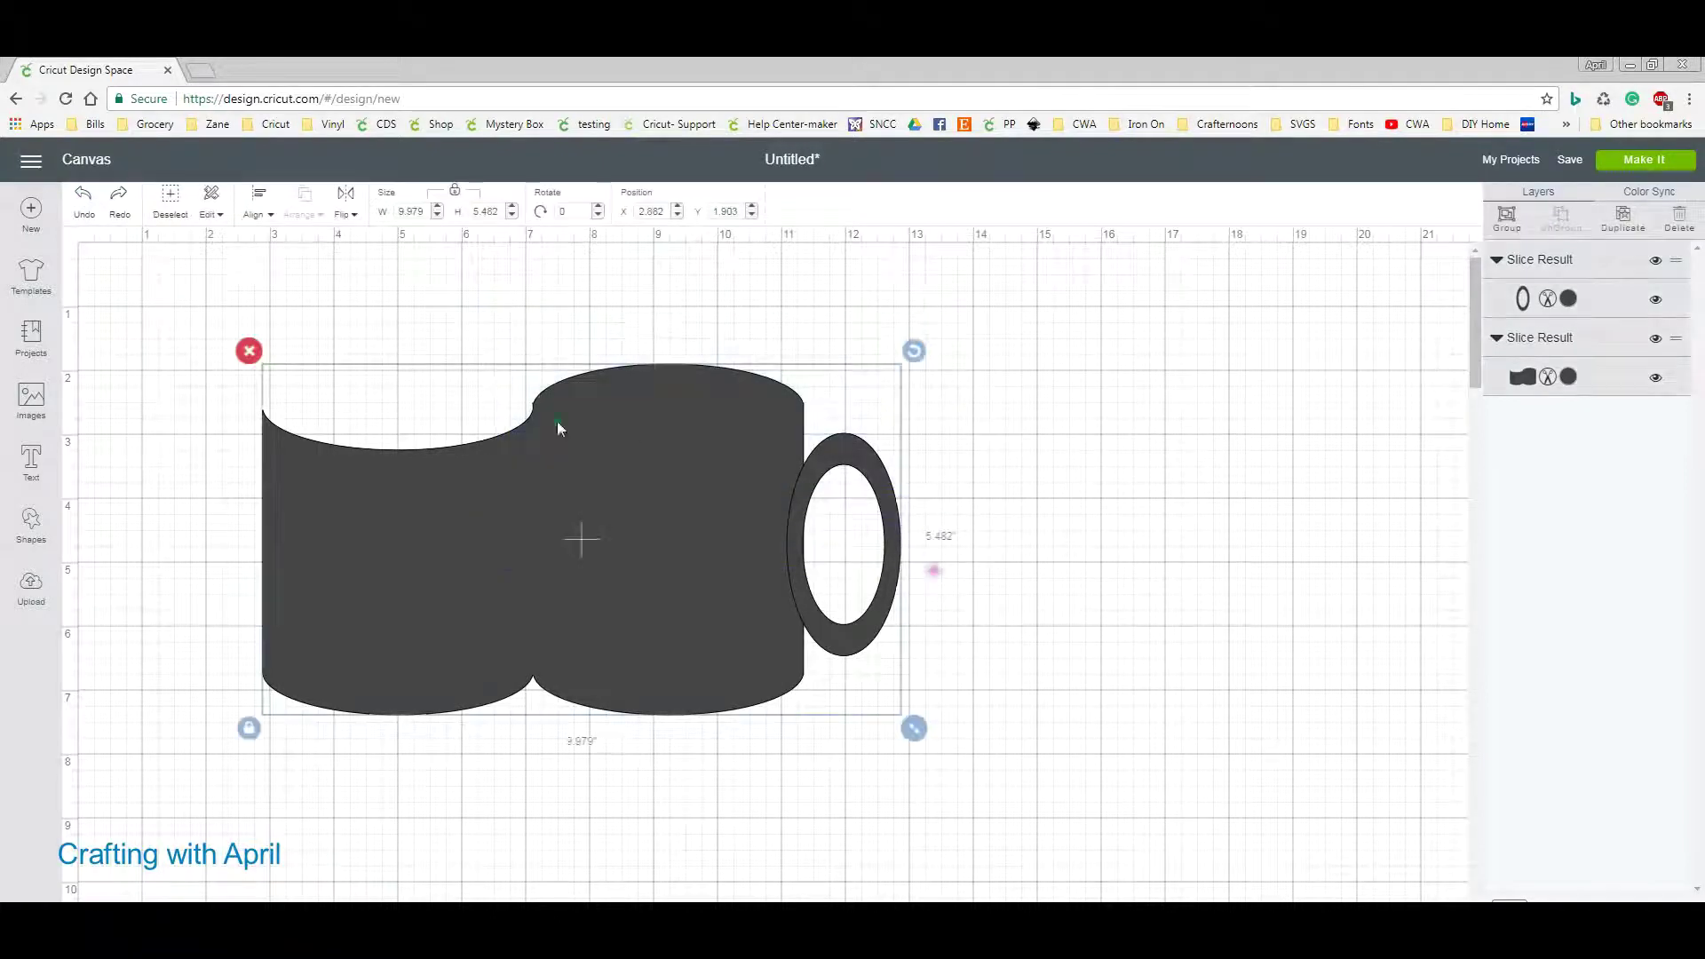
pyautogui.click(266, 215)
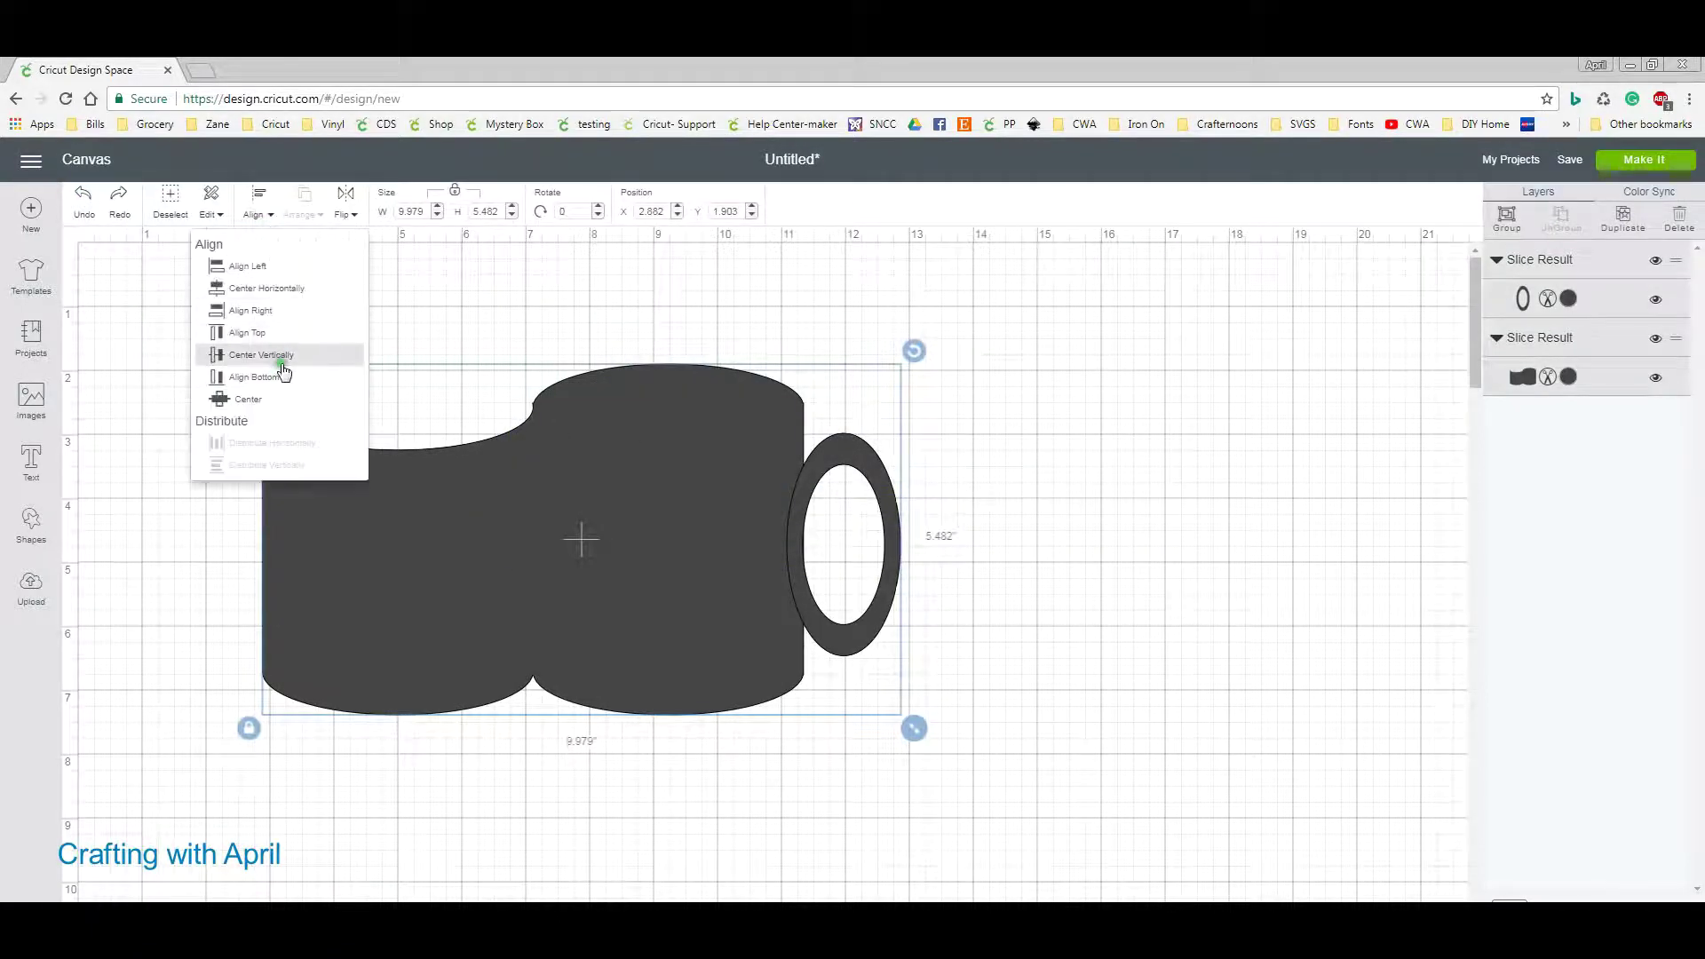
pyautogui.click(285, 361)
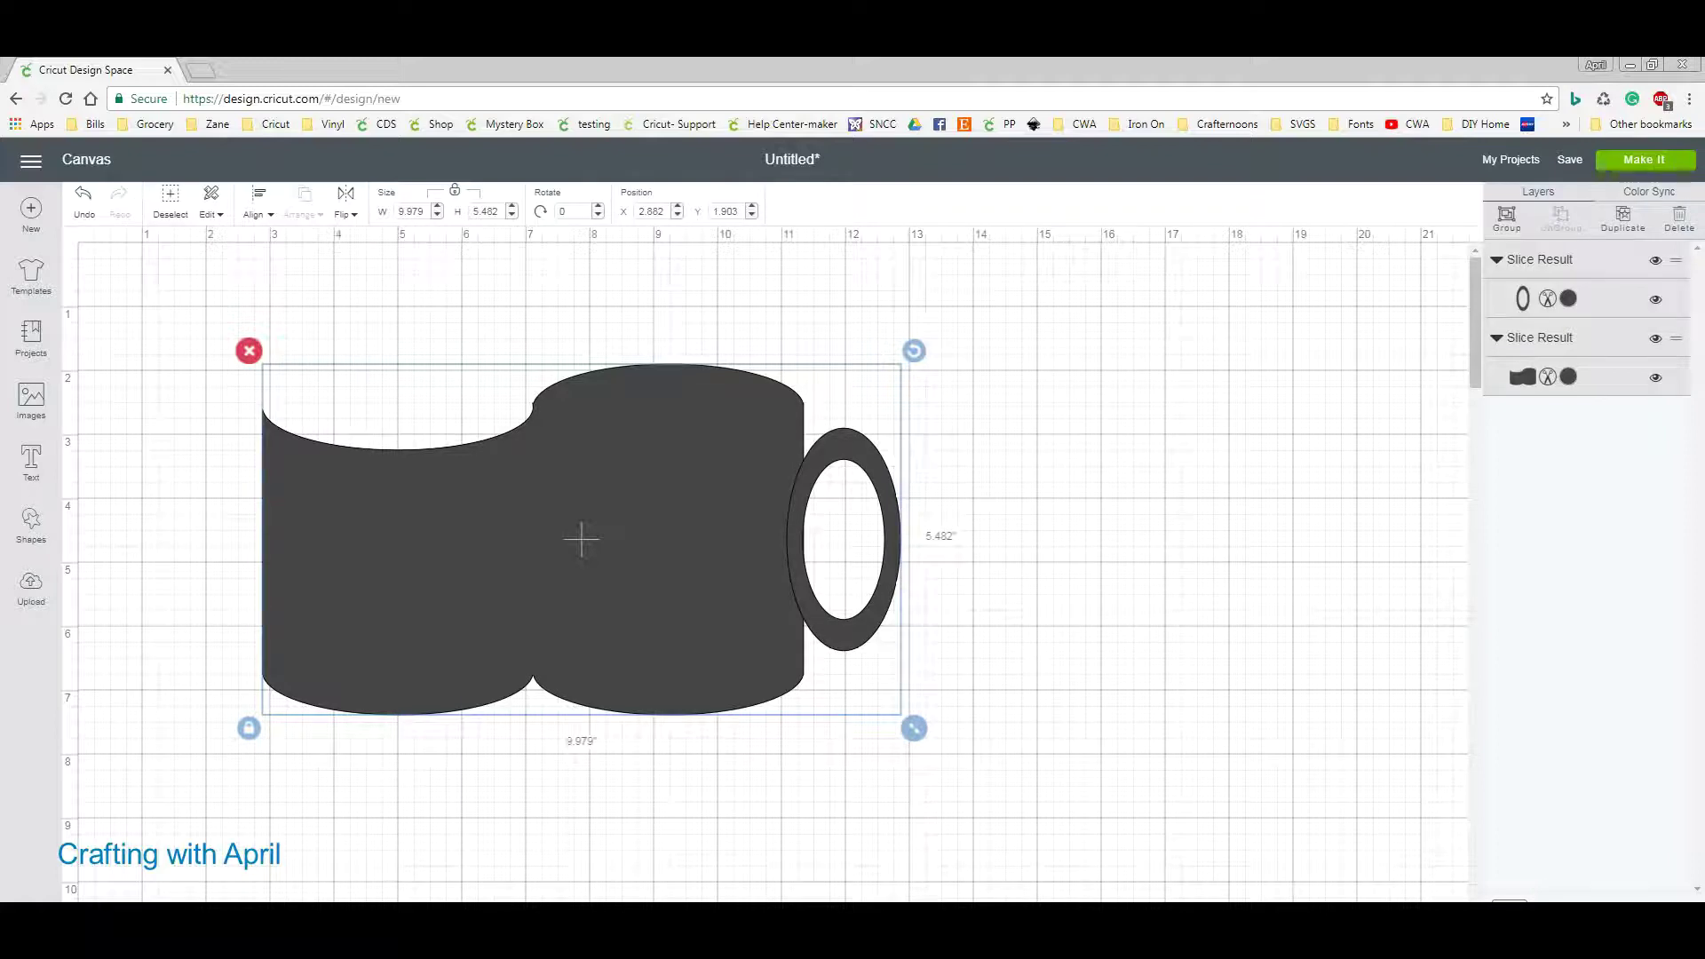
pyautogui.click(1550, 943)
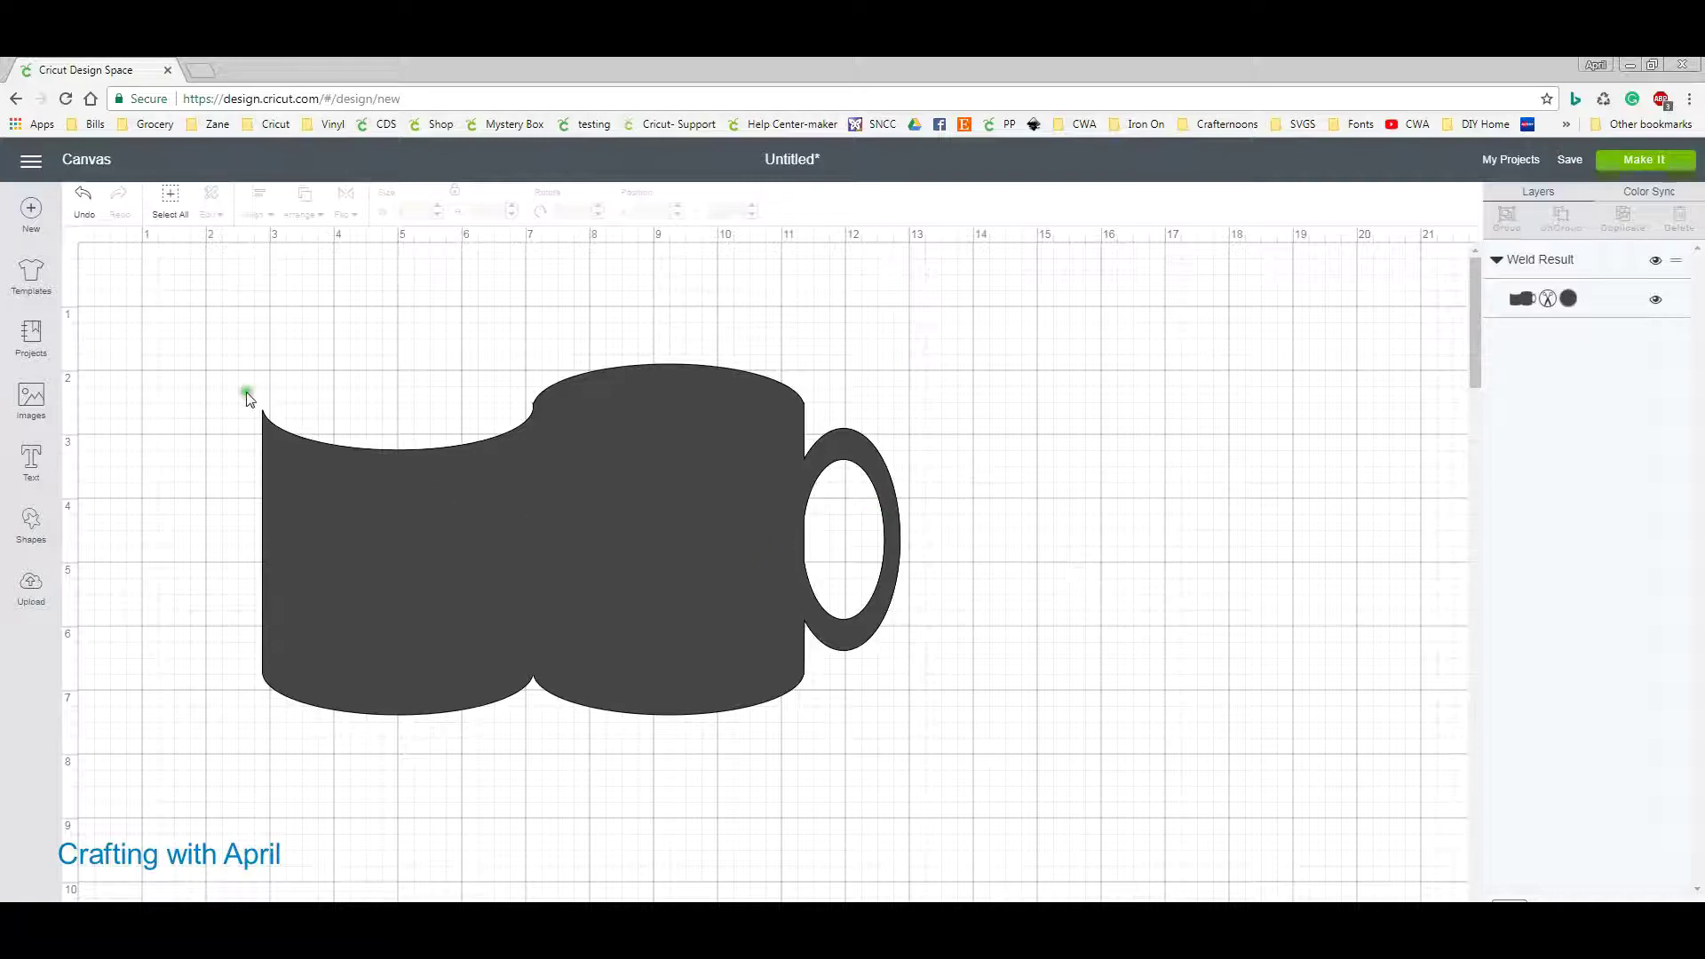
# Start a new text object and set its font to Cricut Sans.
pyautogui.click(34, 533)
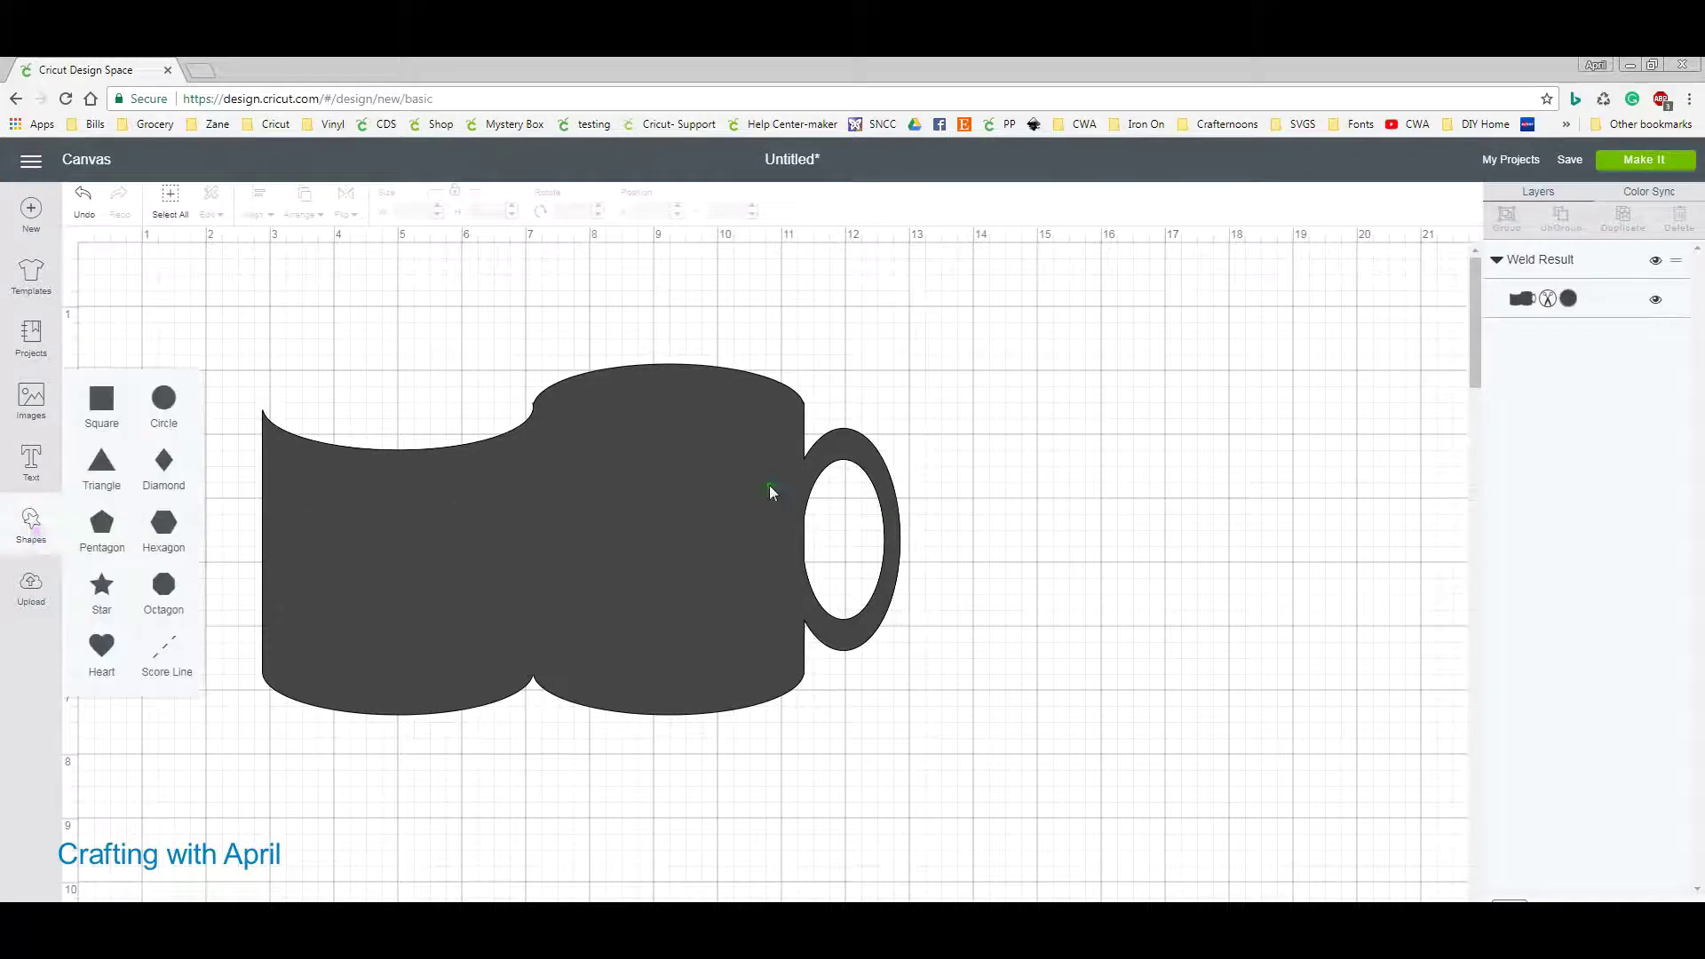
pyautogui.click(27, 463)
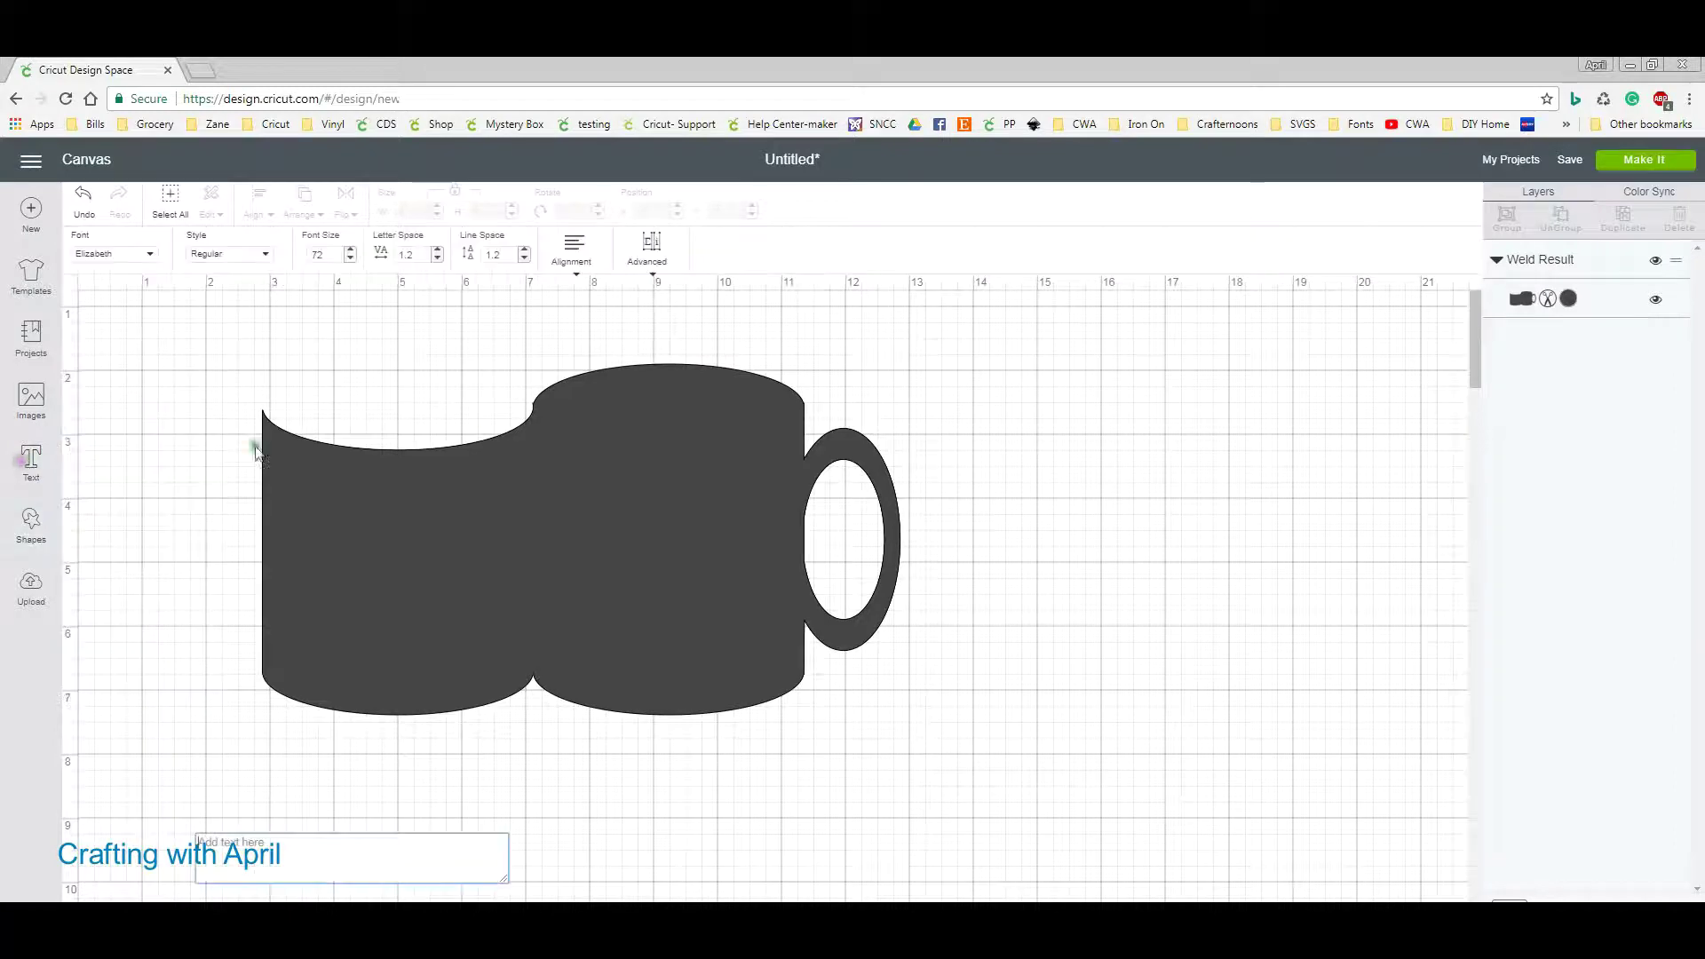
pyautogui.click(129, 261)
pyautogui.doubleClick(975, 218)
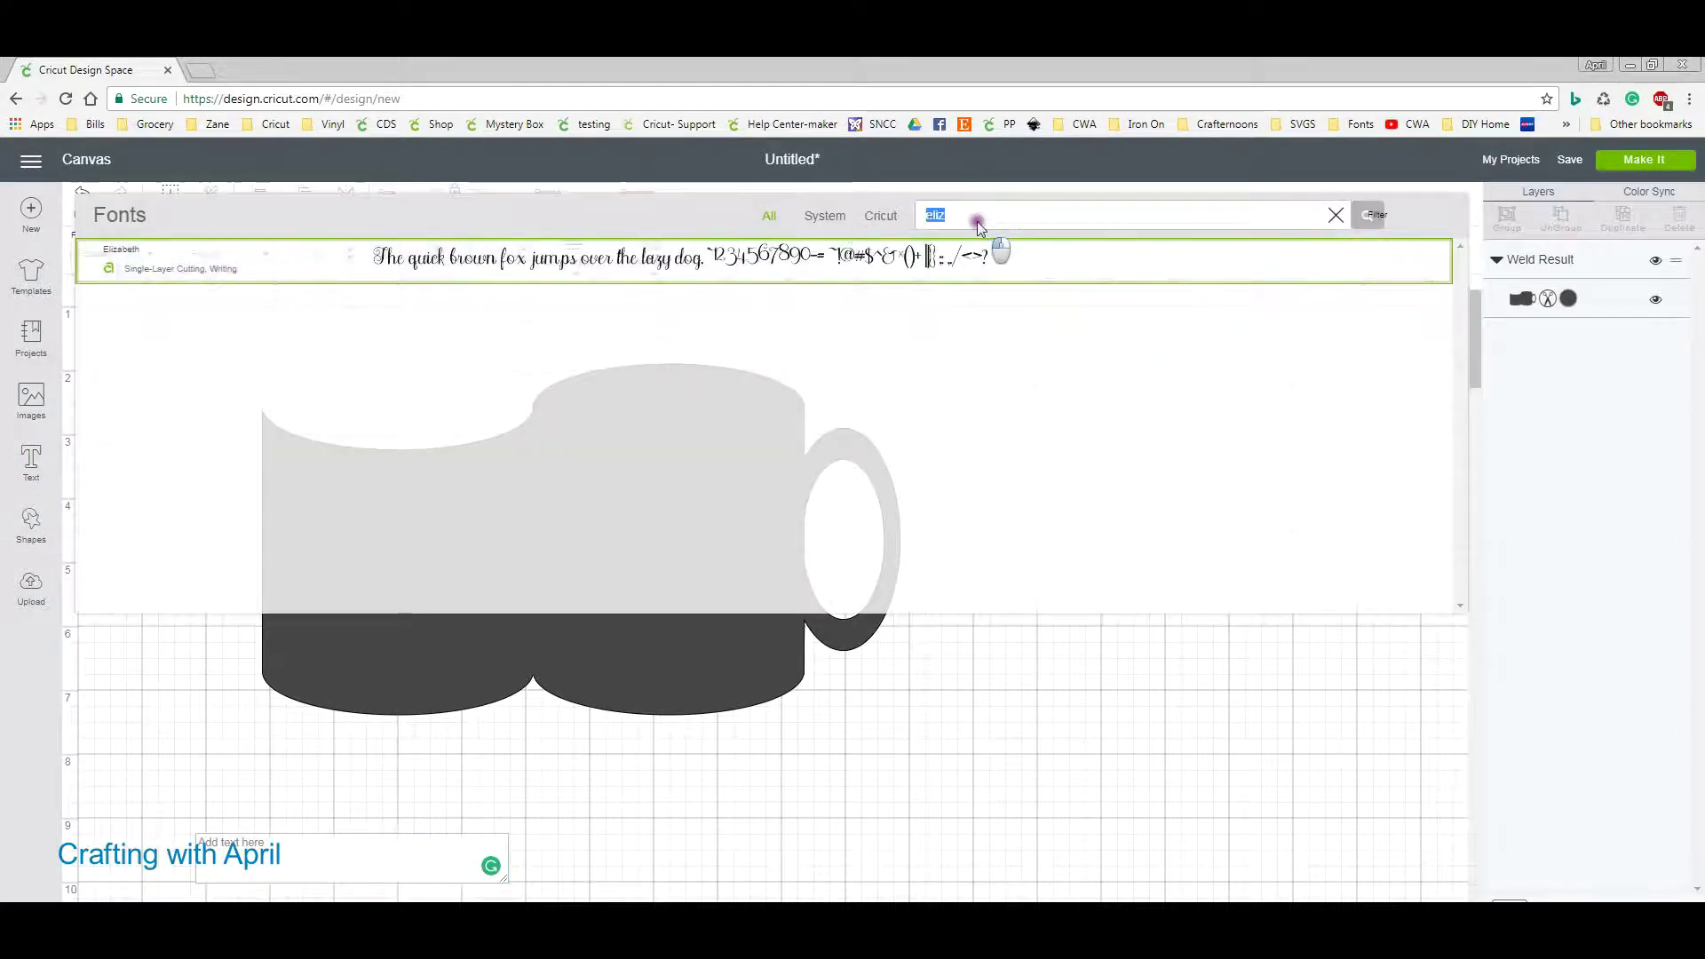
pyautogui.write('cricat')
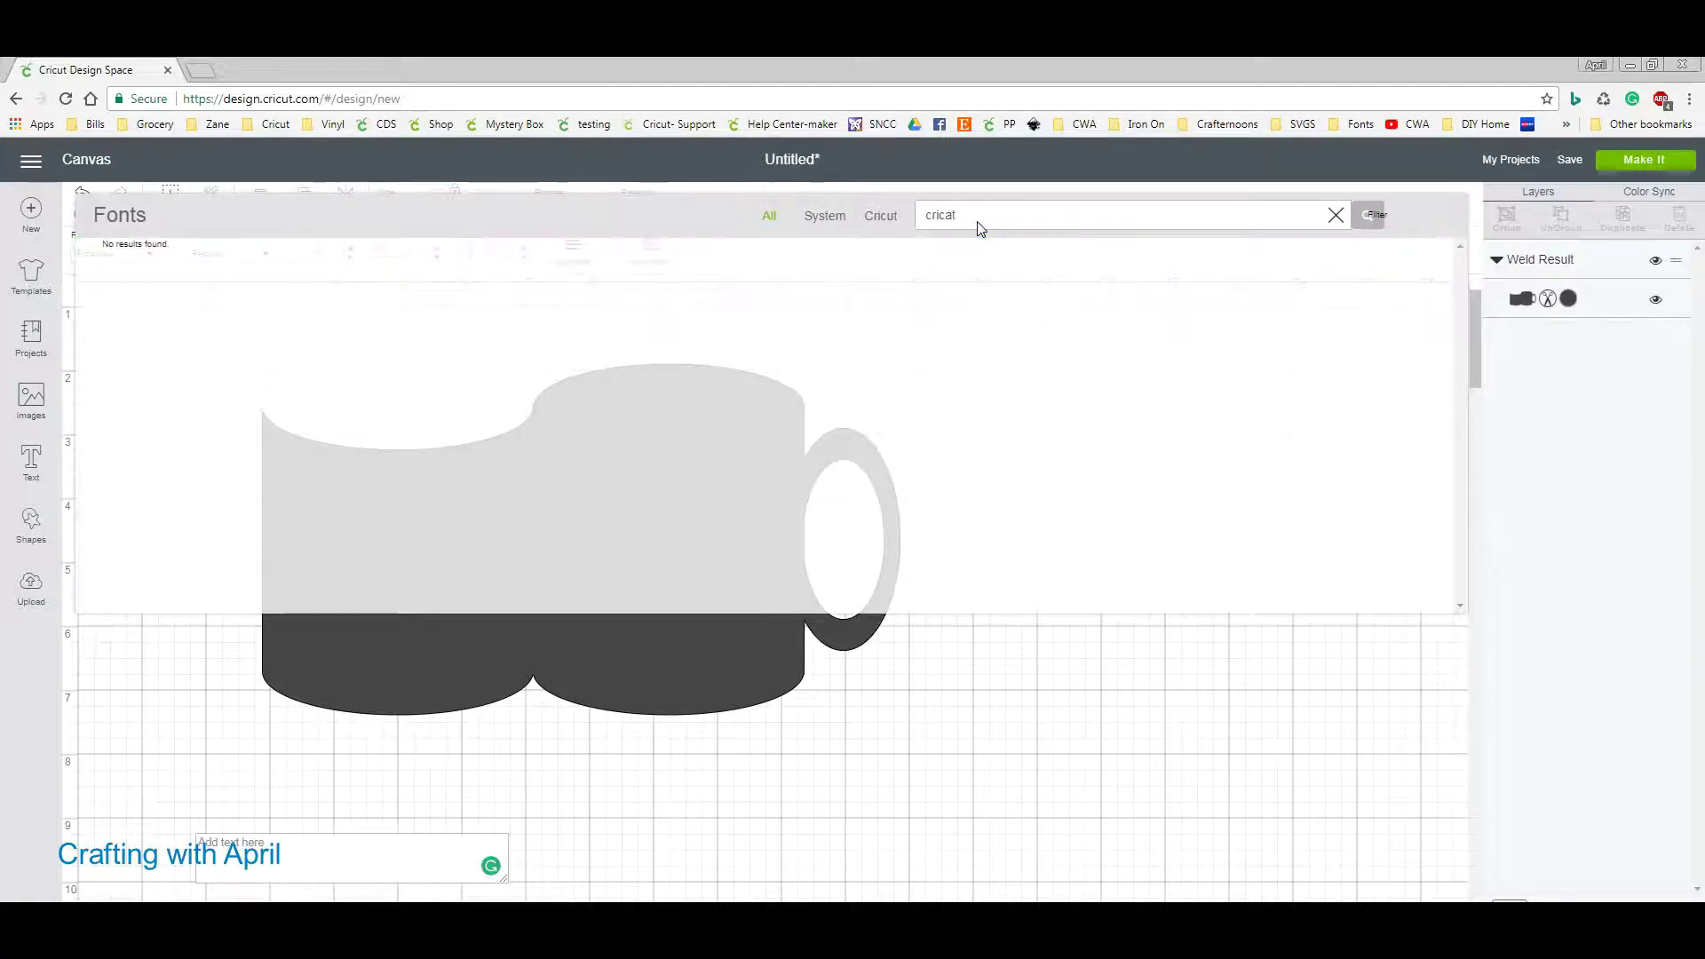
pyautogui.press('BackSpace')
pyautogui.press('BackSpace')
pyautogui.press('BackSpace')
pyautogui.press('BackSpace')
pyautogui.write('cu')
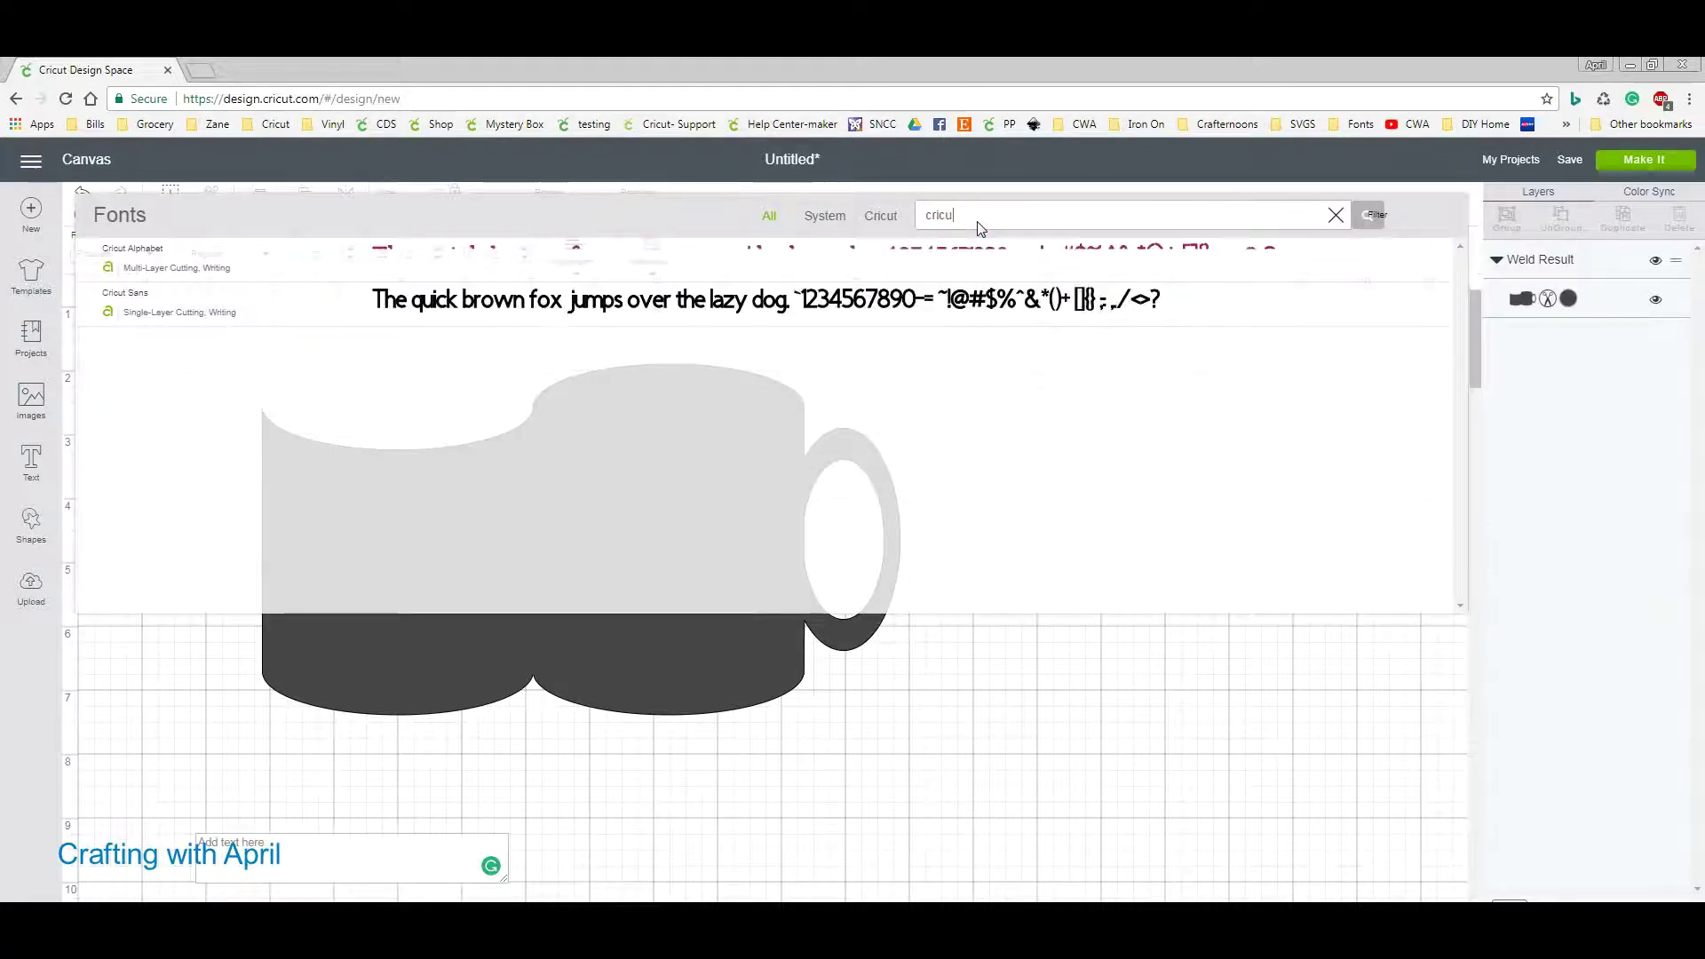
pyautogui.write('t sans')
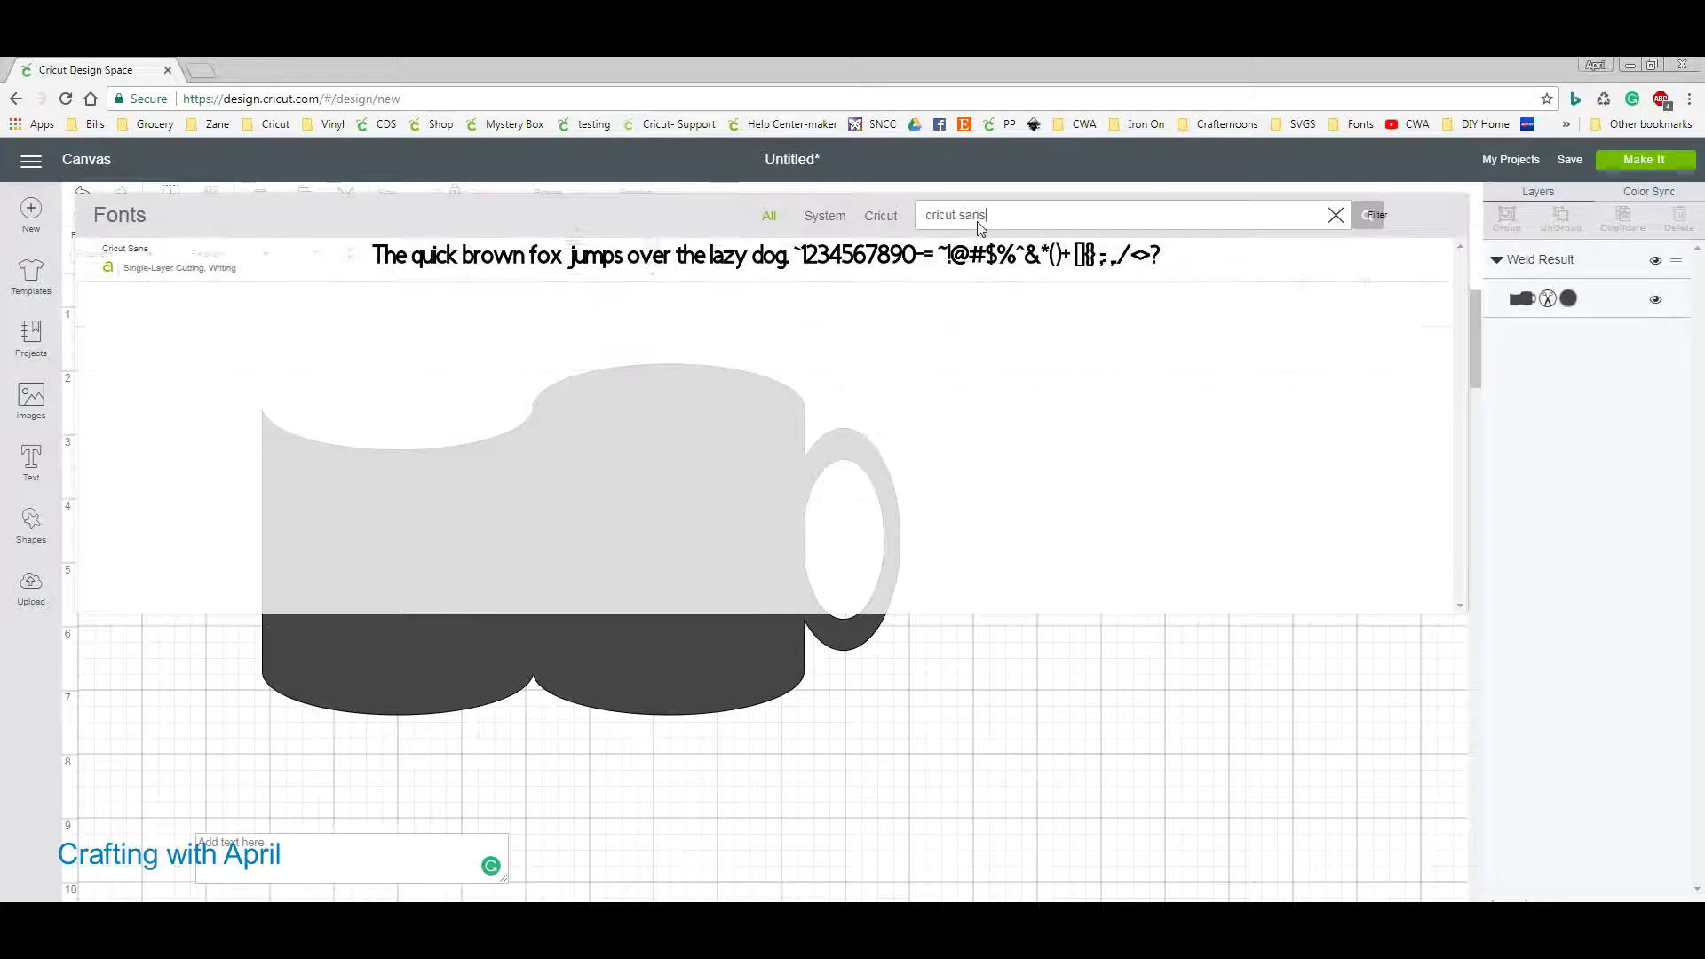
pyautogui.click(213, 271)
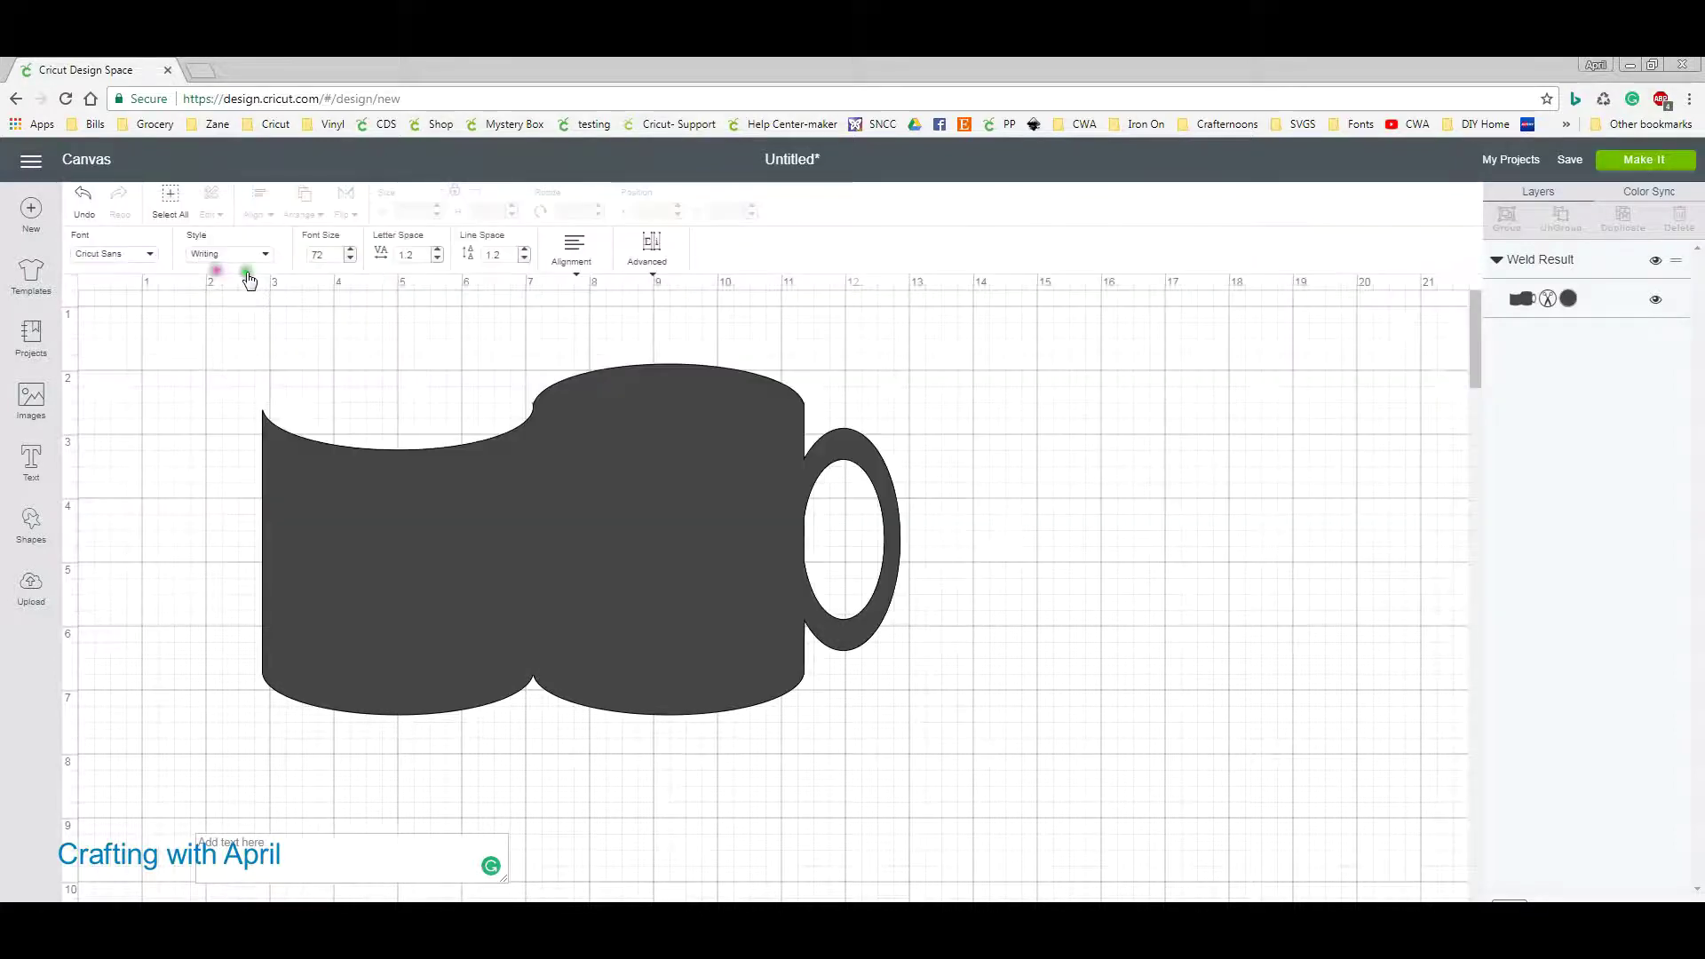
# Add the letter "C" as a Cricut Sans text object and set its style to Regular.
pyautogui.click(233, 848)
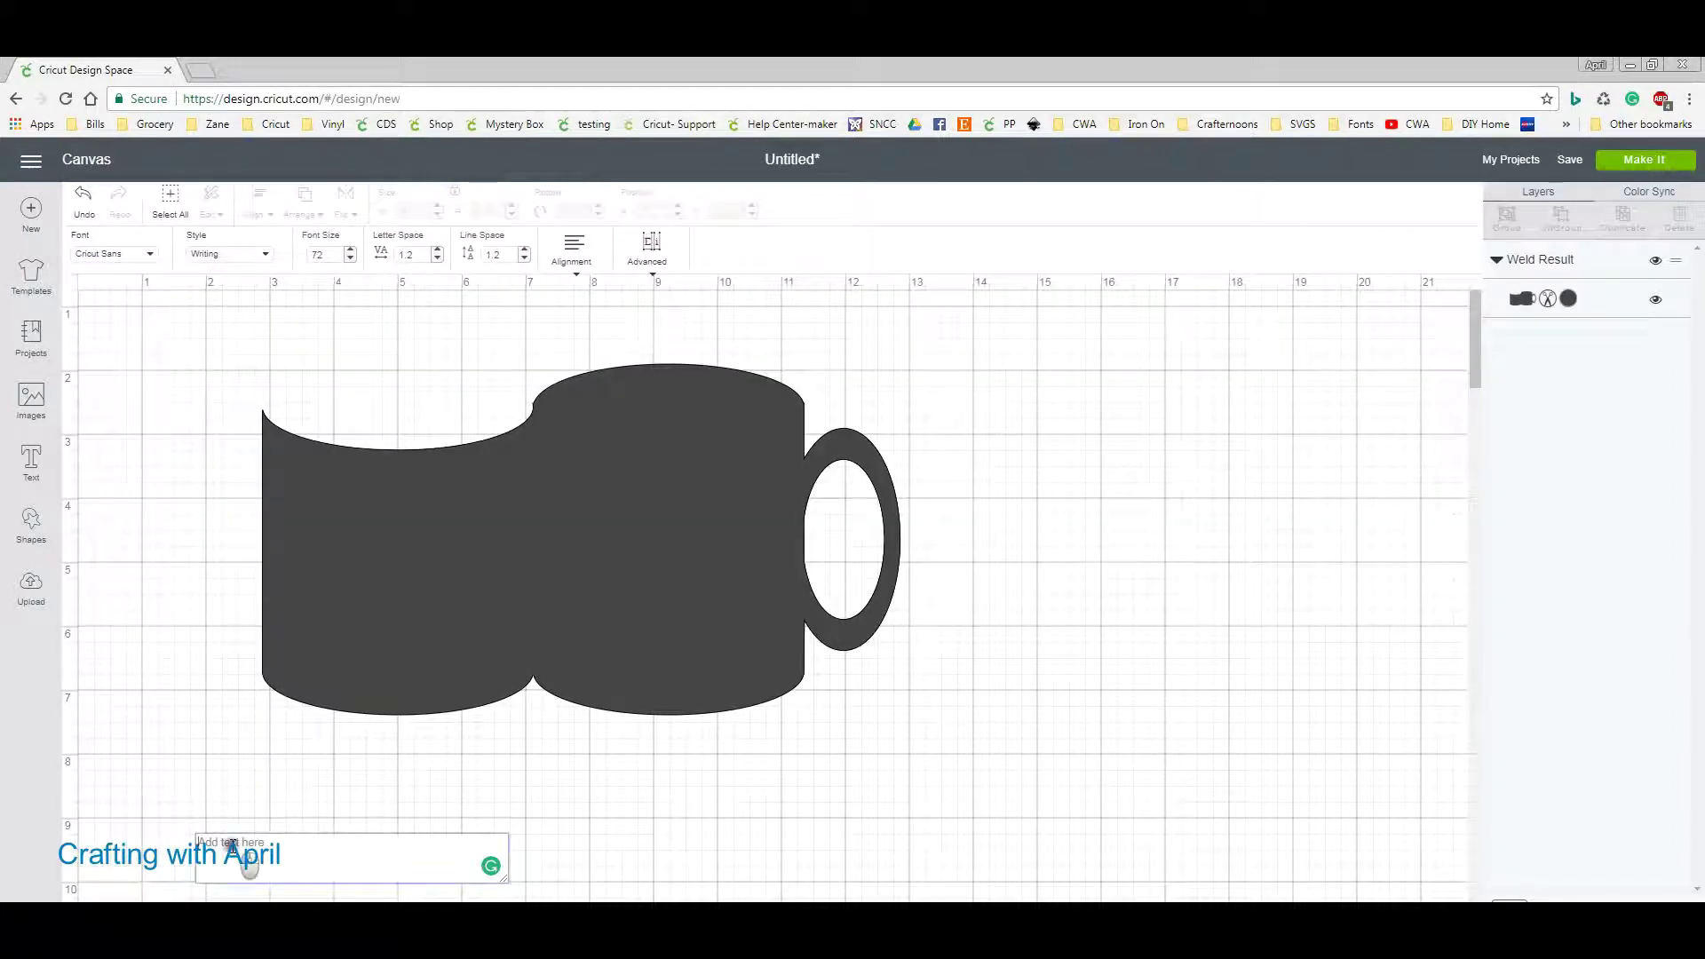
pyautogui.write('C')
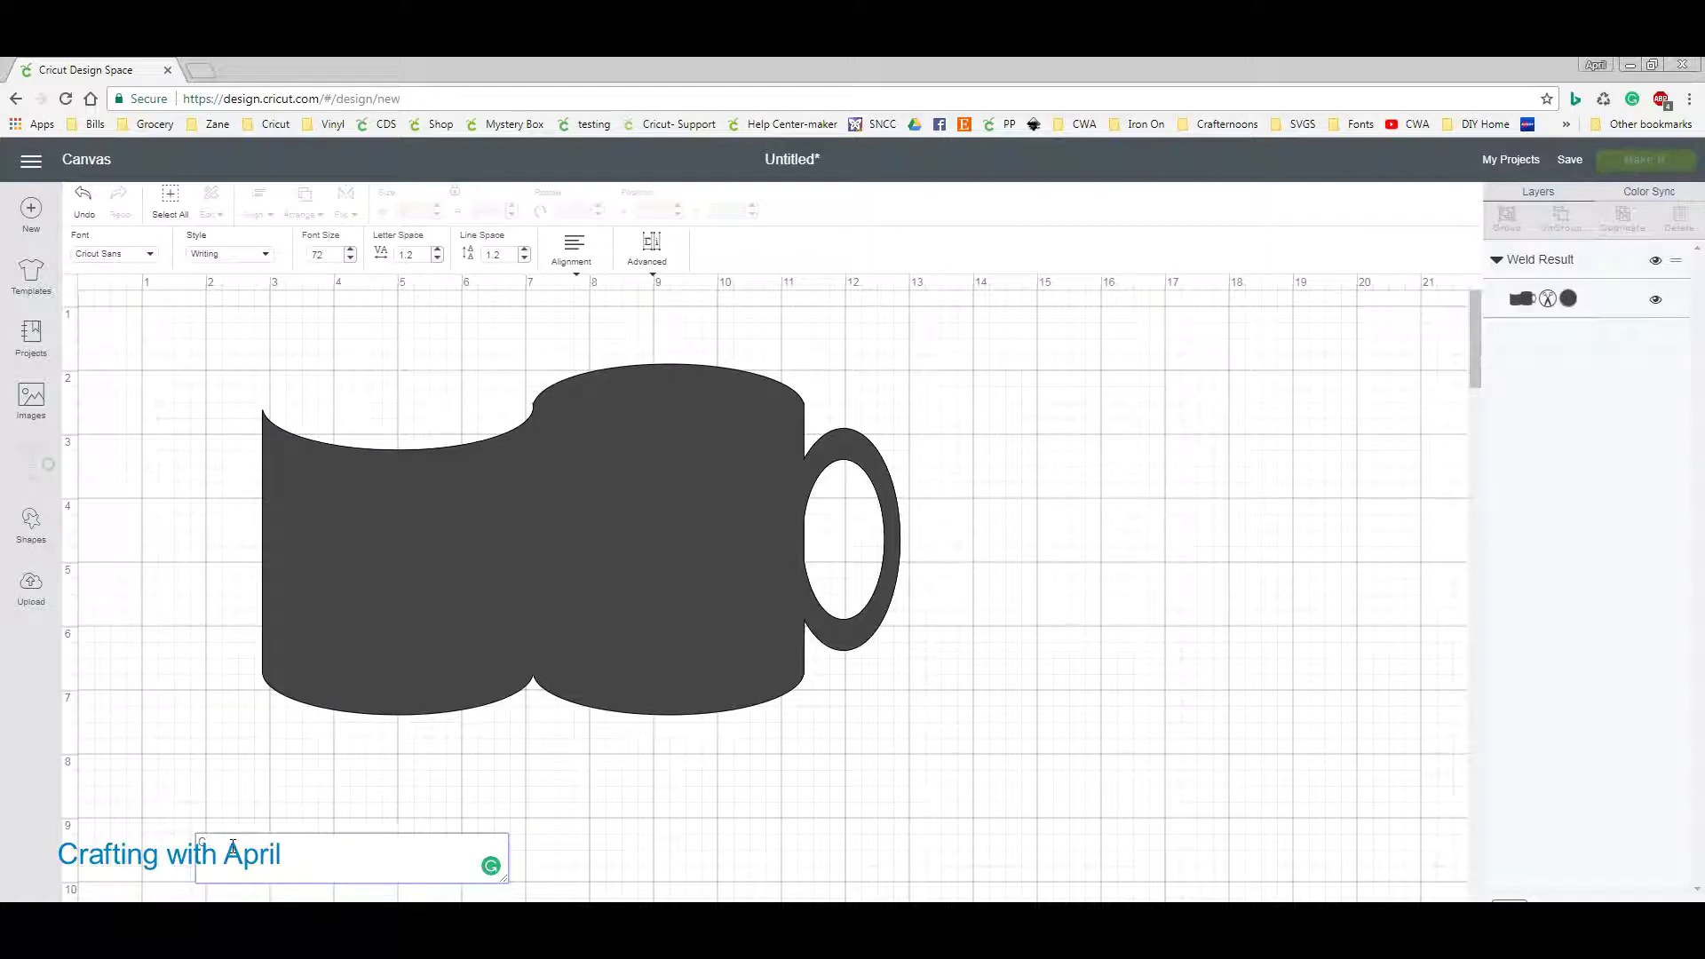
pyautogui.click(693, 819)
pyautogui.click(340, 802)
pyautogui.click(227, 258)
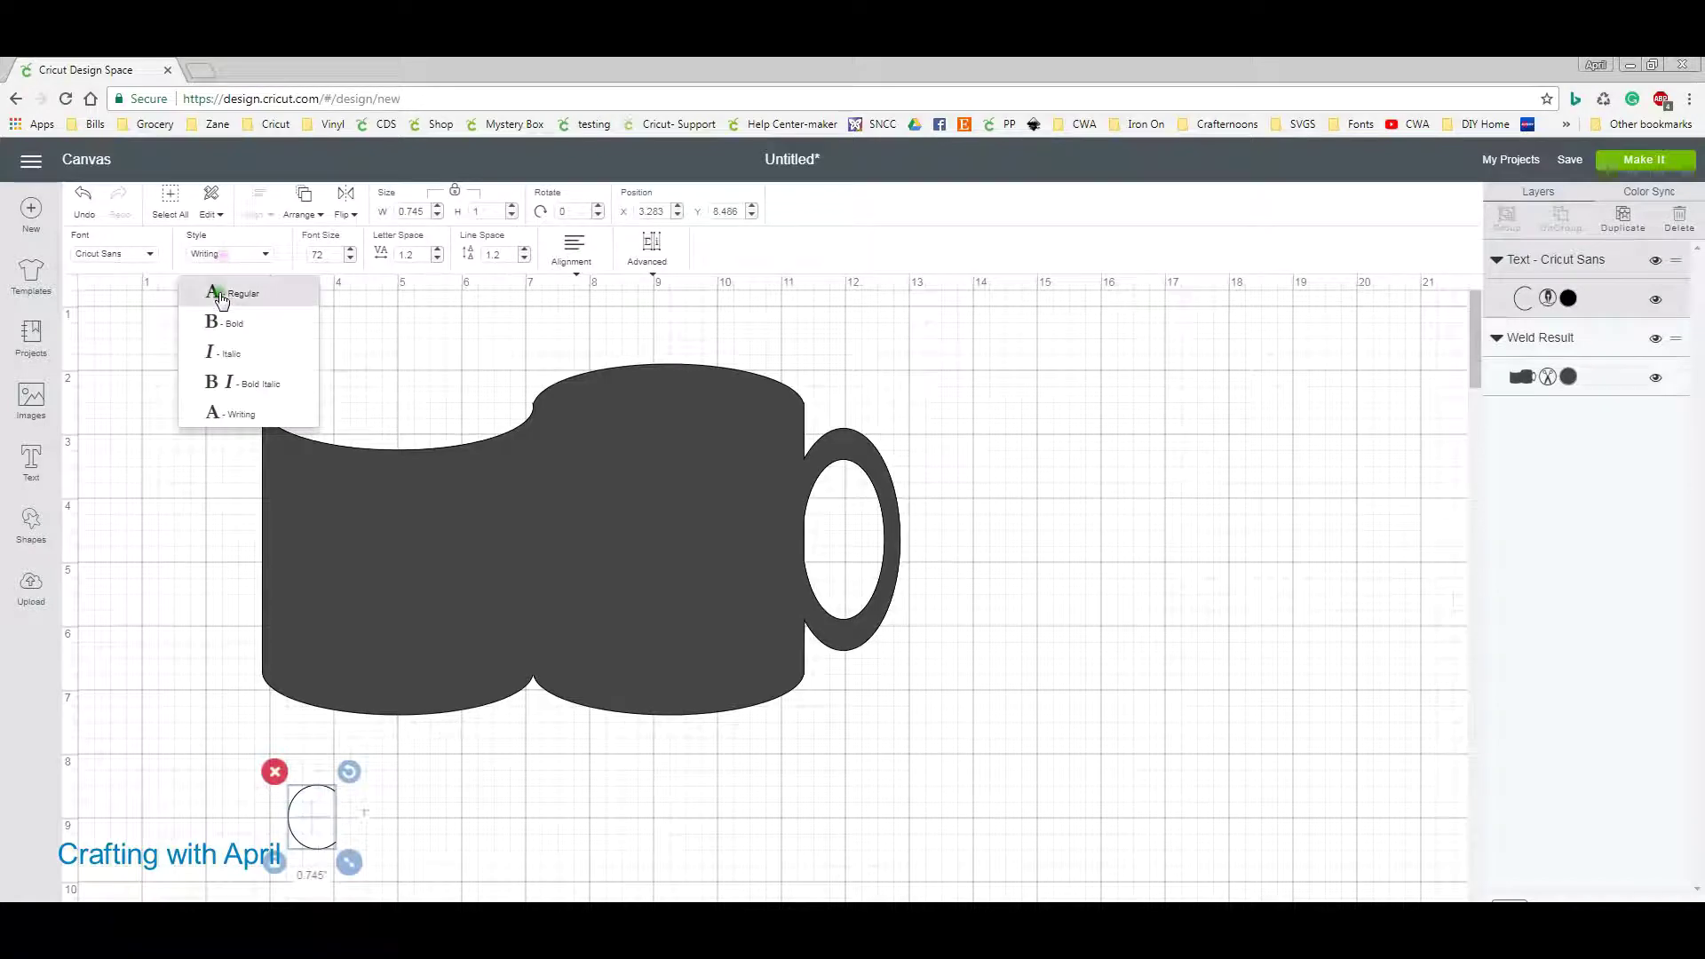
pyautogui.click(238, 292)
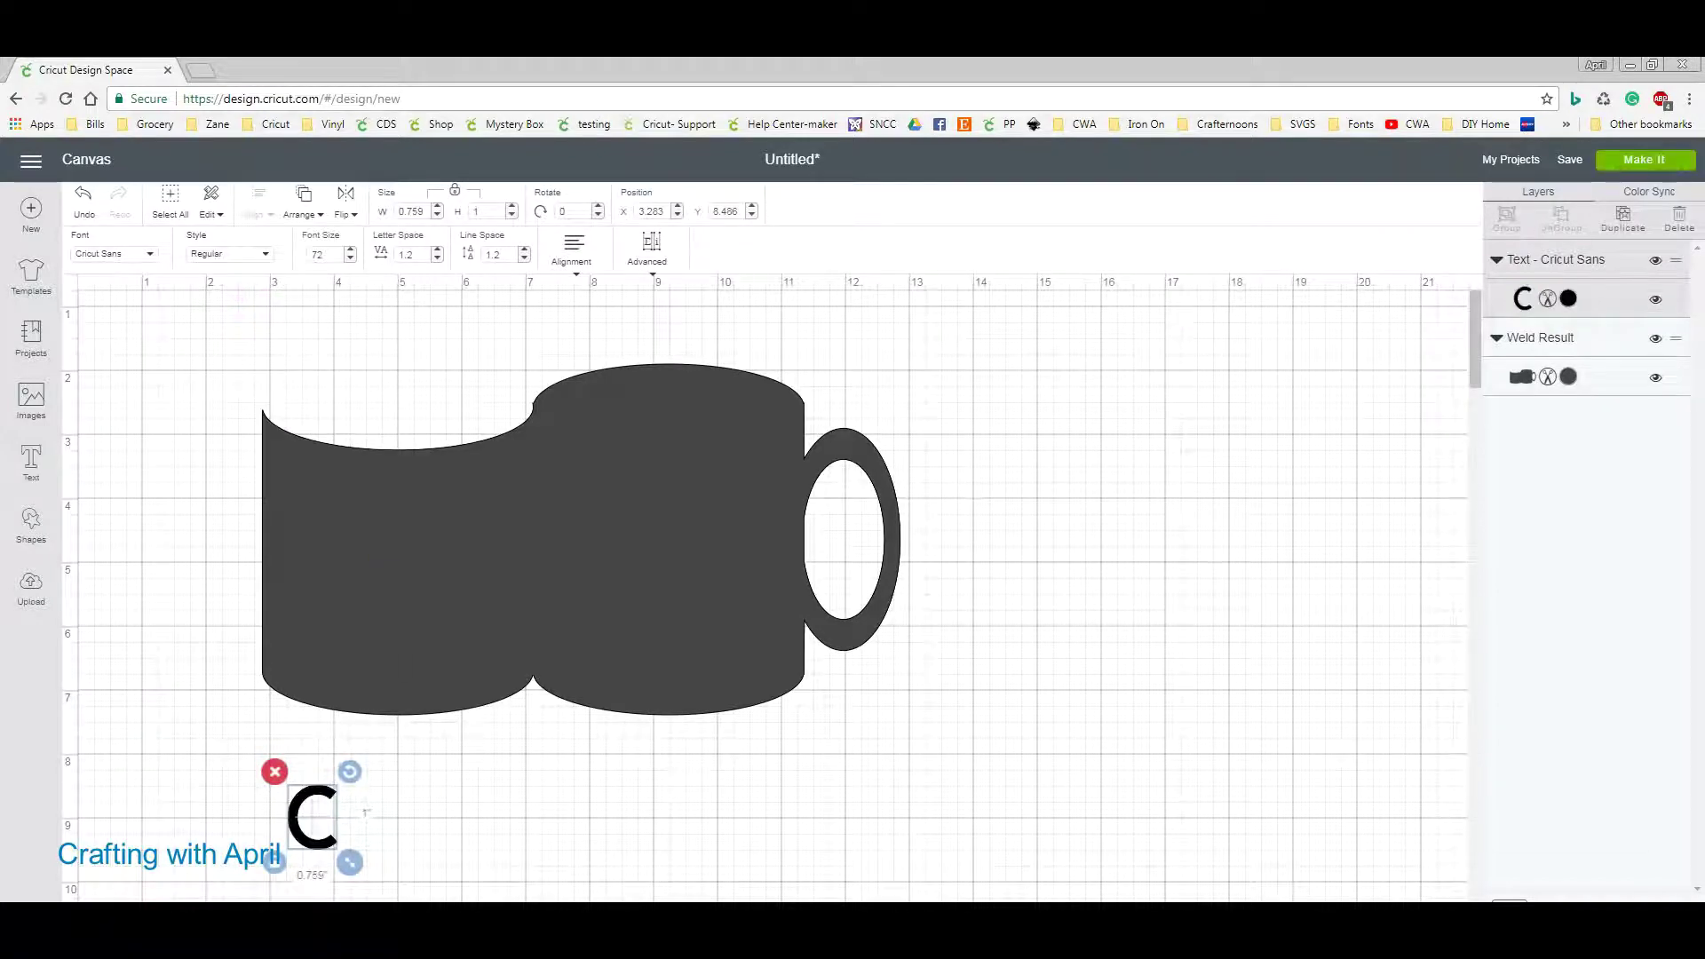
# Move the letter C beside the mug handle and rotate it 180 degrees.
pyautogui.moveTo(318, 793); pyautogui.dragTo(996, 505)
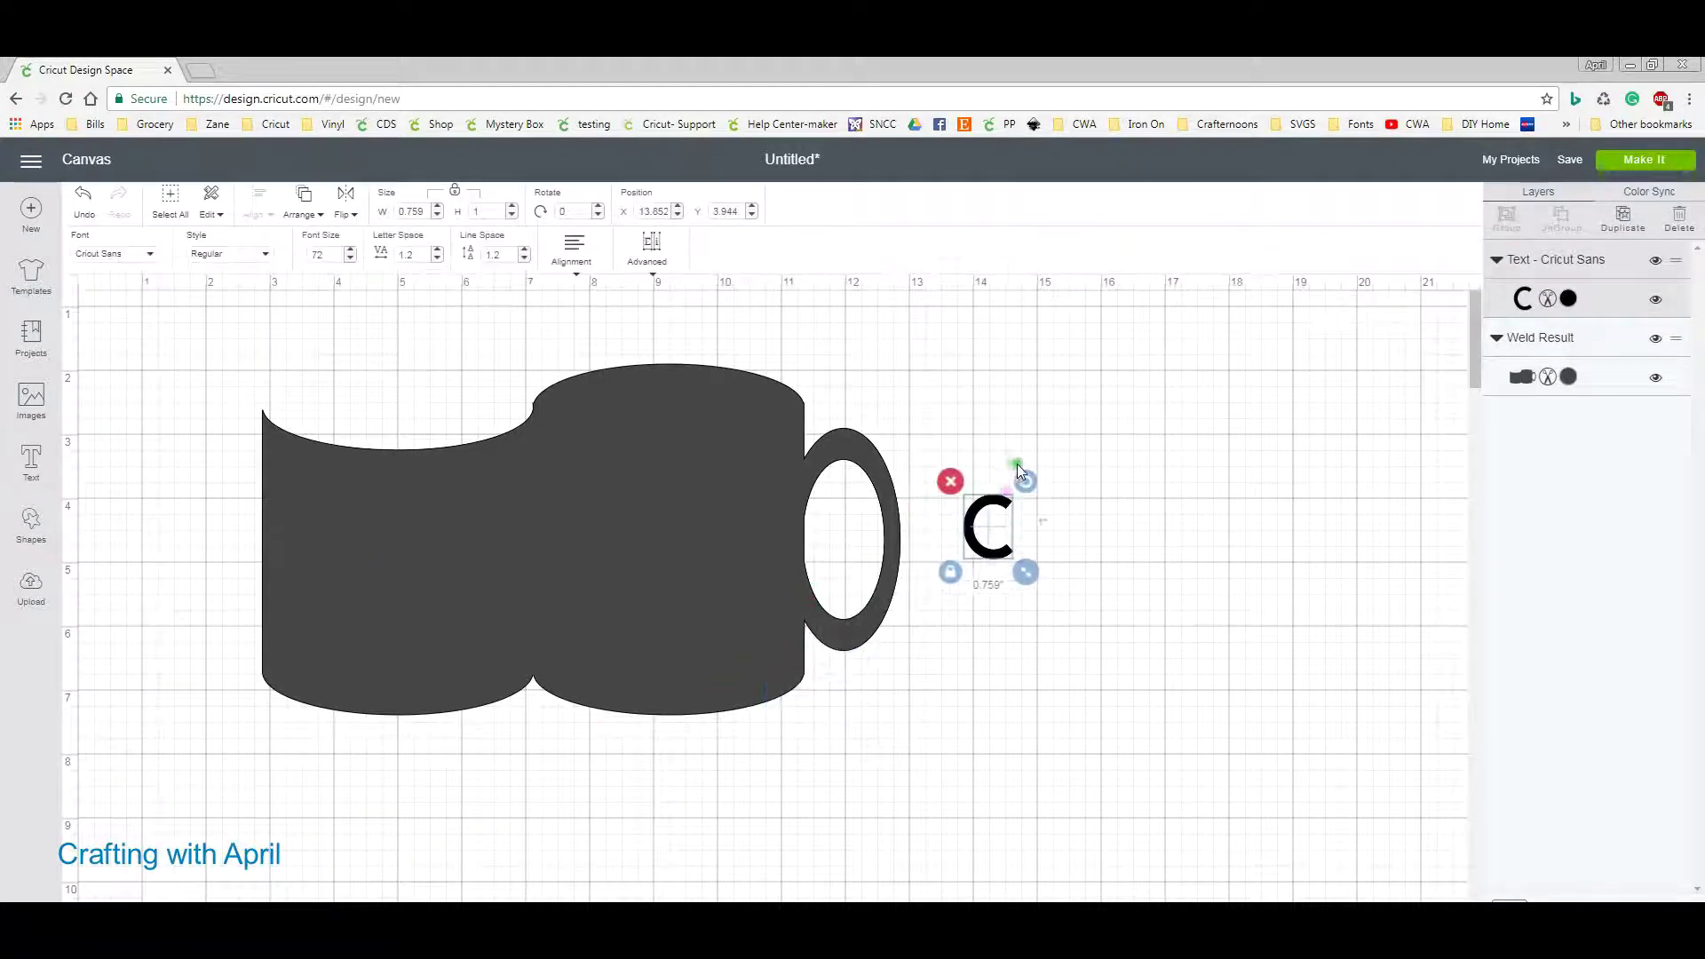
pyautogui.doubleClick(565, 211)
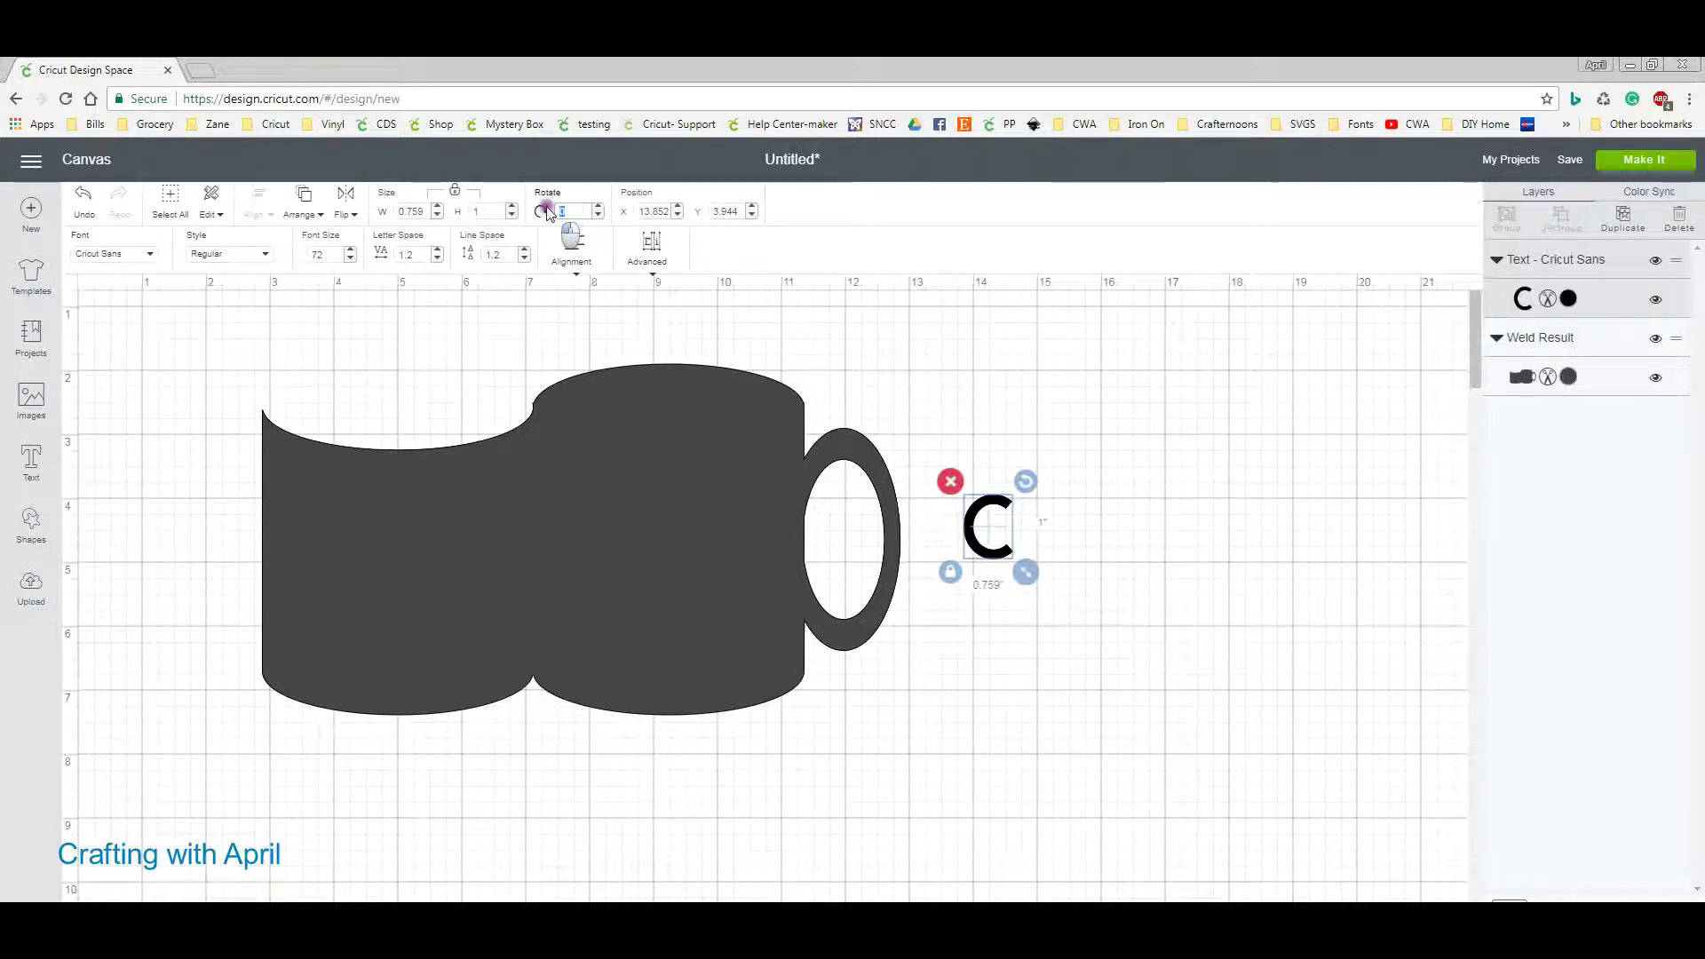
pyautogui.write('180')
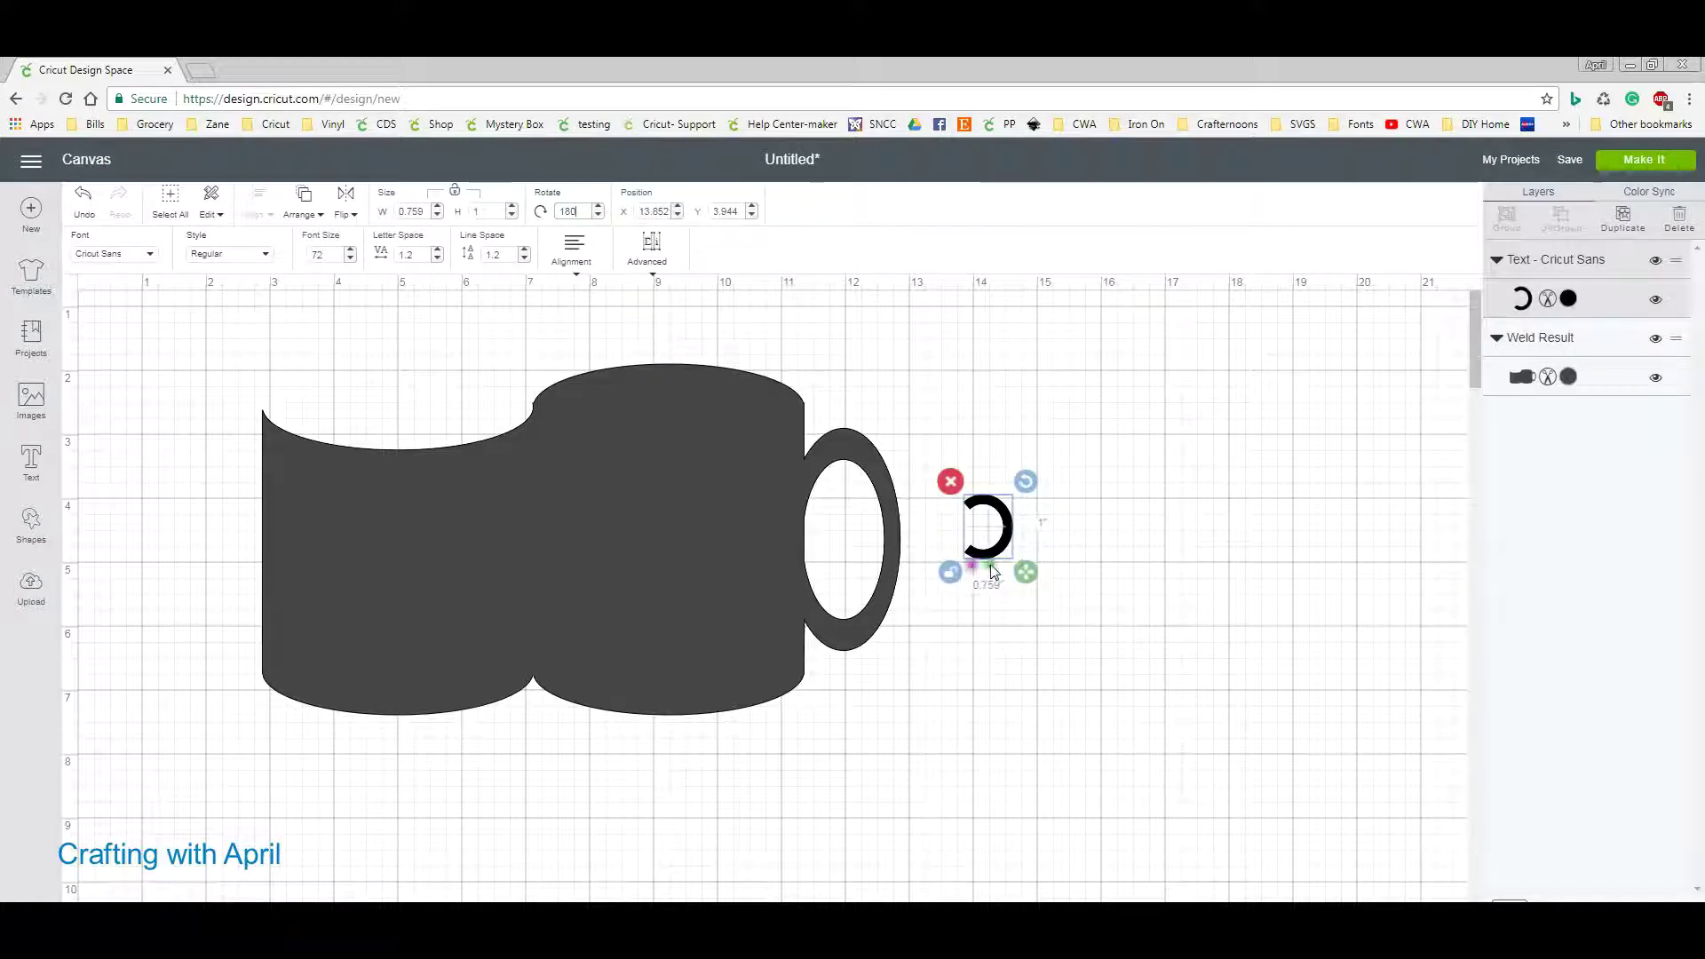
# Stretch the rotated C to about 1.36 by 2.92 in over the handle ring and weld it to the mug shape.
pyautogui.moveTo(1025, 572); pyautogui.dragTo(911, 656)
pyautogui.moveTo(859, 593); pyautogui.dragTo(855, 595)
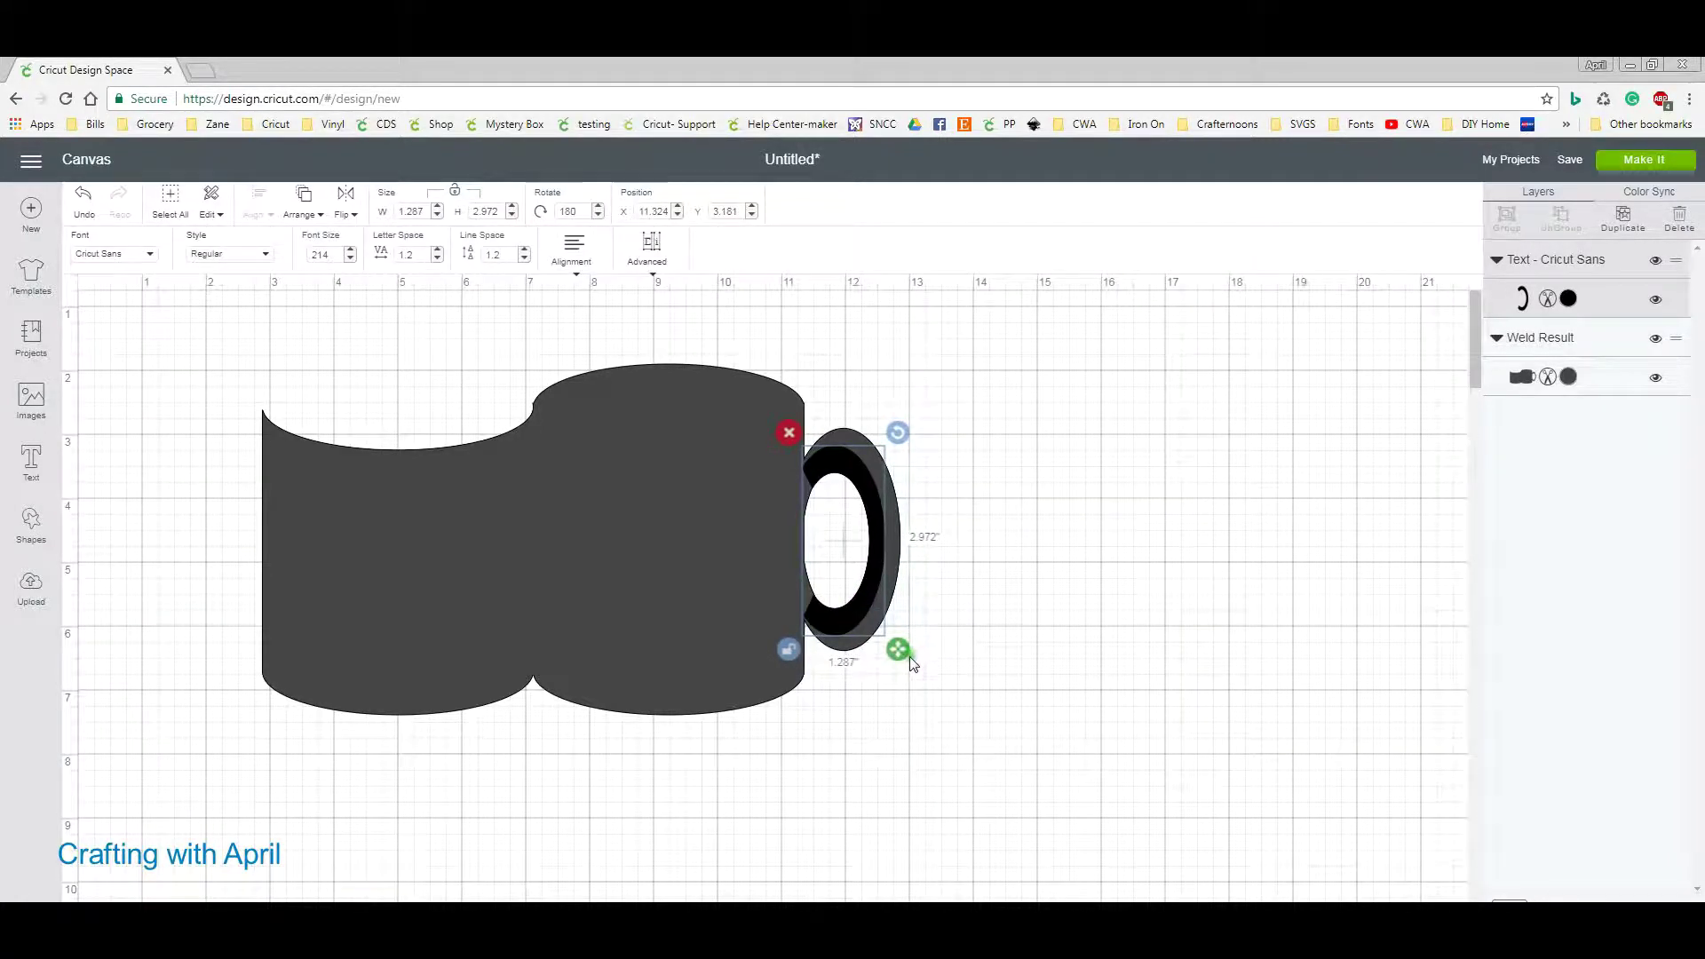
pyautogui.moveTo(899, 649); pyautogui.dragTo(859, 609)
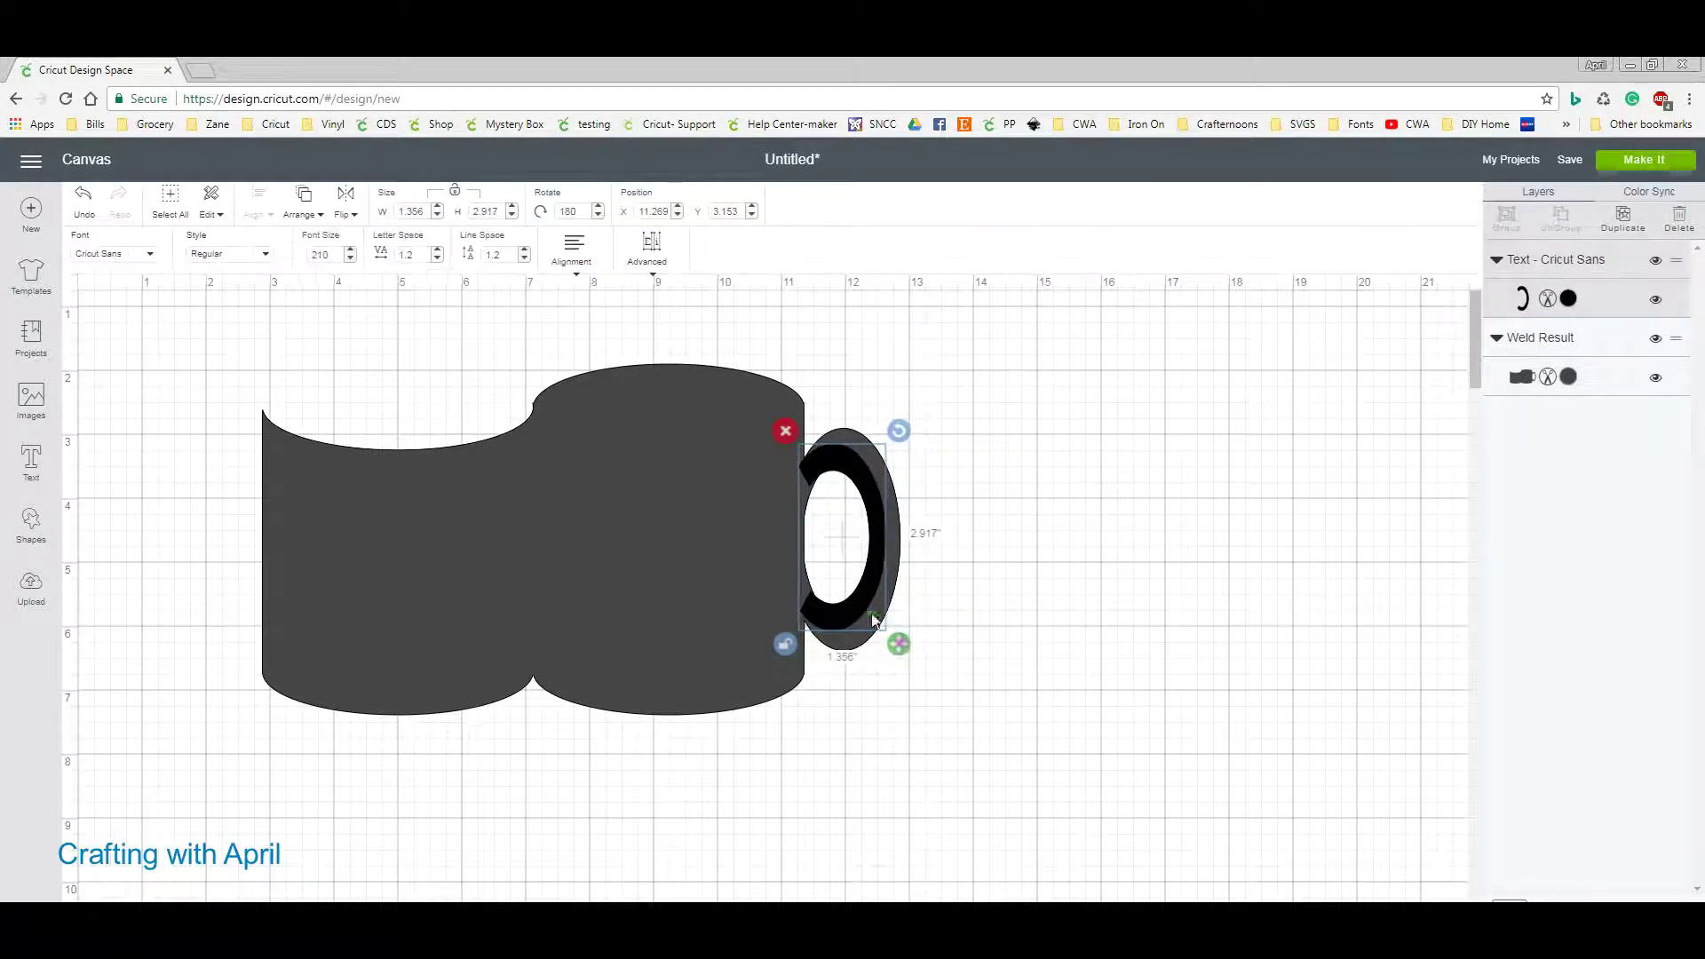
pyautogui.click(1008, 609)
pyautogui.moveTo(713, 313); pyautogui.dragTo(920, 550)
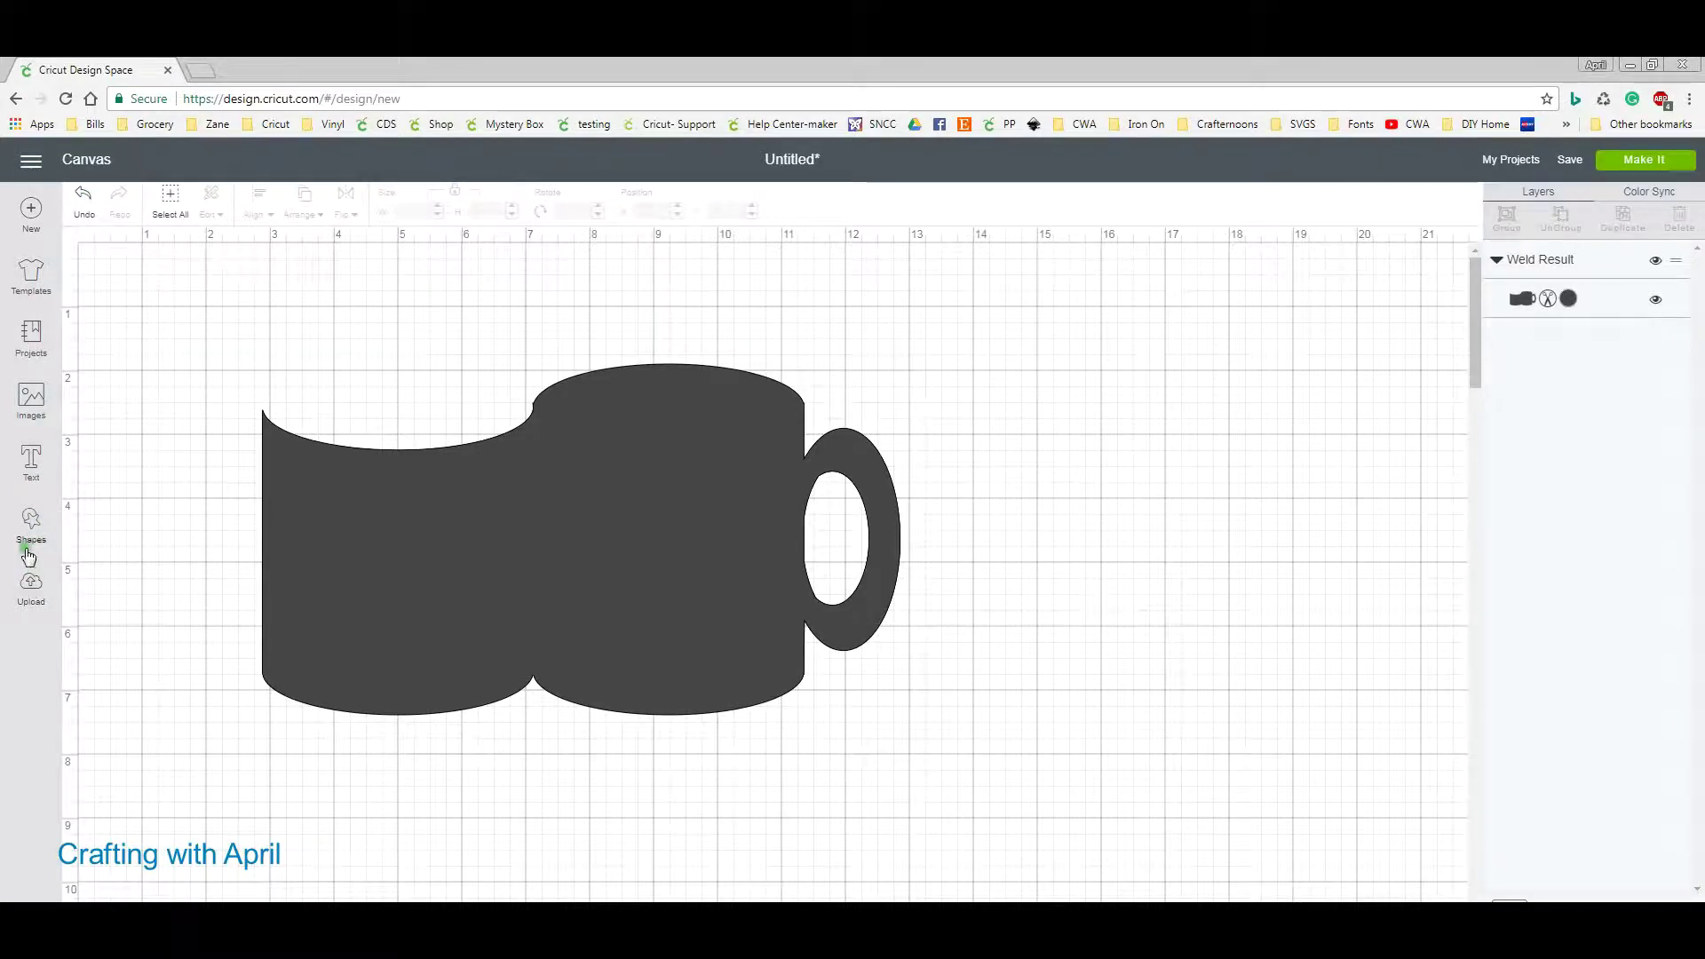
# Try a rotated, unproportionally stretched Cricut Sans letter "D" over the handle opening, and delete it.
pyautogui.click(31, 471)
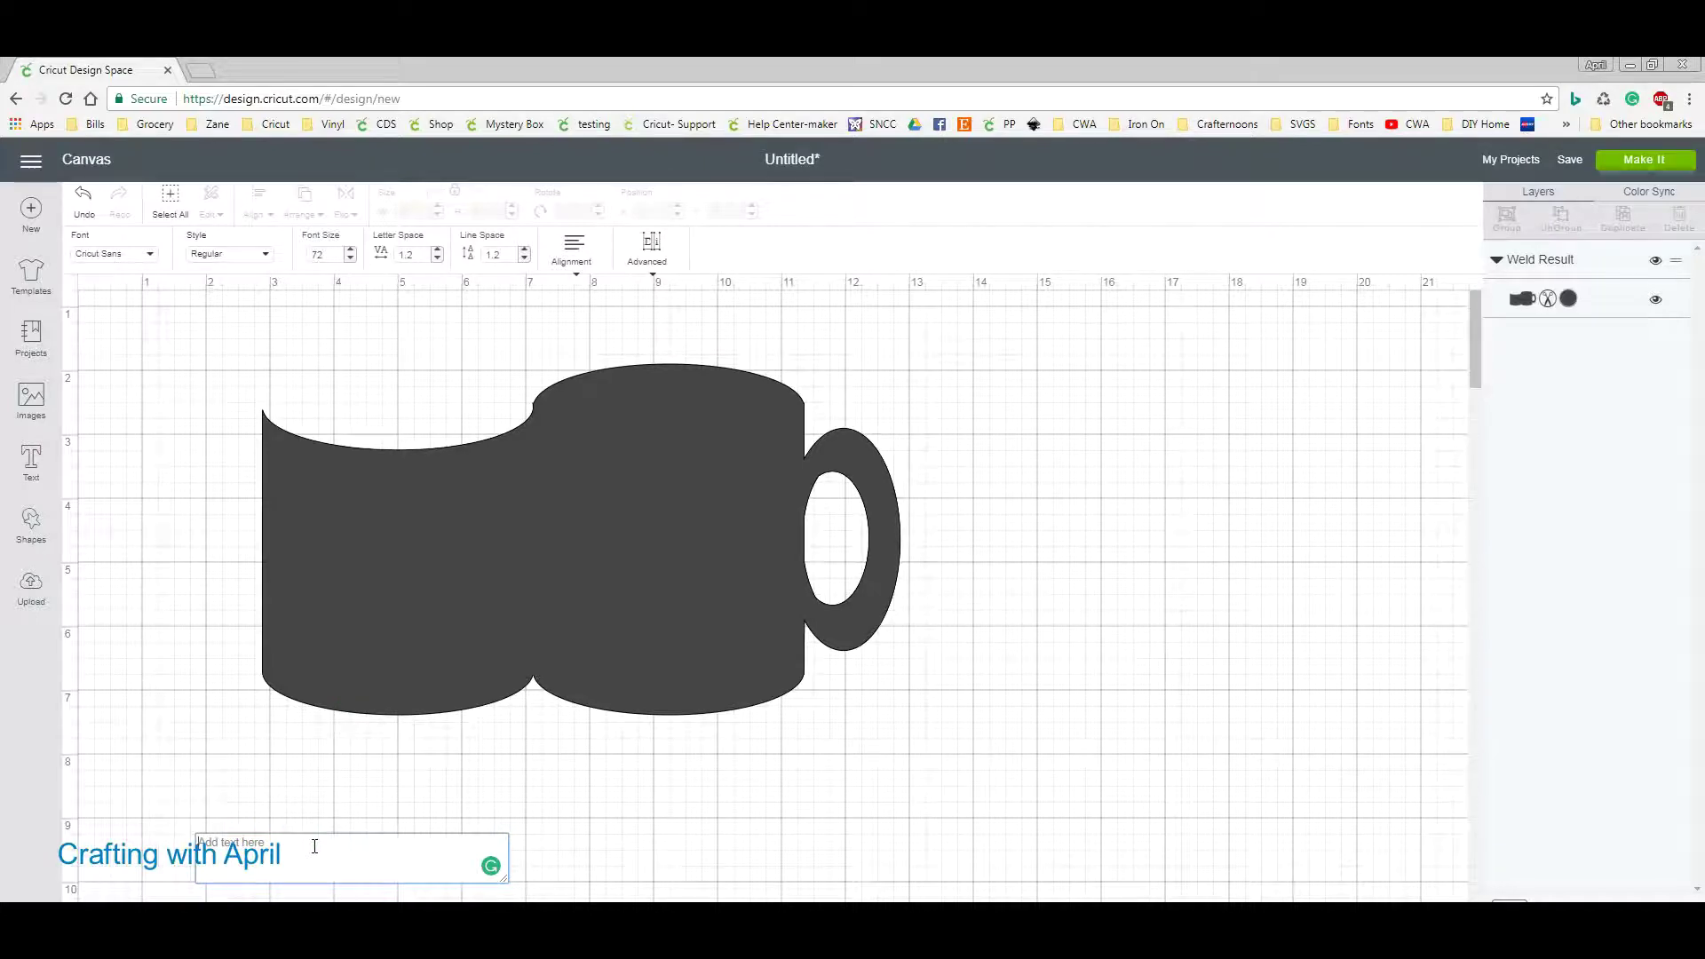
pyautogui.write('d')
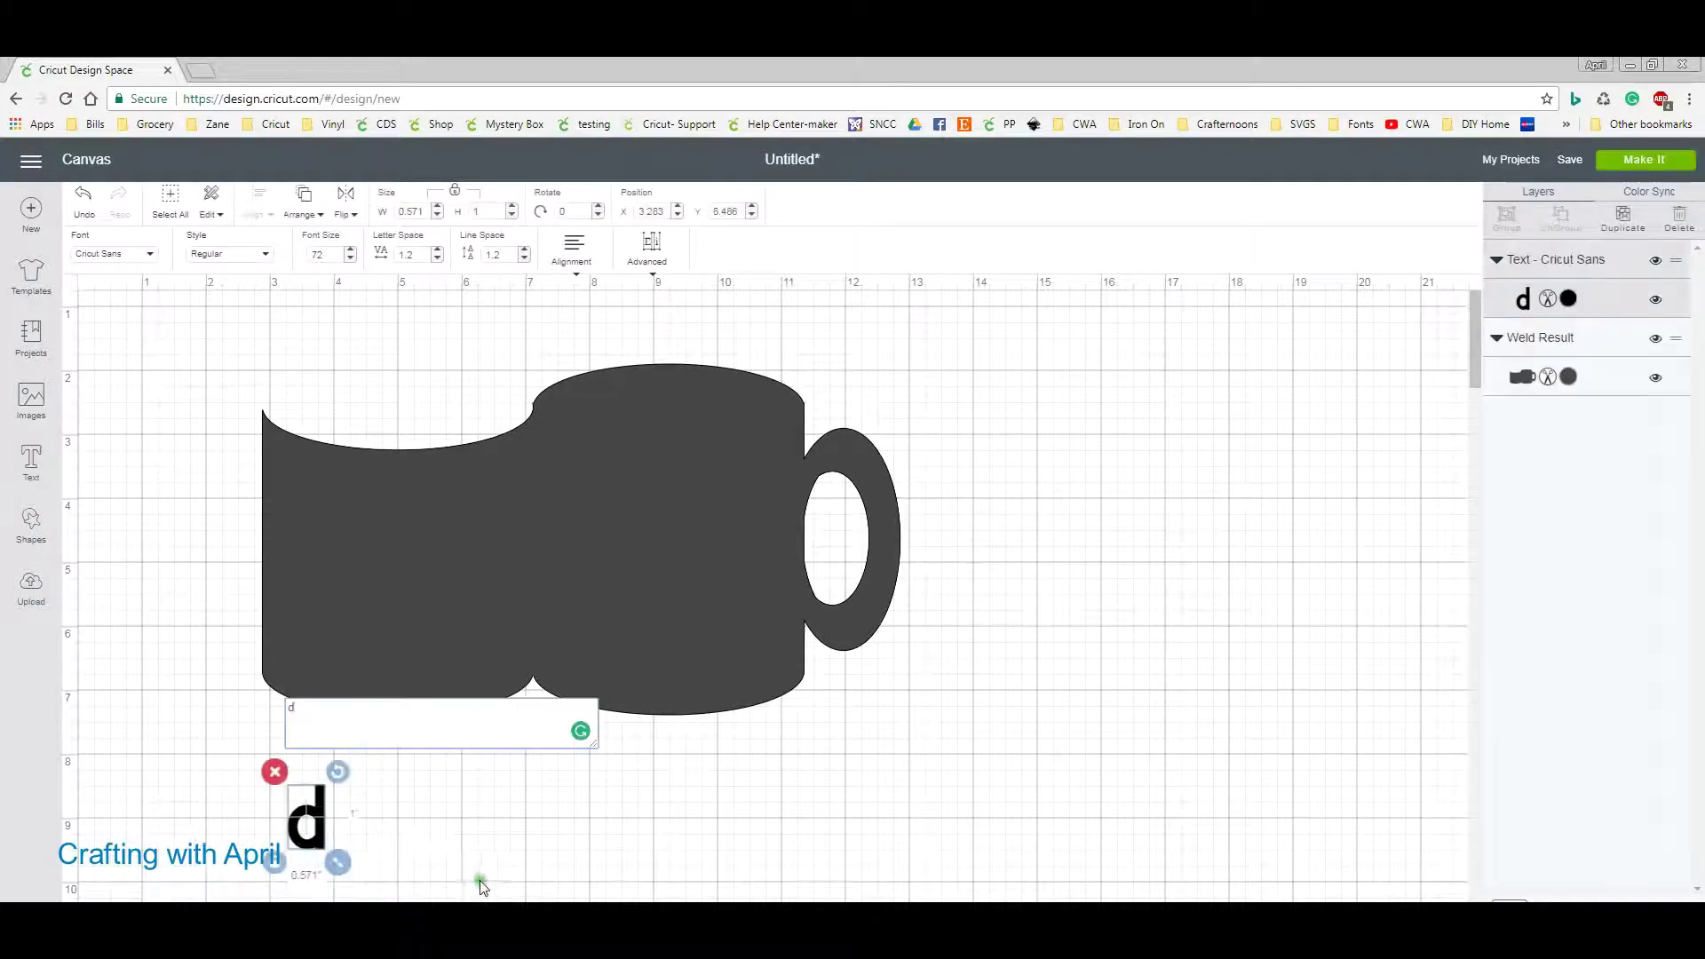
pyautogui.press('BackSpace')
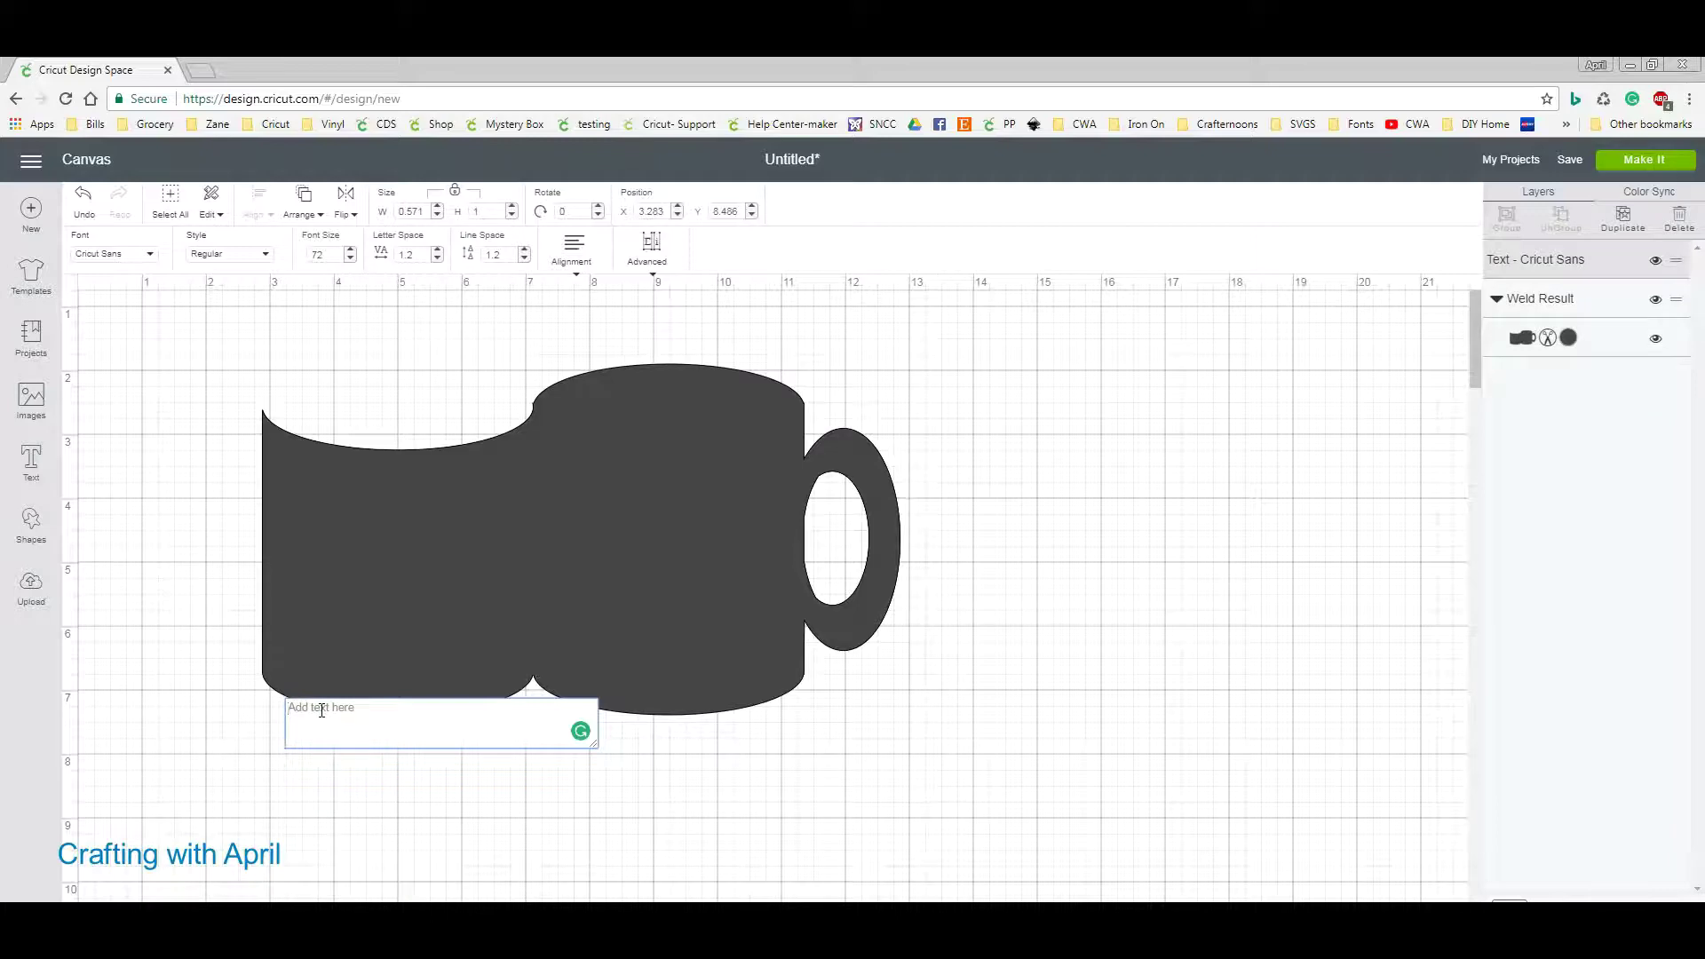
pyautogui.write('D')
pyautogui.moveTo(336, 826); pyautogui.dragTo(861, 579)
pyautogui.moveTo(881, 476); pyautogui.dragTo(801, 621)
pyautogui.moveTo(861, 573); pyautogui.dragTo(1010, 599)
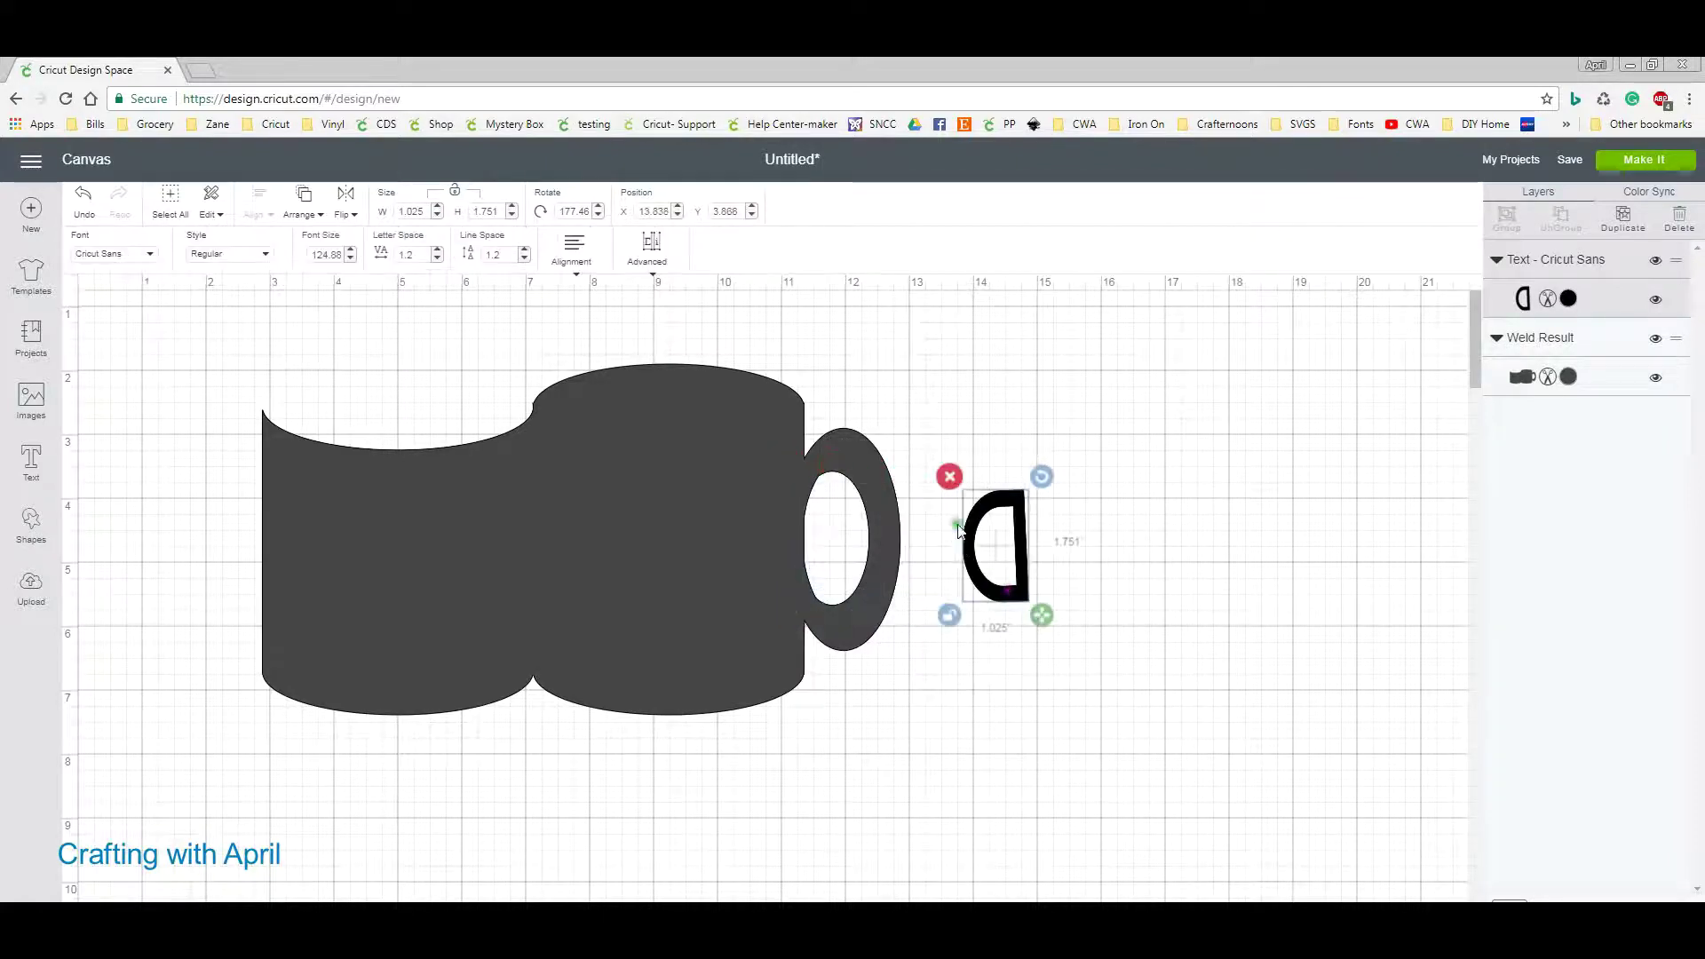
pyautogui.click(949, 478)
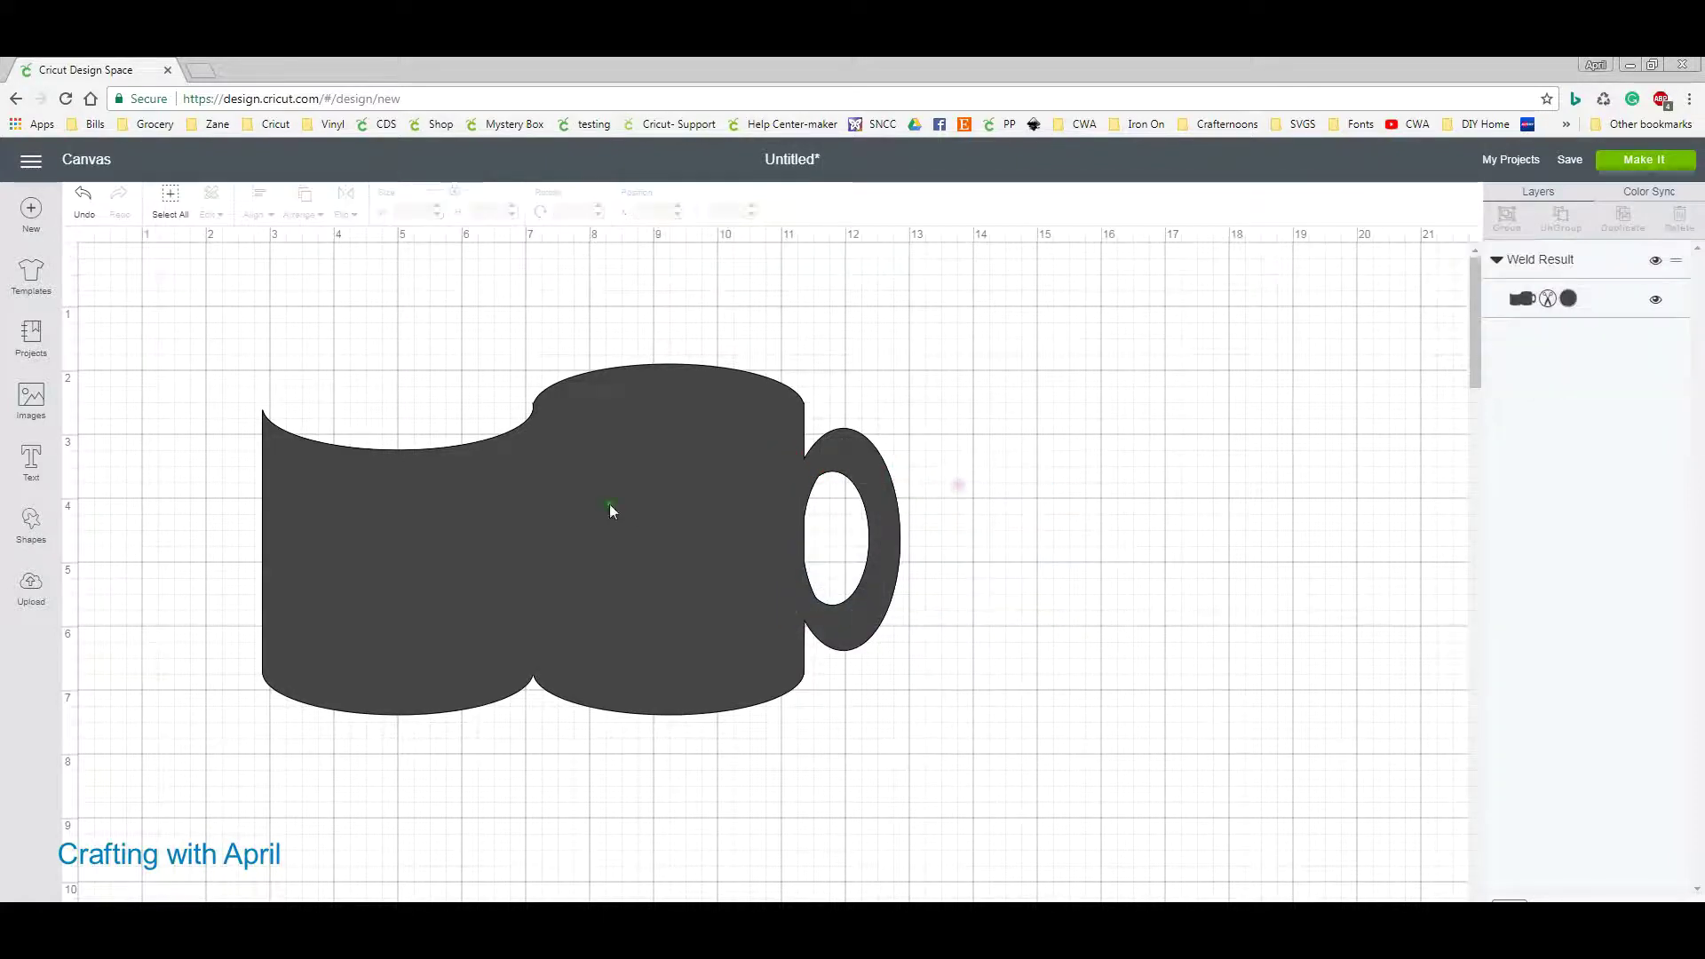
# Insert a circle, reshape it to an ellipse about 0.53 by 1.88 in, and place it along the handle opening's inner edge.
pyautogui.click(35, 530)
pyautogui.click(164, 409)
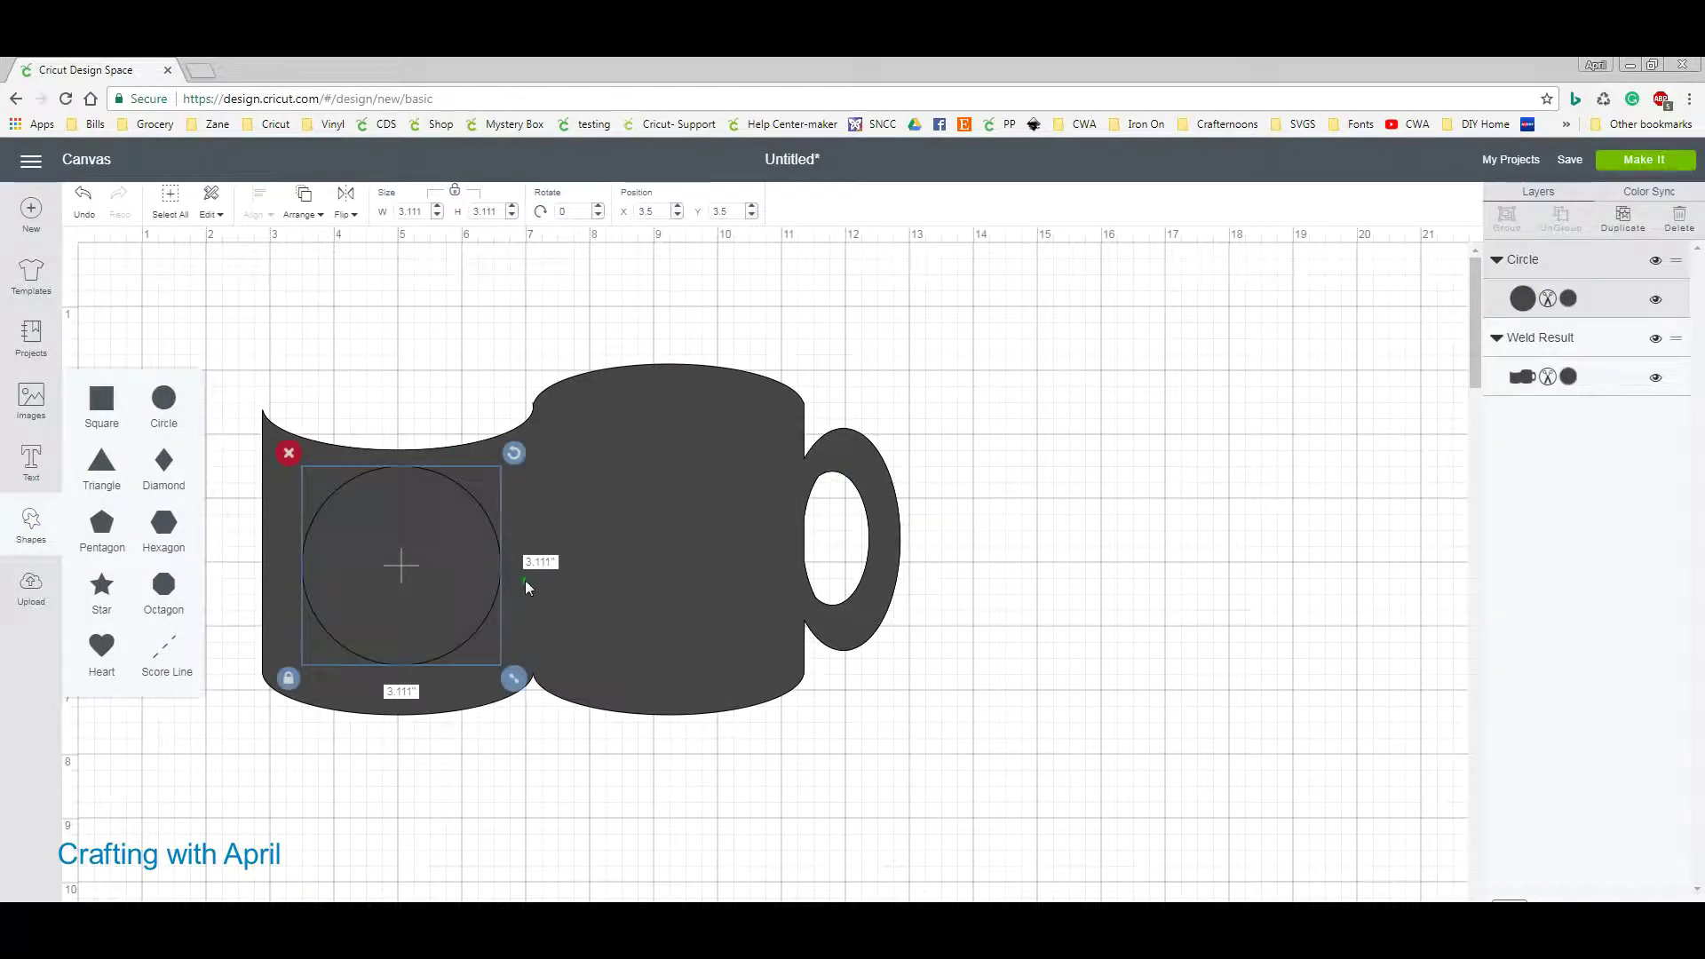
pyautogui.moveTo(484, 673); pyautogui.dragTo(400, 635)
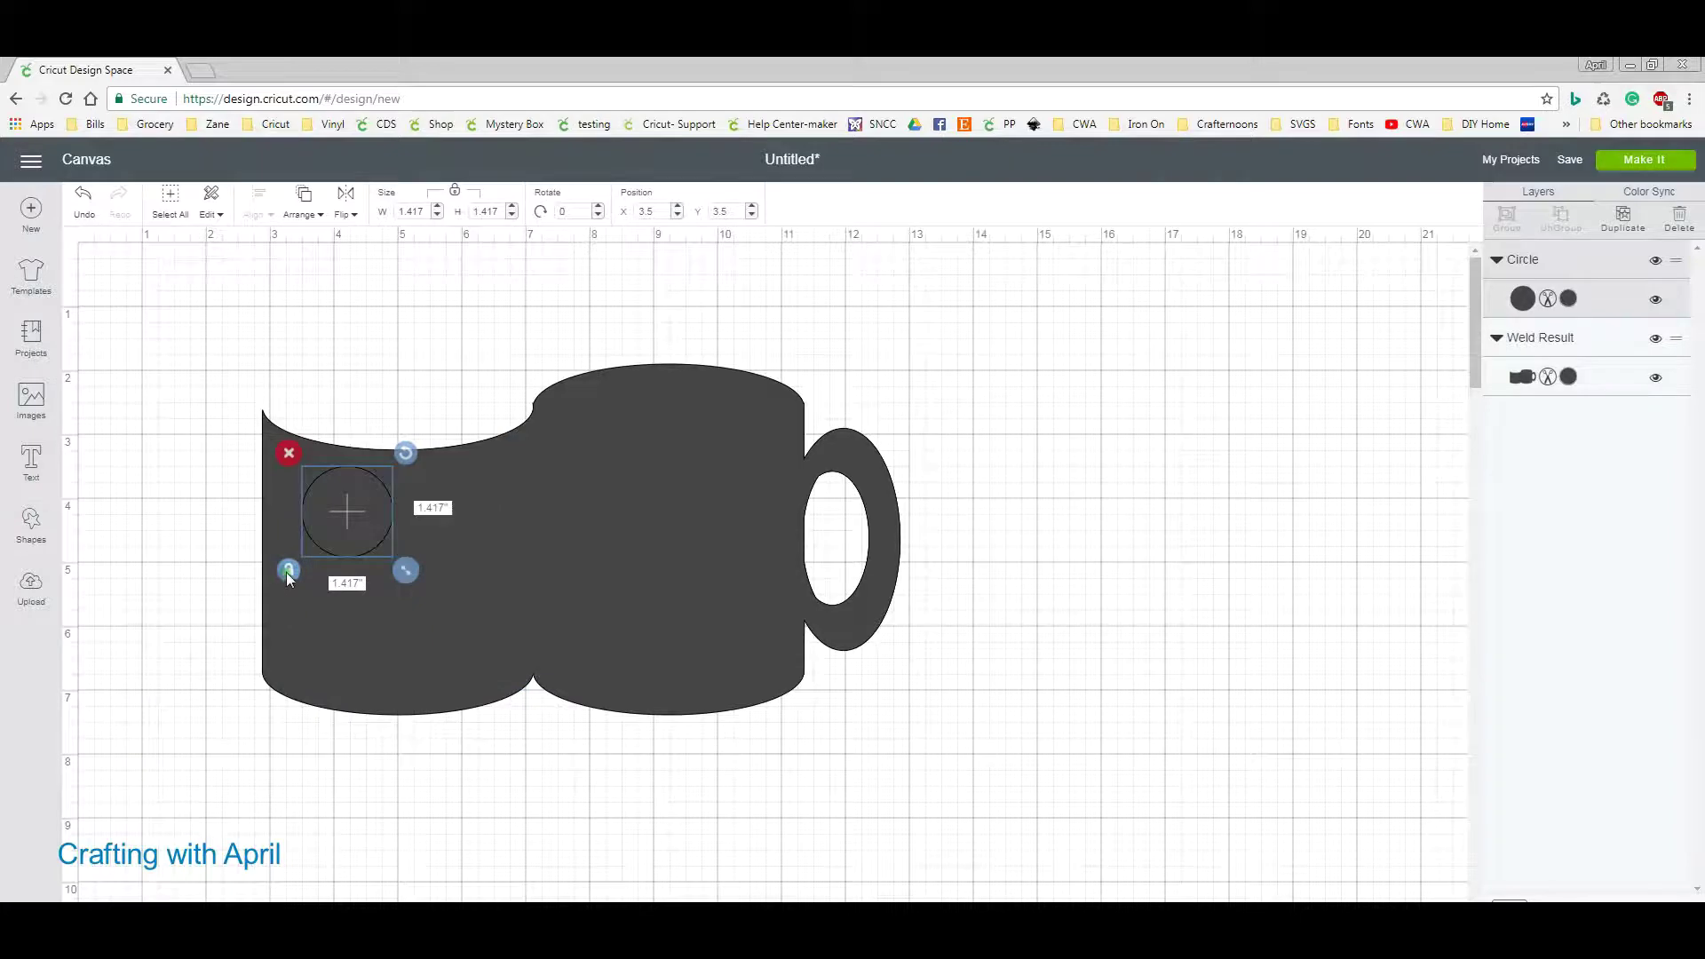
pyautogui.moveTo(407, 571); pyautogui.dragTo(836, 575)
pyautogui.moveTo(832, 573)
pyautogui.mouseDown()
pyautogui.moveTo(847, 617)
pyautogui.moveTo(811, 568)
pyautogui.mouseUp()
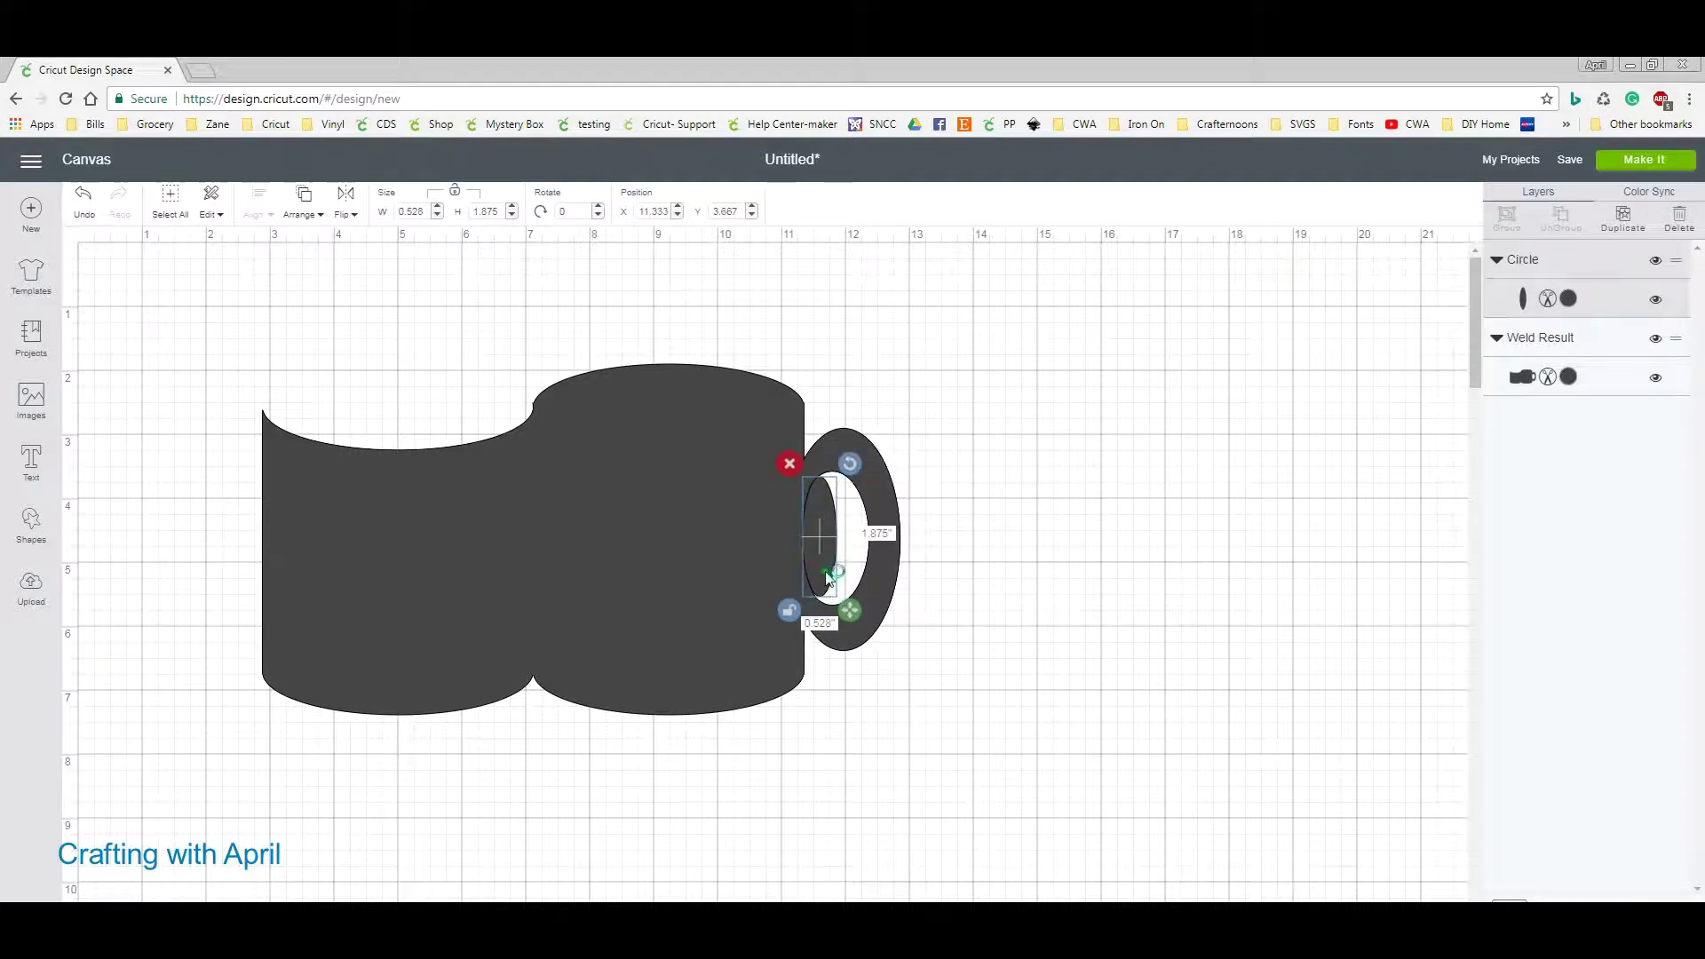
# Slice the mug shape with the narrow ellipse, and separate the mug and delete the leftover ellipse and slivers.
pyautogui.hotkey('ctrl', 'a')
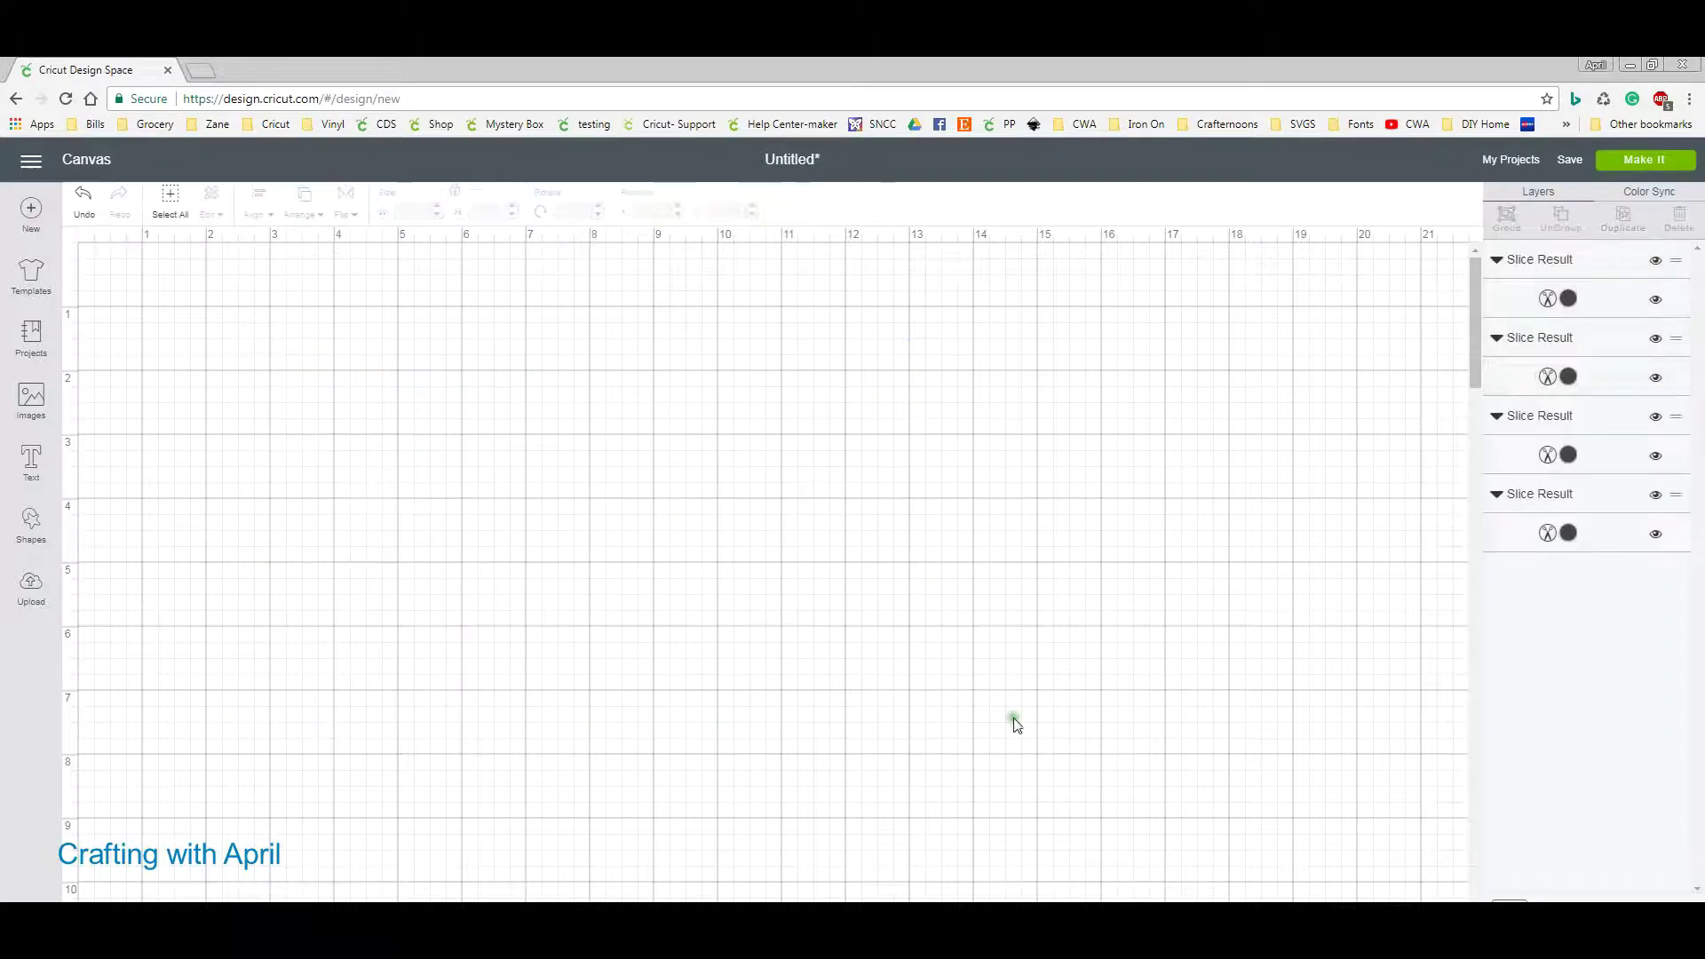
pyautogui.moveTo(813, 570); pyautogui.dragTo(703, 594)
pyautogui.click(816, 546)
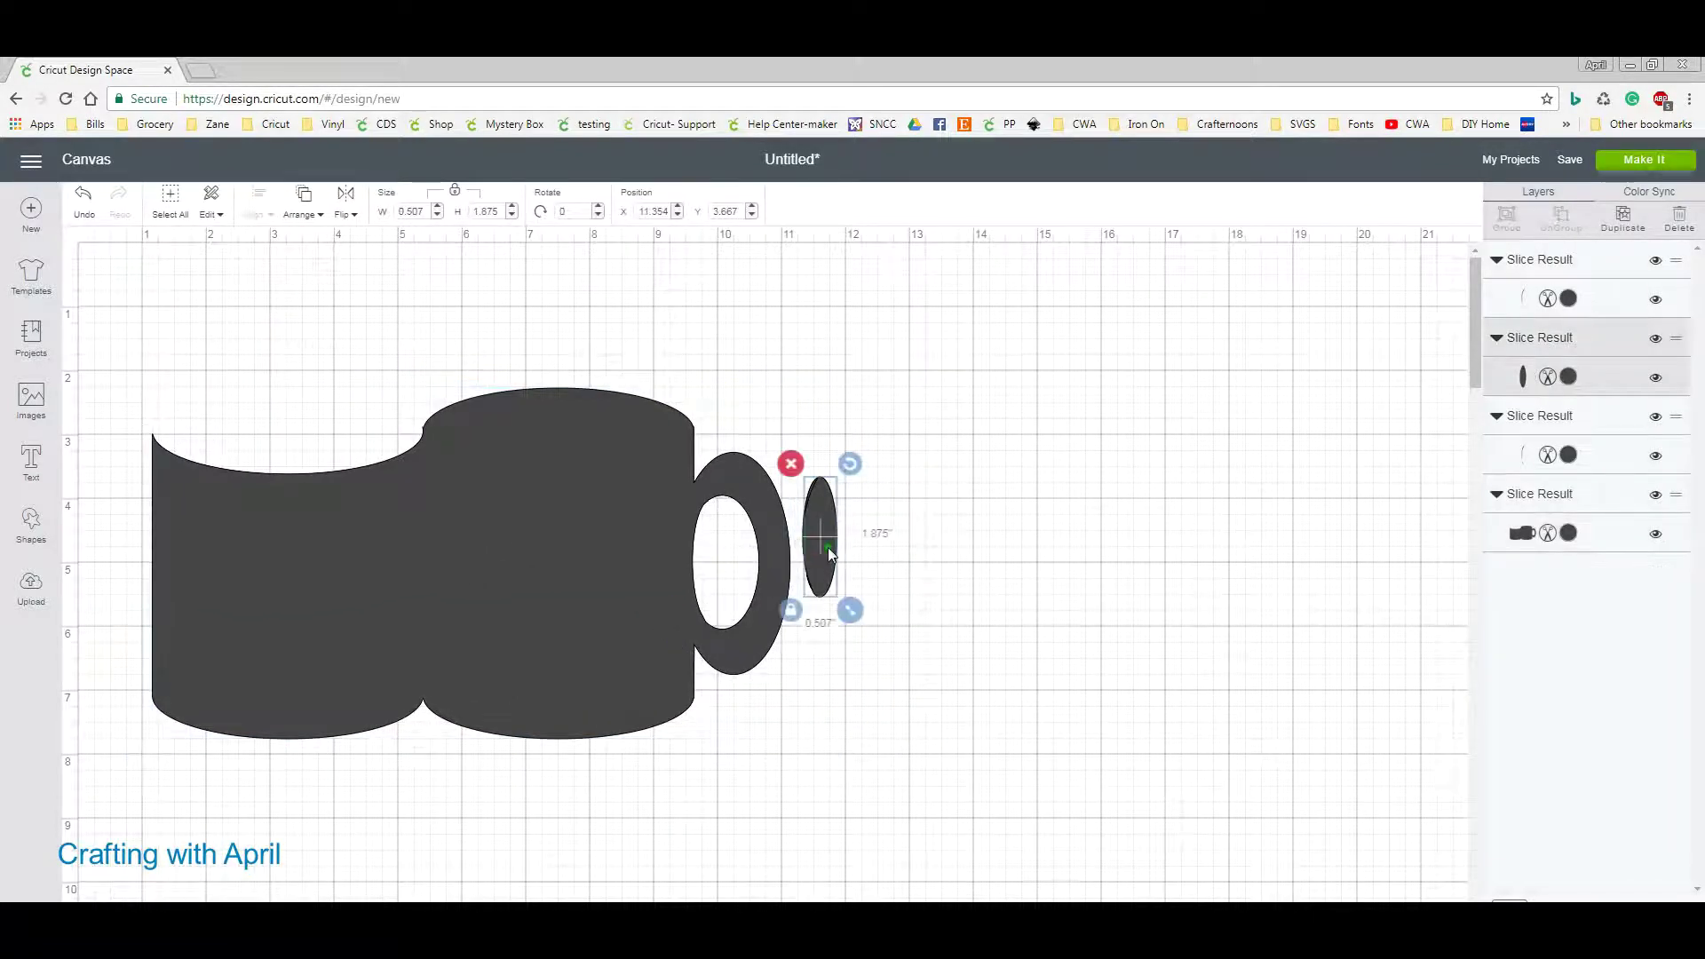
pyautogui.moveTo(828, 547); pyautogui.dragTo(894, 547)
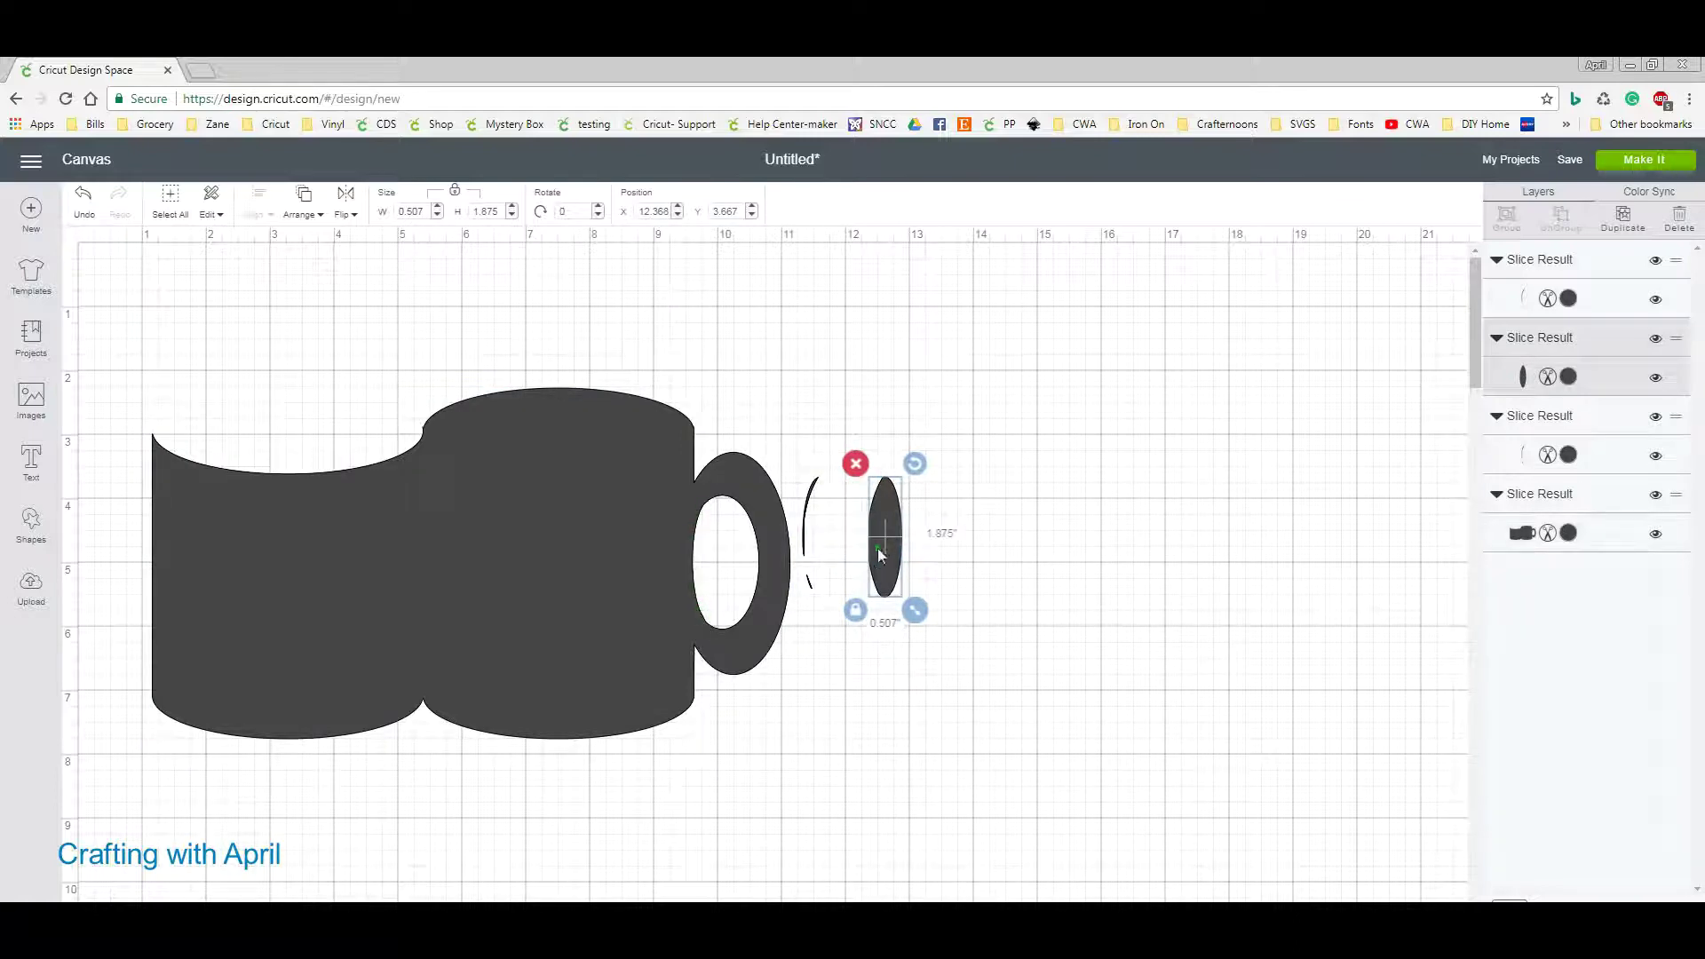
pyautogui.moveTo(810, 441); pyautogui.dragTo(968, 622)
pyautogui.click(798, 471)
pyautogui.click(789, 465)
pyautogui.moveTo(715, 568); pyautogui.dragTo(845, 570)
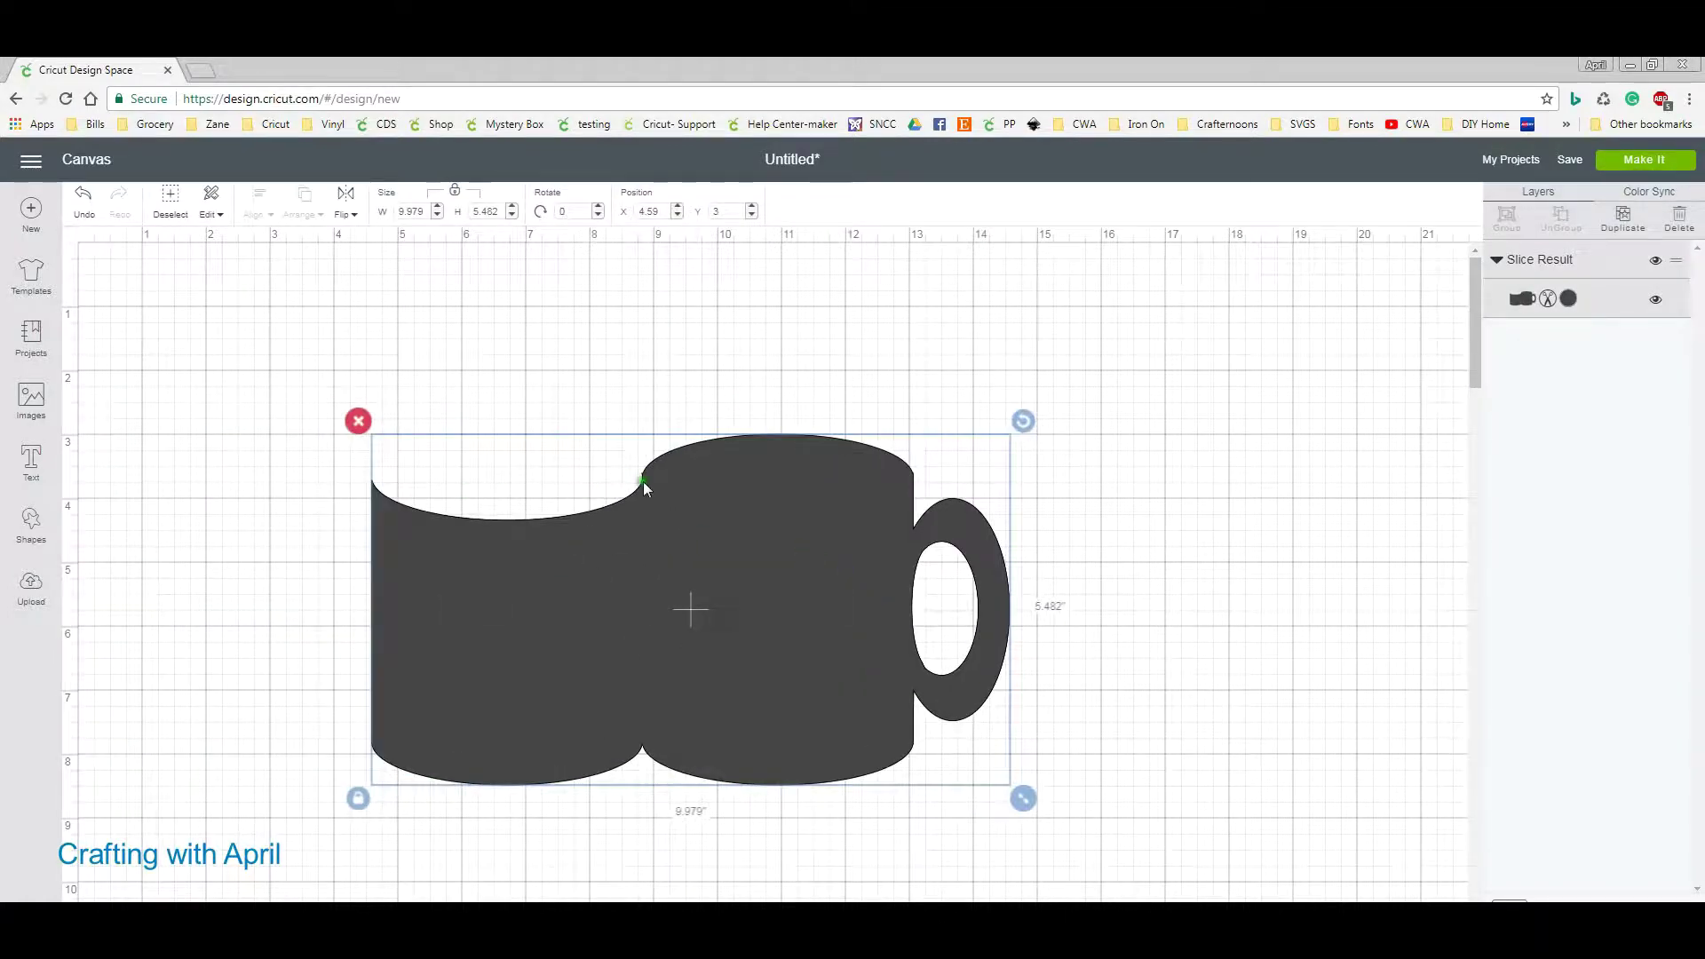
# Insert another circle and enlarge the mug shape to about 13.27 by 7.29 in.
pyautogui.click(666, 377)
pyautogui.click(34, 528)
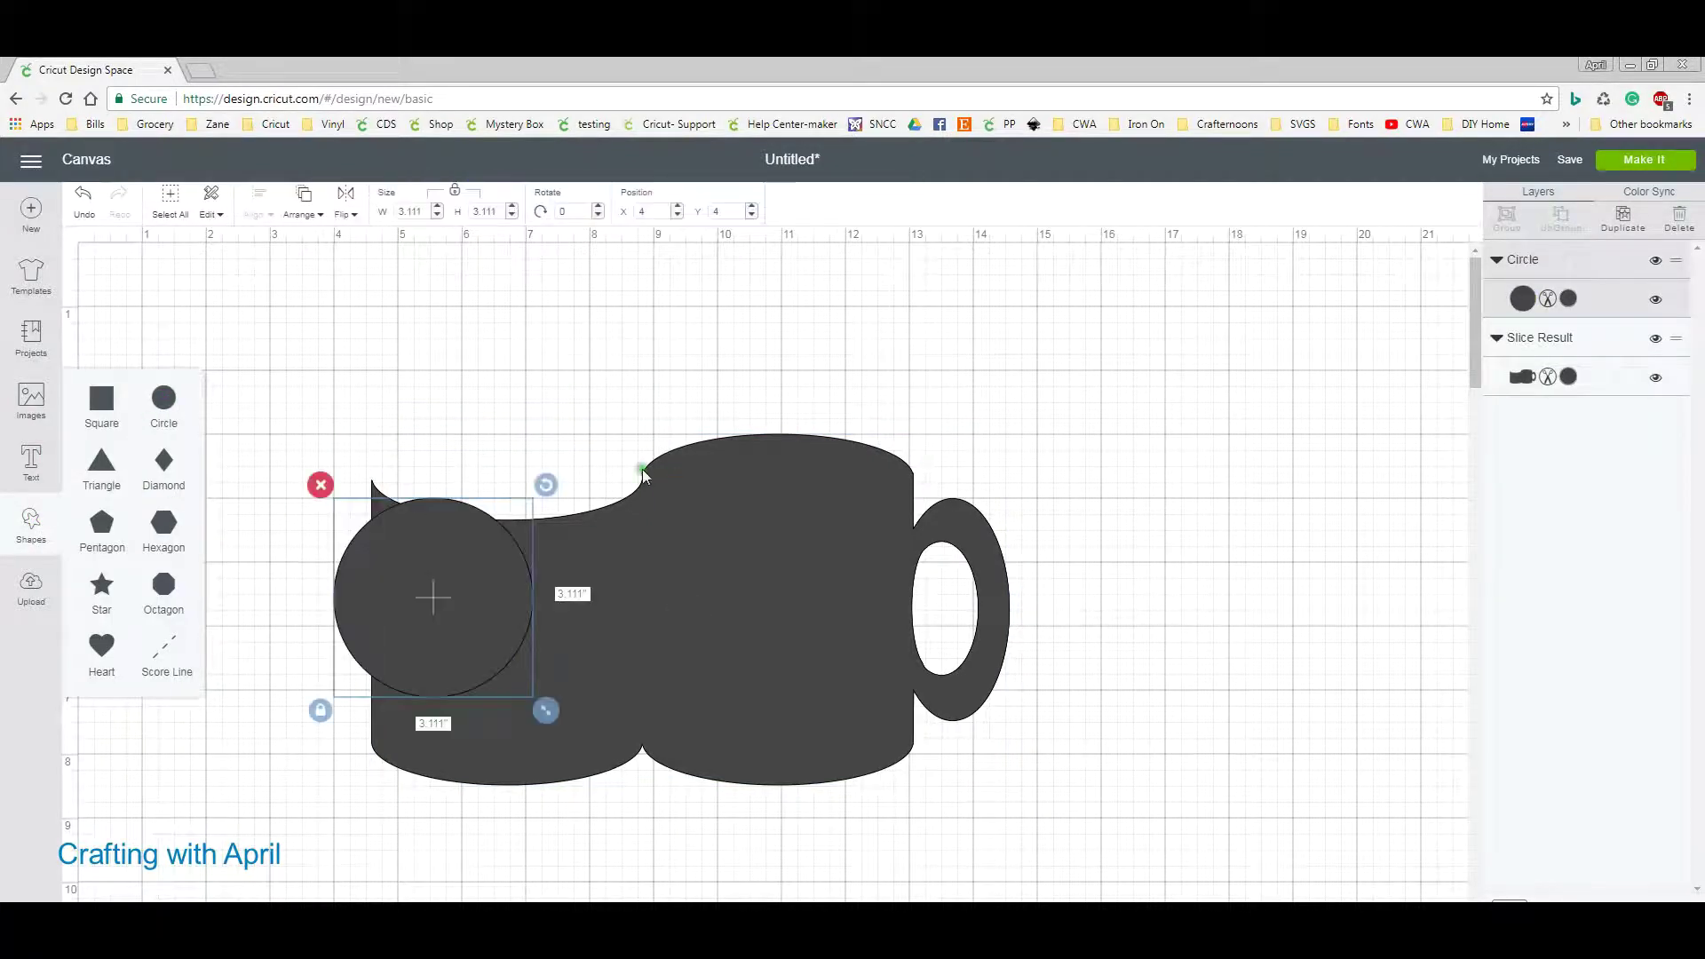
pyautogui.click(915, 658)
pyautogui.moveTo(1021, 796); pyautogui.dragTo(1232, 901)
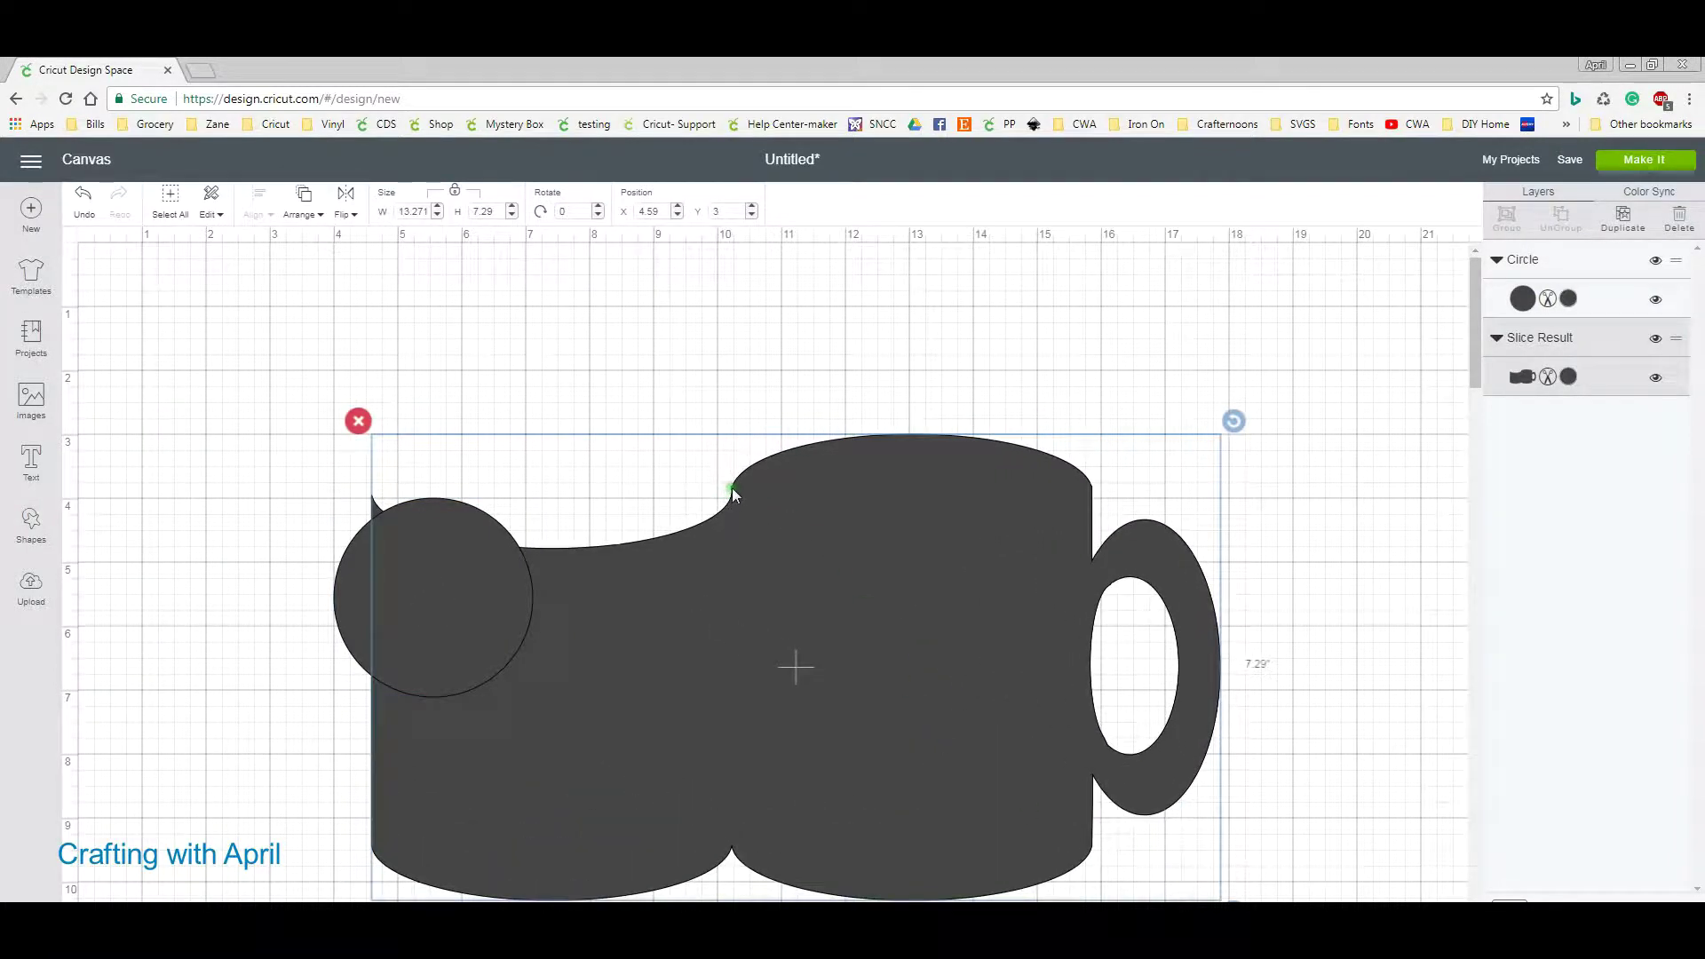
# Flatten the circle into a wide ellipse and place it touching the upper joint between the two mug halves.
pyautogui.moveTo(444, 549); pyautogui.dragTo(653, 391)
pyautogui.moveTo(743, 563); pyautogui.dragTo(729, 449)
pyautogui.moveTo(683, 394); pyautogui.dragTo(690, 482)
pyautogui.click(1296, 554)
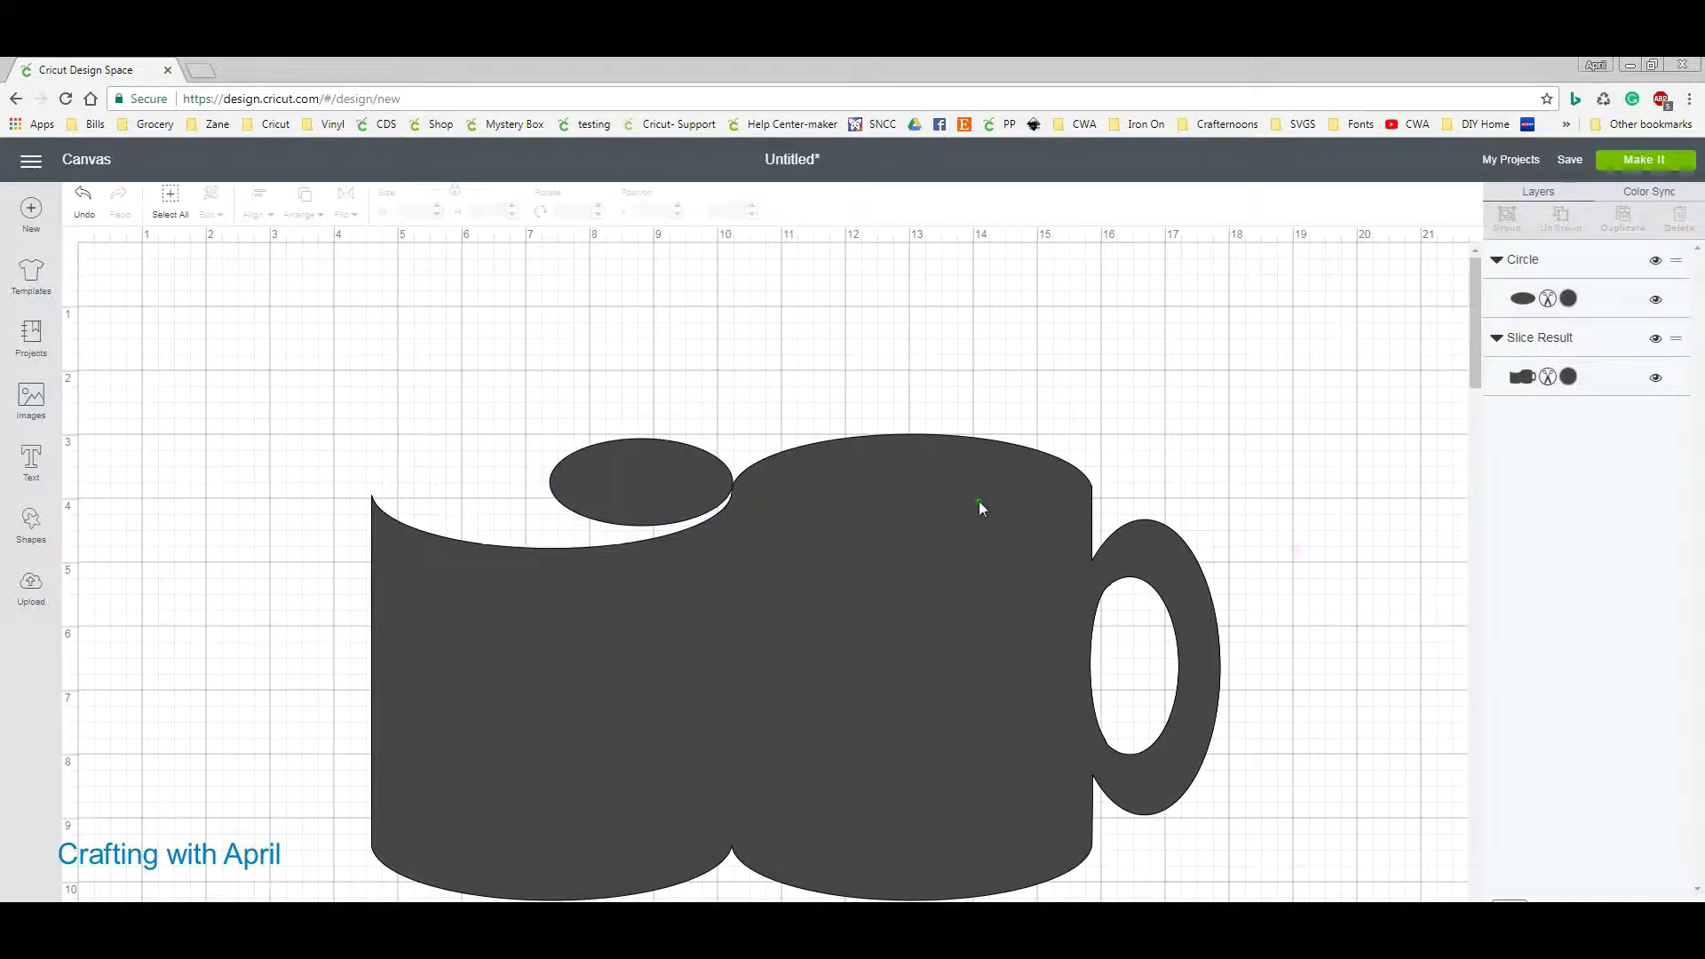
# Select the mug shape together with the flat ellipse and slice them.
pyautogui.click(846, 657)
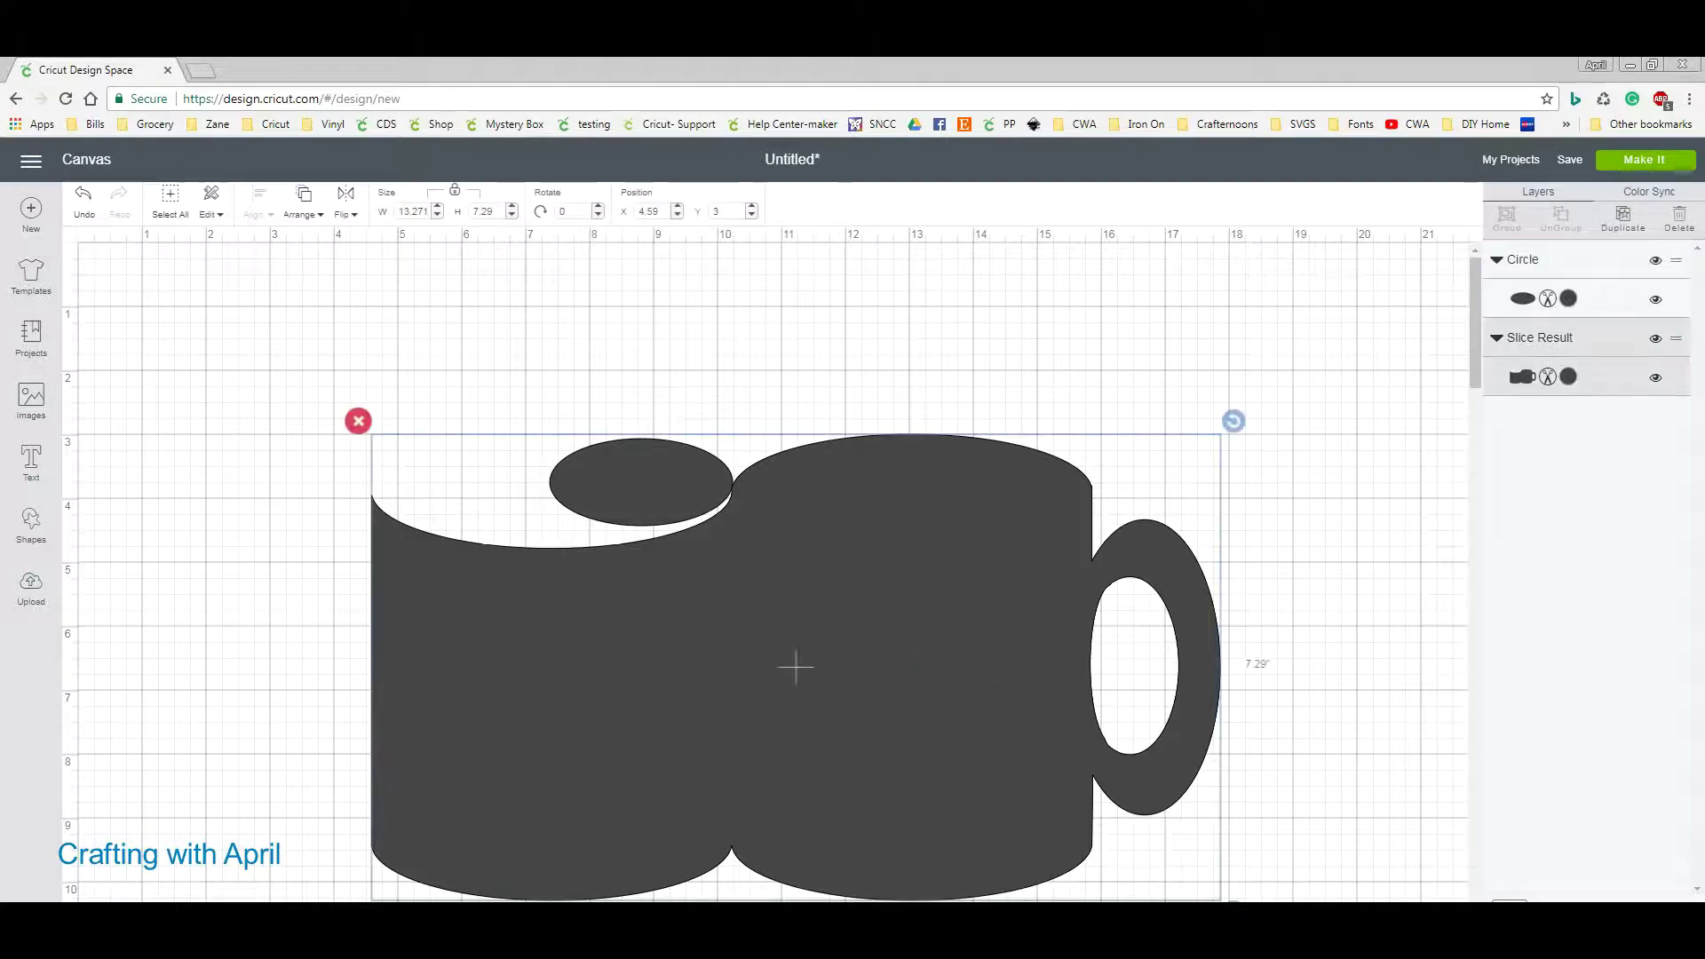
pyautogui.click(917, 360)
pyautogui.moveTo(590, 350); pyautogui.dragTo(848, 702)
pyautogui.click(1509, 913)
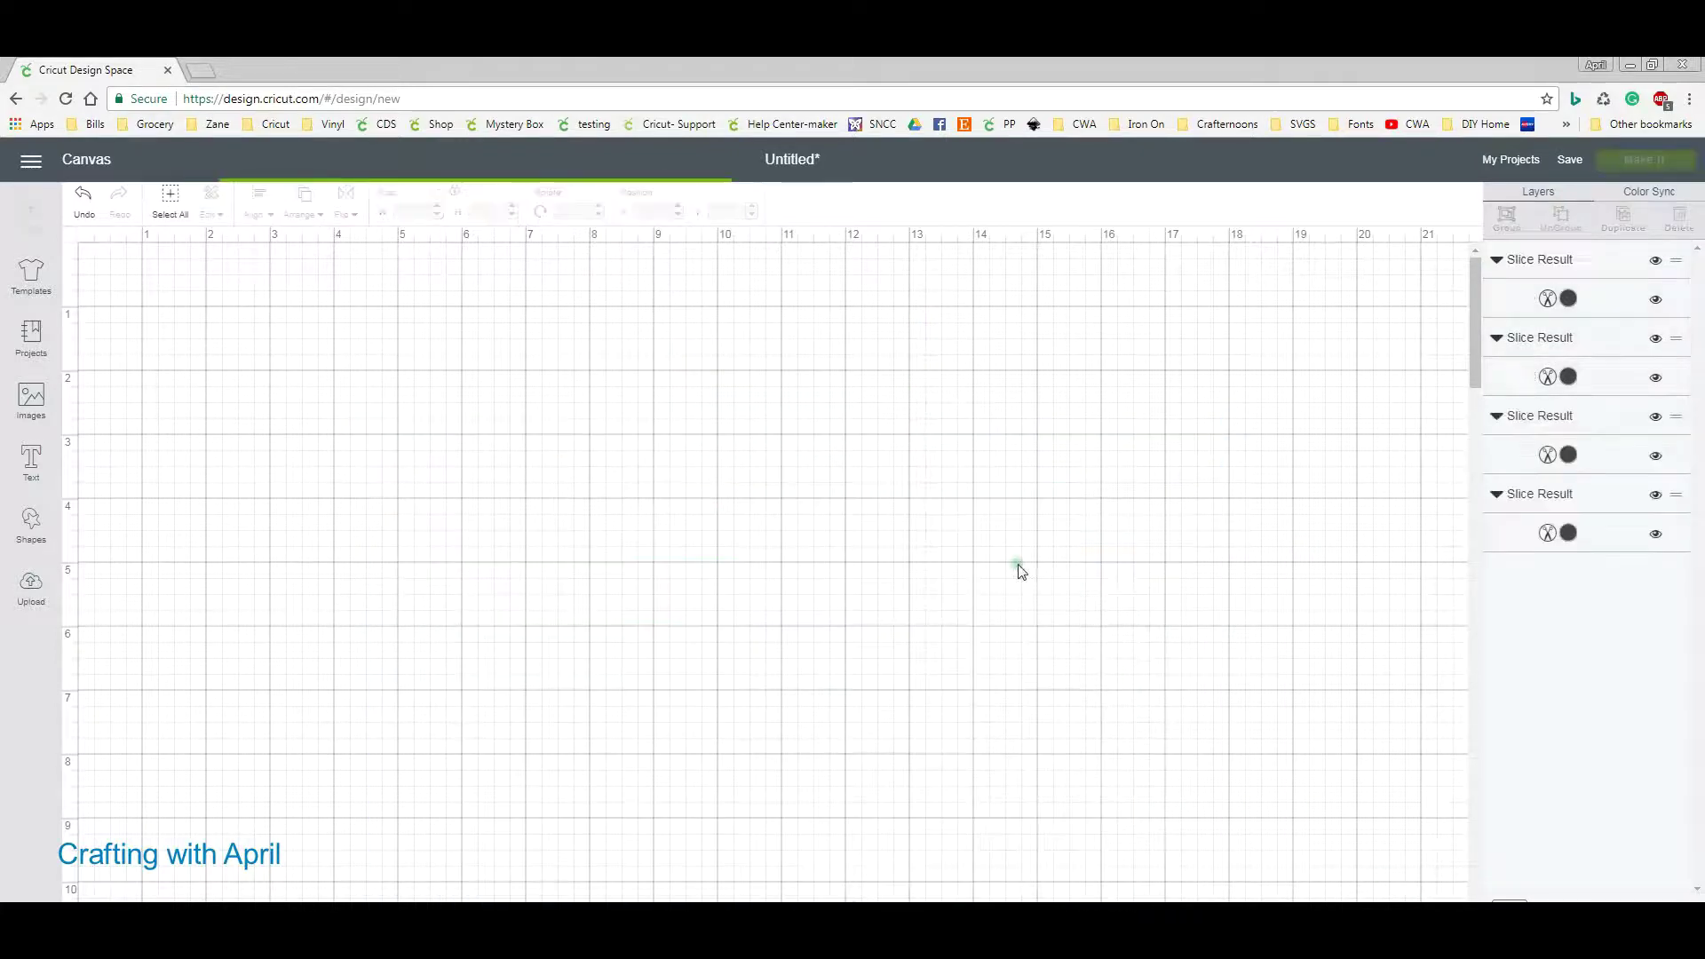
# Delete the ellipse and slivers left by the slice and reposition the mug shape higher on the canvas.
pyautogui.moveTo(823, 552); pyautogui.dragTo(840, 599)
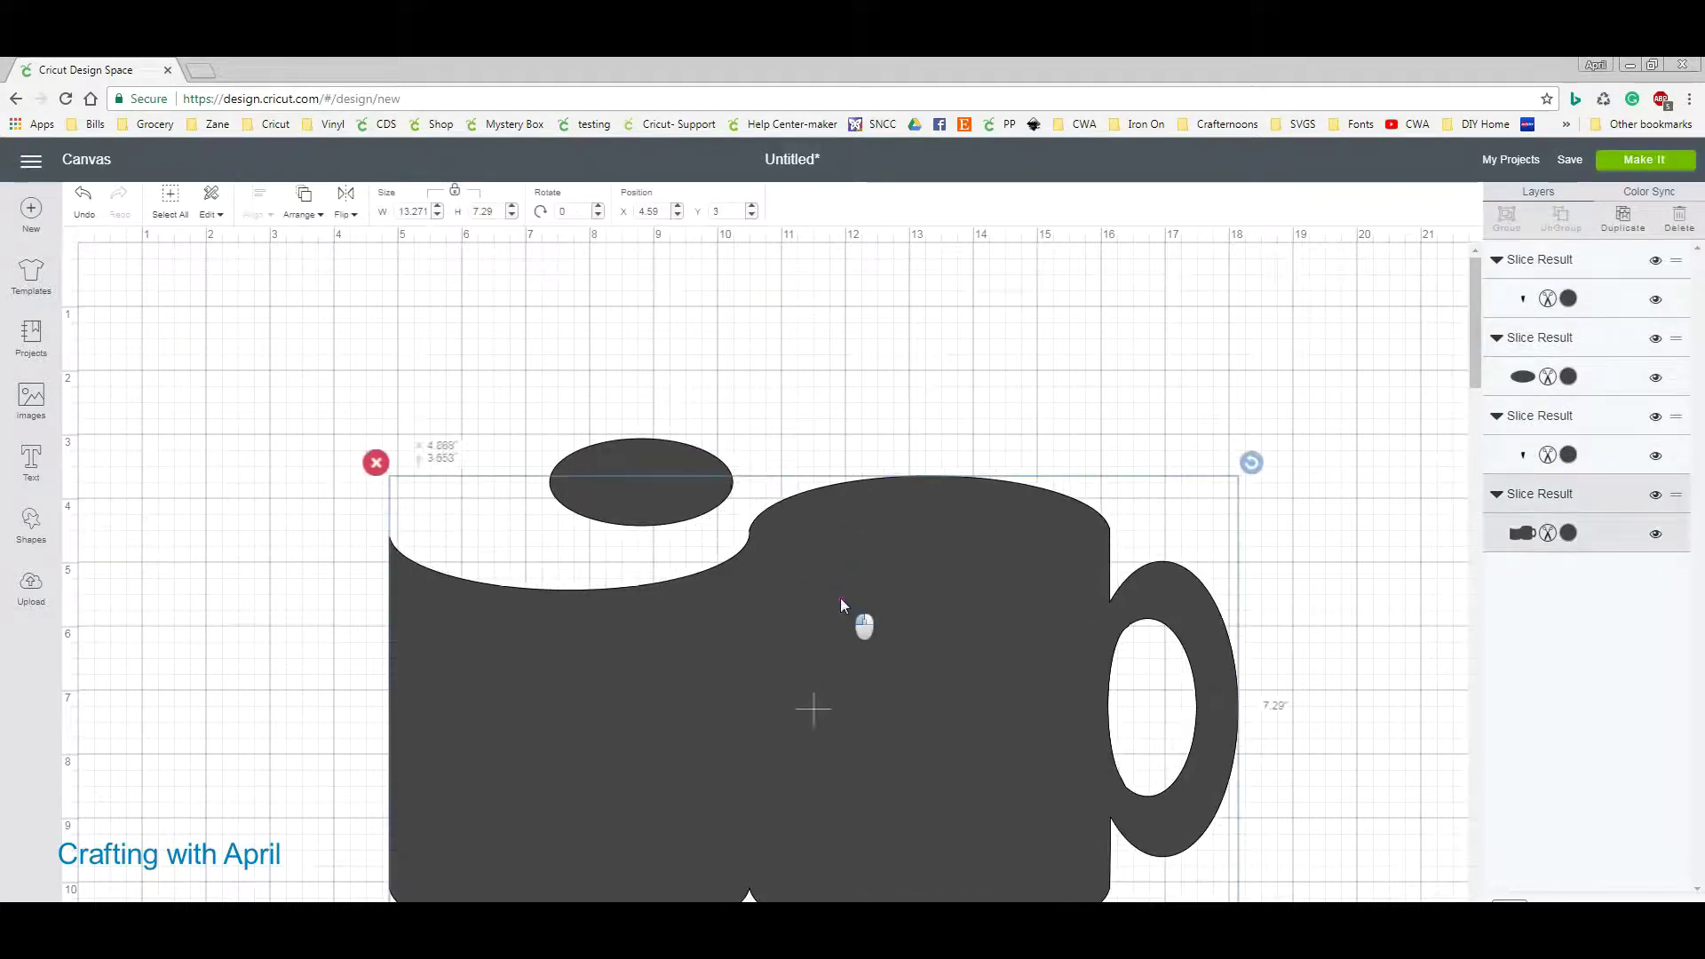
pyautogui.moveTo(560, 405); pyautogui.dragTo(765, 503)
pyautogui.click(536, 426)
pyautogui.click(711, 471)
pyautogui.moveTo(851, 662); pyautogui.dragTo(650, 443)
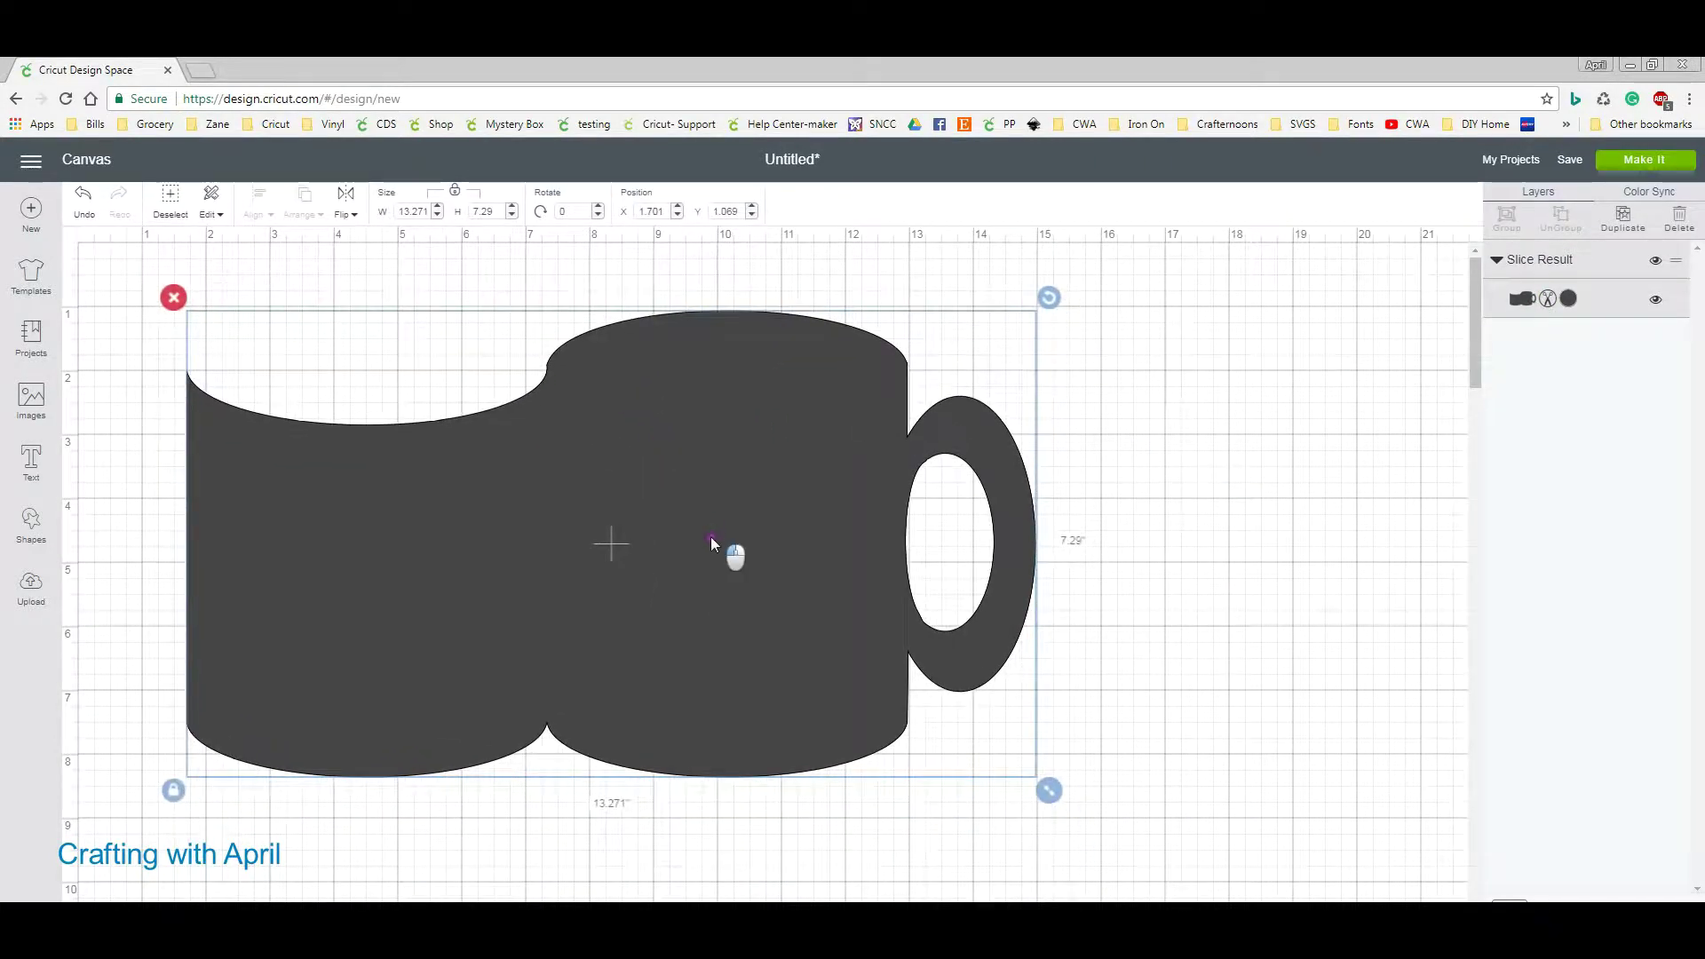
pyautogui.moveTo(711, 536); pyautogui.dragTo(710, 540)
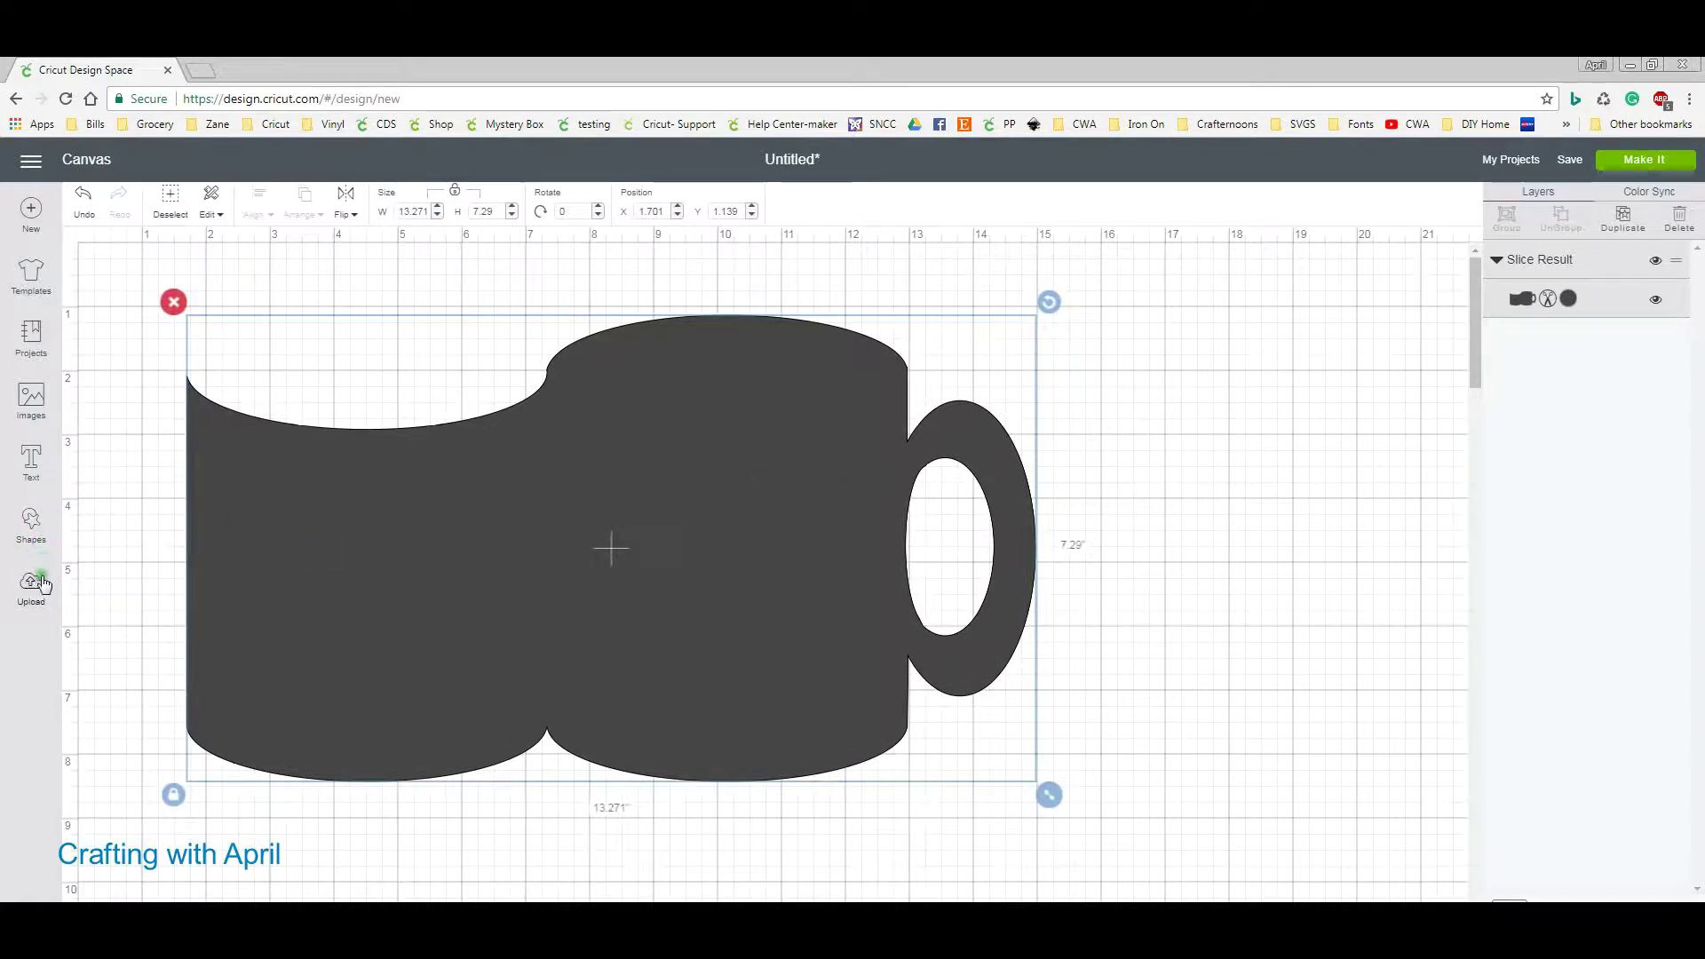
# Insert a score line and move the mug shape to the right, clear of the line.
pyautogui.click(31, 526)
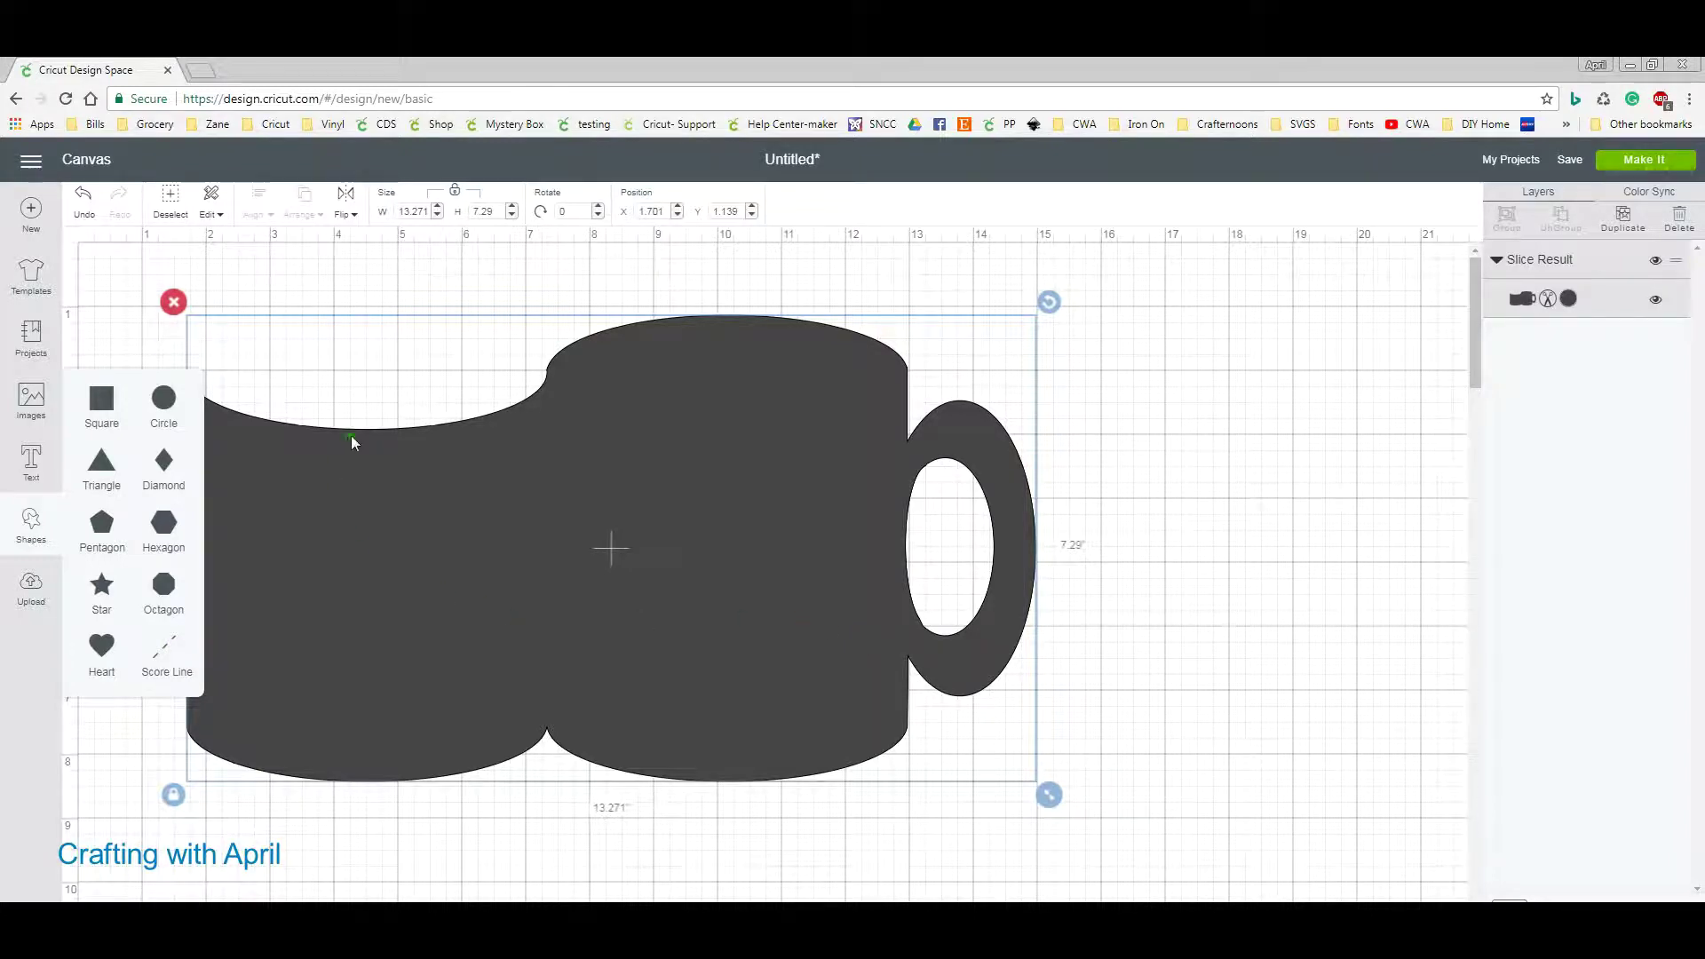
pyautogui.click(167, 651)
pyautogui.click(957, 560)
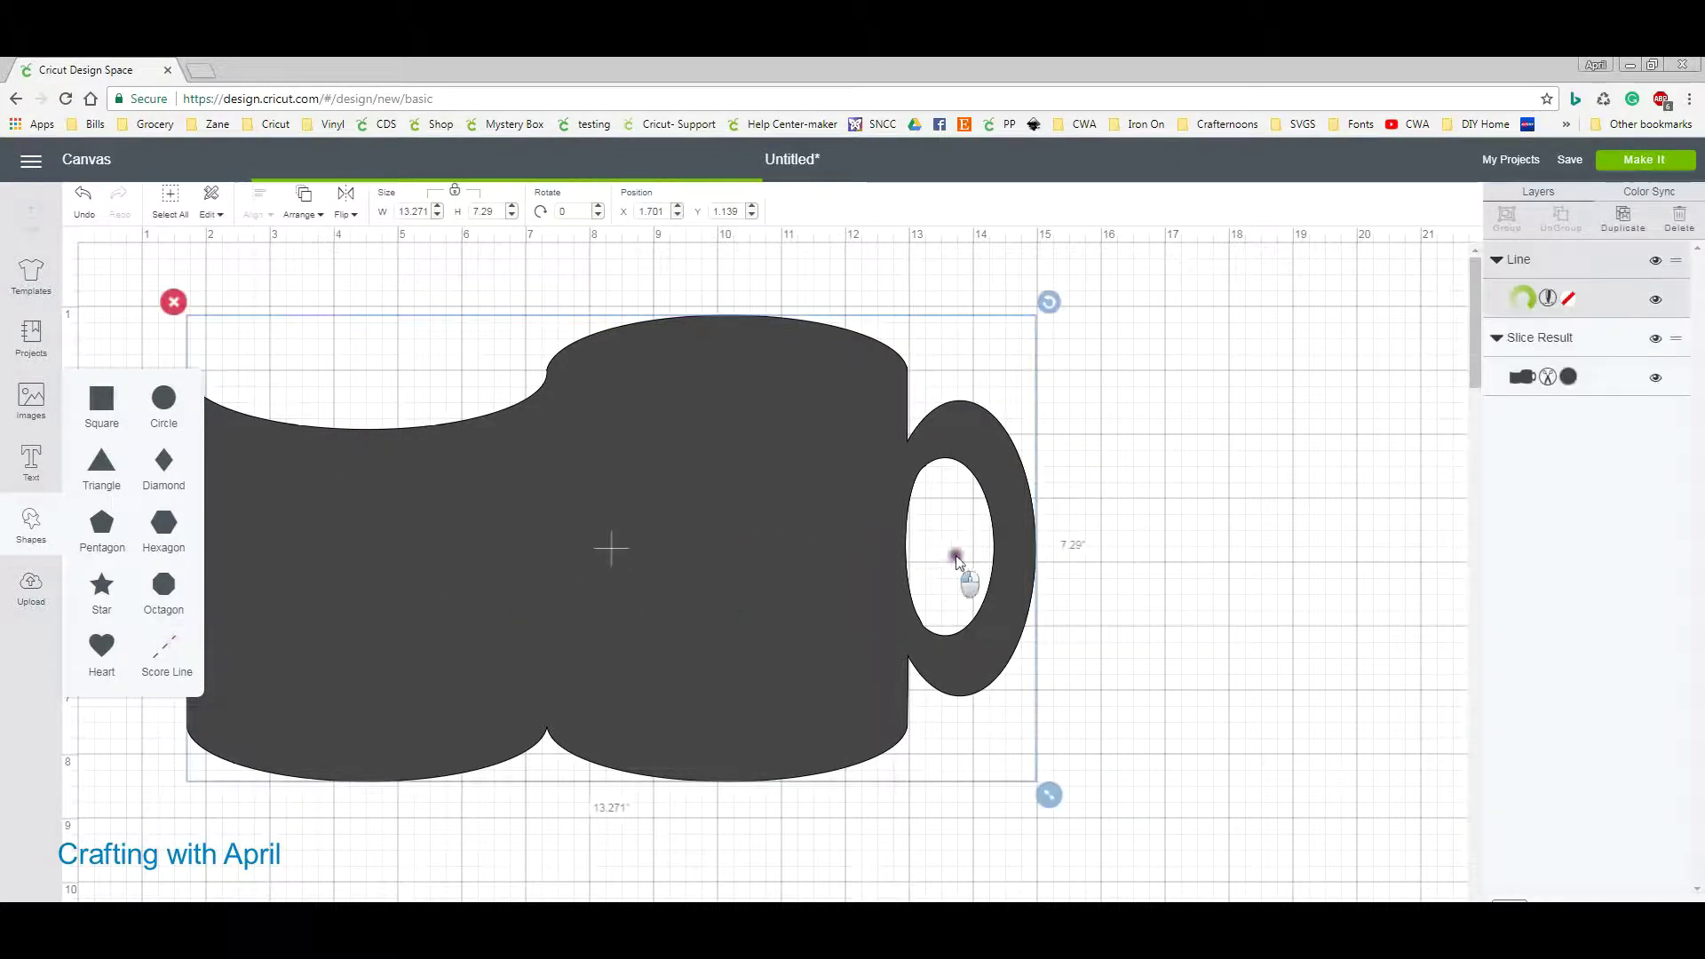
pyautogui.moveTo(957, 559); pyautogui.dragTo(1238, 578)
# Place the score line vertically along the joint between the two mug halves and lengthen it to about 5.79 in.
pyautogui.click(146, 462)
pyautogui.moveTo(147, 462); pyautogui.dragTo(835, 533)
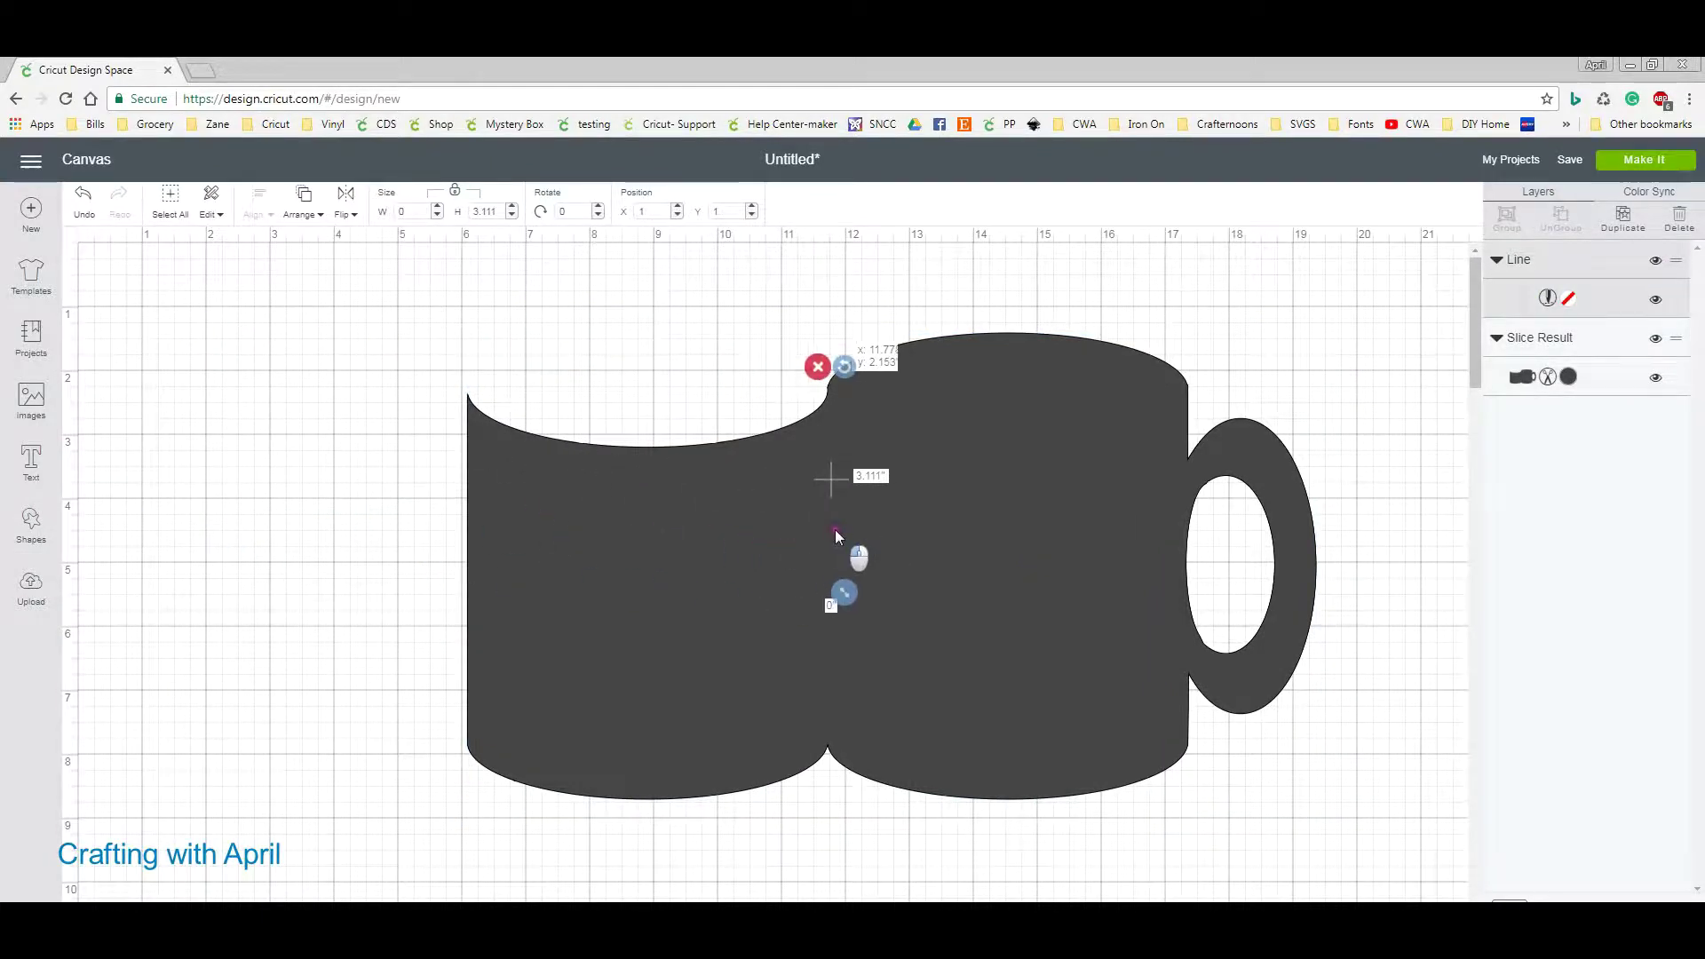
pyautogui.moveTo(844, 592); pyautogui.dragTo(842, 761)
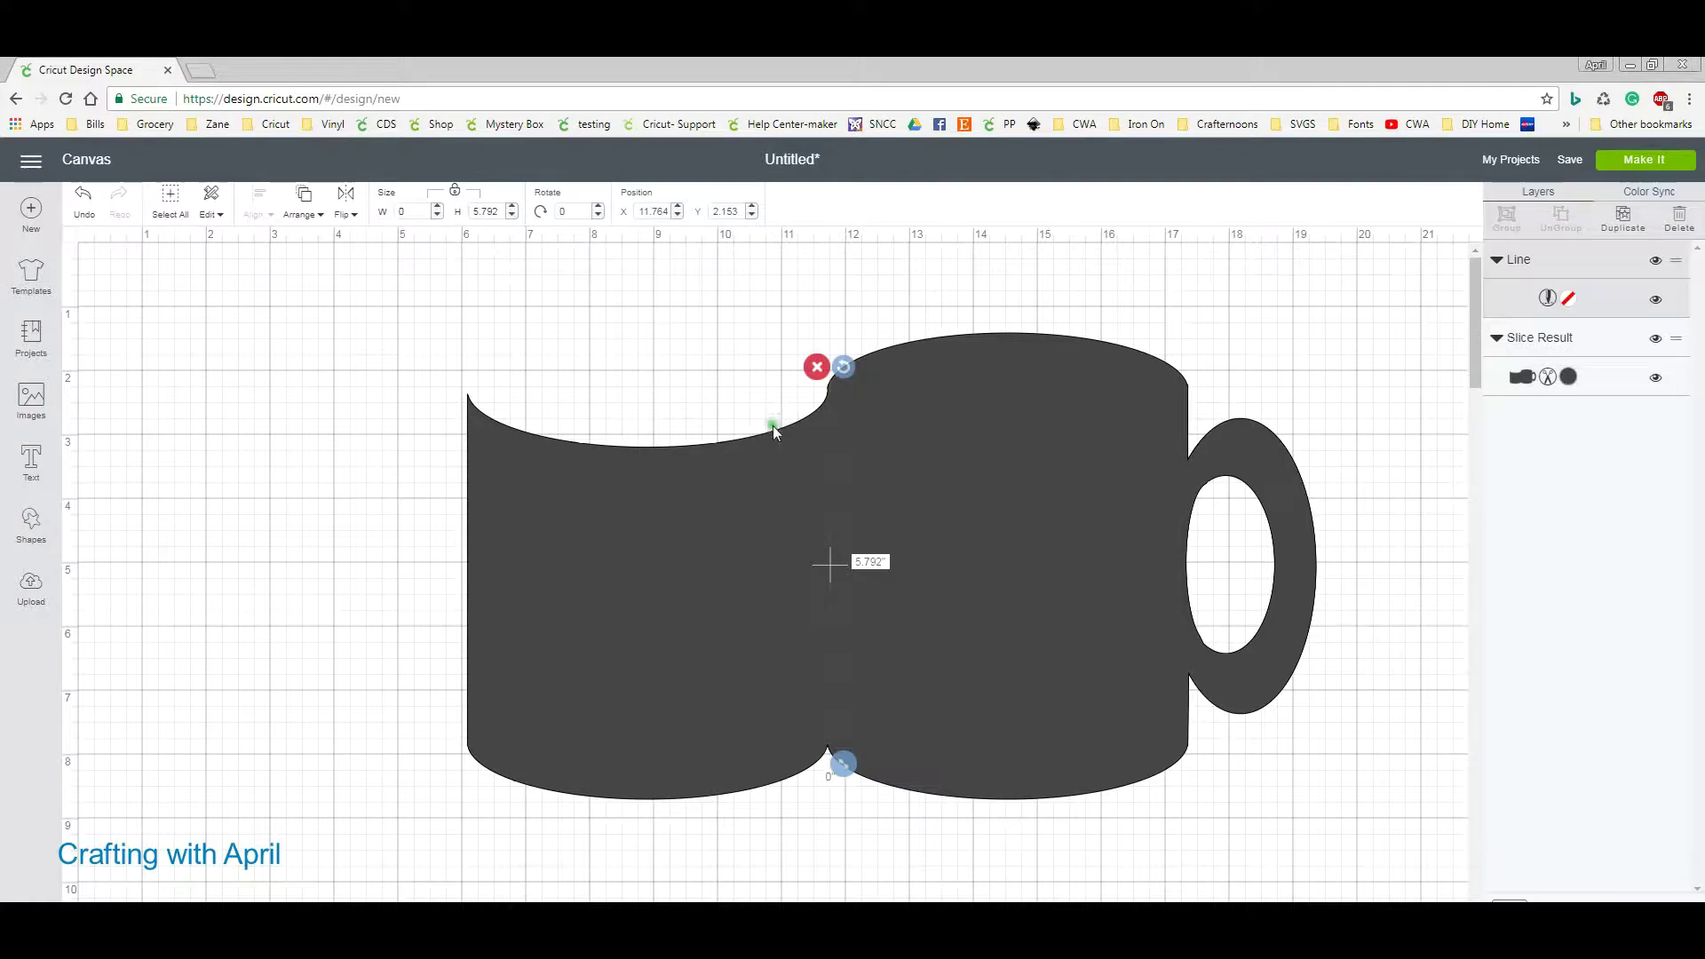
pyautogui.moveTo(829, 444); pyautogui.dragTo(824, 450)
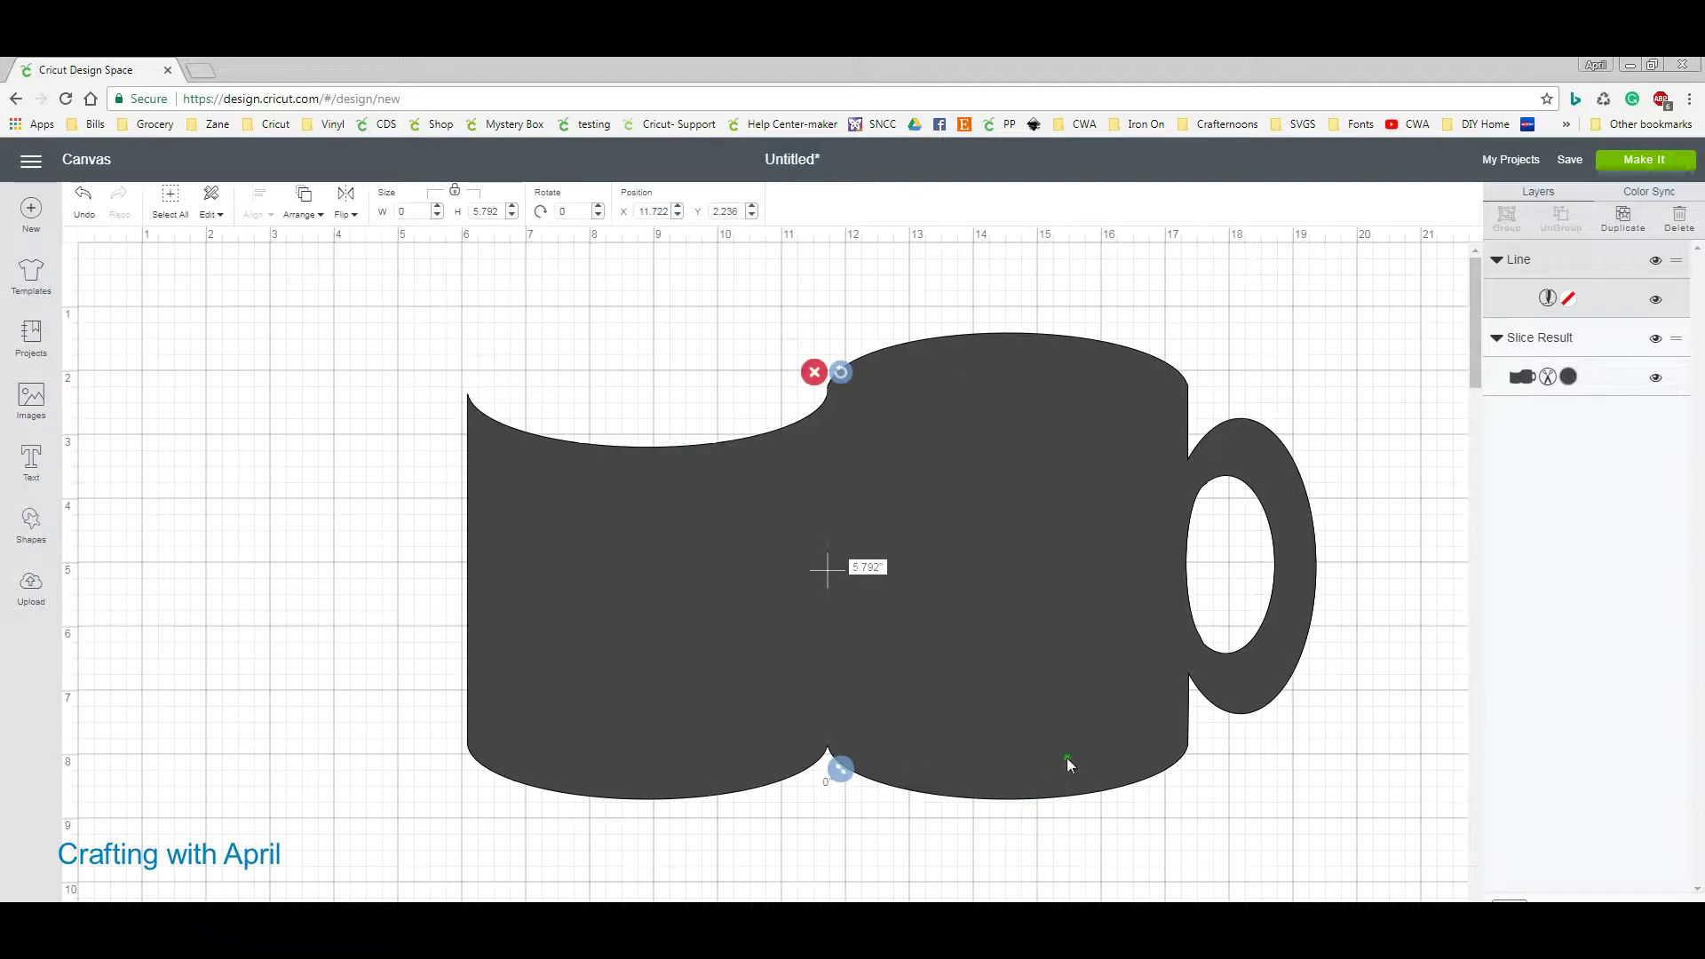
# Switch the line between the mug halves to a cut line and shorten it to about 5.61 in so it ends at the lower notch.
pyautogui.click(846, 808)
pyautogui.click(793, 405)
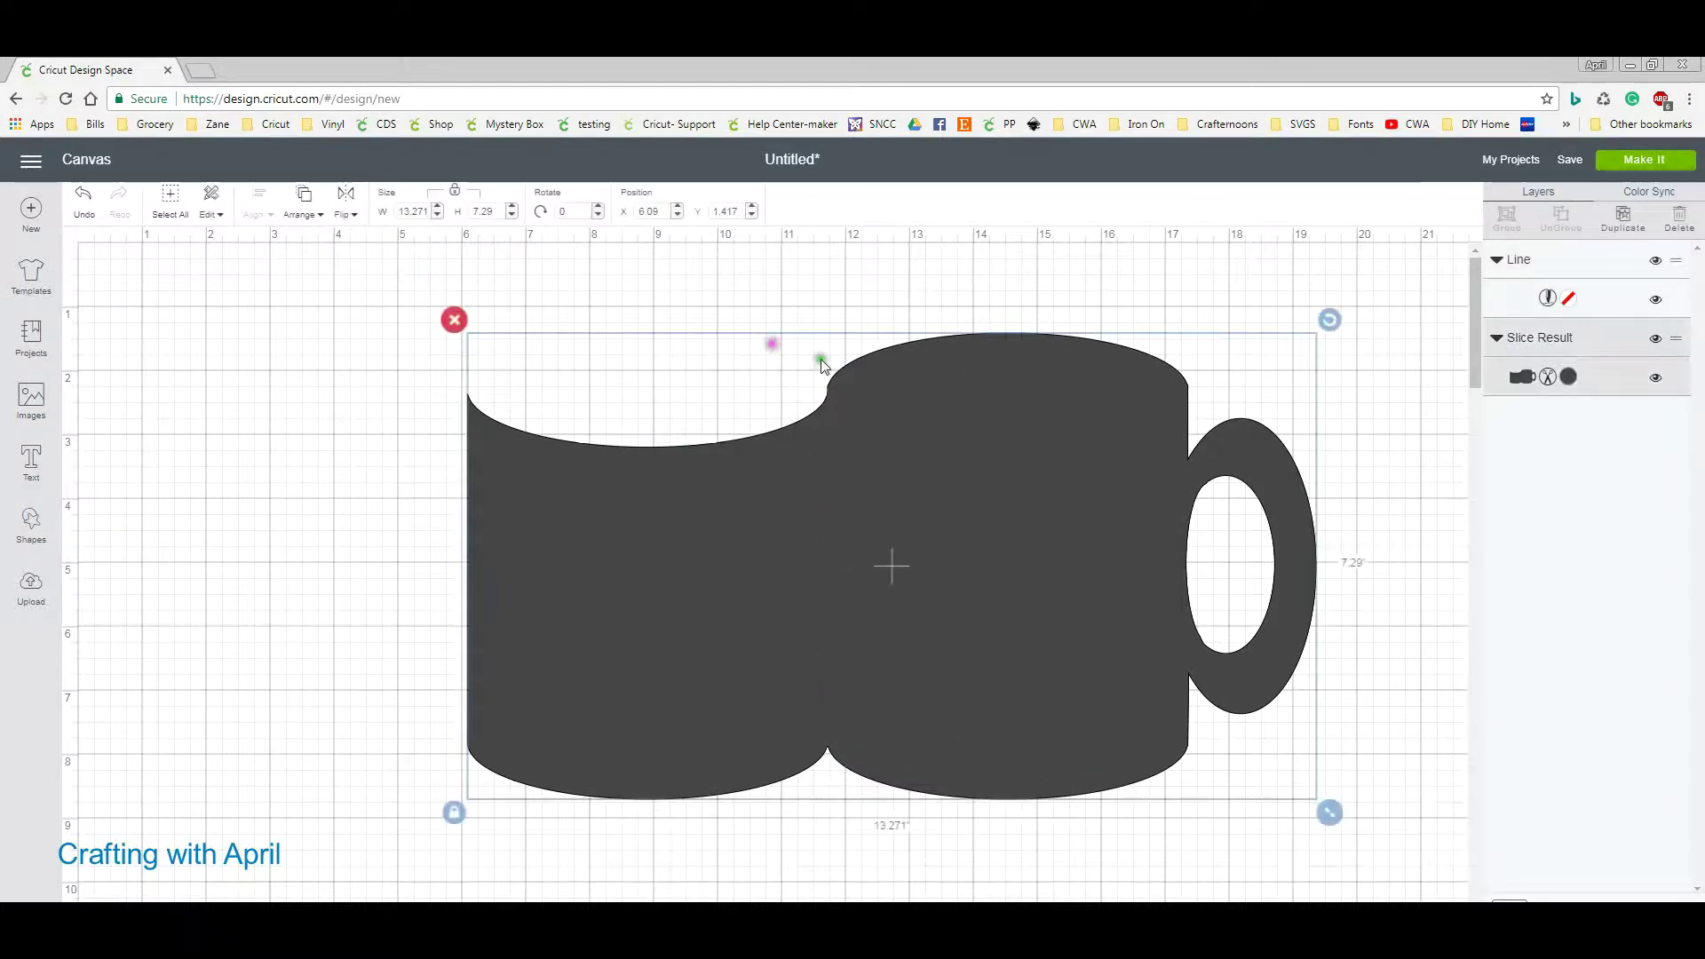
pyautogui.click(752, 283)
pyautogui.click(828, 455)
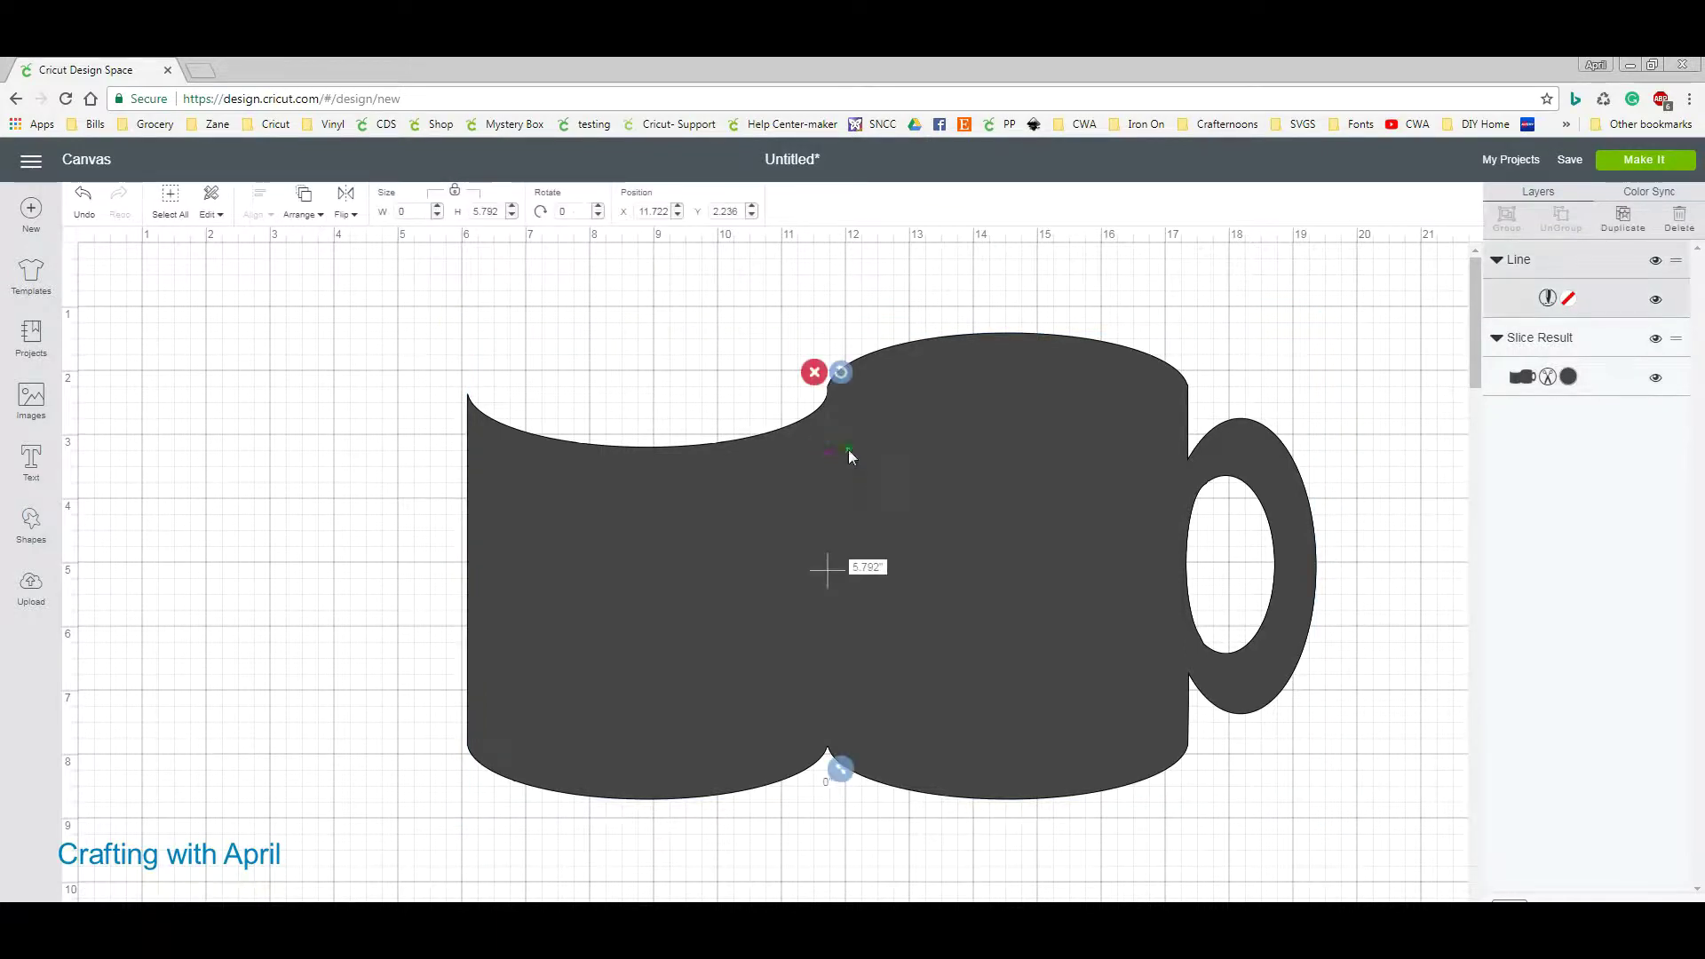
pyautogui.click(1550, 296)
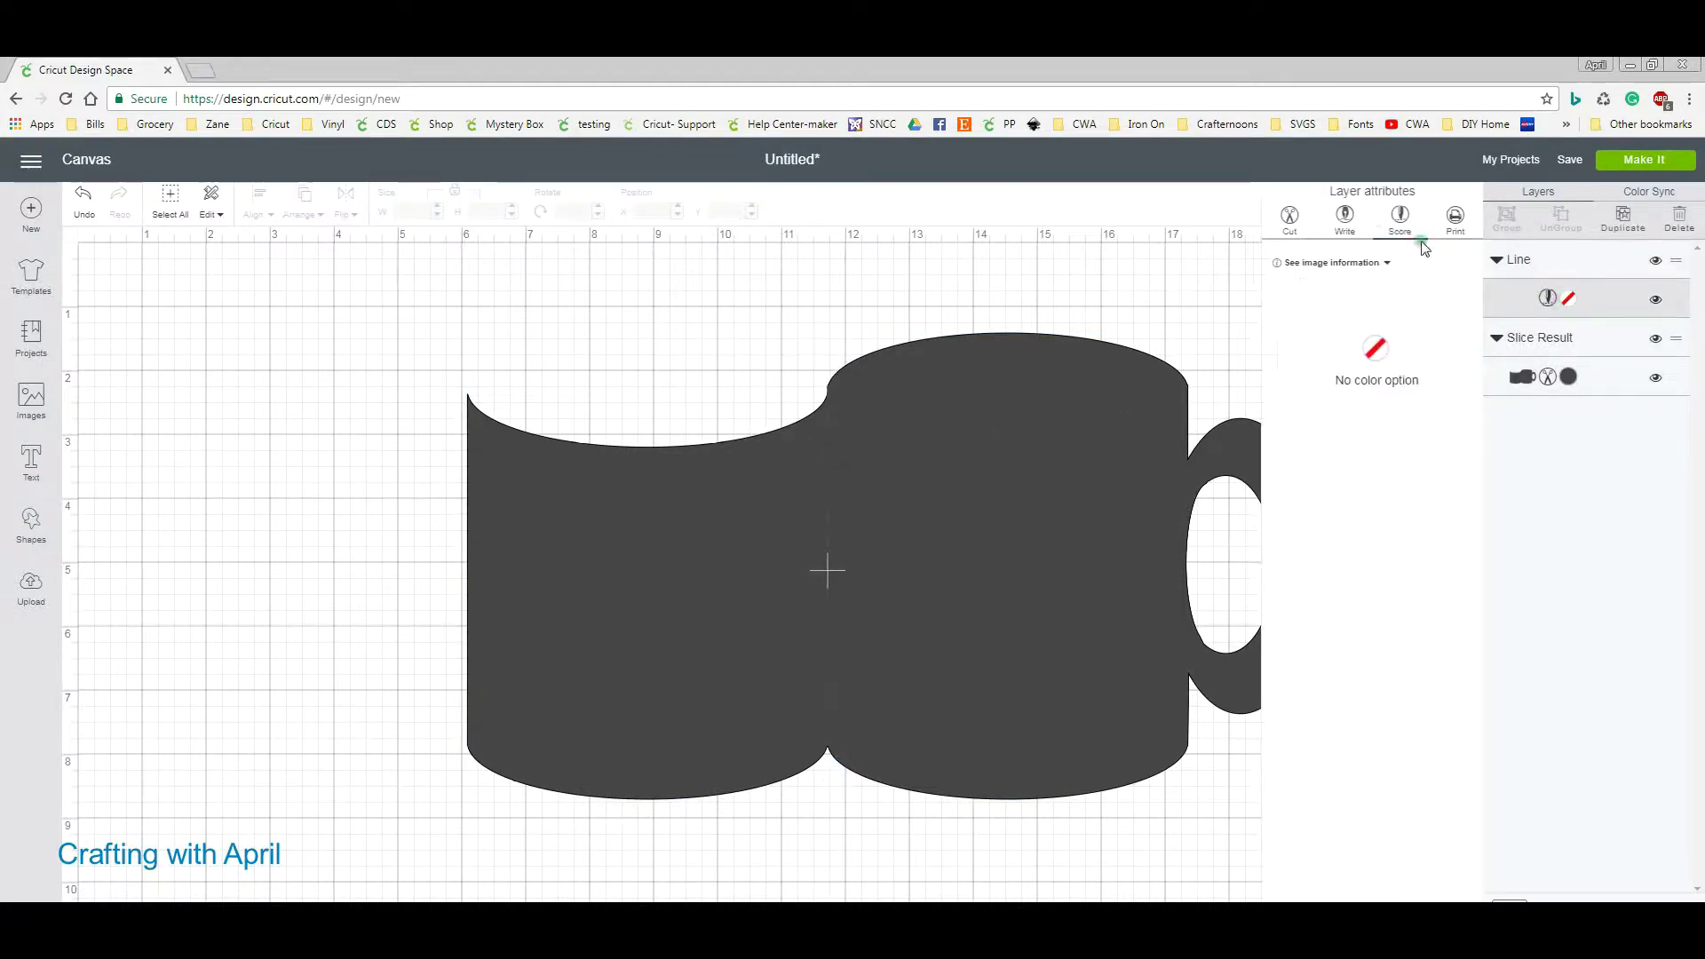
pyautogui.click(1290, 215)
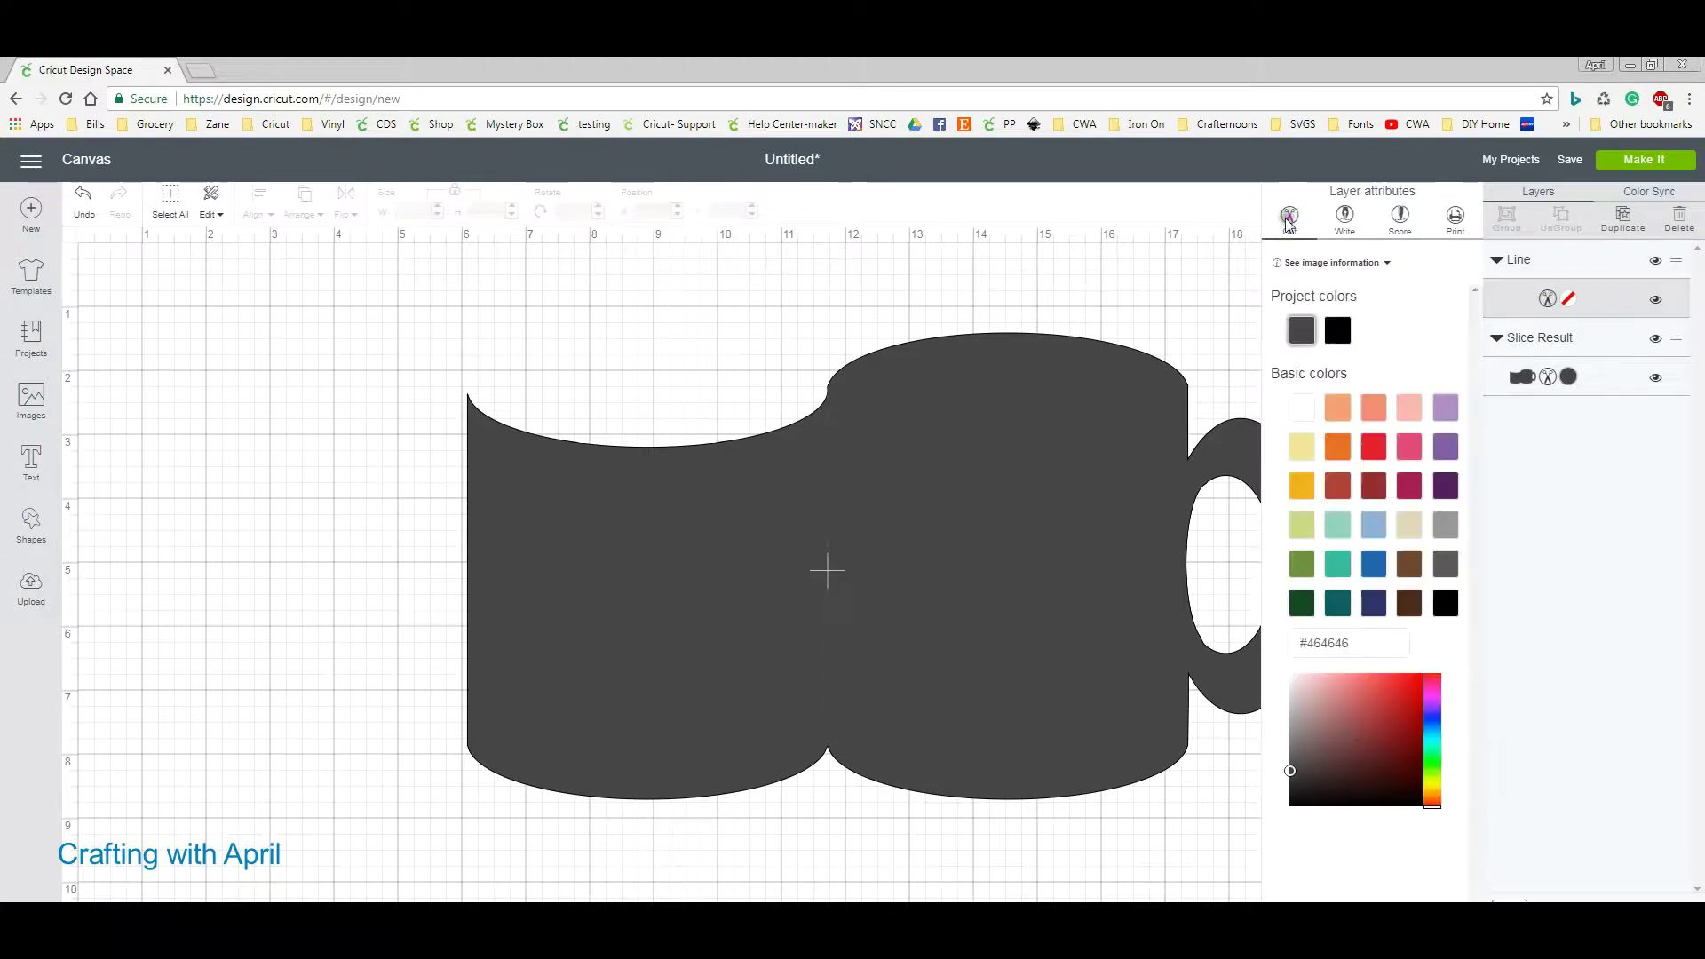
pyautogui.click(826, 408)
pyautogui.moveTo(841, 769); pyautogui.dragTo(841, 757)
pyautogui.moveTo(828, 467)
pyautogui.mouseDown()
pyautogui.moveTo(828, 483)
pyautogui.moveTo(828, 467)
pyautogui.mouseUp()
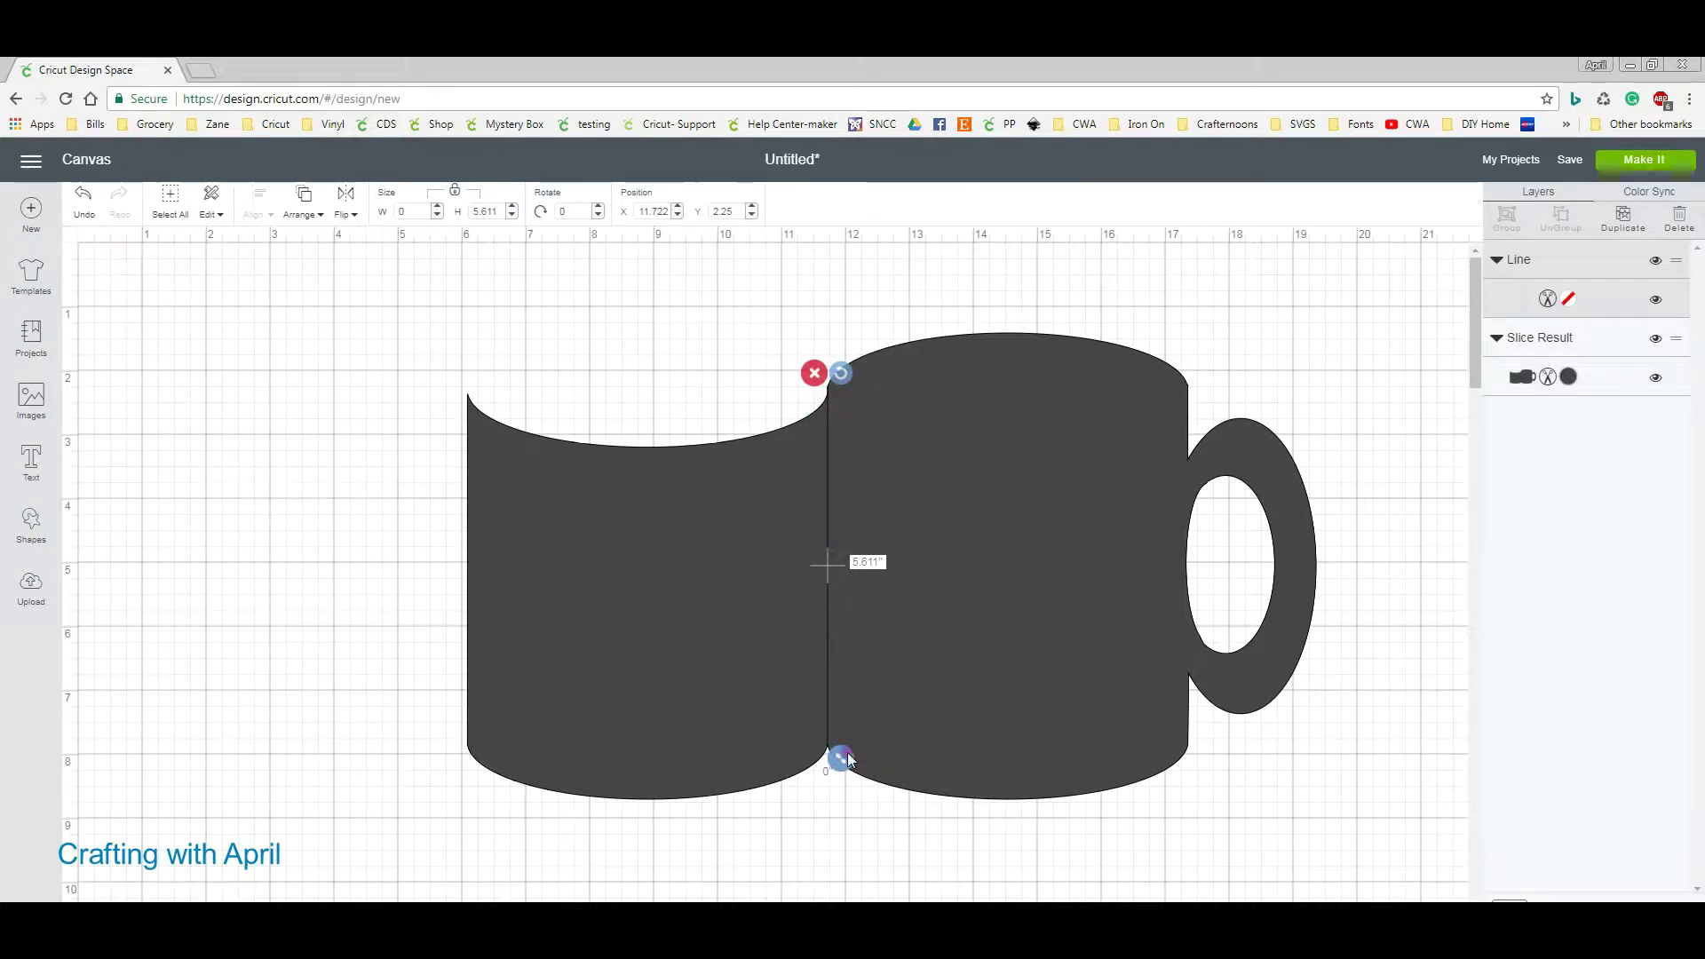
pyautogui.keyDown('shift'); pyautogui.click(833, 778); pyautogui.keyUp('shift')
pyautogui.click(1421, 569)
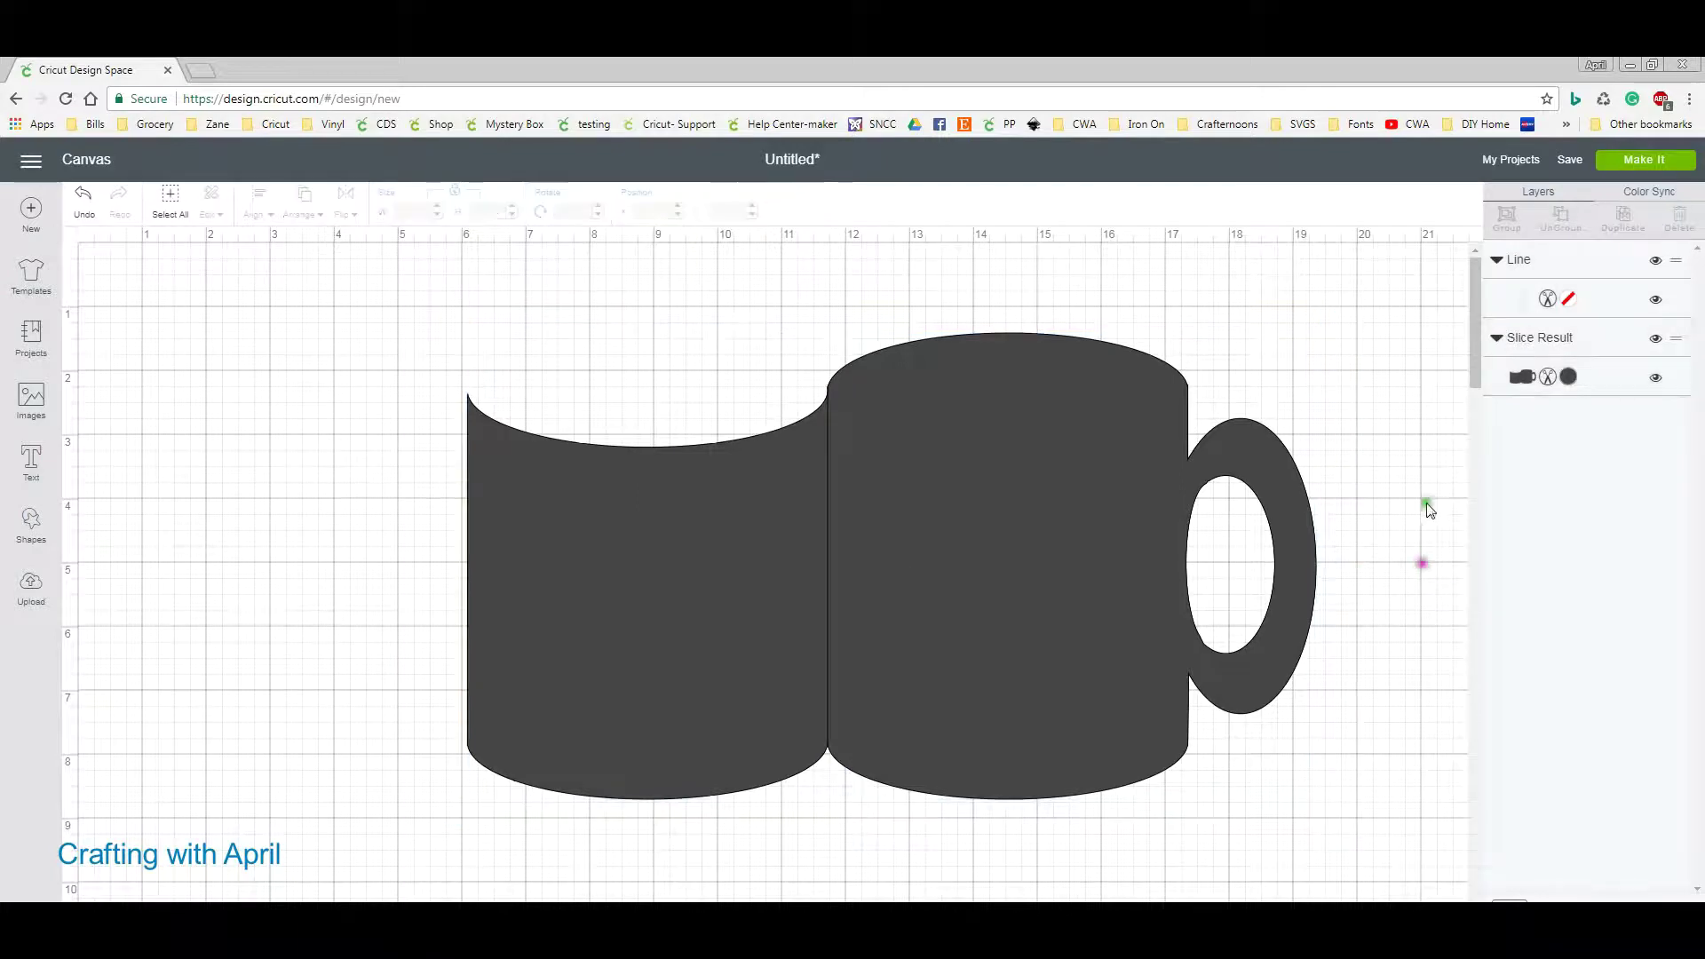
# Change the line between the mug halves back to a score line.
pyautogui.click(1549, 301)
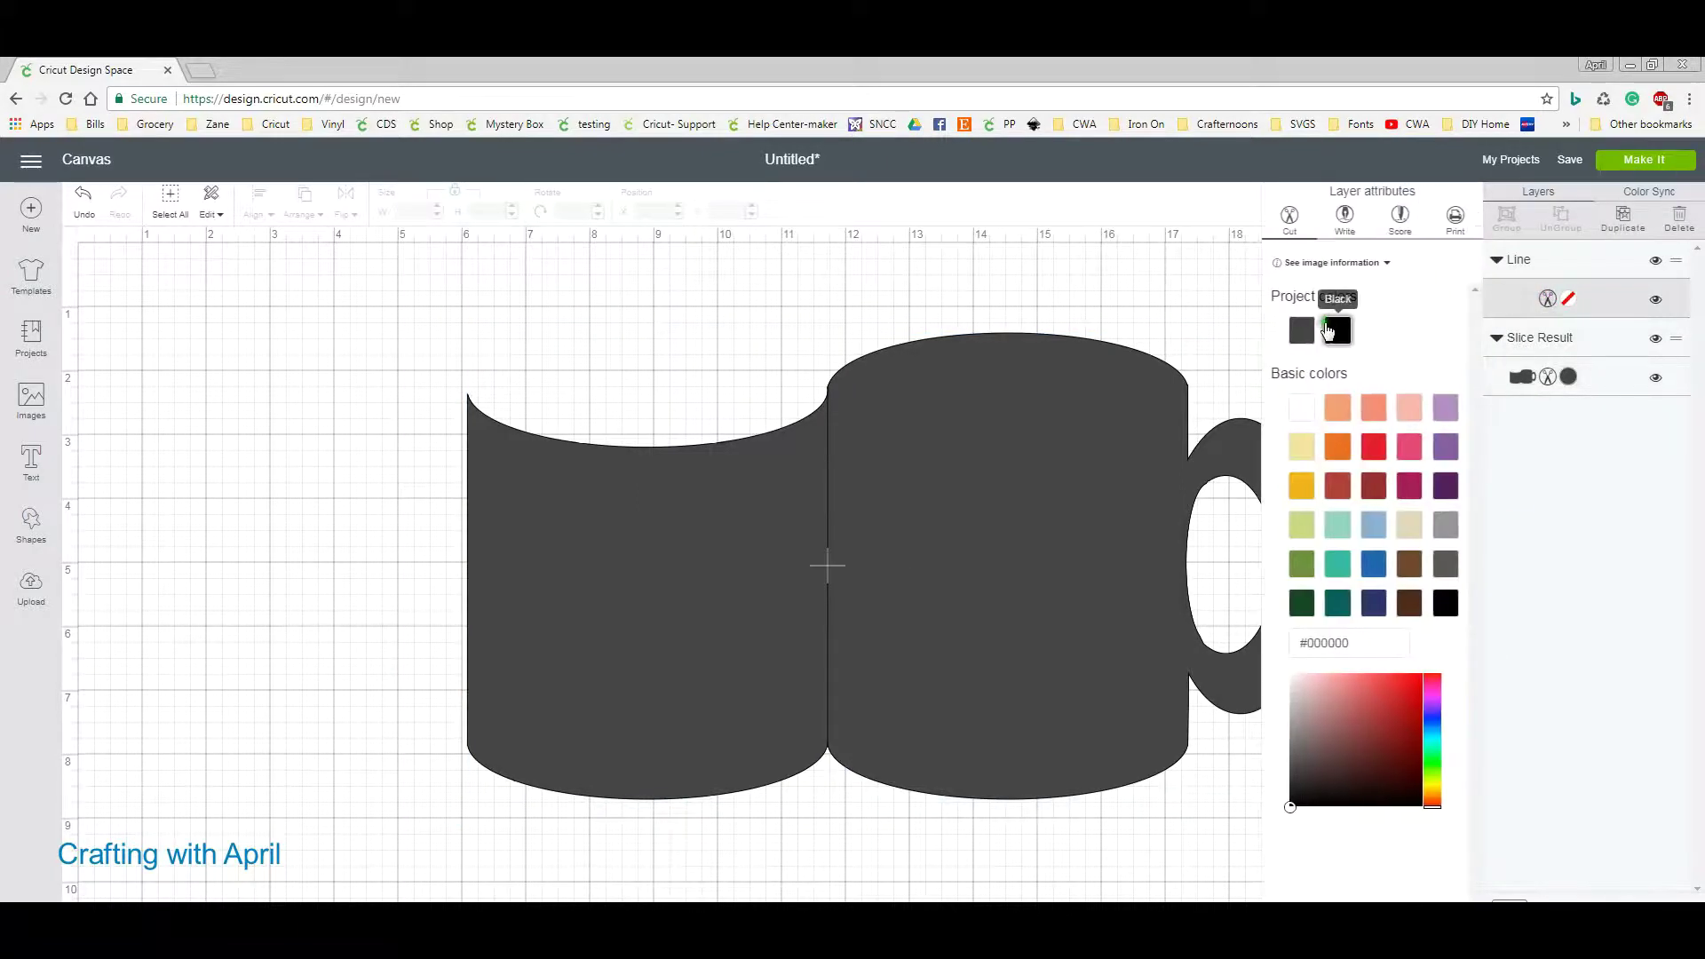
pyautogui.click(1370, 215)
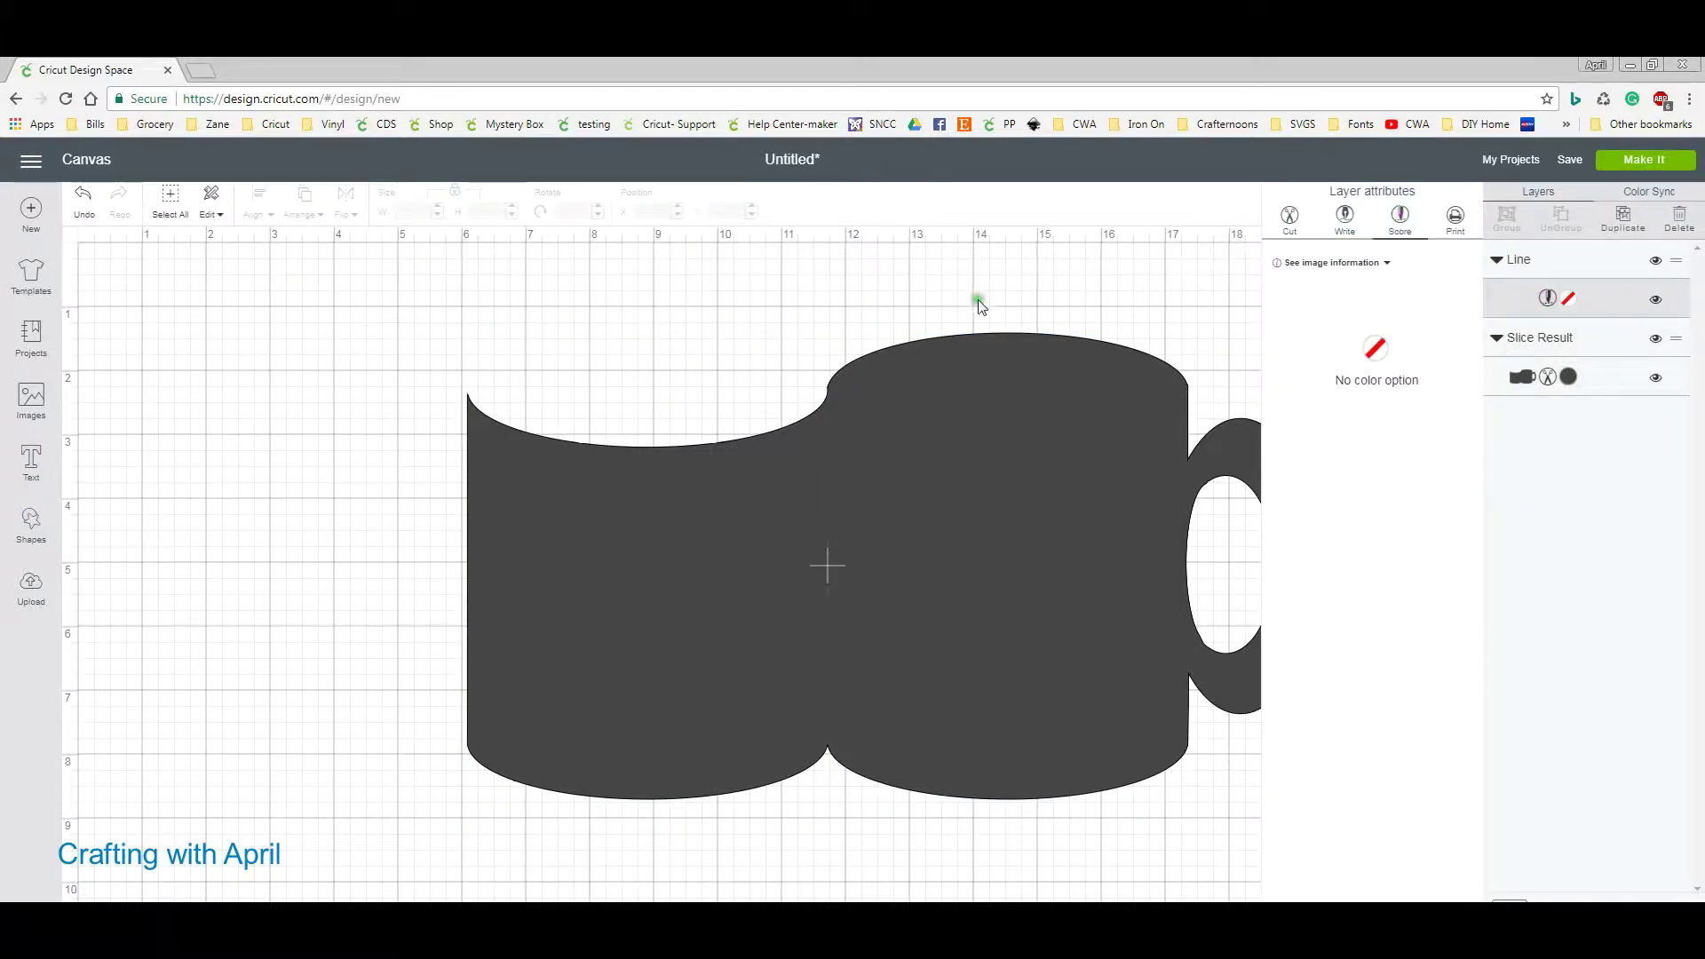
pyautogui.click(648, 323)
pyautogui.click(595, 345)
# Attach the score line to the mug shape and move them together toward the canvas's left edge, at about X 1.17, Y 1.69.
pyautogui.moveTo(541, 326); pyautogui.dragTo(1204, 816)
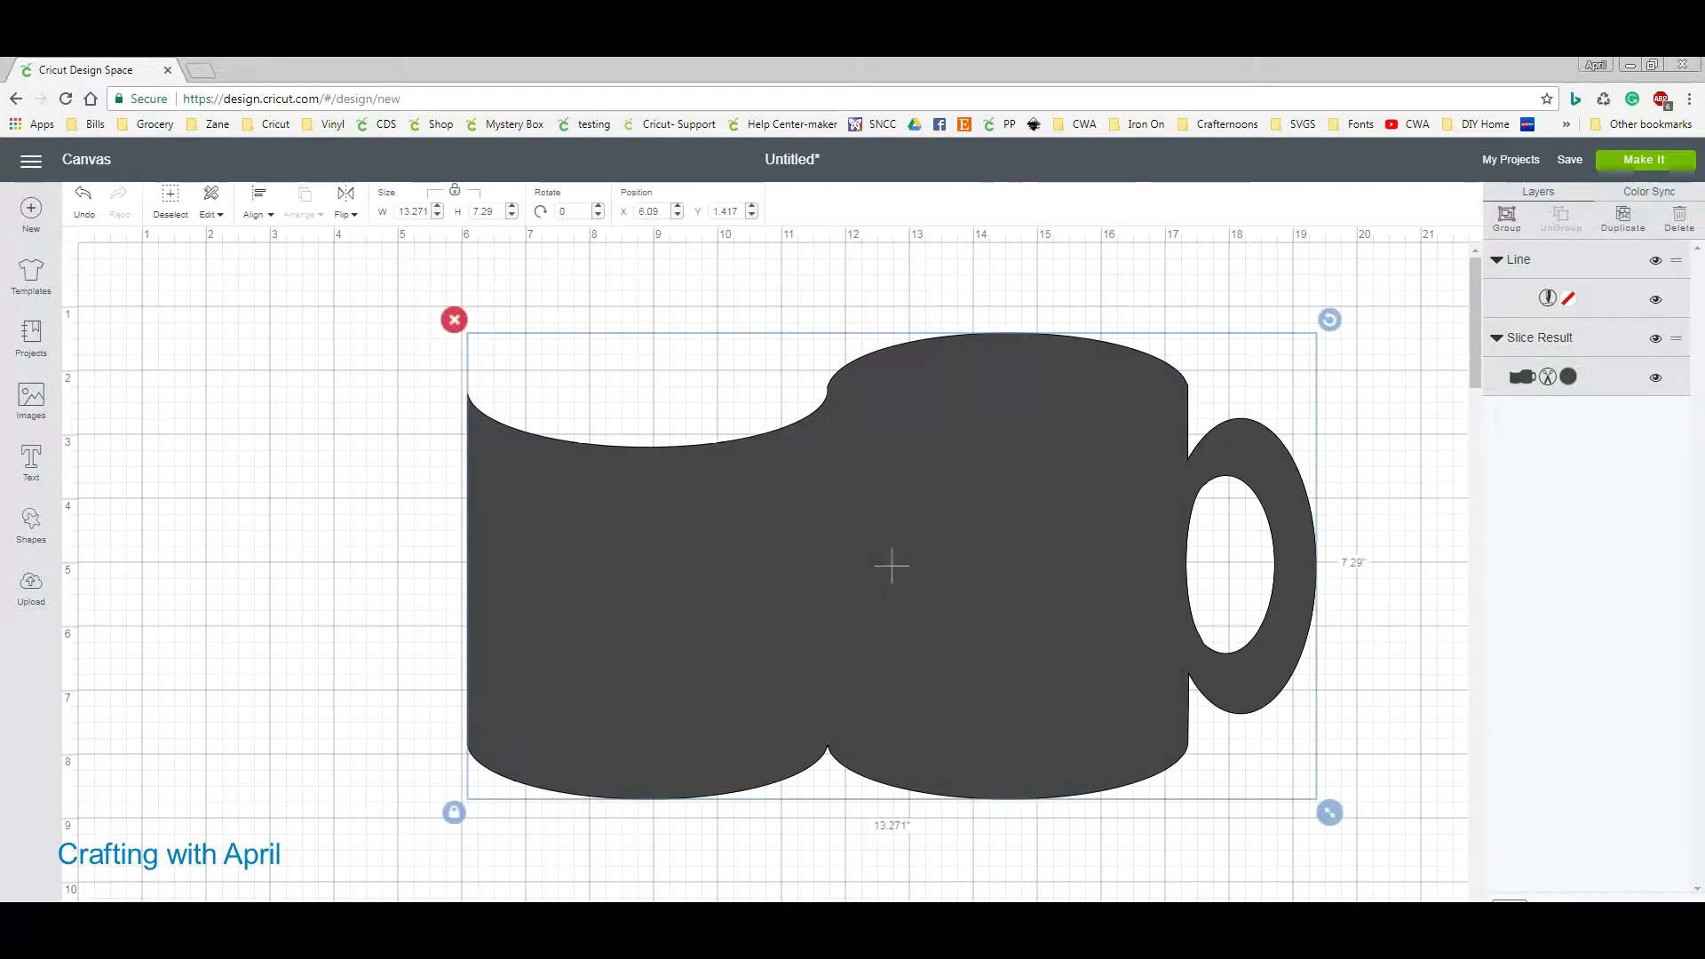
pyautogui.click(1568, 861)
pyautogui.moveTo(949, 678); pyautogui.dragTo(635, 695)
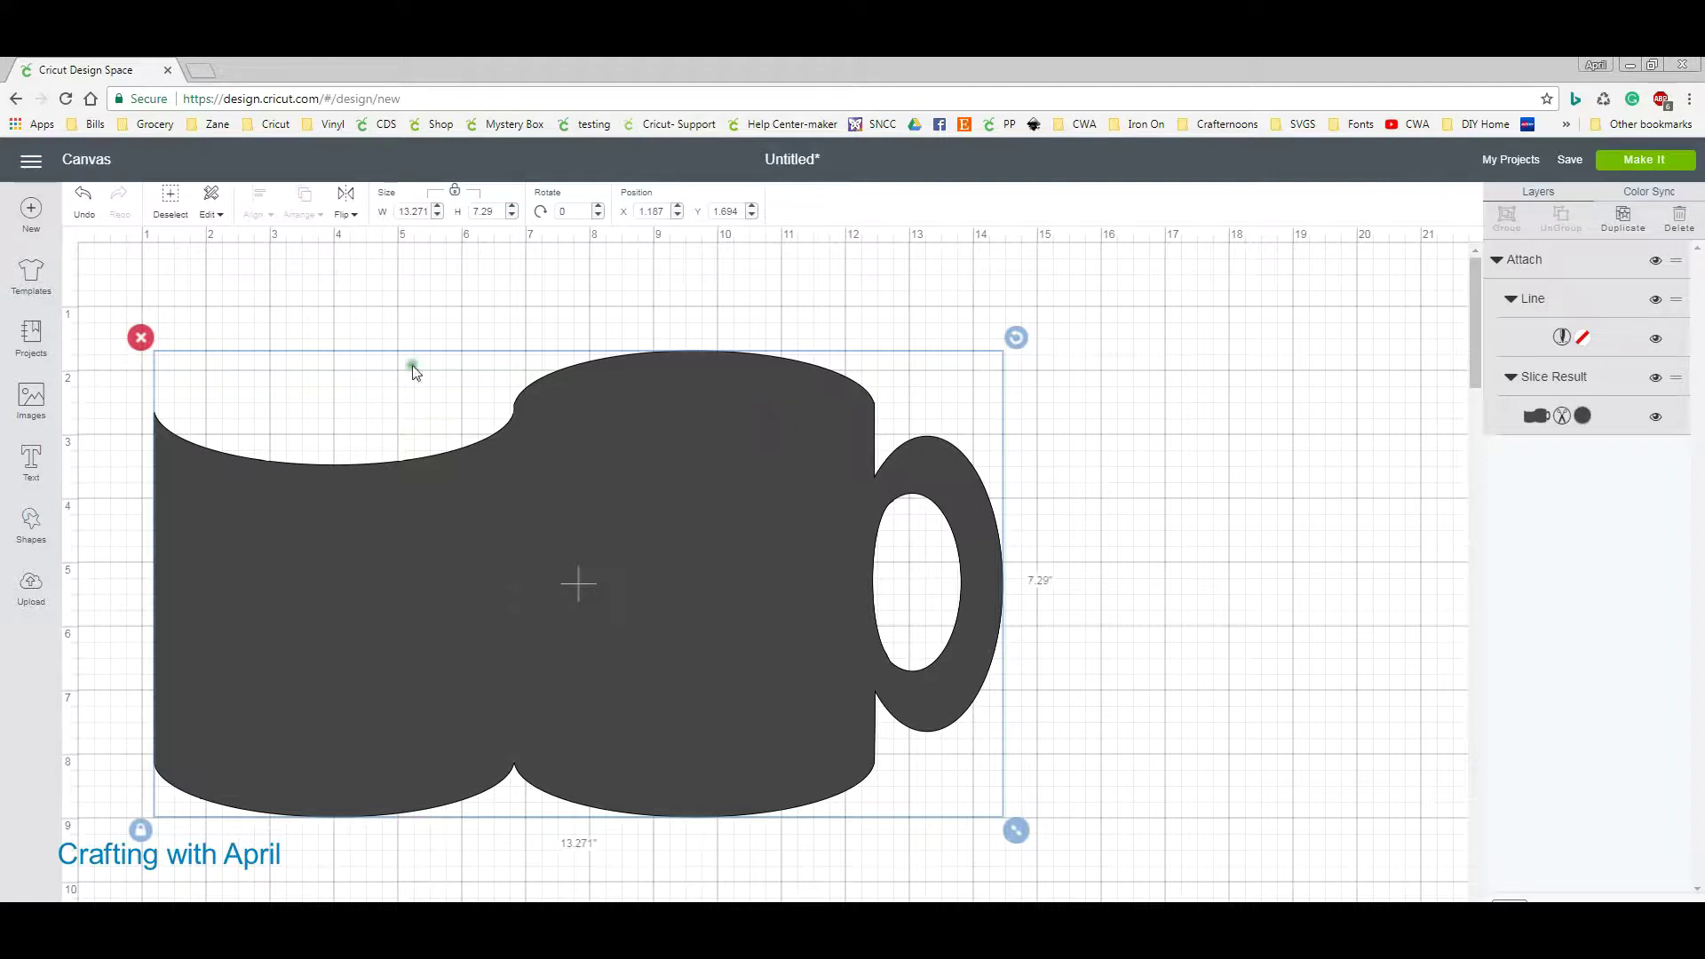
# Insert a circle and place it over the upper part of the mug handle.
pyautogui.click(35, 532)
pyautogui.click(164, 399)
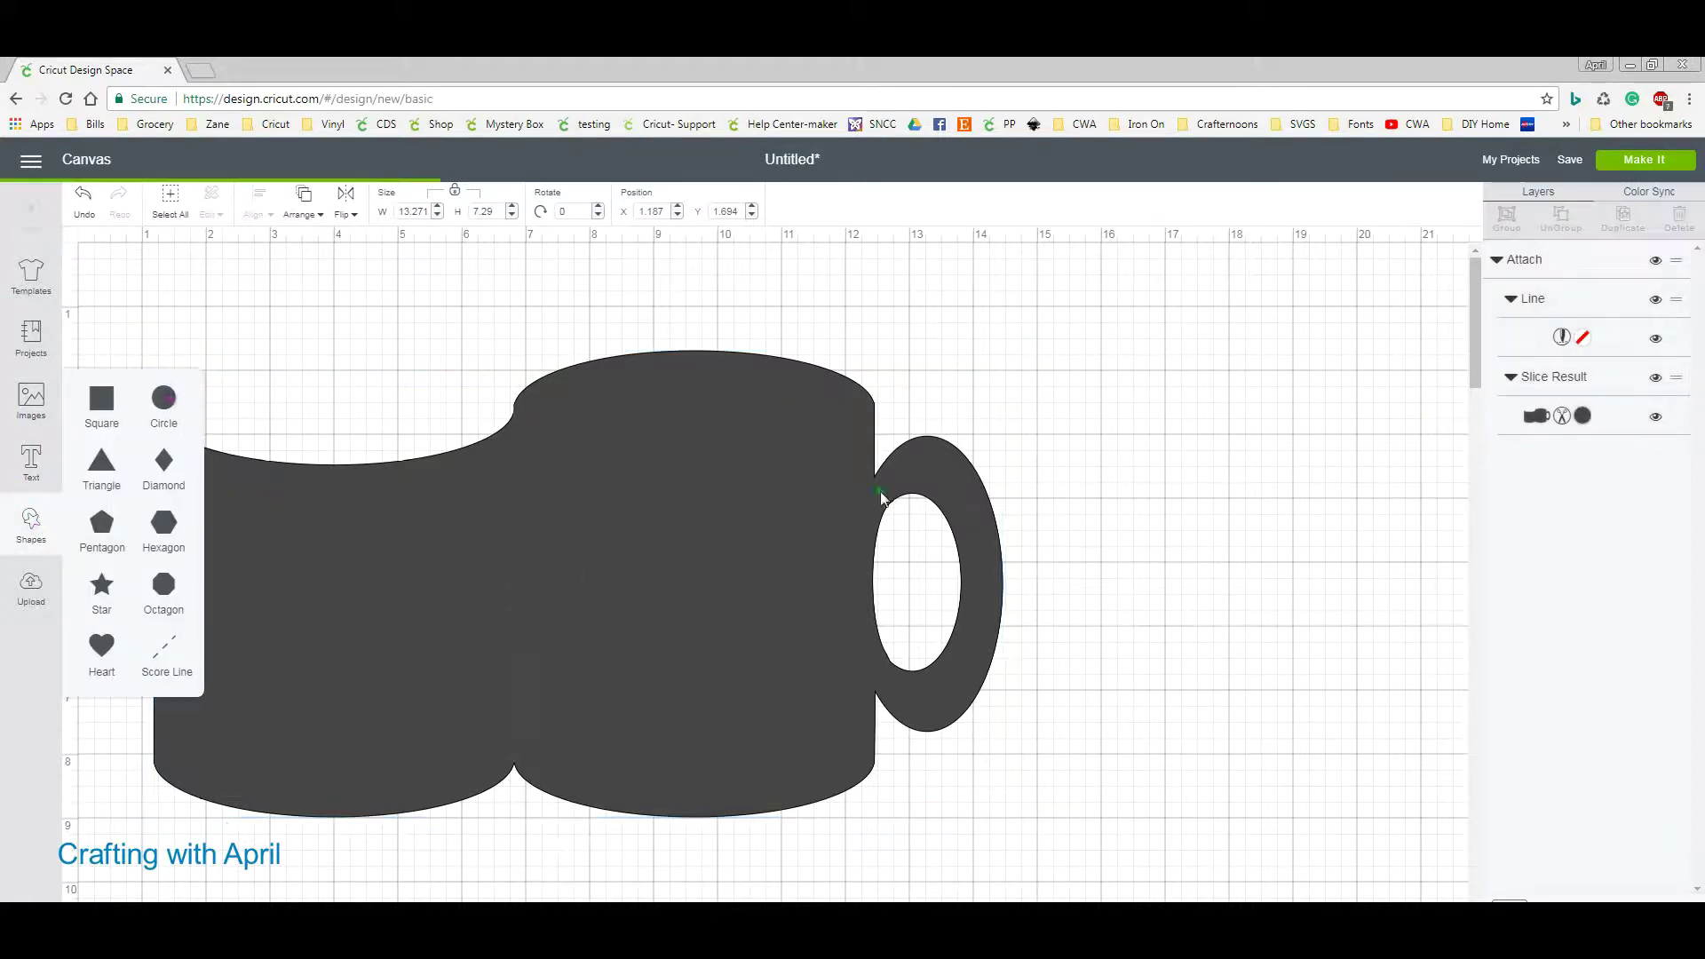
pyautogui.moveTo(334, 497); pyautogui.dragTo(1060, 506)
# Recolor the attached mug shape white.
pyautogui.click(798, 591)
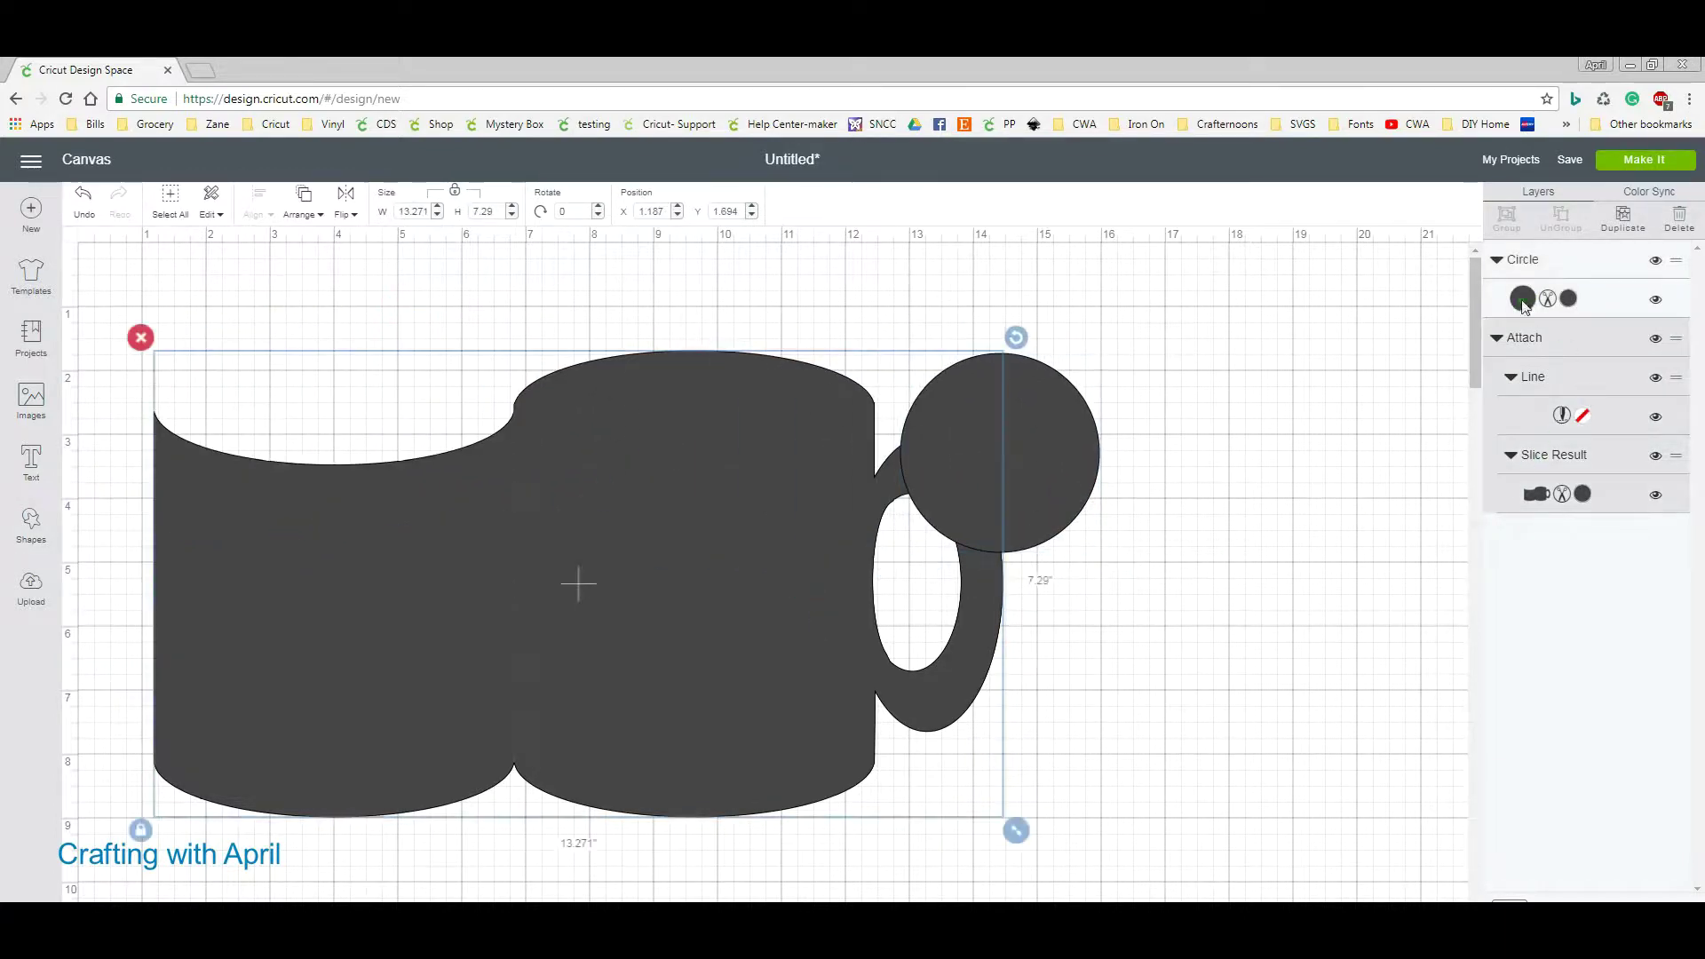
pyautogui.click(1585, 495)
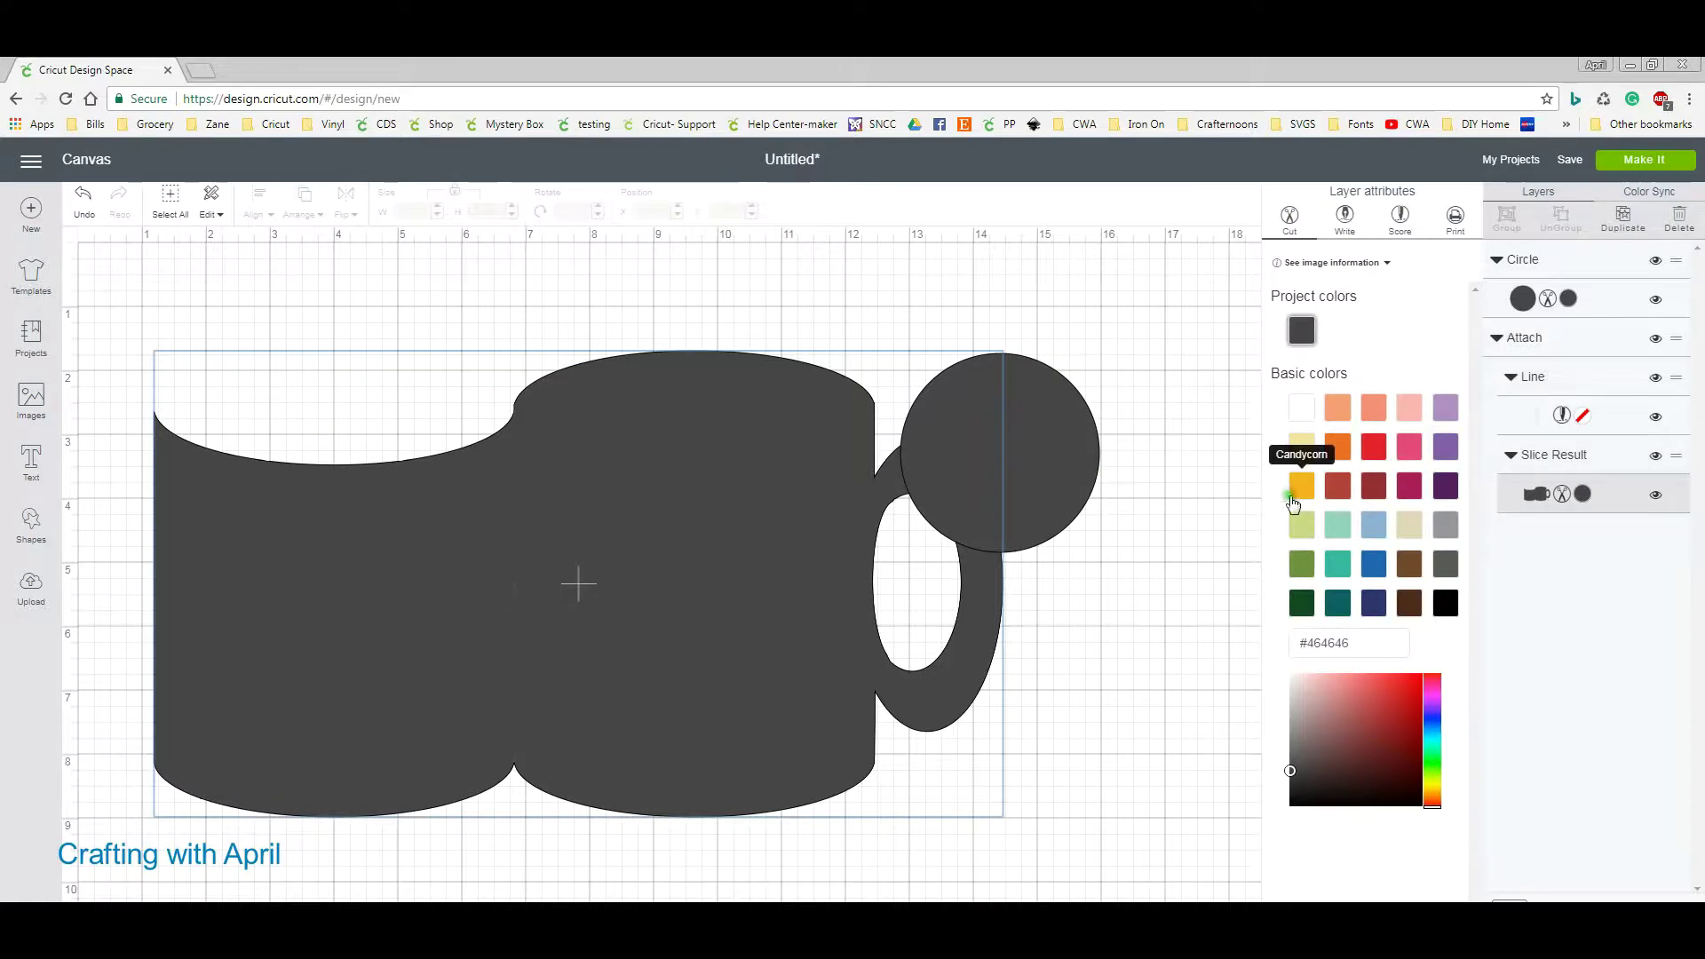
pyautogui.click(1300, 410)
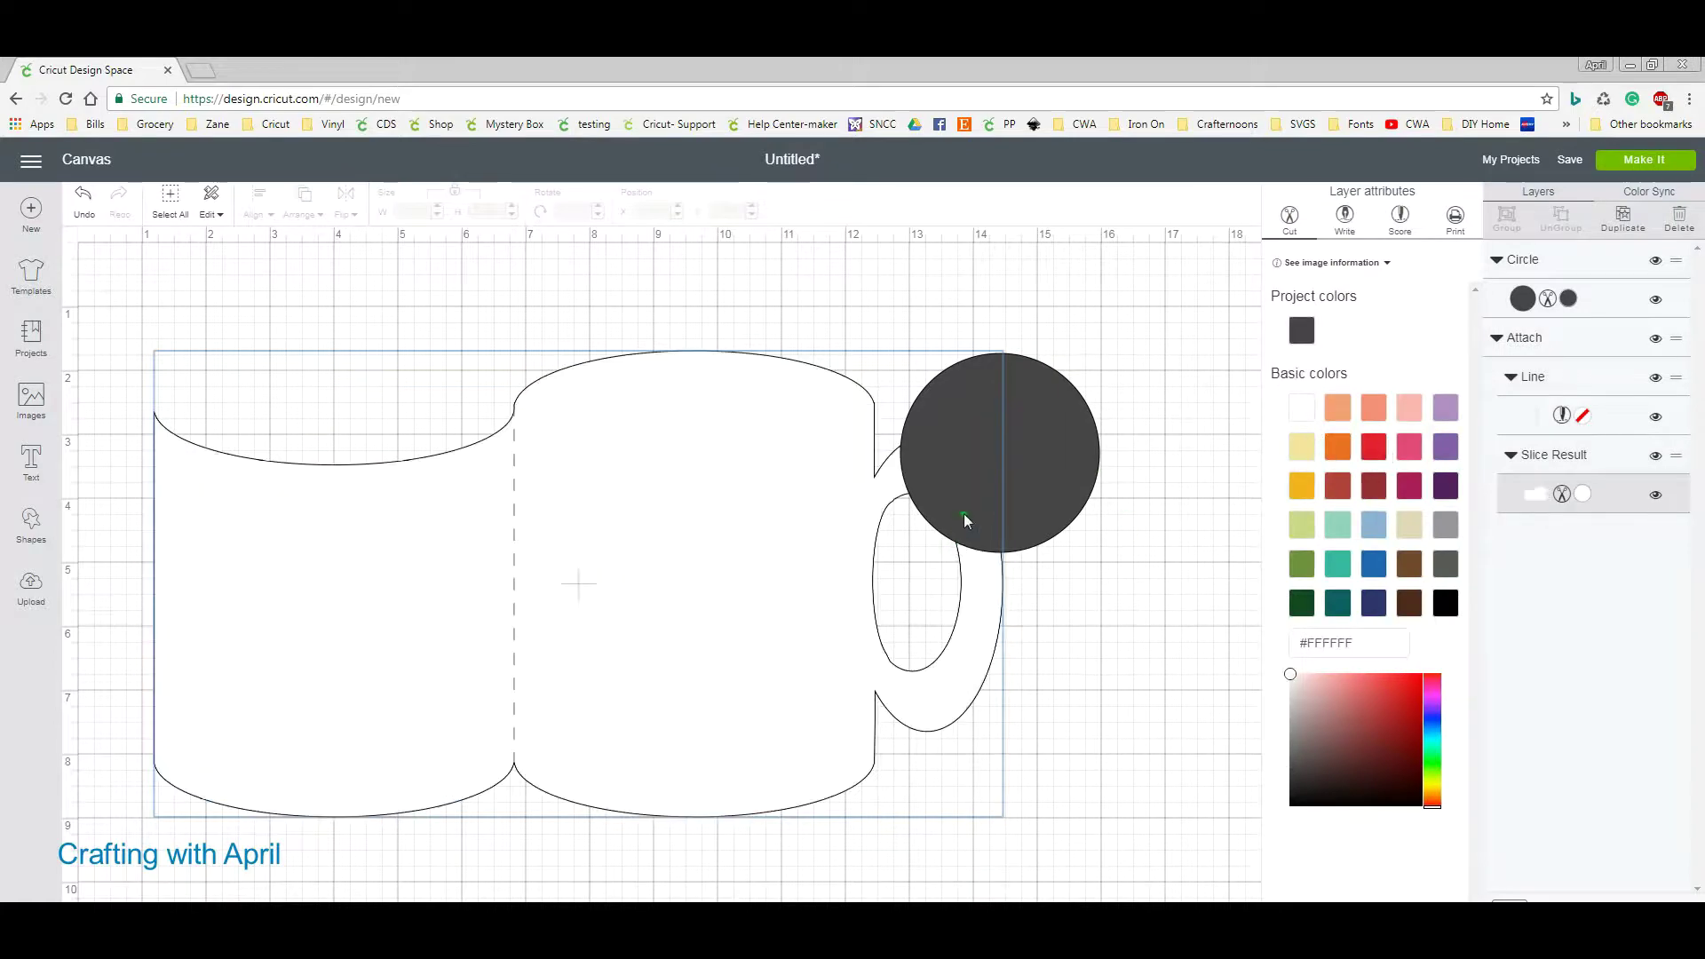
# Reshape the circle into a flat ellipse about 4.94 by 1.43 in and center it just inside the rim of the mug half with the handle.
pyautogui.click(1026, 482)
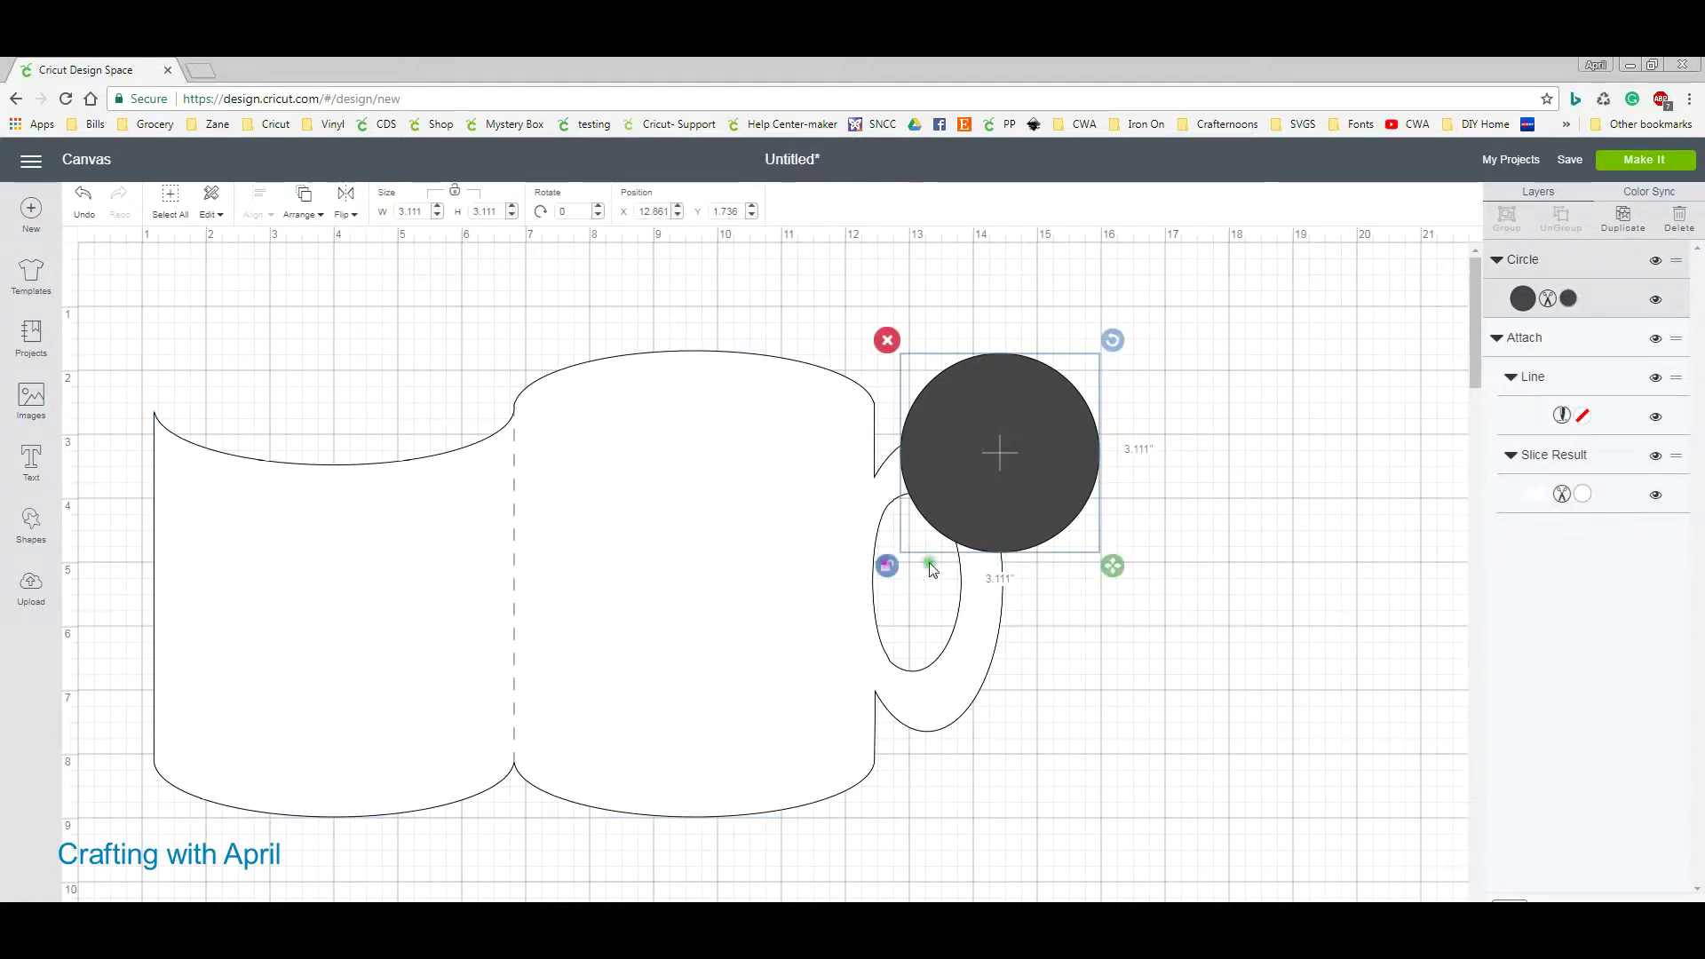
pyautogui.moveTo(1103, 570); pyautogui.dragTo(1159, 466)
pyautogui.moveTo(1068, 402); pyautogui.dragTo(858, 467)
pyautogui.moveTo(762, 428); pyautogui.dragTo(770, 424)
pyautogui.moveTo(877, 453); pyautogui.dragTo(863, 464)
pyautogui.moveTo(748, 421); pyautogui.dragTo(749, 421)
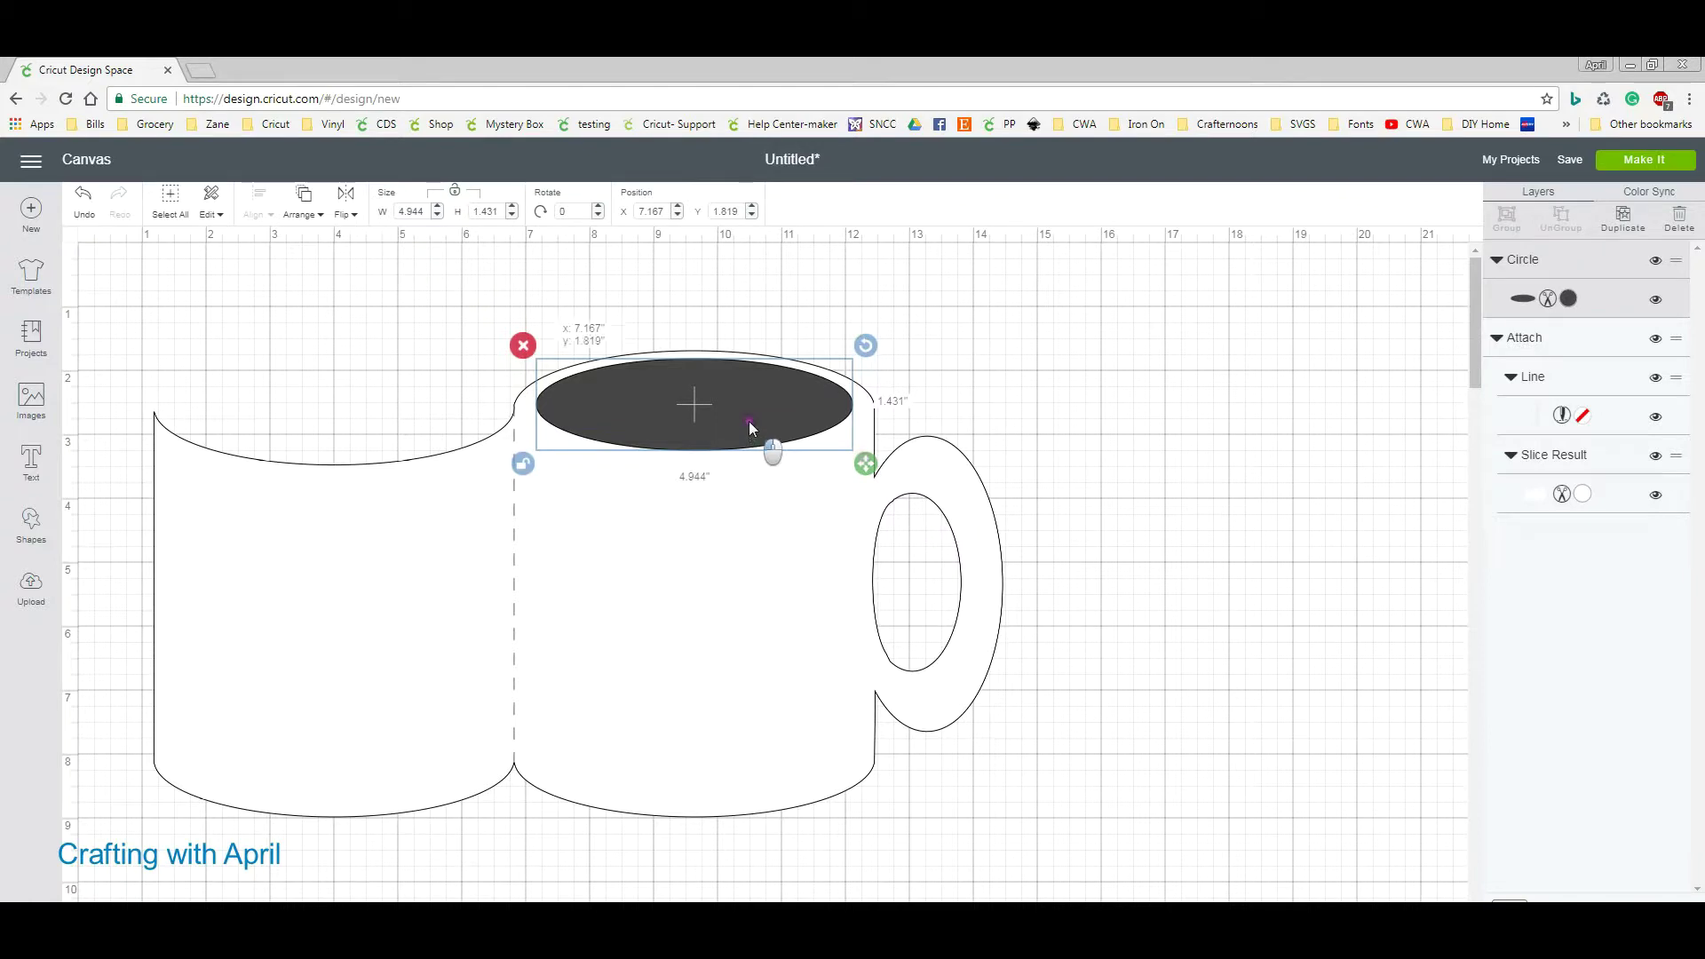
pyautogui.click(1040, 435)
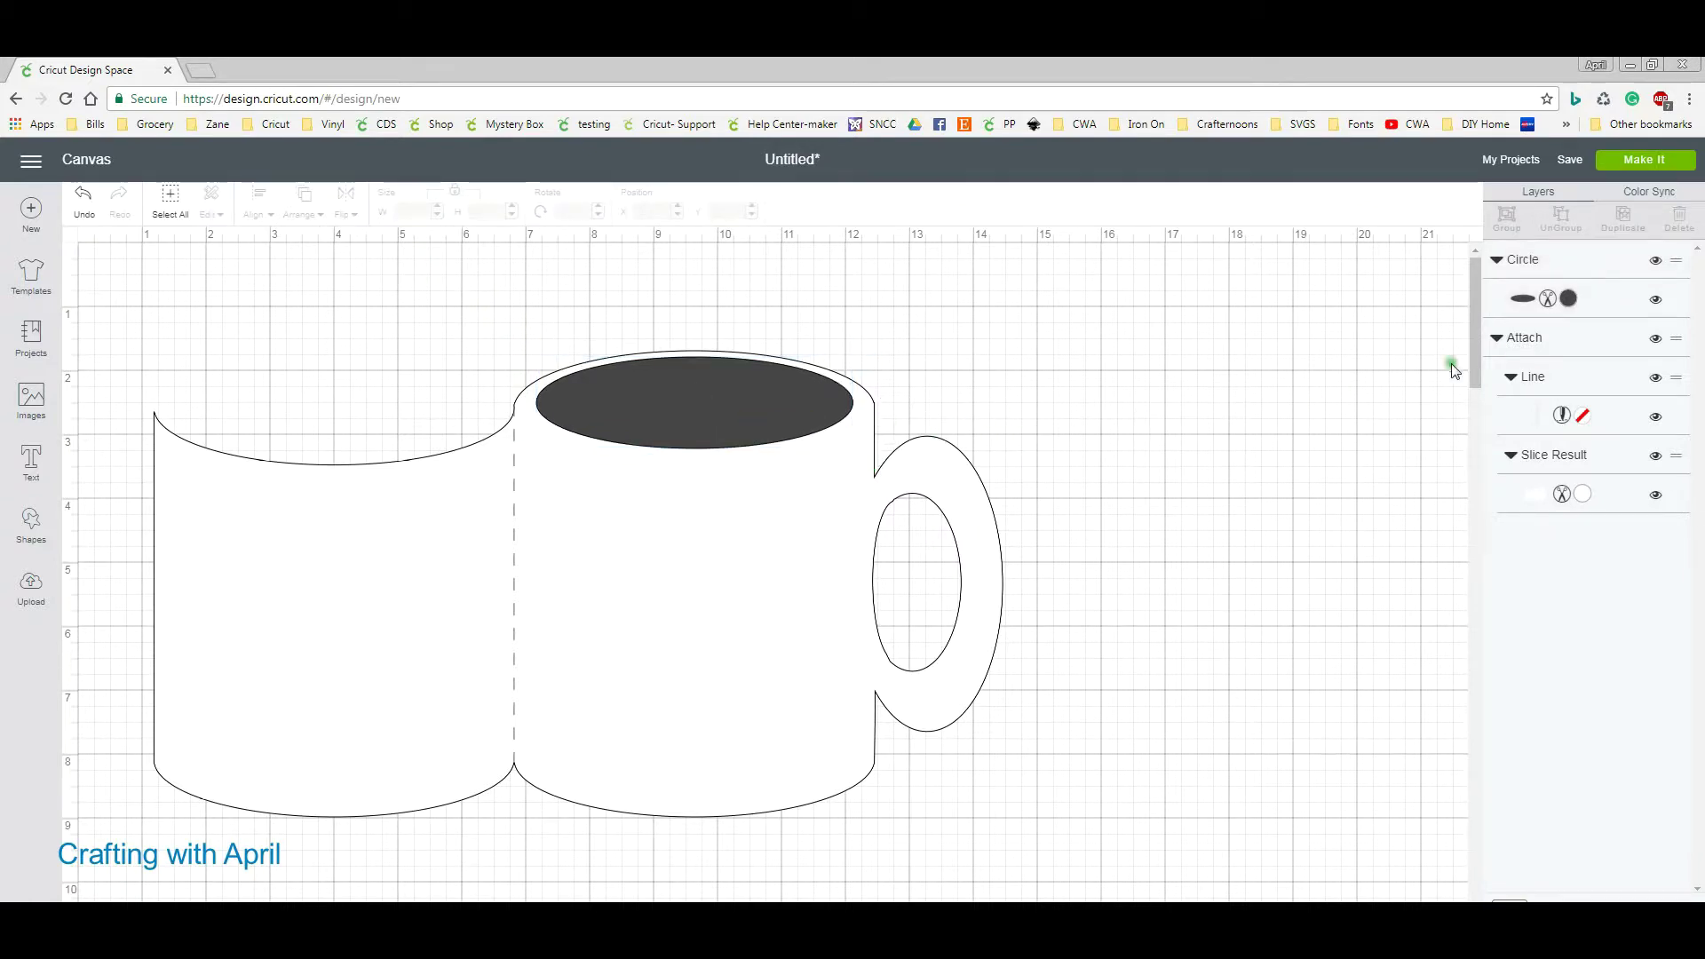
# Recolor the ellipse in the mug opening to the brown Moccasin color.
pyautogui.click(1522, 298)
pyautogui.click(1410, 579)
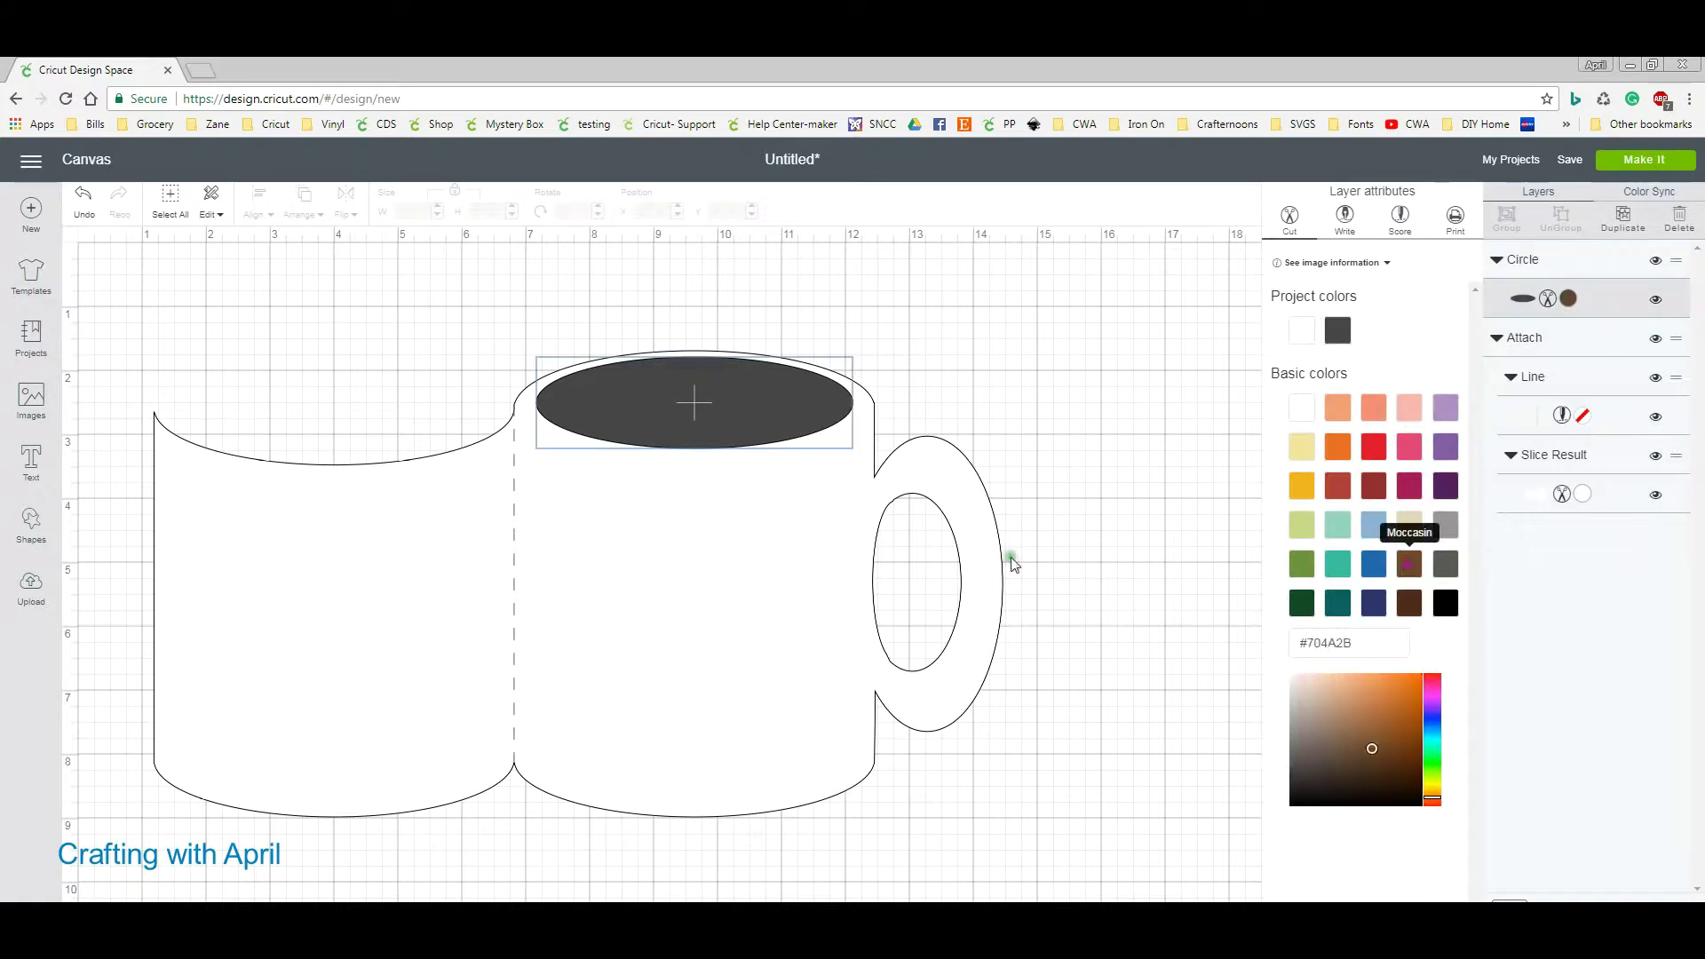
pyautogui.click(1104, 588)
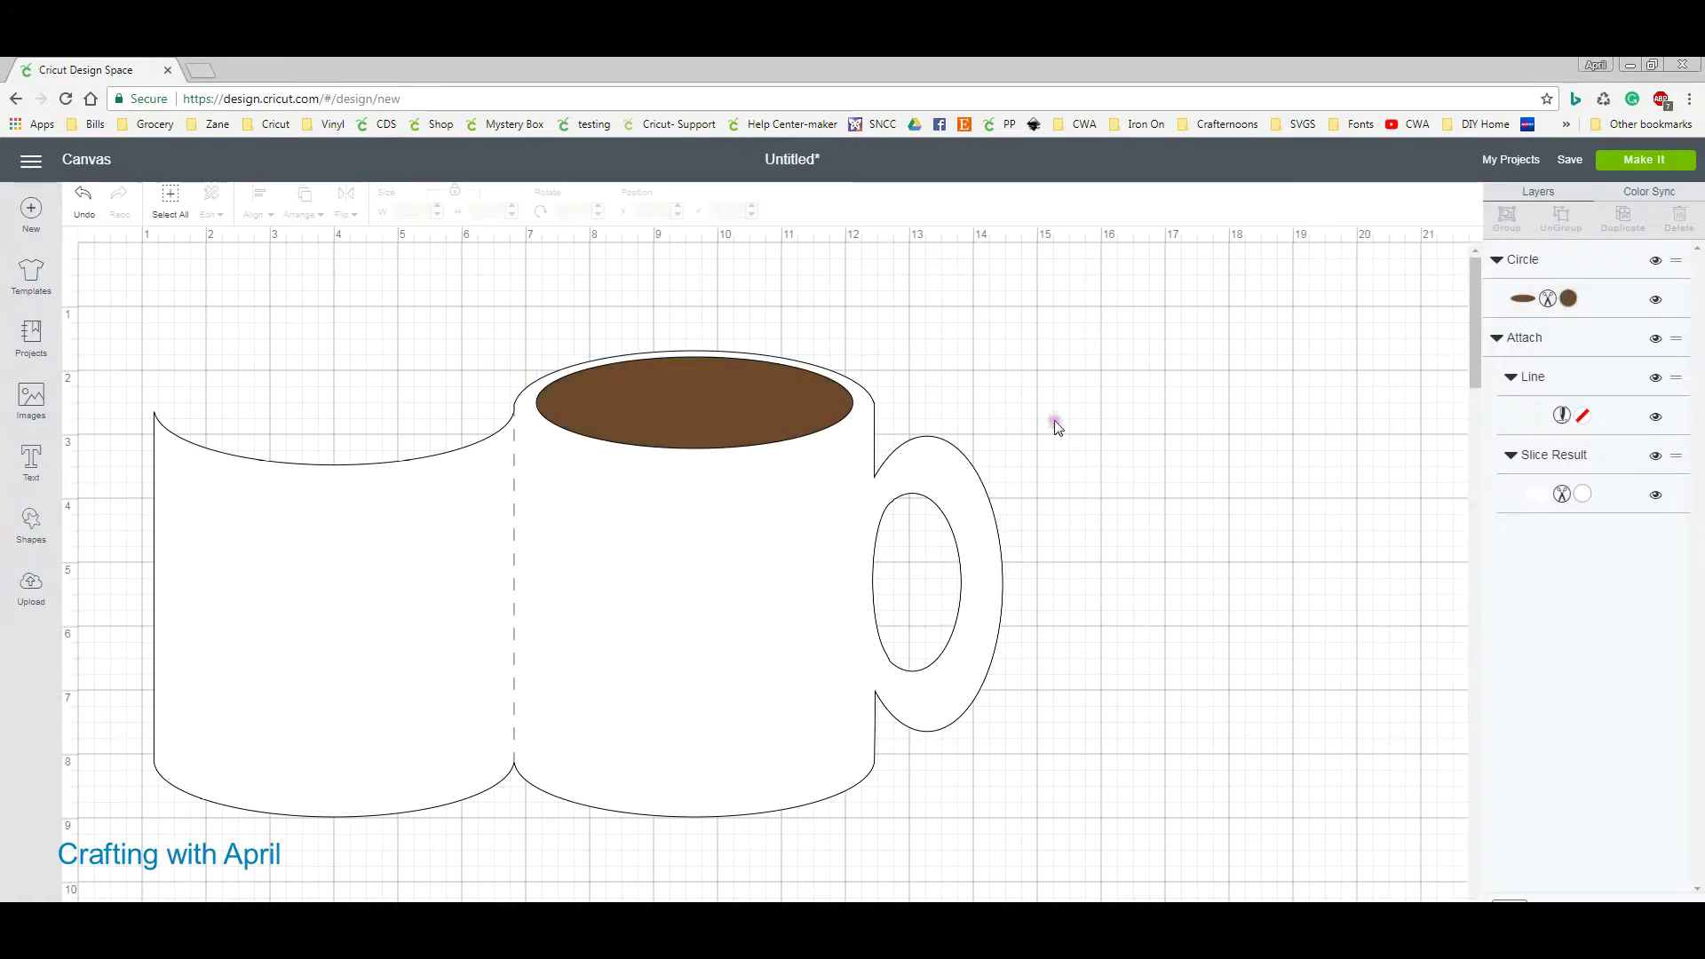
pyautogui.click(667, 616)
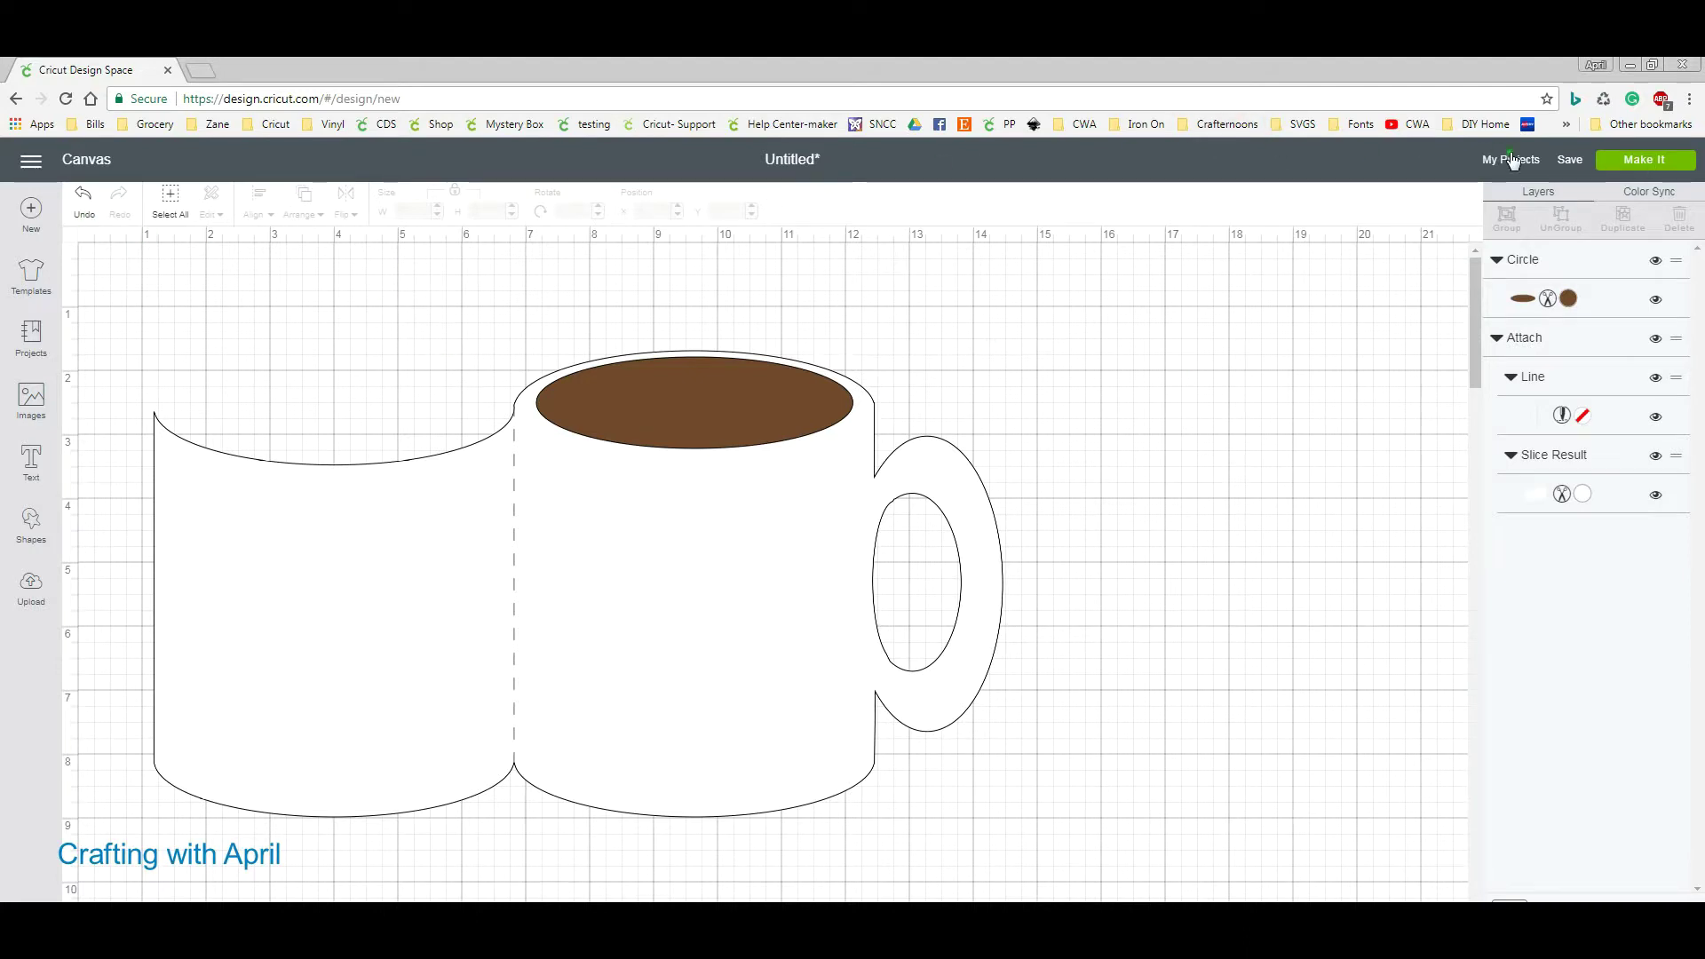
# Save the project as "Coffee Cup Card" with the Public option left on.
pyautogui.click(1570, 159)
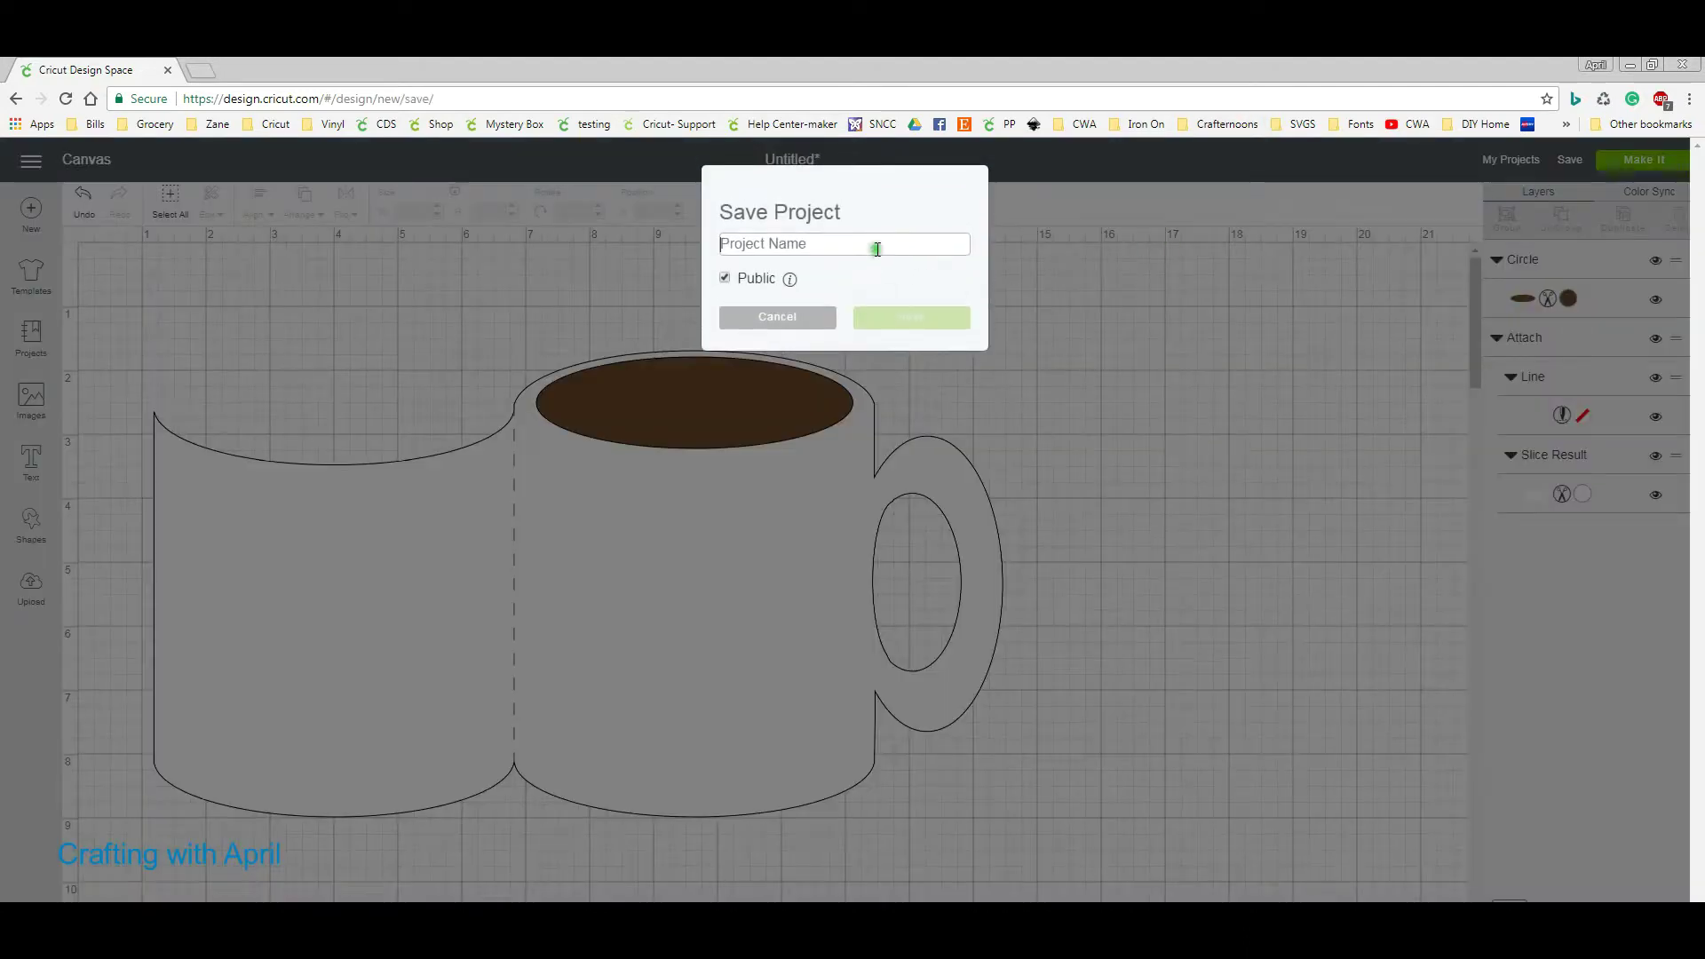
pyautogui.write('C')
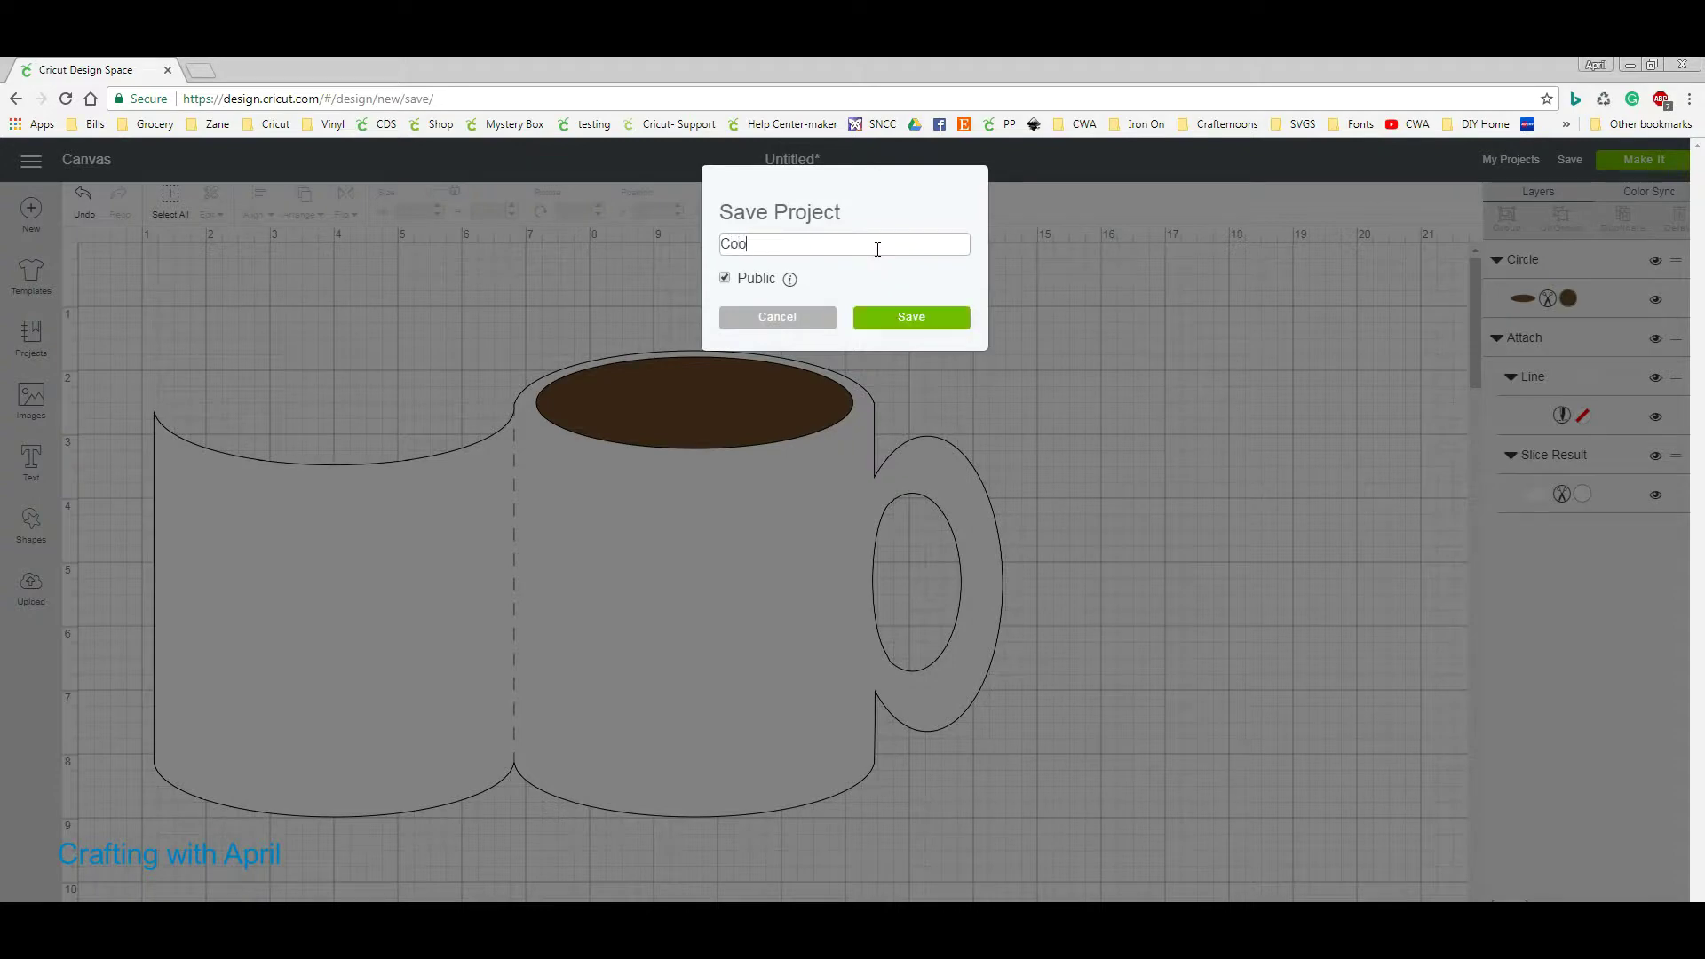
pyautogui.write('oo')
pyautogui.press('BackSpace')
pyautogui.write('ffee Cup Card')
pyautogui.click(890, 318)
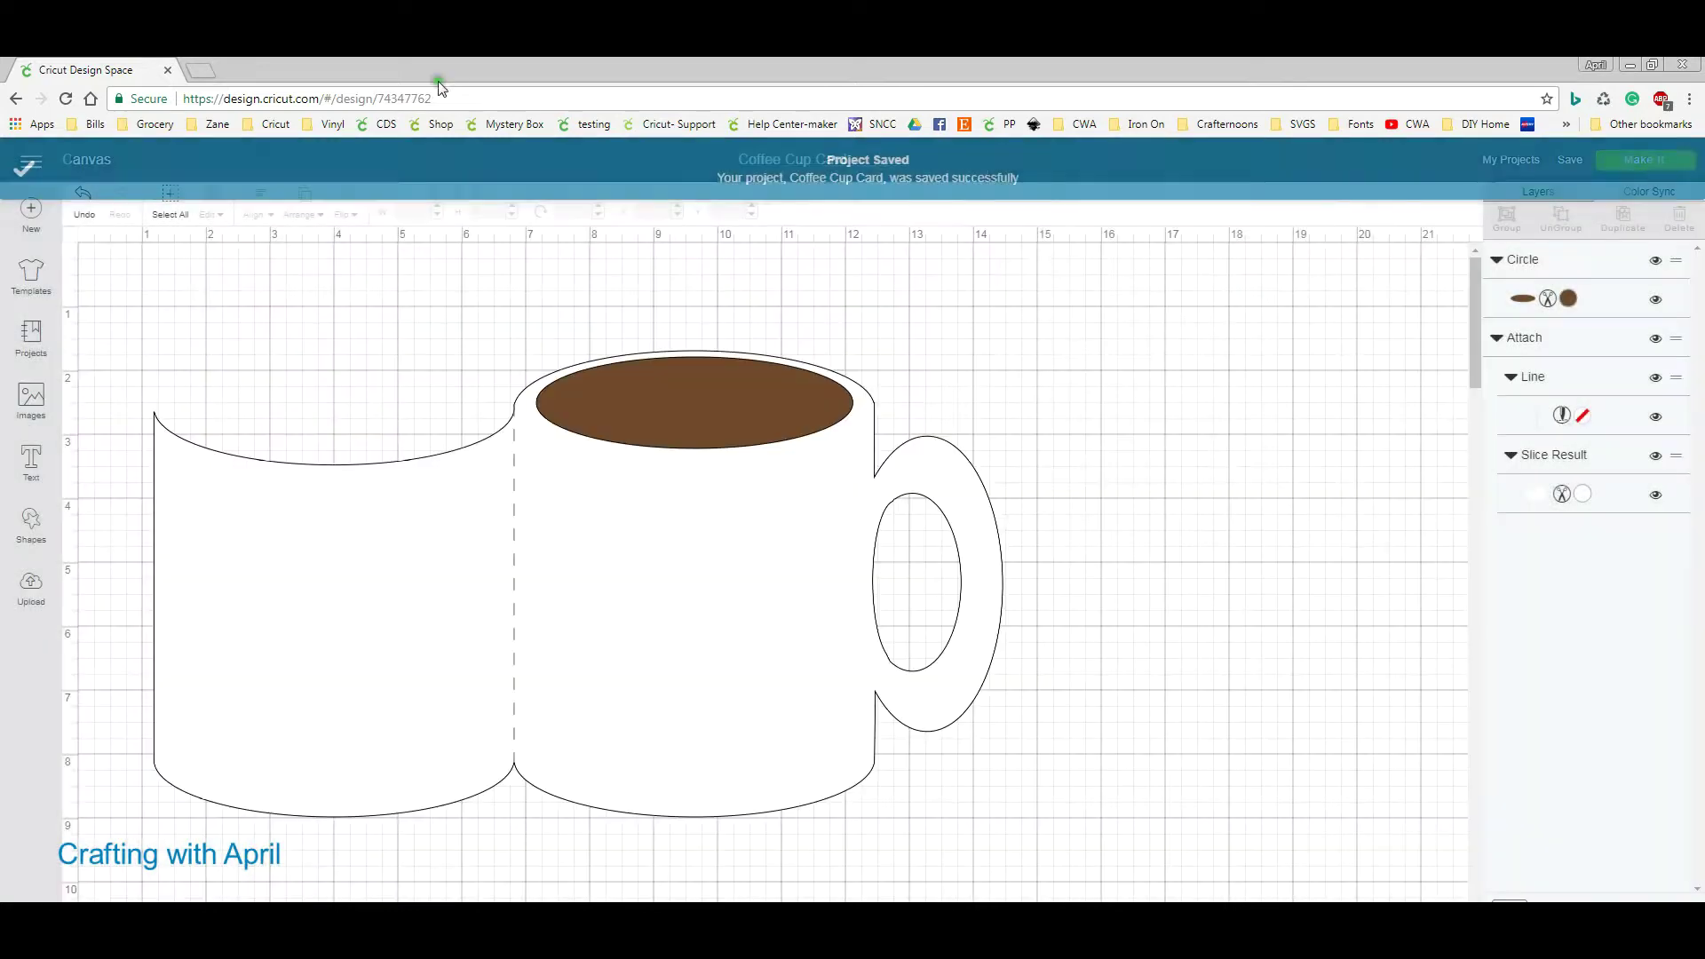
# Select the saved project's web address in the browser and cut it to the clipboard.
pyautogui.click(461, 100)
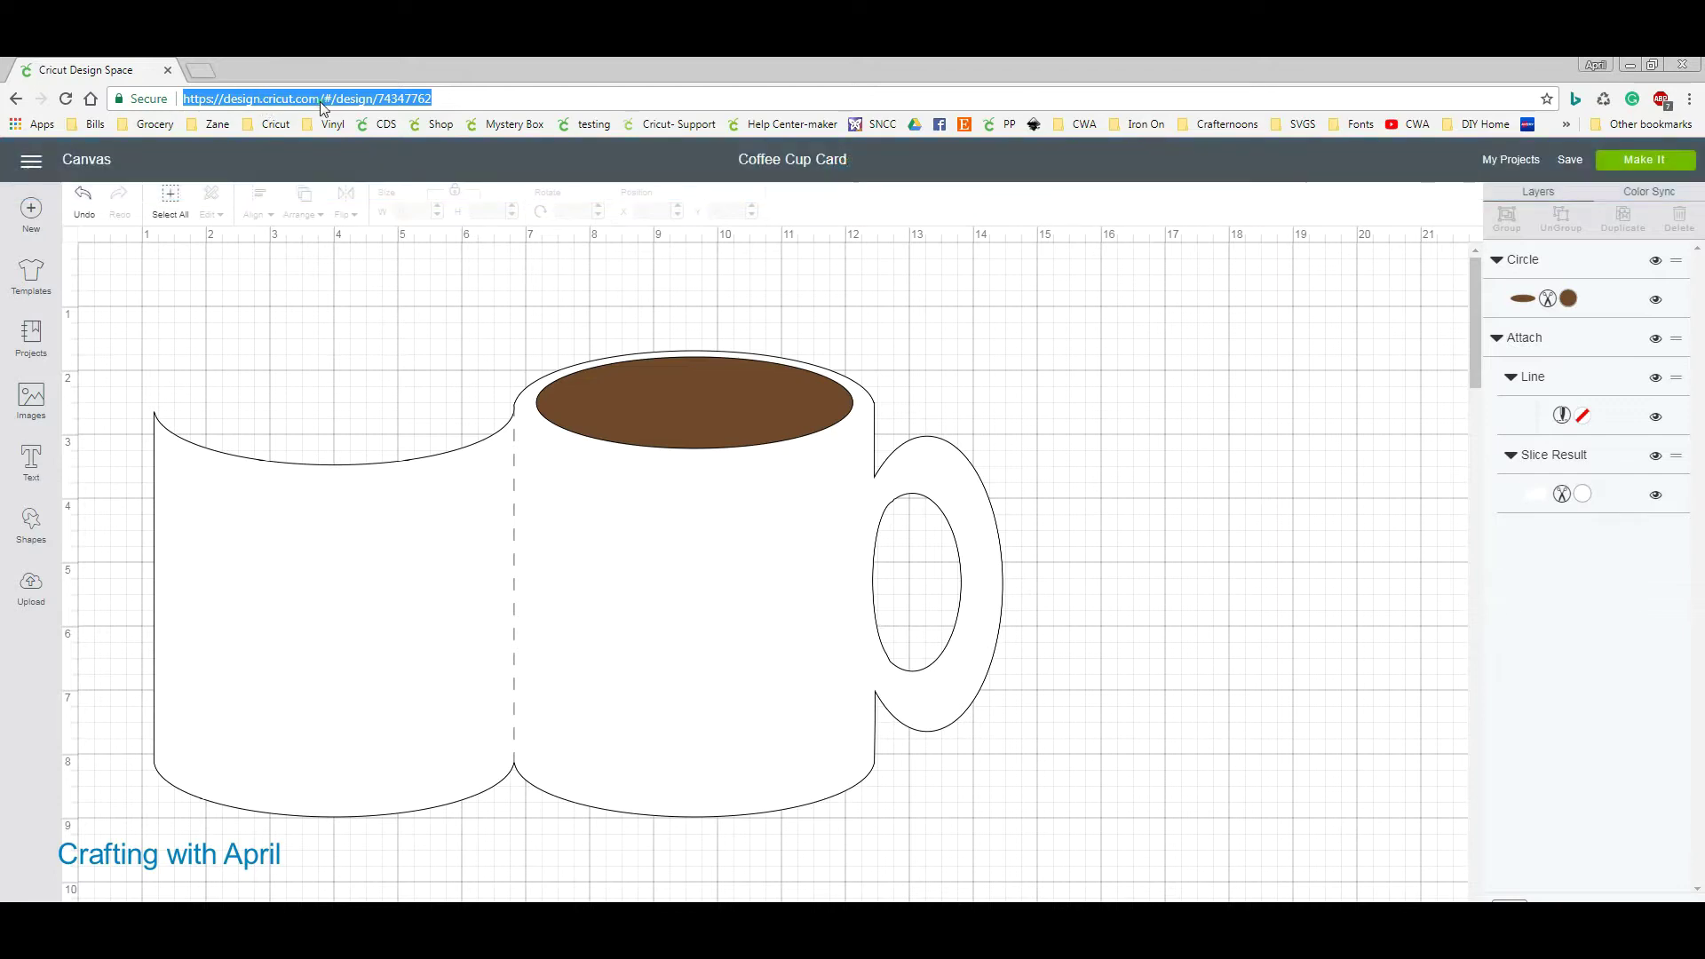
pyautogui.rightClick(373, 101)
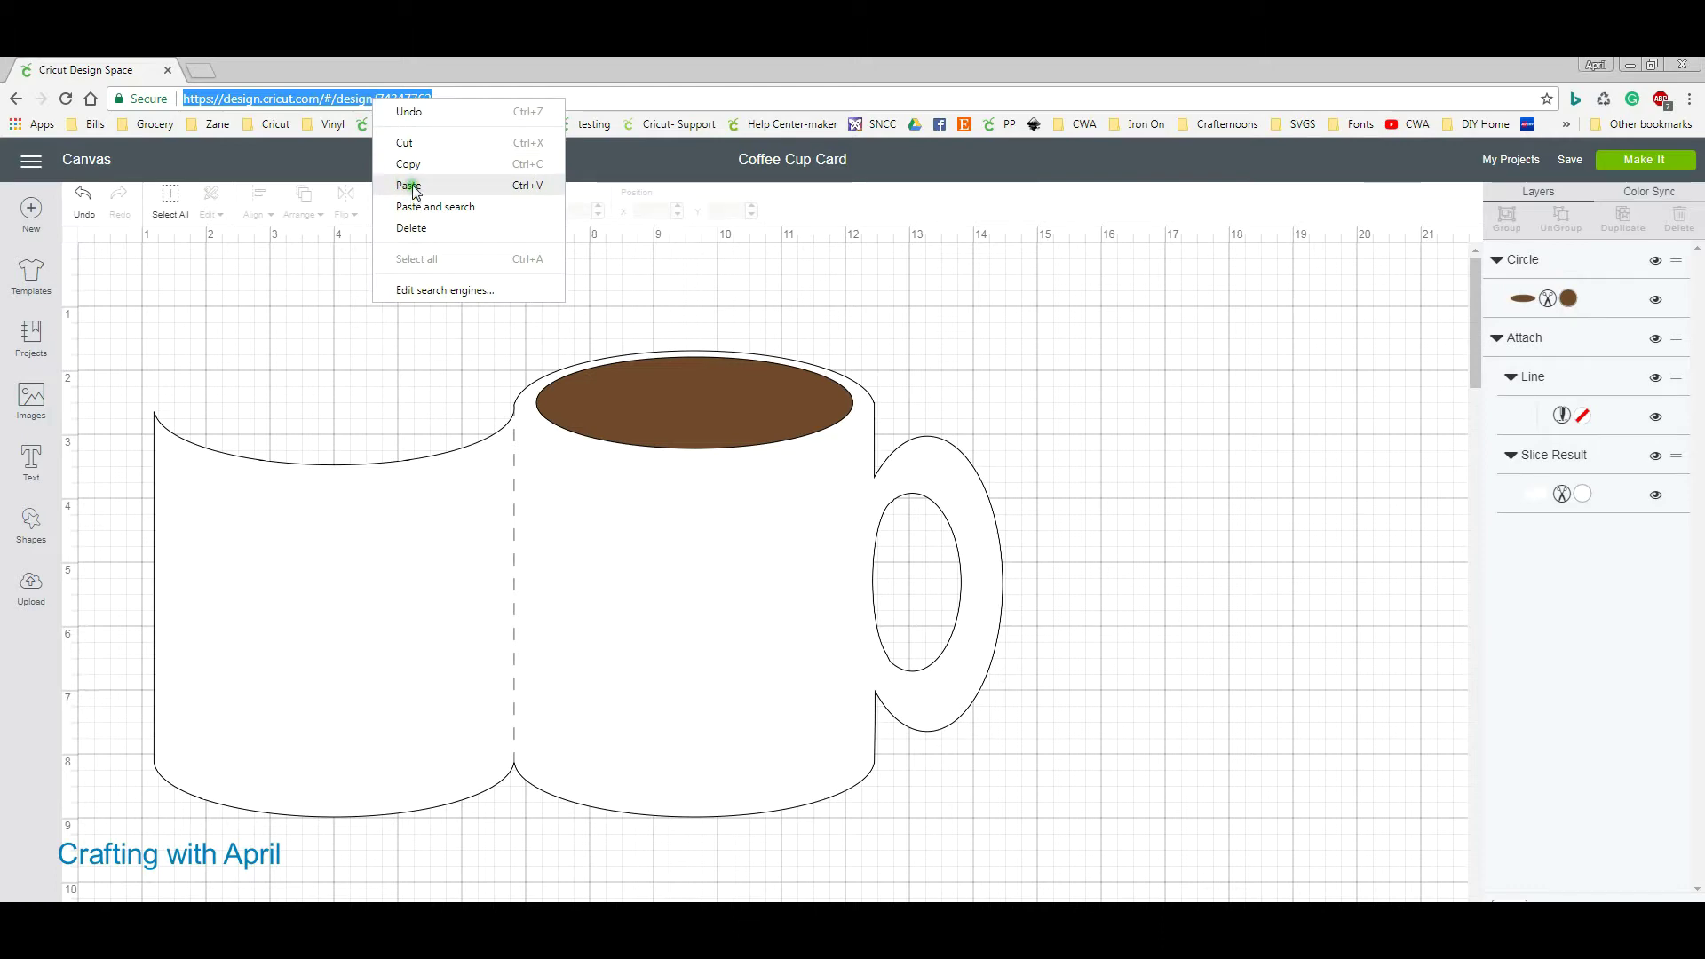
pyautogui.click(410, 143)
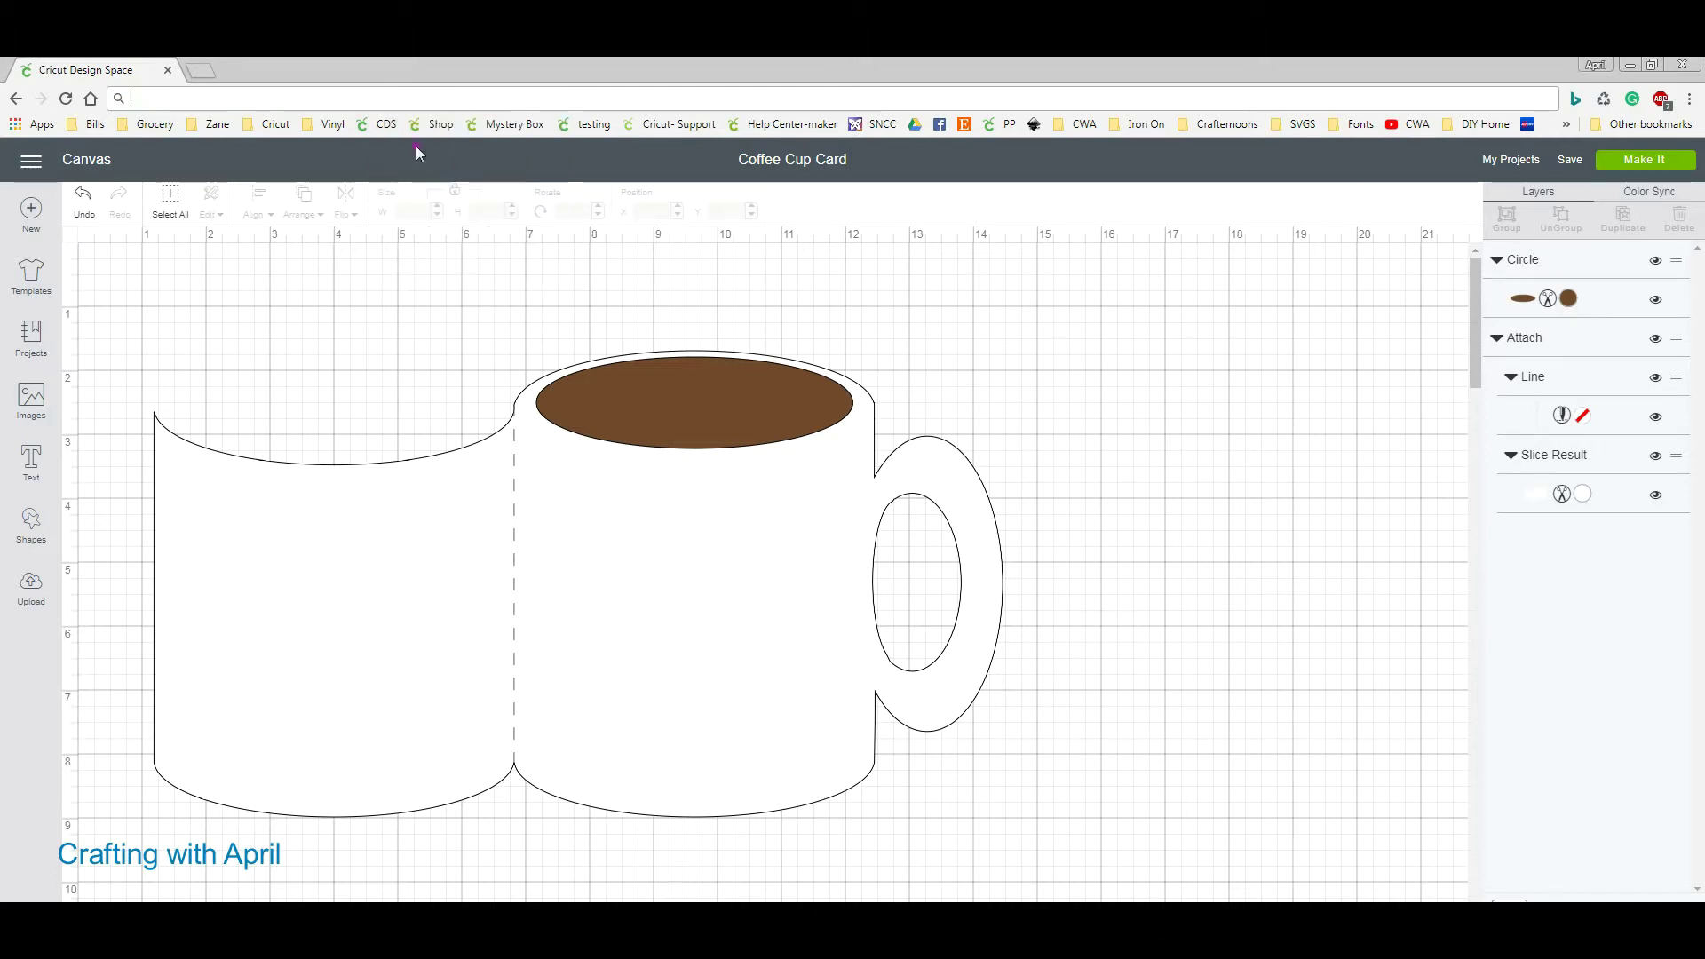